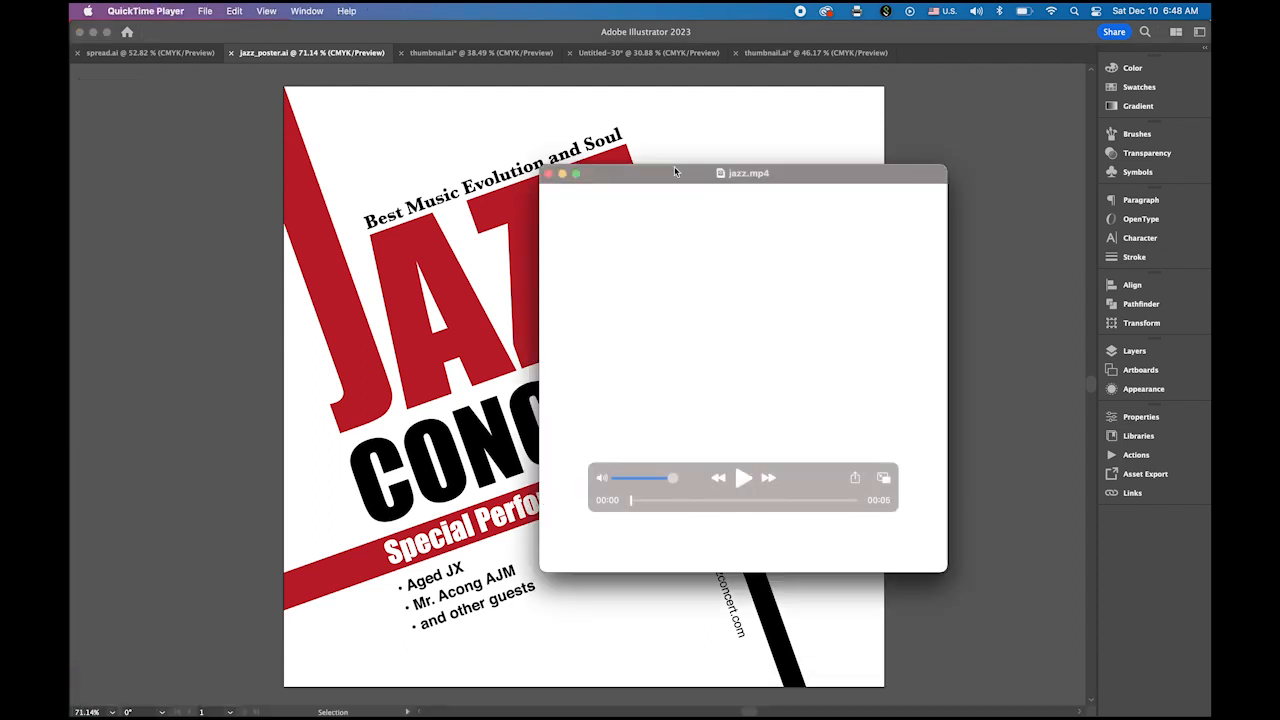
Step: Enlarge the jazz.mp4 player window, shift the playback controls aside and play the poster animation
left_click_drag(674, 172, 397, 44)
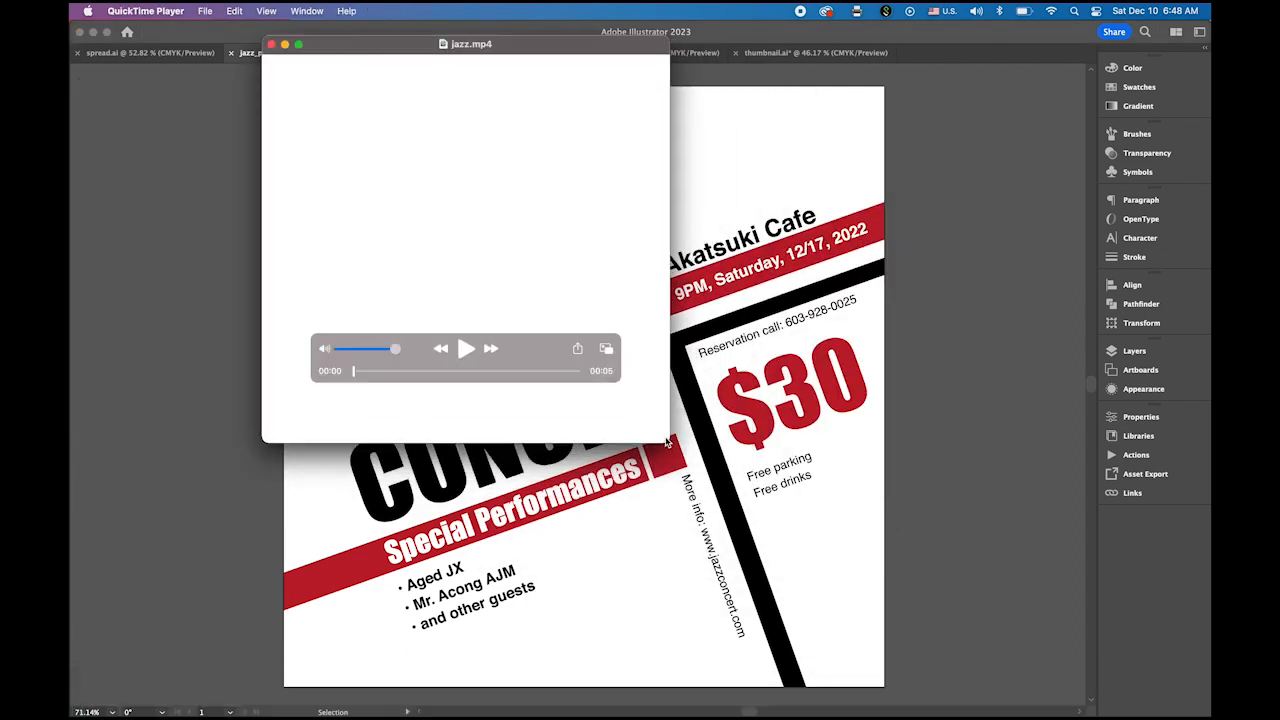
left_click_drag(667, 441, 951, 663)
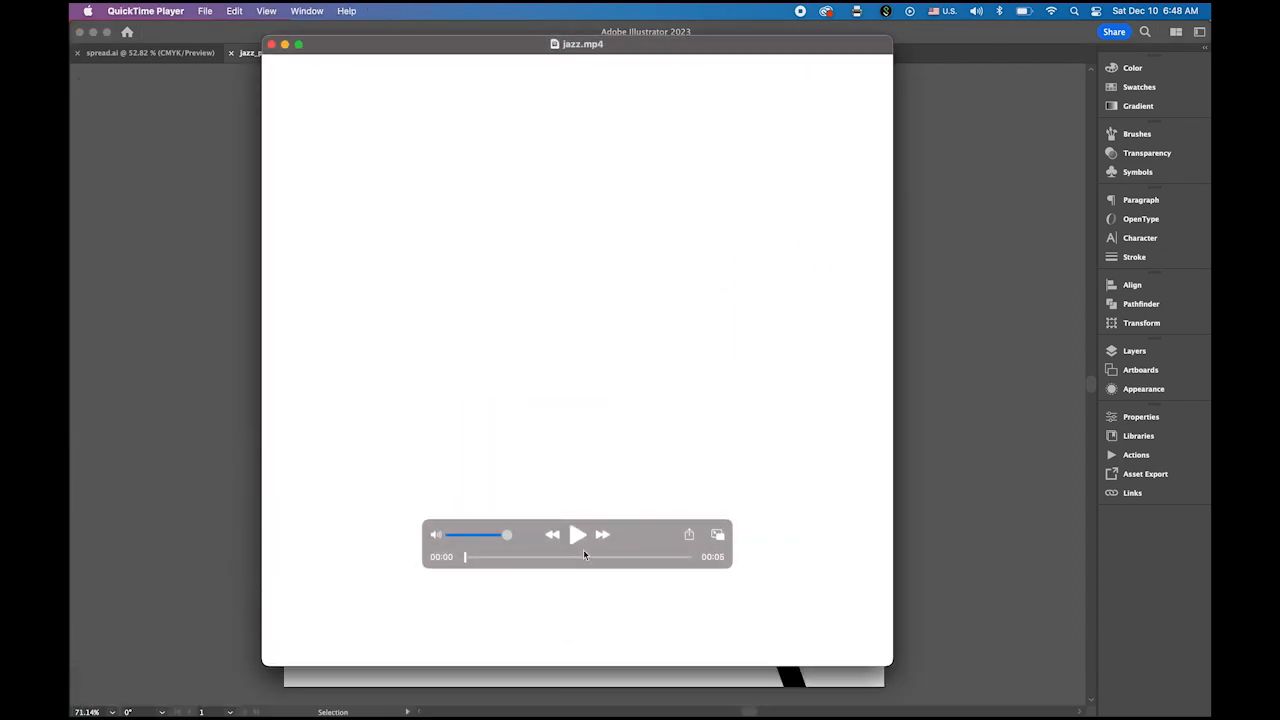
left_click_drag(659, 535, 814, 625)
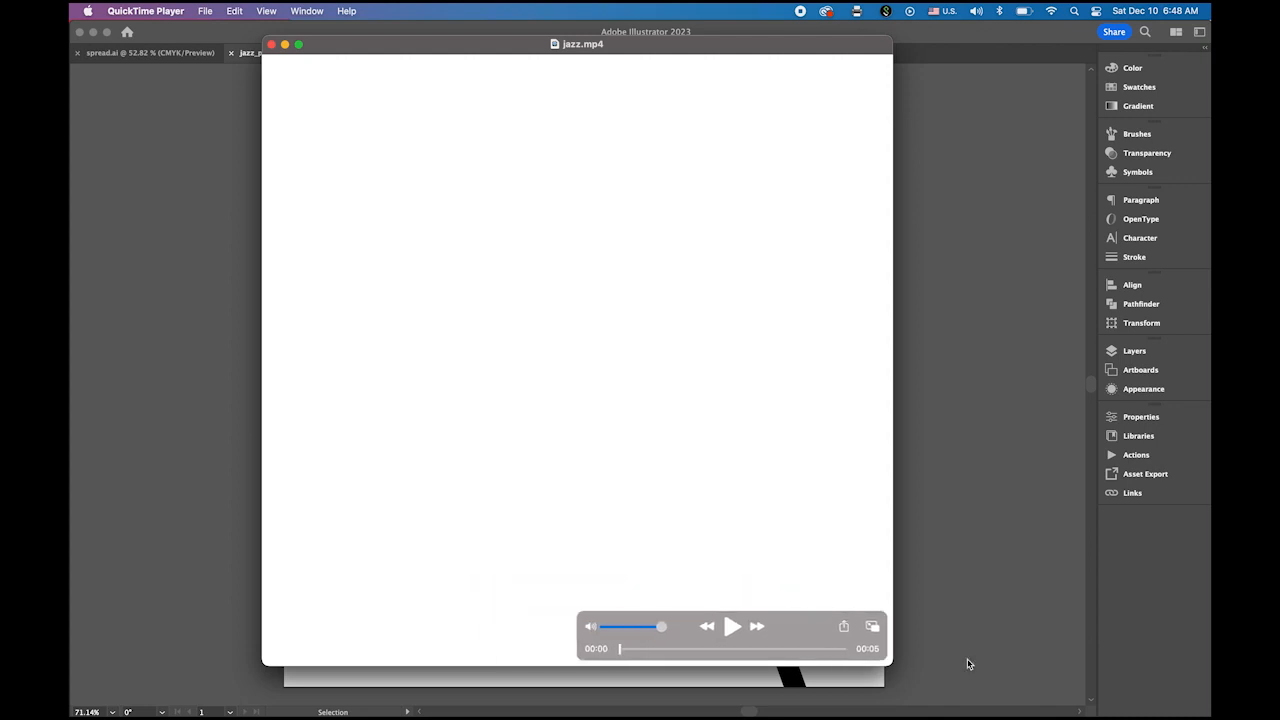
left_click(732, 626)
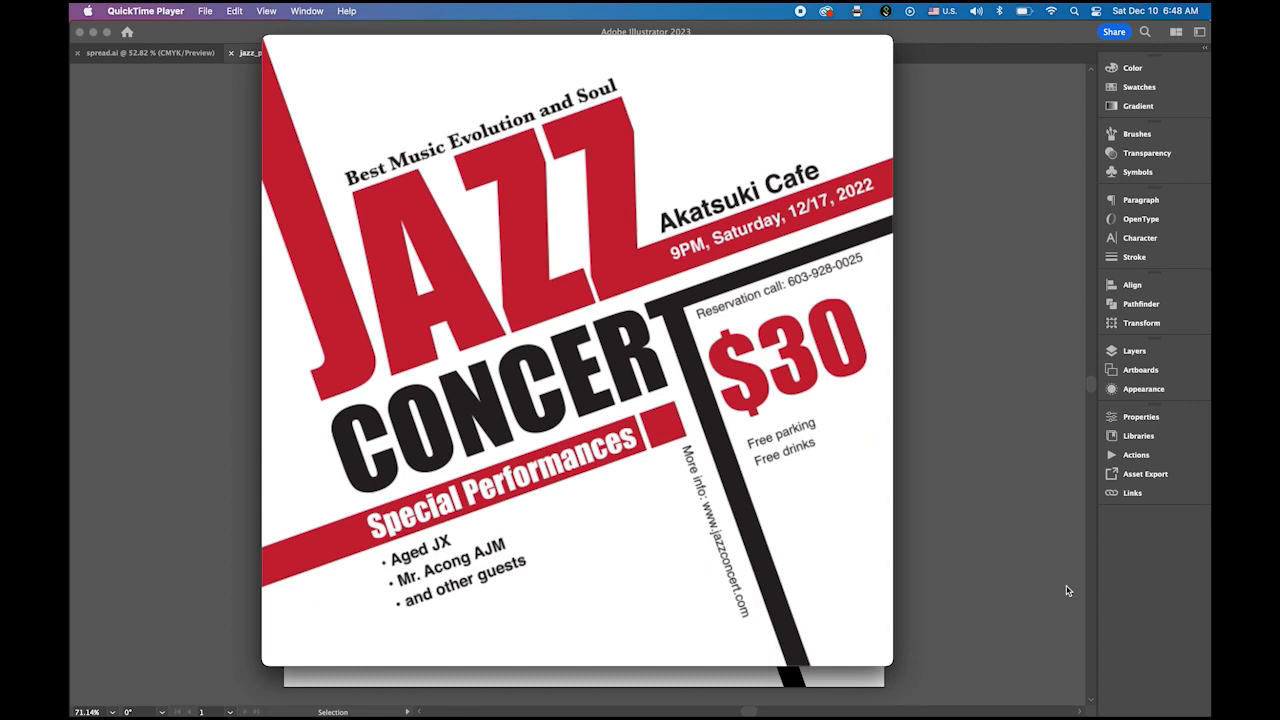
mouse_move(667, 622)
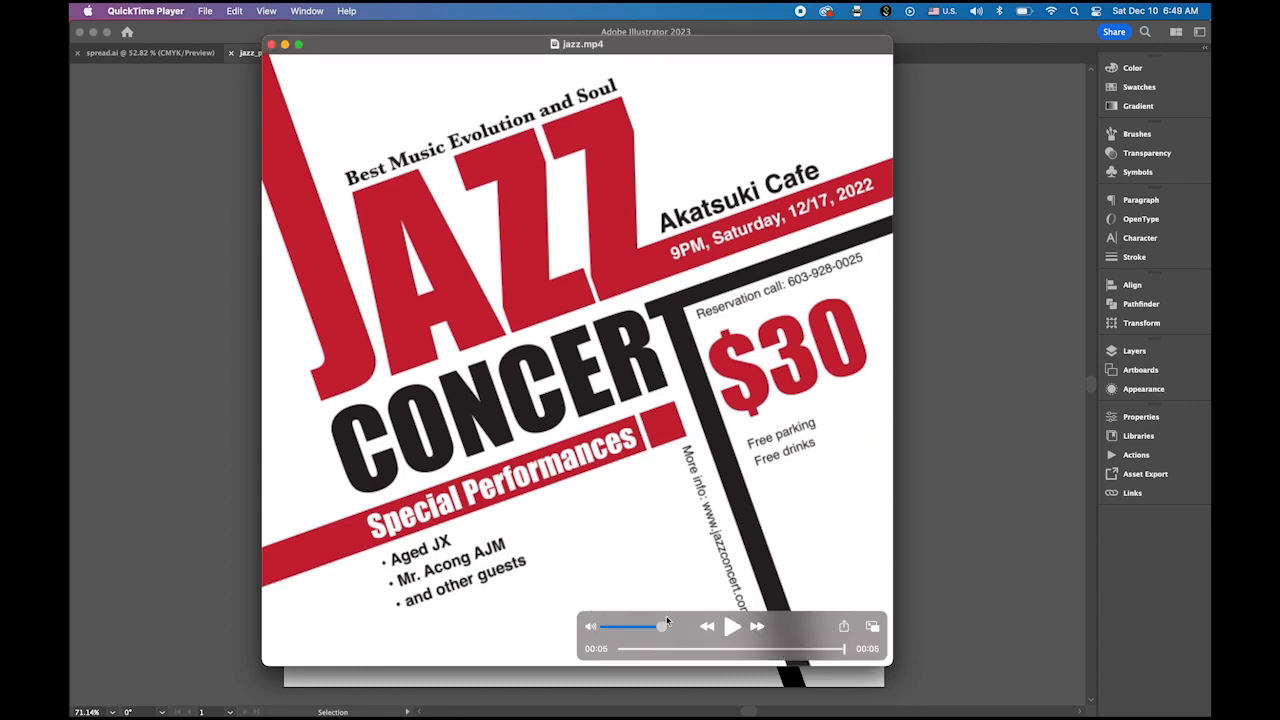
left_click(731, 626)
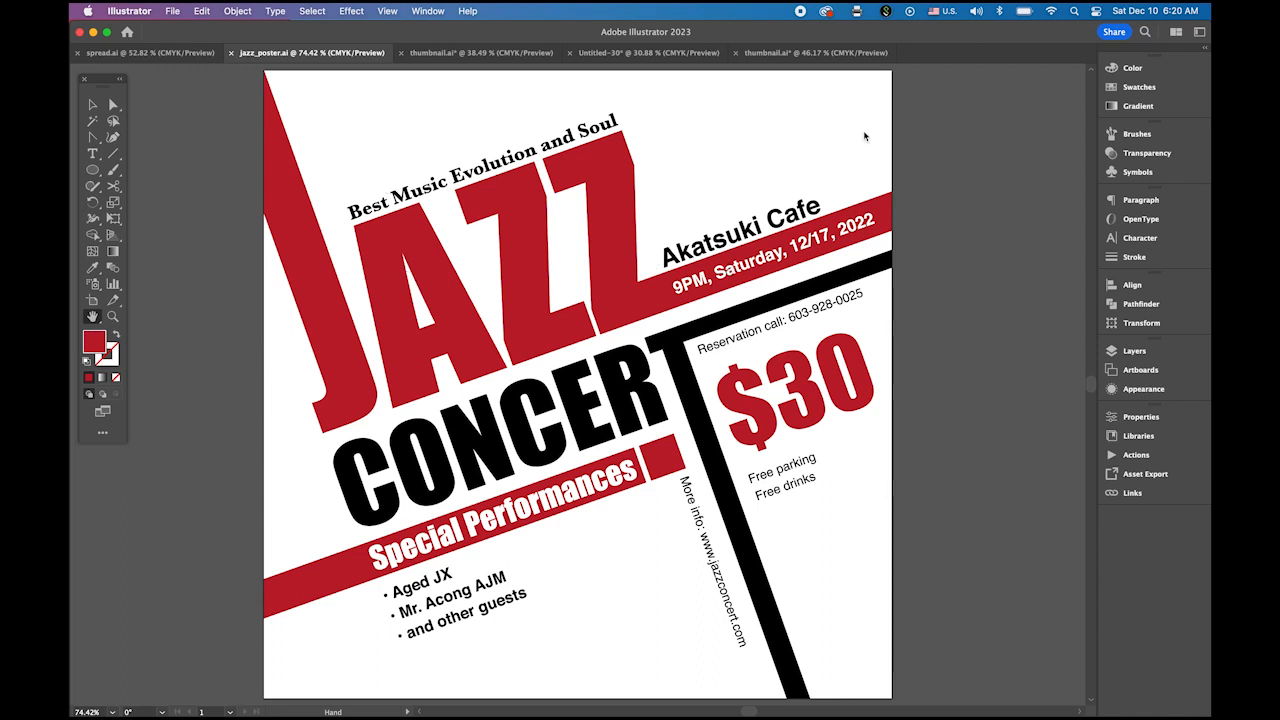
Step: Switch to Photoshop and create a new 600 x 600 px document at 72 ppi in RGB, fitted to the screen
mouse_move(455, 712)
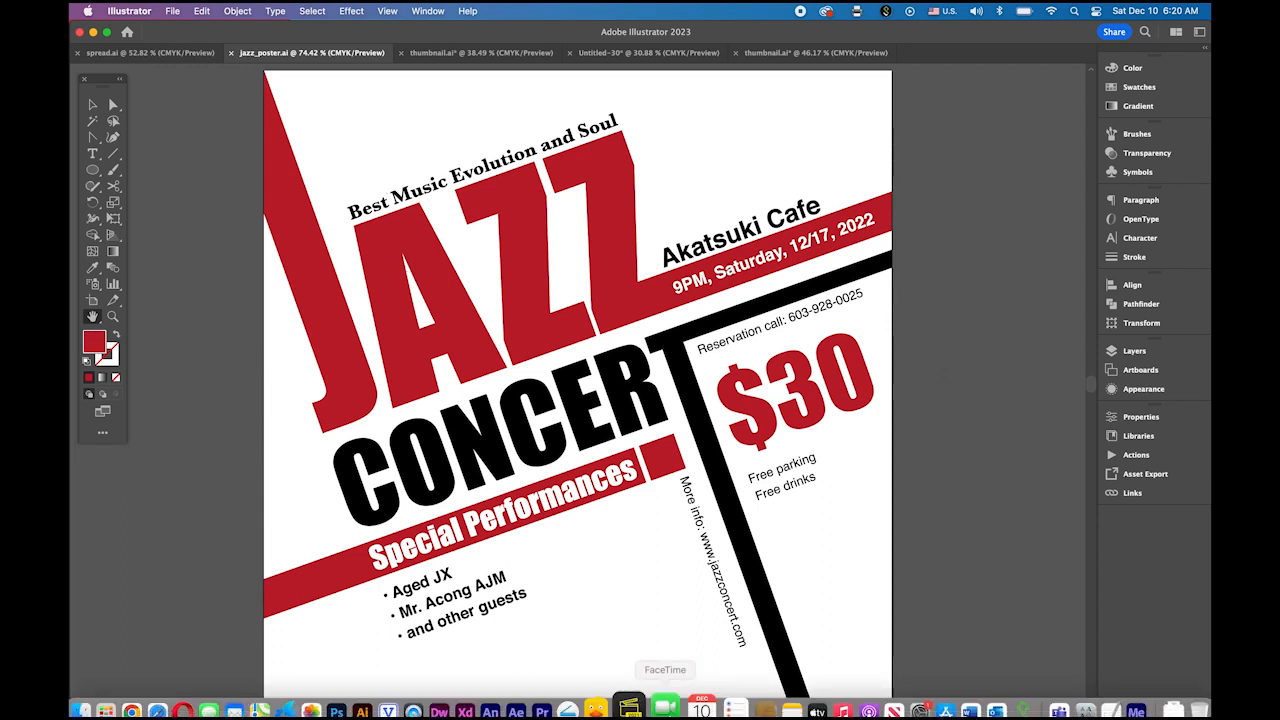
left_click(321, 697)
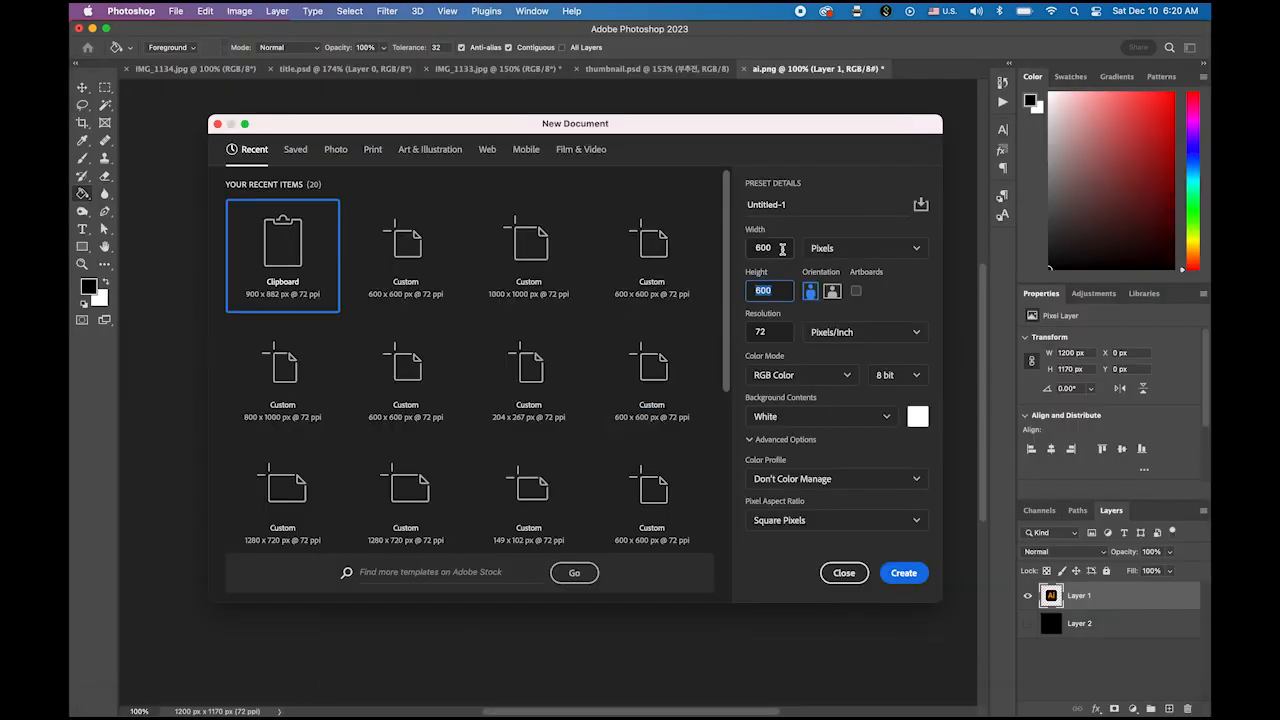
left_click(776, 248)
left_click(779, 289)
left_click(897, 574)
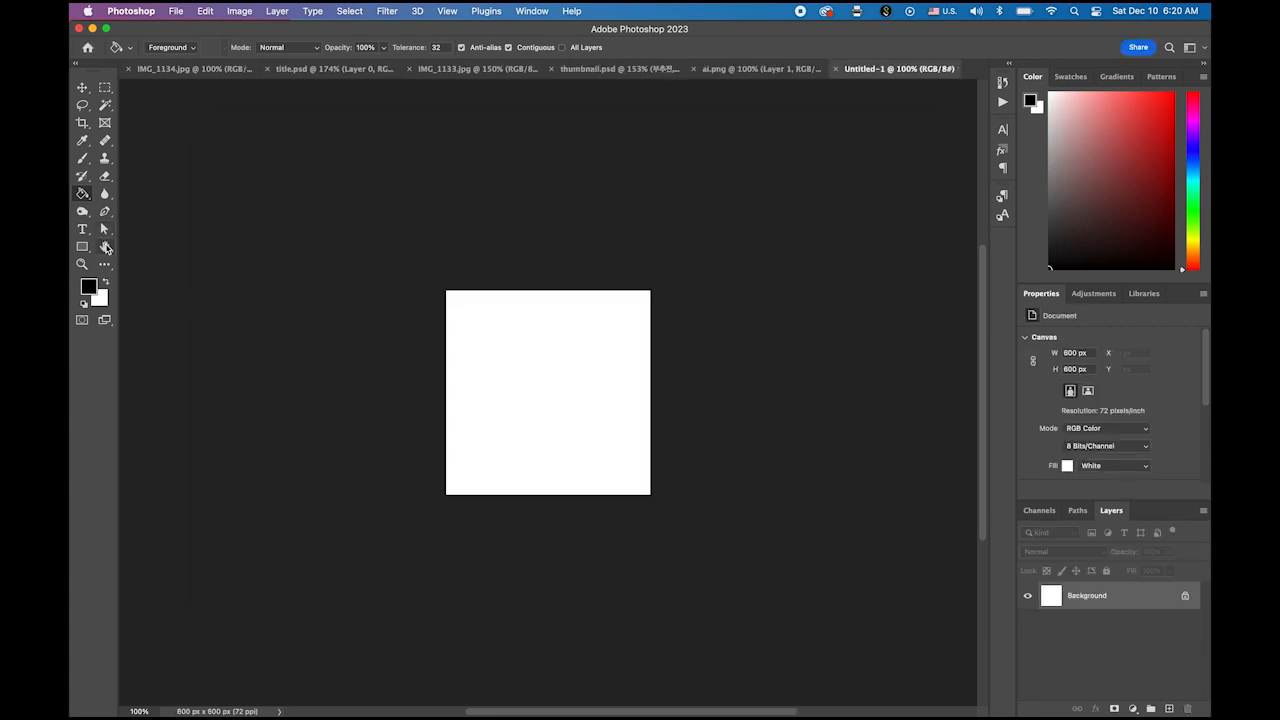
double_click(105, 247)
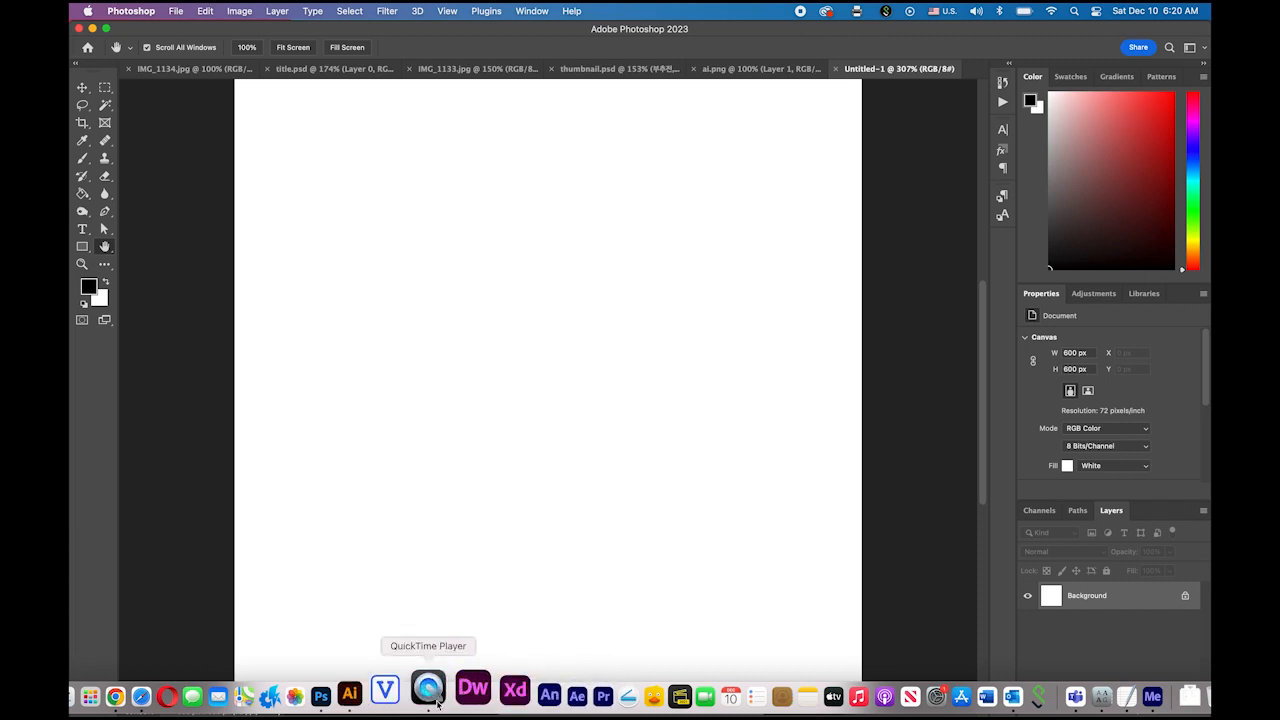
Step: Switch to Illustrator and copy the red JAZZ lettering with its attached bar from jazz_poster.ai
left_click(364, 689)
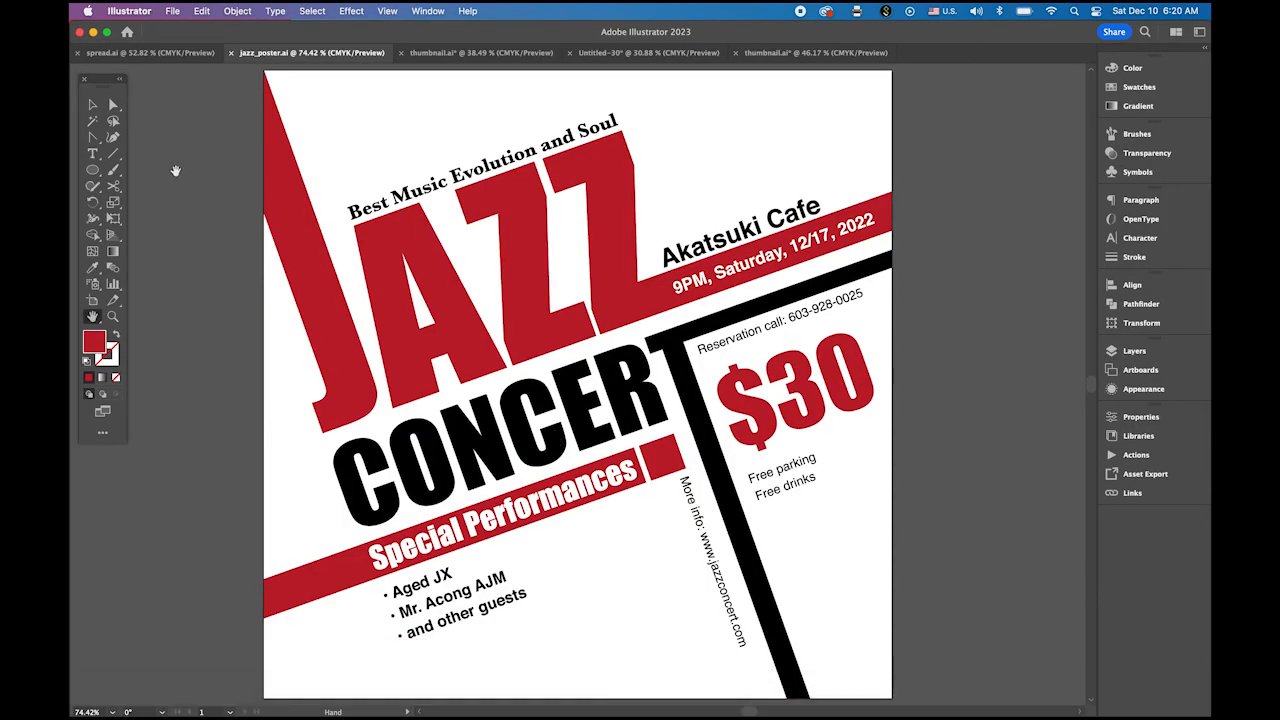
left_click(90, 105)
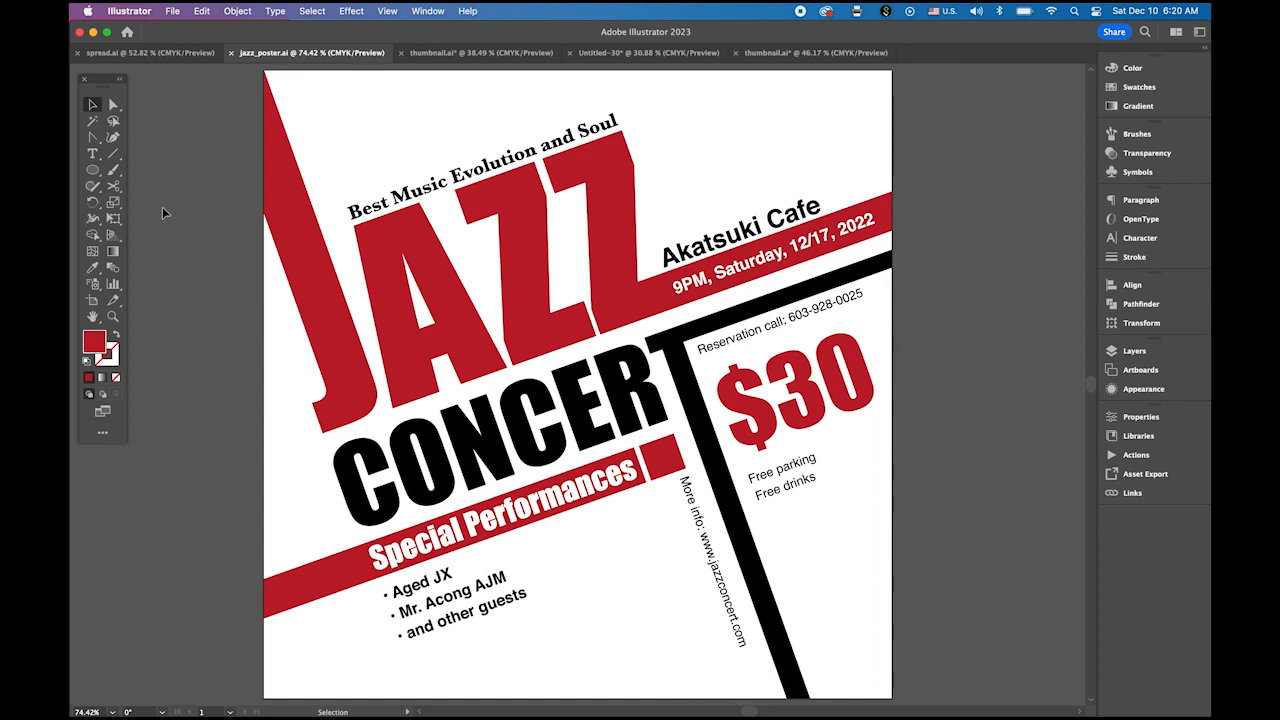
left_click(440, 312)
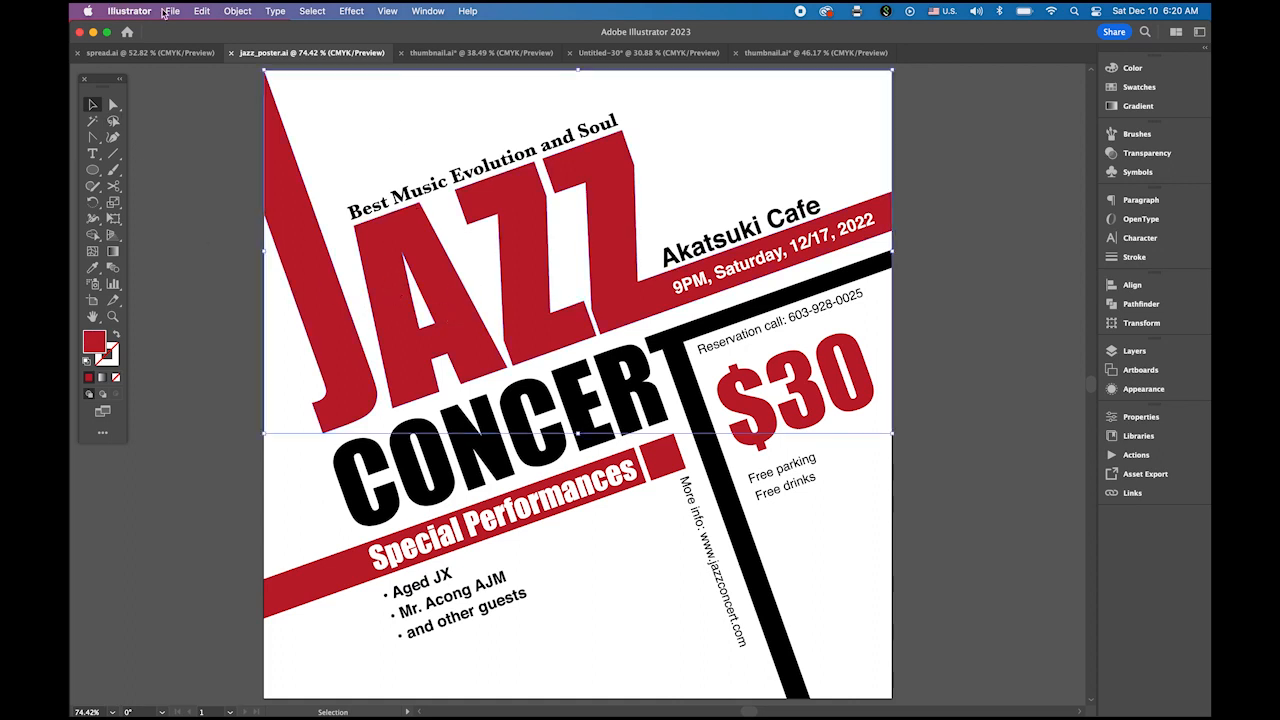
left_click(201, 11)
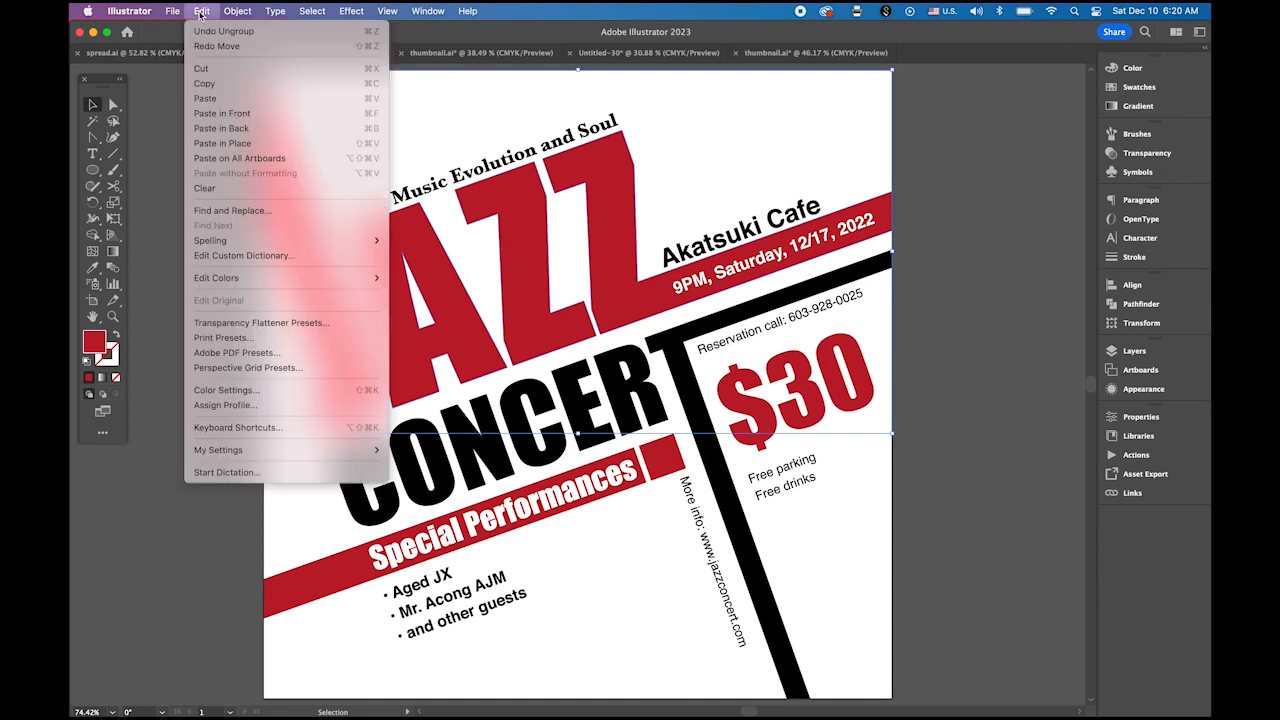
left_click(208, 98)
Step: Switch to Photoshop, paste the JAZZ lettering as pixels and place it flush with the canvas's upper edge
mouse_move(474, 716)
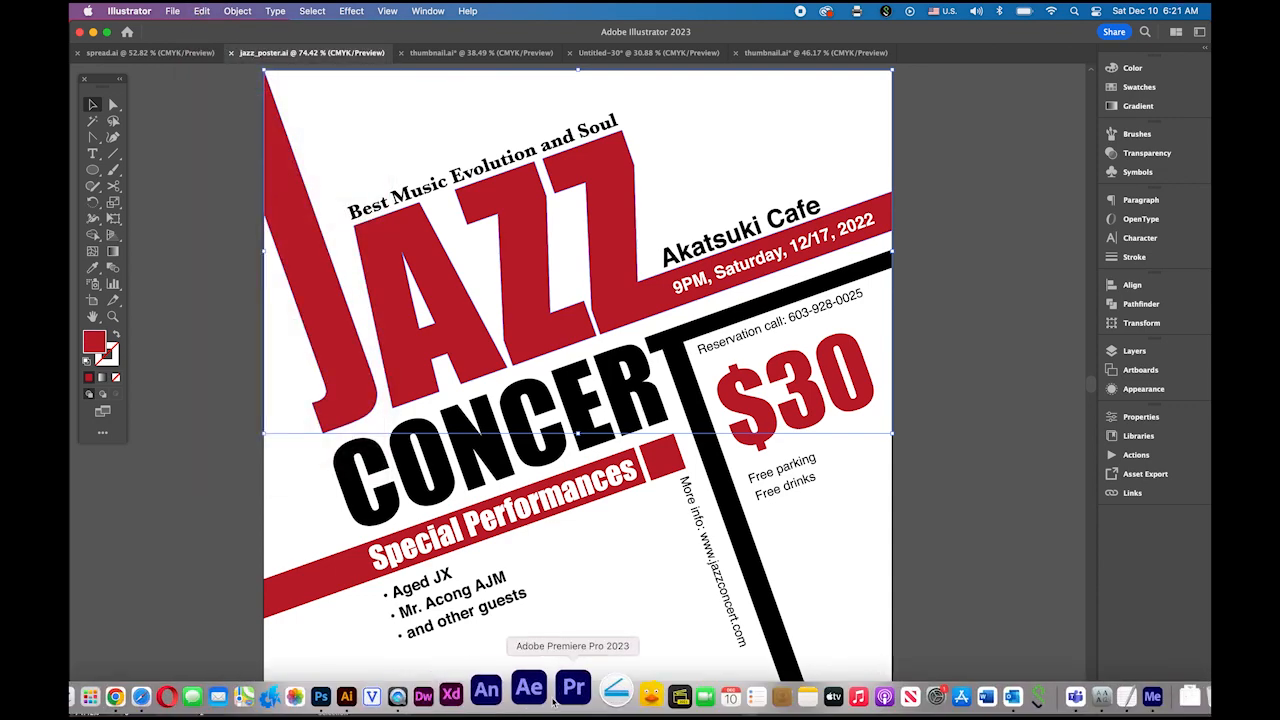
left_click(360, 690)
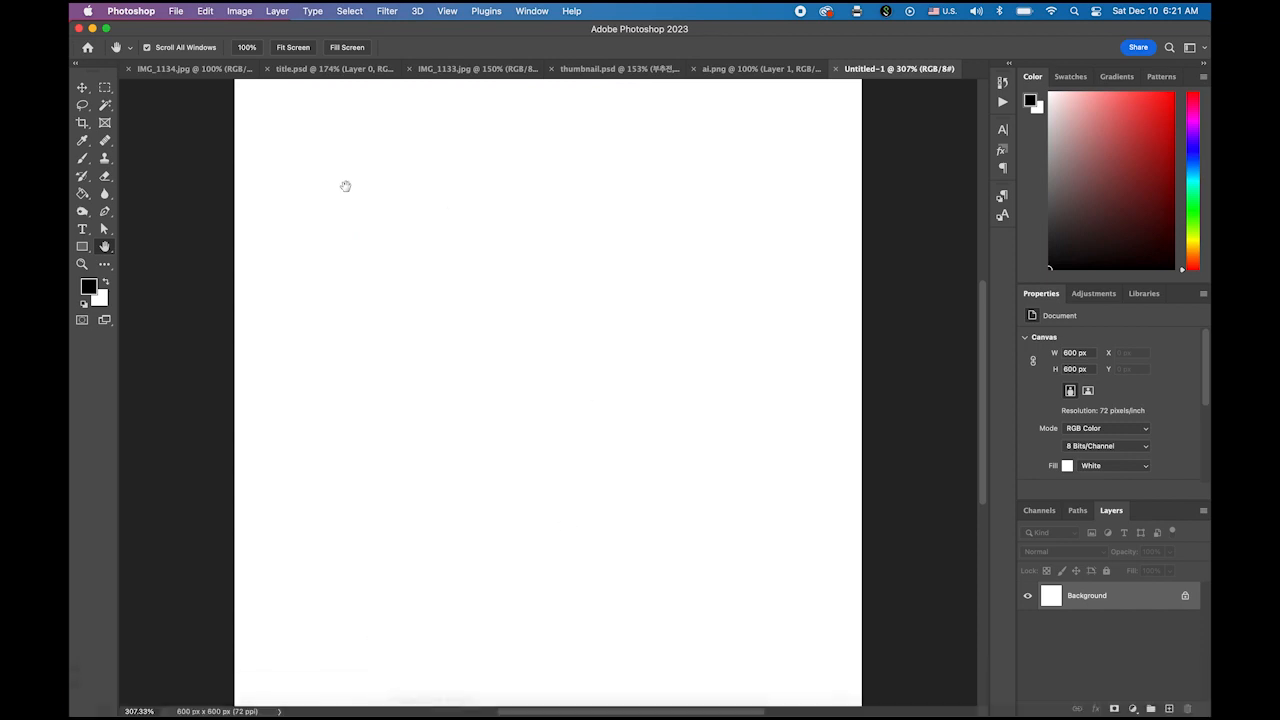
left_click(205, 10)
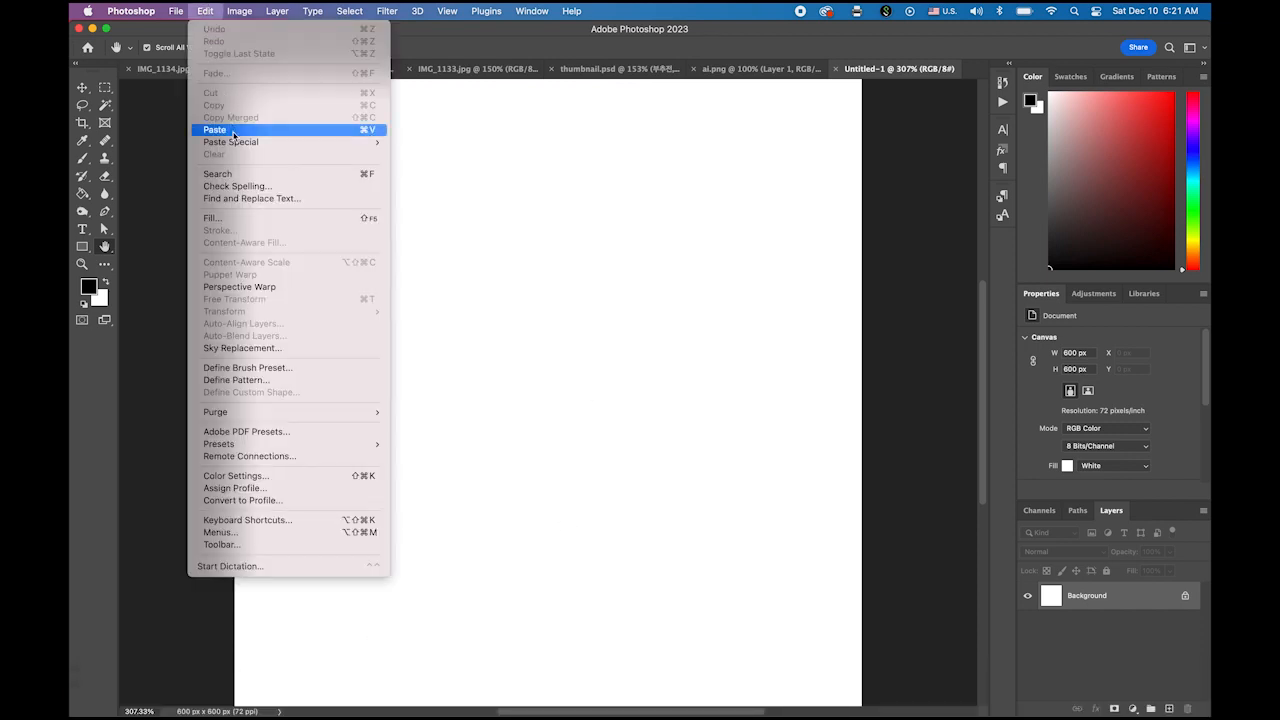
left_click(233, 131)
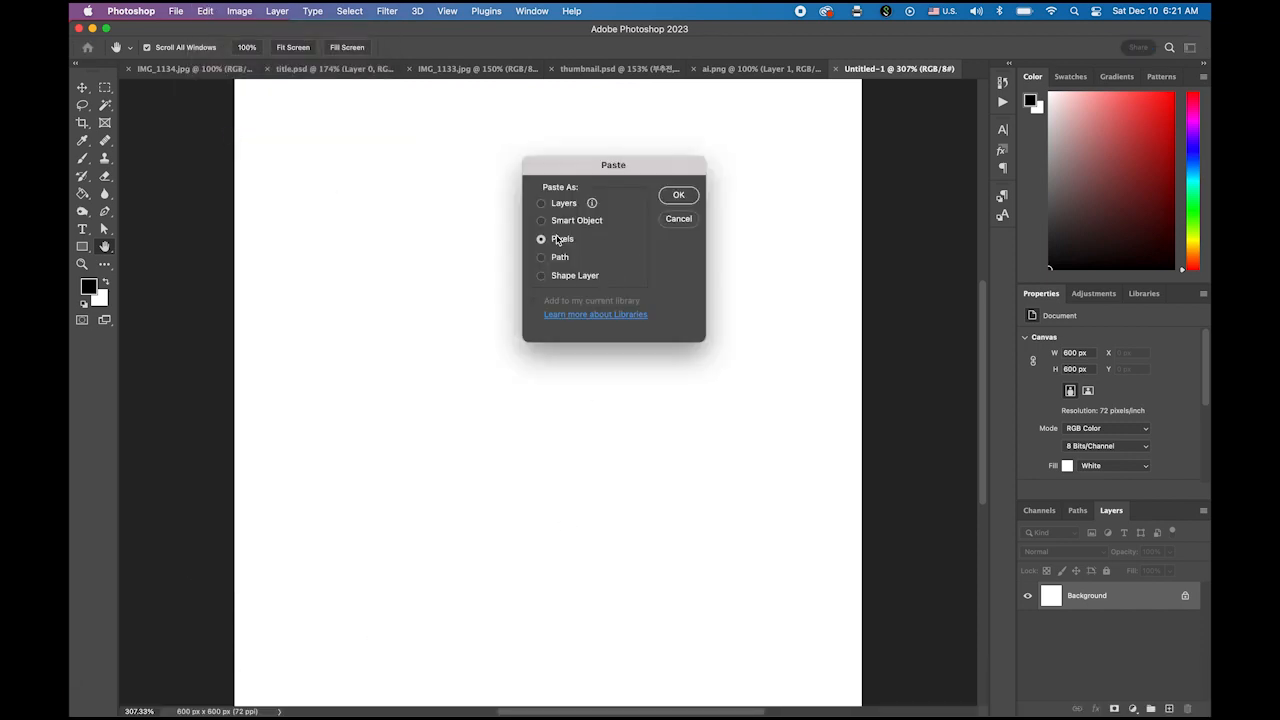
left_click(688, 200)
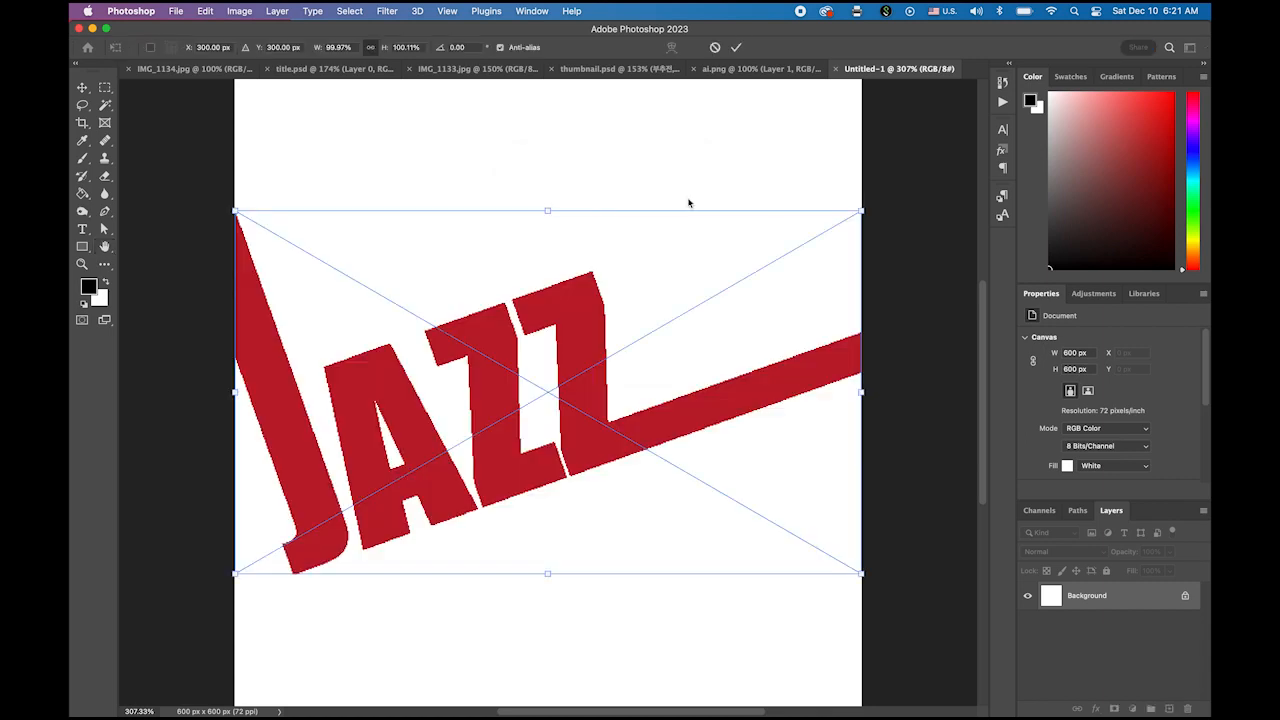
left_click_drag(410, 427, 424, 297)
key("Return")
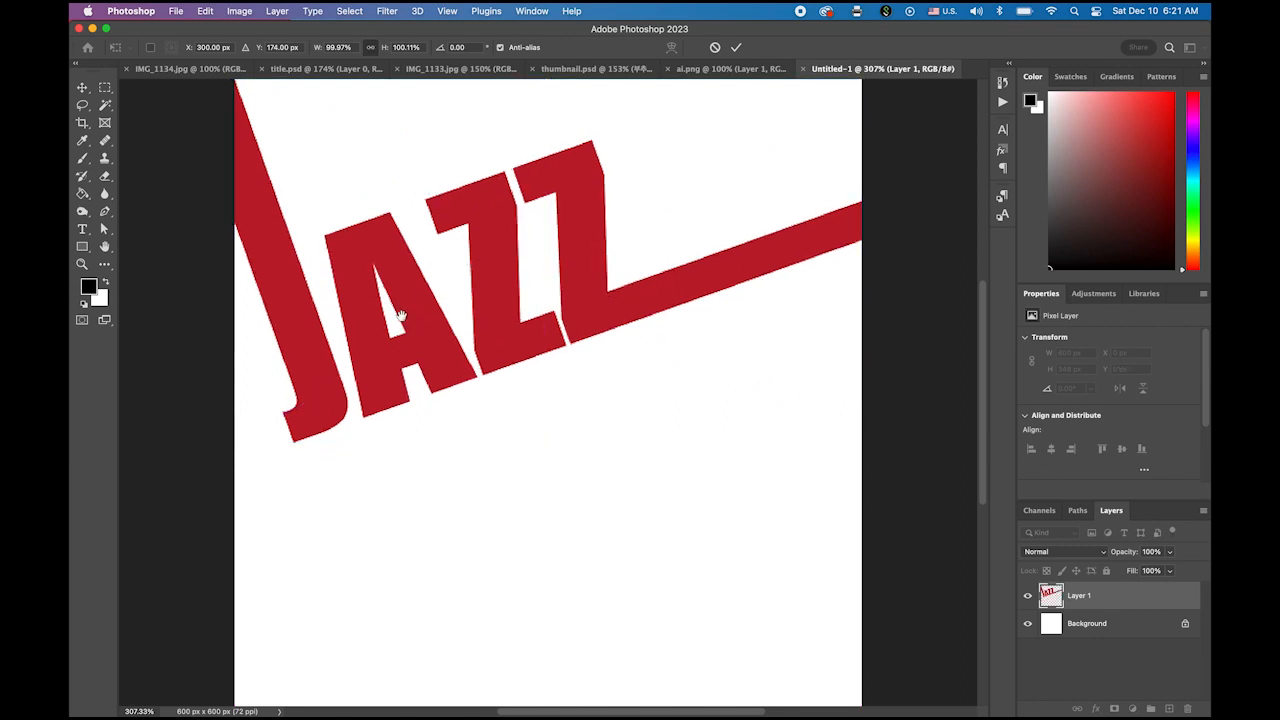
key("h")
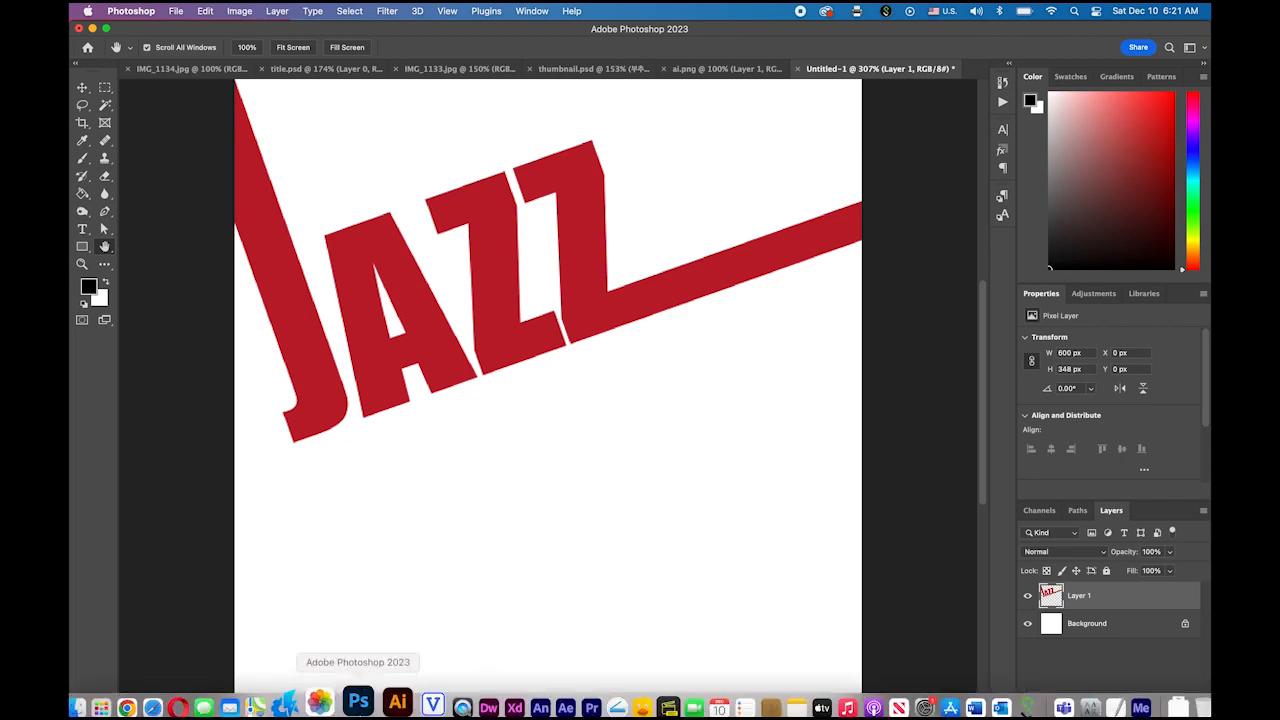
Step: Switch to Illustrator and copy the black CONCERT lettering with its extended T from the poster
left_click(386, 700)
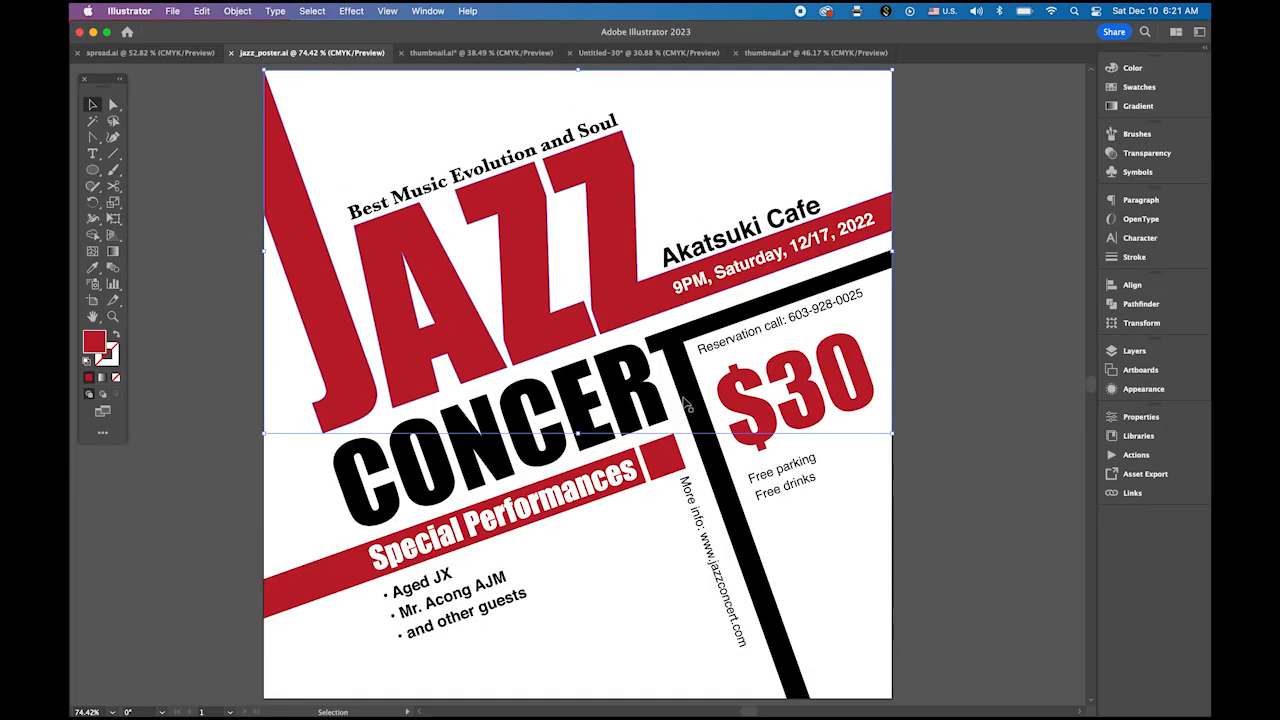
left_click(686, 396)
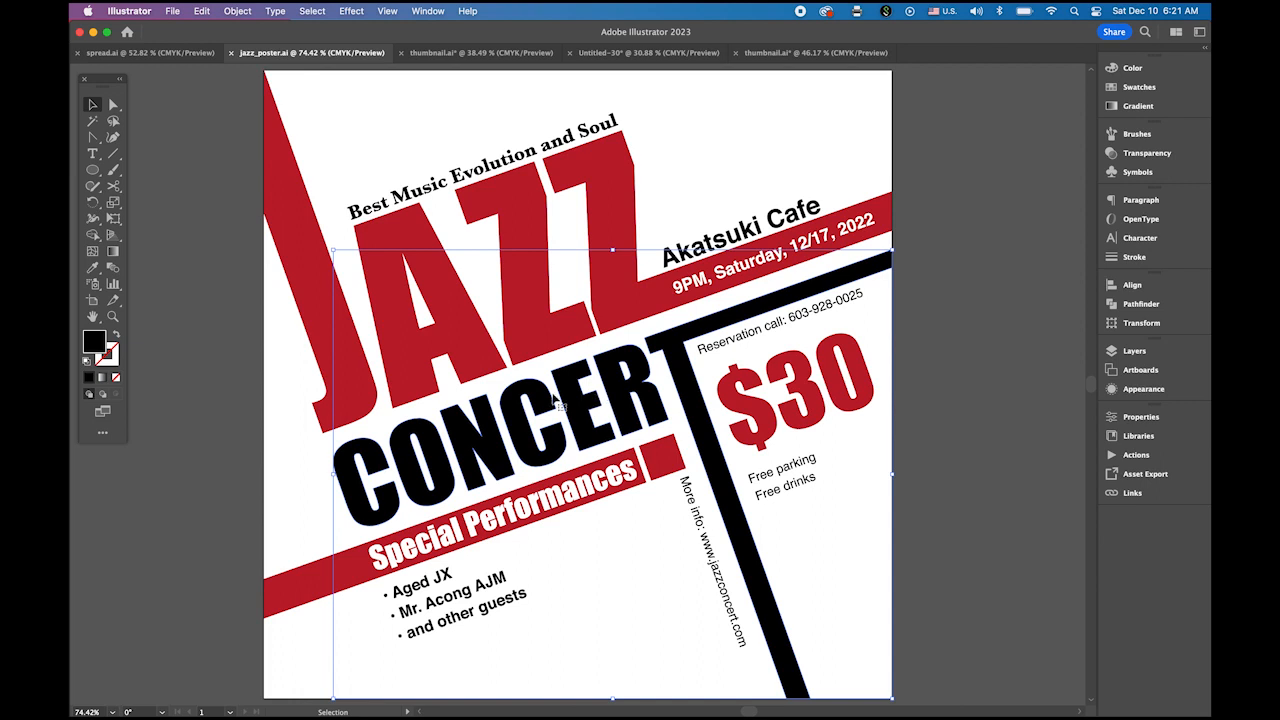
left_click(202, 16)
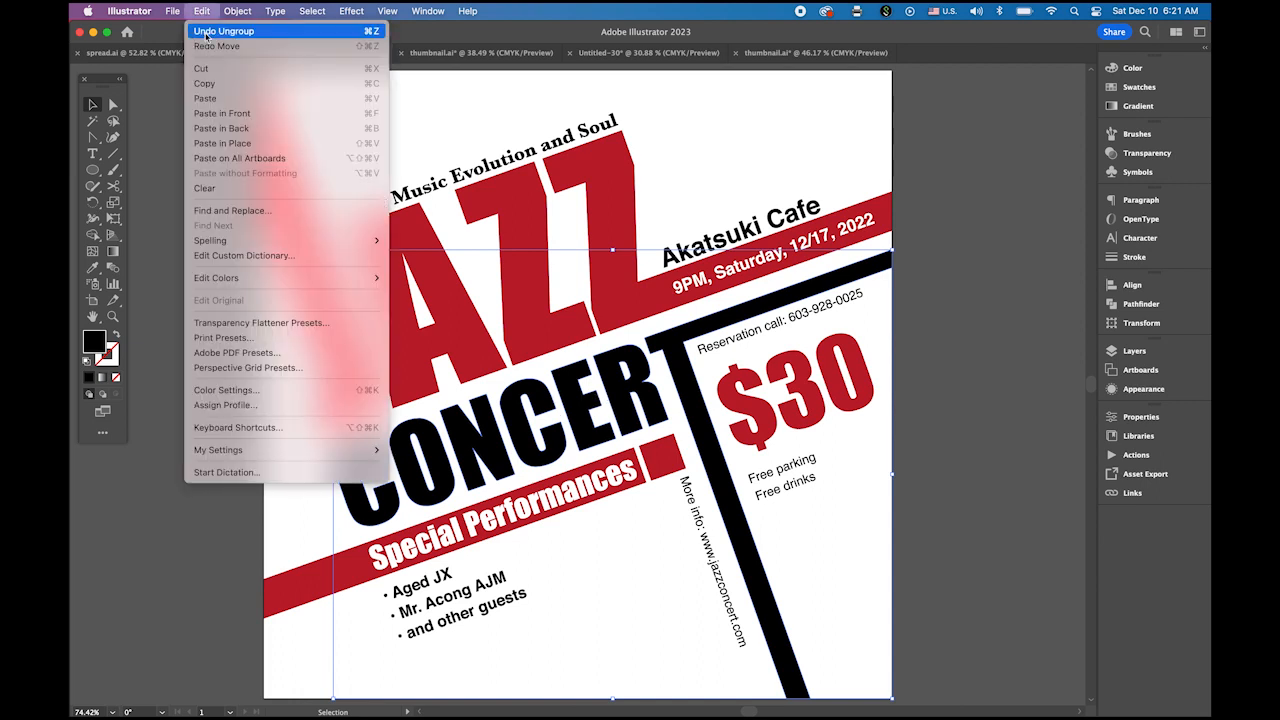
left_click(224, 85)
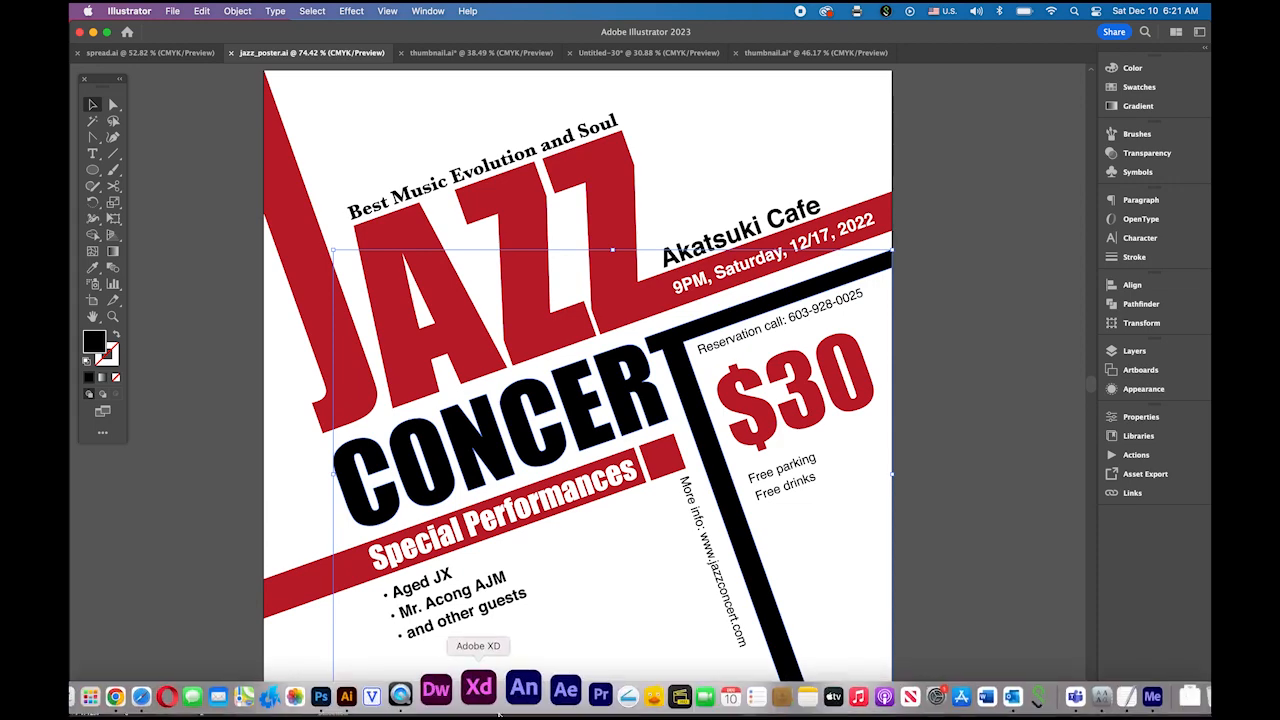
Step: Switch to Photoshop, paste the CONCERT lettering as pixels and position it directly below JAZZ
left_click(334, 695)
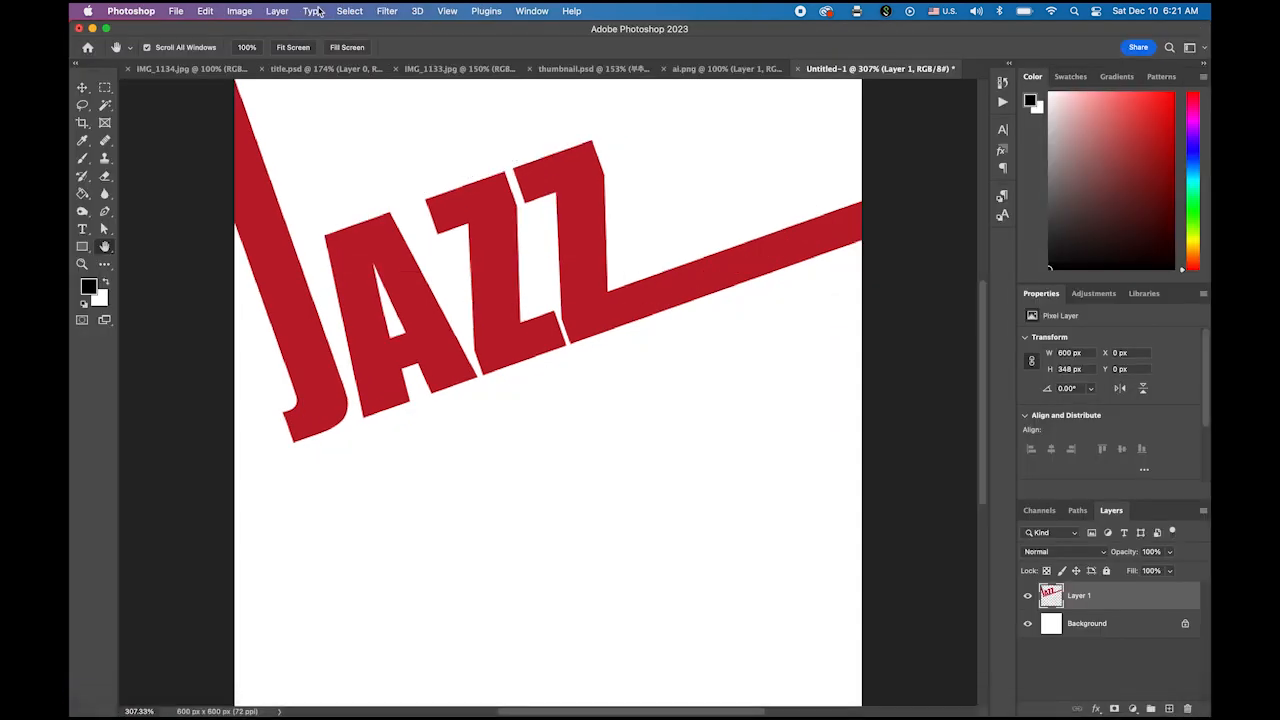
left_click(205, 10)
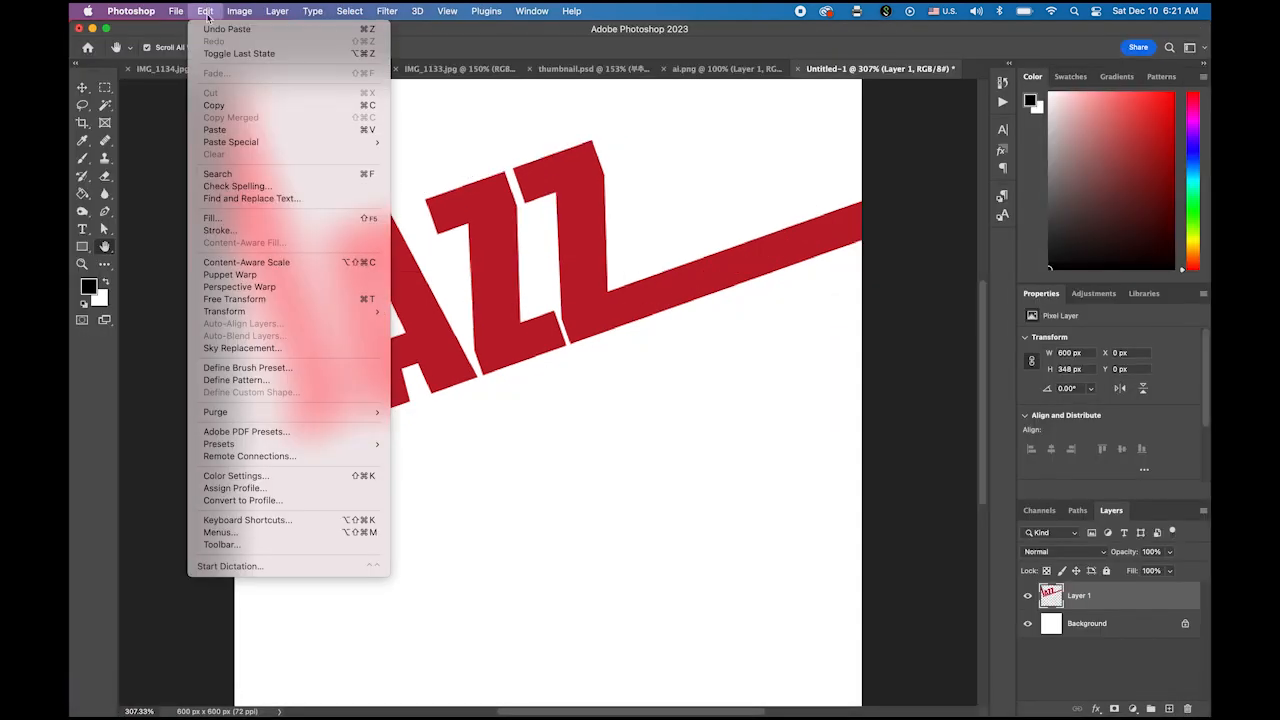
left_click(240, 131)
left_click(676, 200)
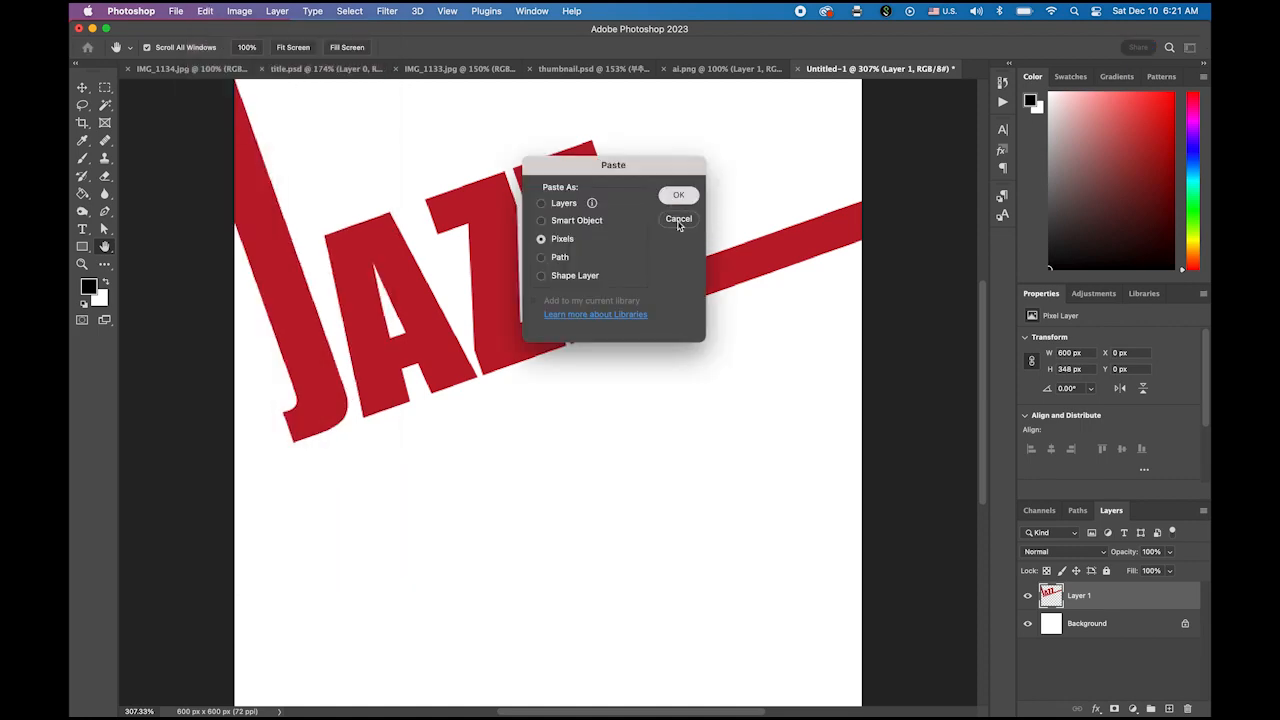
left_click_drag(645, 391, 683, 478)
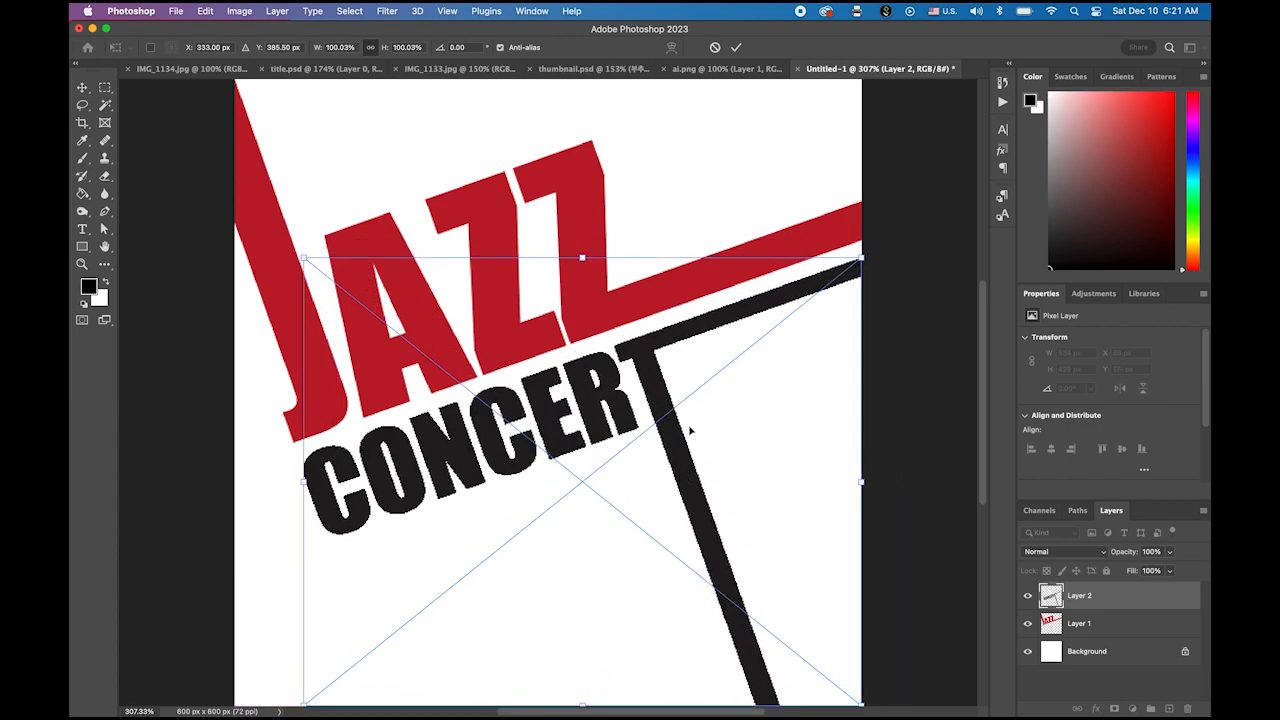
key("Return")
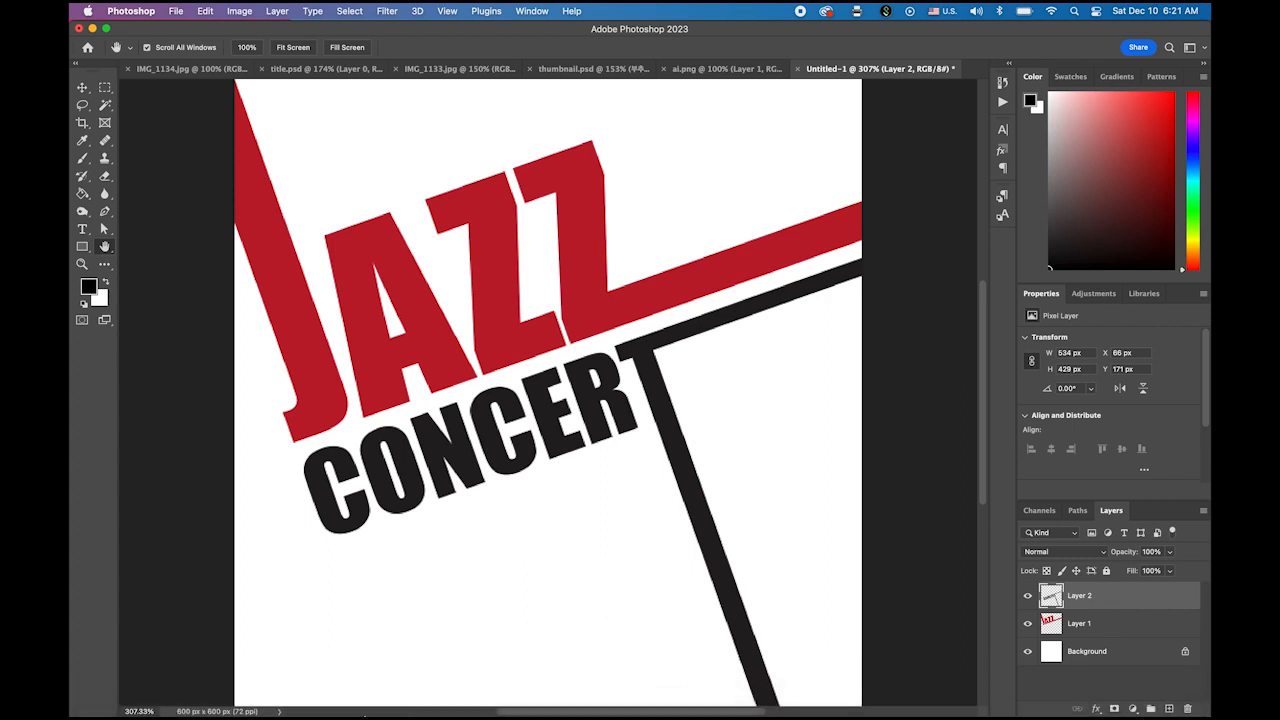
Step: Copy the lower red stripe from the Illustrator poster and paste it into the Photoshop document beneath CONCERT
mouse_move(366, 712)
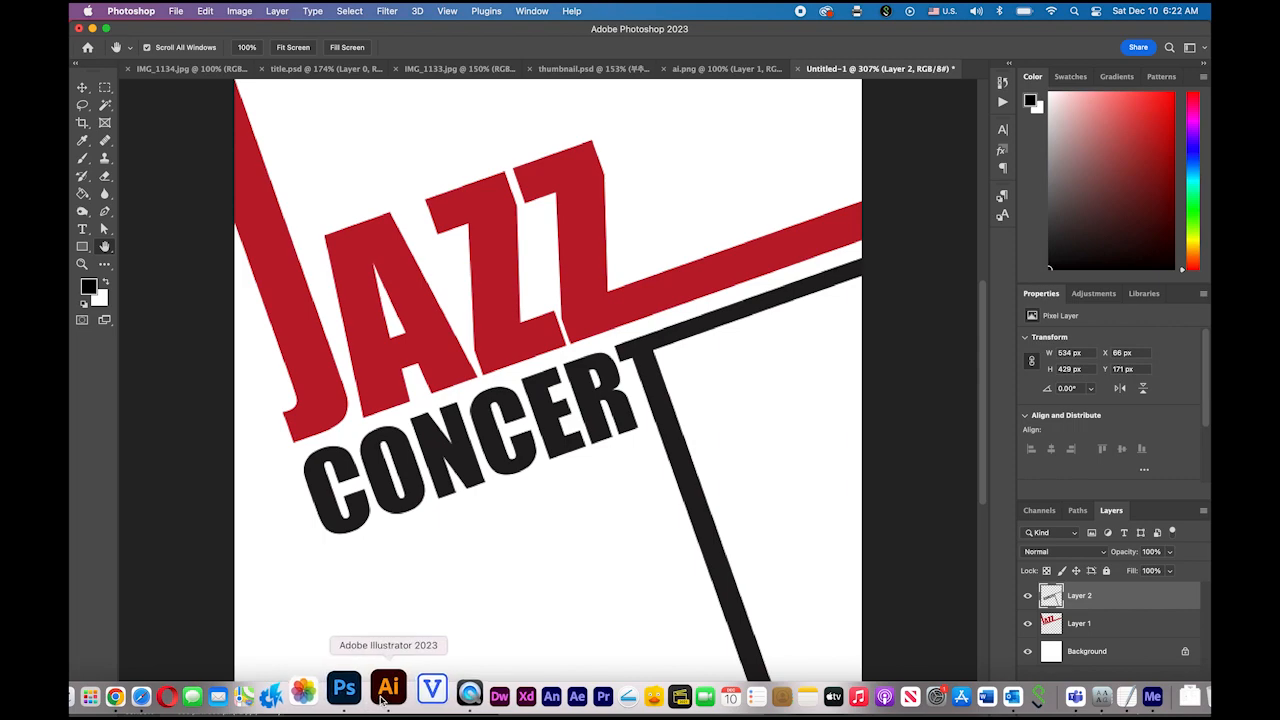
left_click(381, 700)
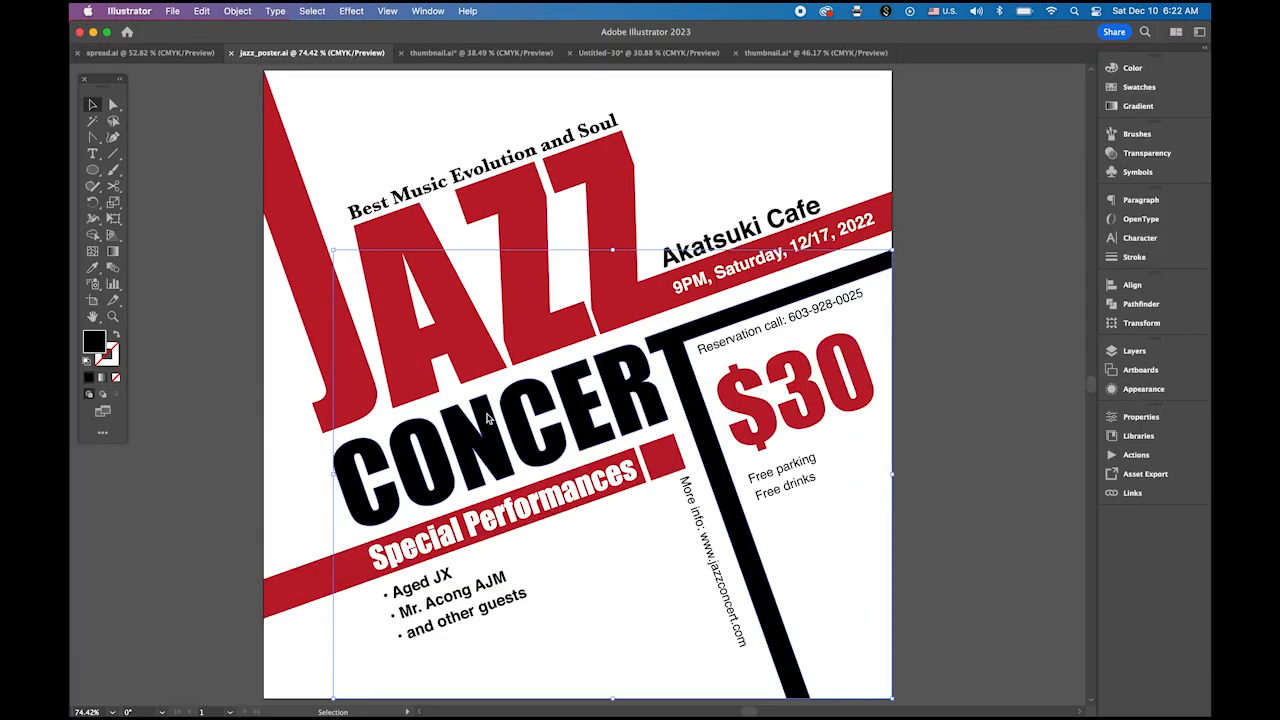
left_click(340, 563)
key("super+c")
left_click(344, 694)
key("super+v")
key("Return")
left_click_drag(616, 376, 489, 306)
key("Return")
Step: Copy the "Best Music Evolution and Soul" tagline from Illustrator and paste it into the Photoshop document above JAZZ
left_click(381, 700)
left_click(486, 168)
key("super+c")
left_click(344, 694)
key("super+v")
key("Return")
Step: Copy the "Akatsuki Cafe" and "9PM, Saturday, 12/17, 2022" lines from Illustrator and paste them into Photoshop along the upper red bar
left_click(384, 696)
left_click(748, 238)
left_click(707, 284, "shift")
key("super+c")
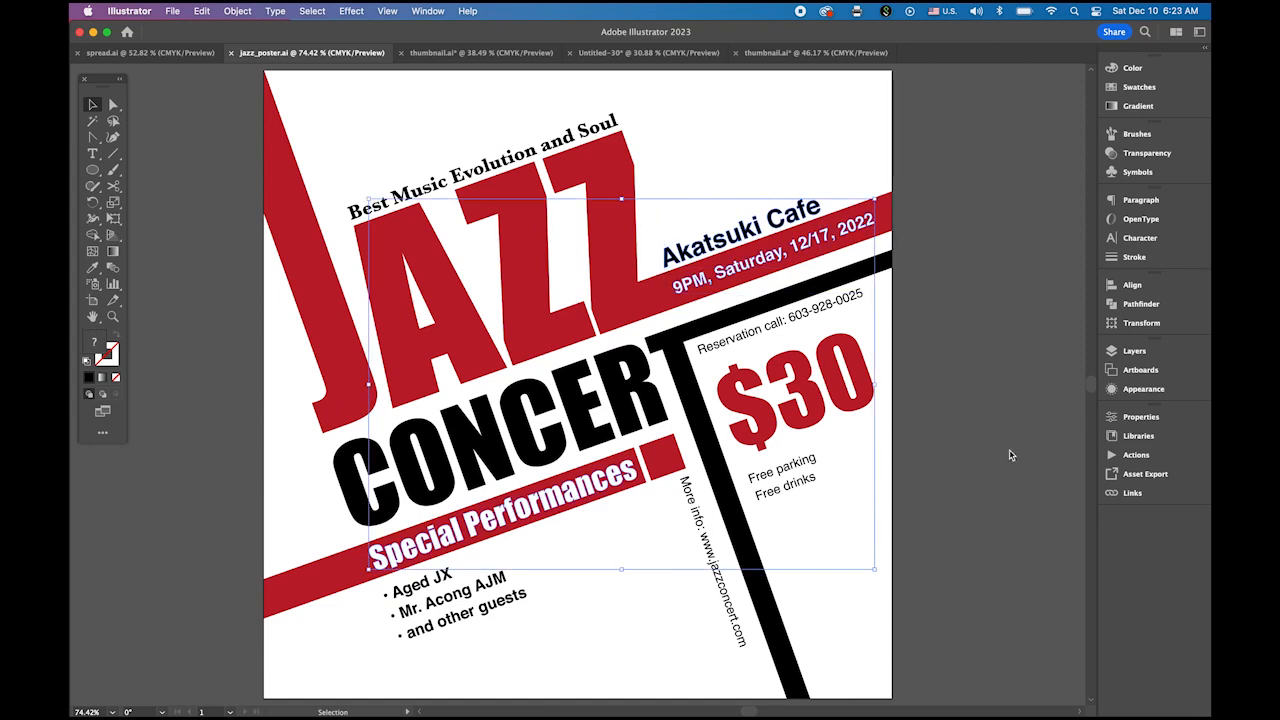
left_click(344, 694)
key("super+v")
left_click_drag(691, 309, 777, 259)
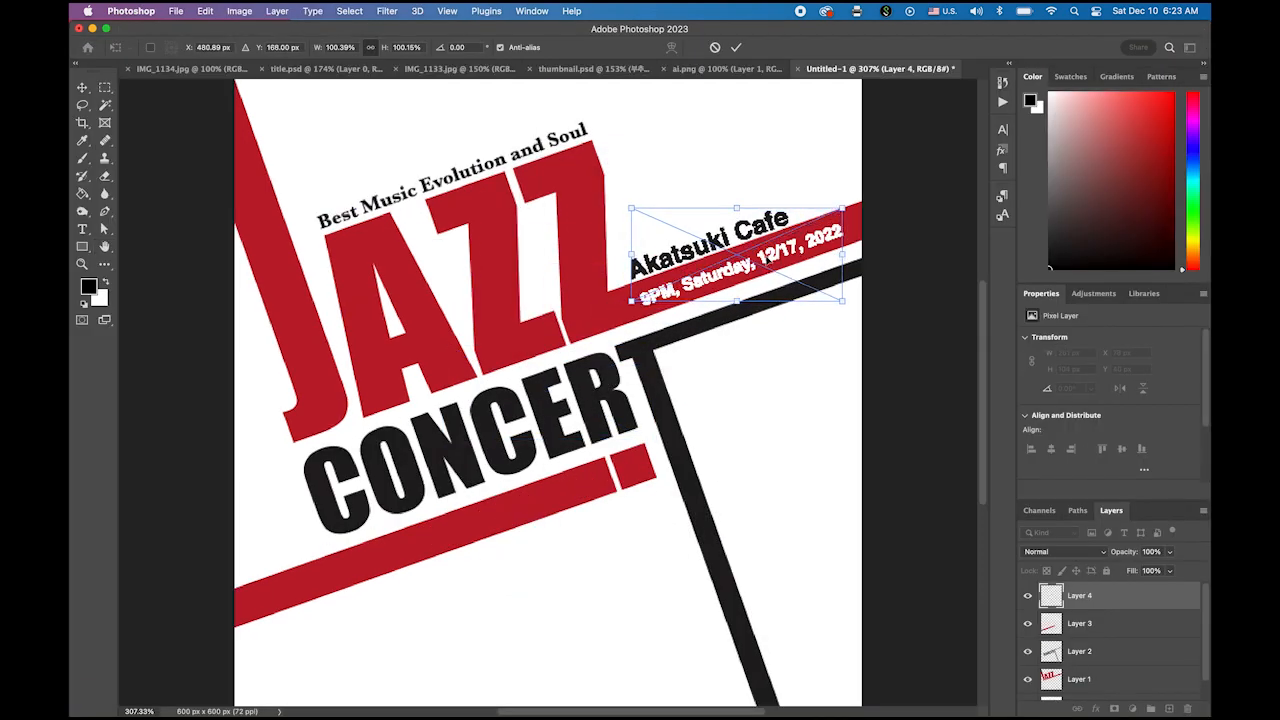
key("Return")
Step: Copy the "Special Performances" text from Illustrator and paste it into Photoshop onto the lower red stripe
left_click(384, 696)
left_click(430, 538)
key("super+c")
left_click(344, 694)
key("super+v")
left_click_drag(566, 377, 530, 513)
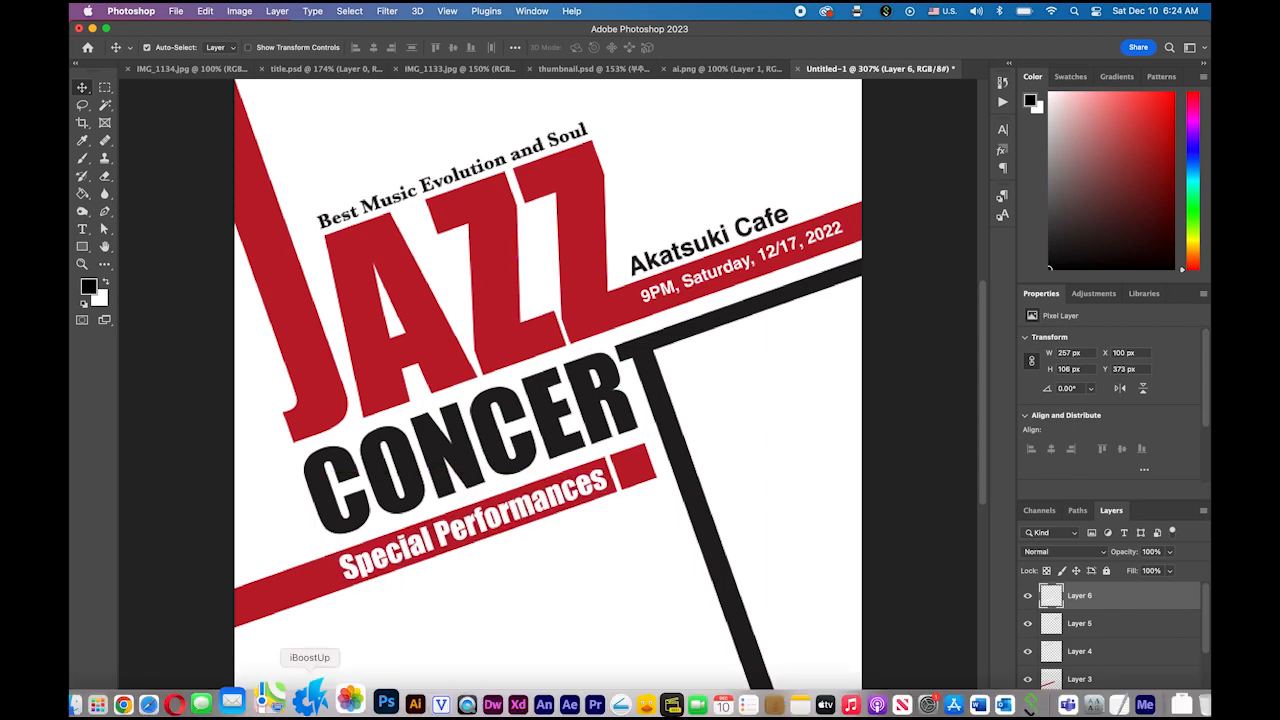
Step: Copy the reservation call line with the "Free parking" and "Free drinks" lines from Illustrator and paste them into Photoshop beside the black T stem
left_click(384, 696)
left_click(850, 405)
key("super+c")
left_click(344, 694)
key("super+v")
key("Return")
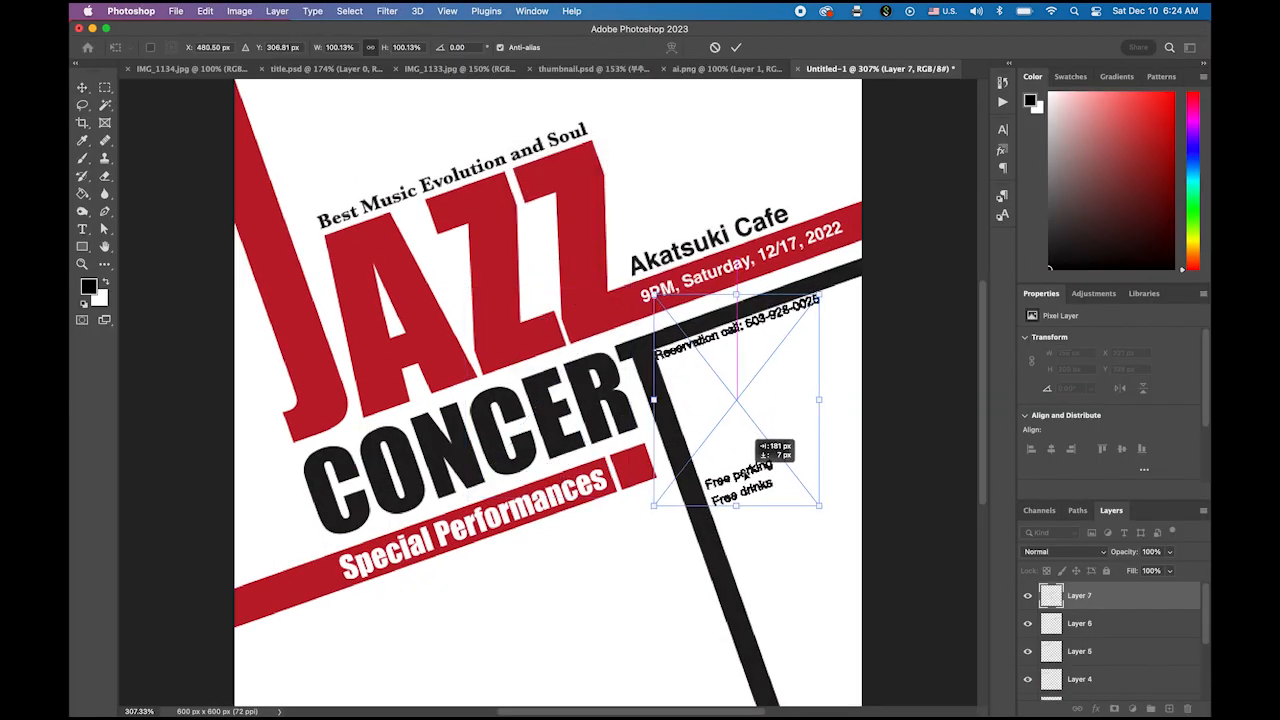
key("Return")
left_click(386, 696)
key("super+c")
key("super+Tab")
key("super+v")
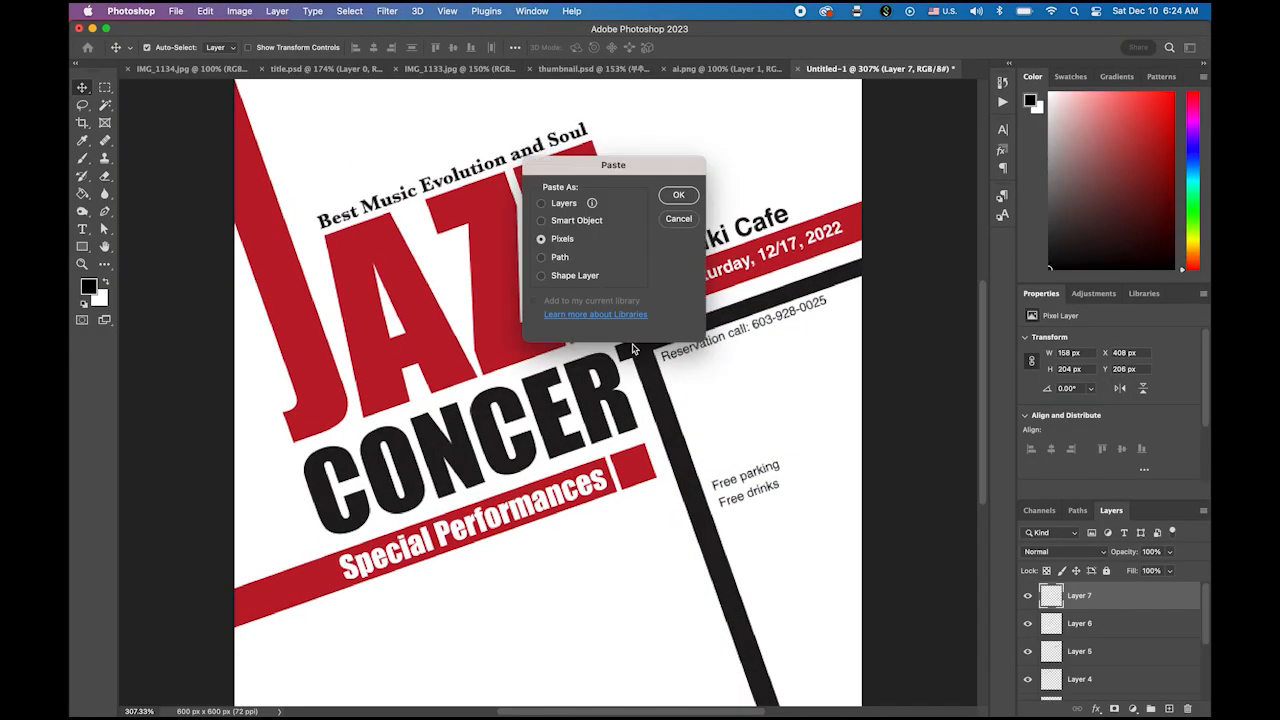
key("Return")
key("Return")
Step: Copy the three-line bulleted list of performers from Illustrator and paste it into Photoshop beneath the "Special Performances" stripe
left_click(384, 696)
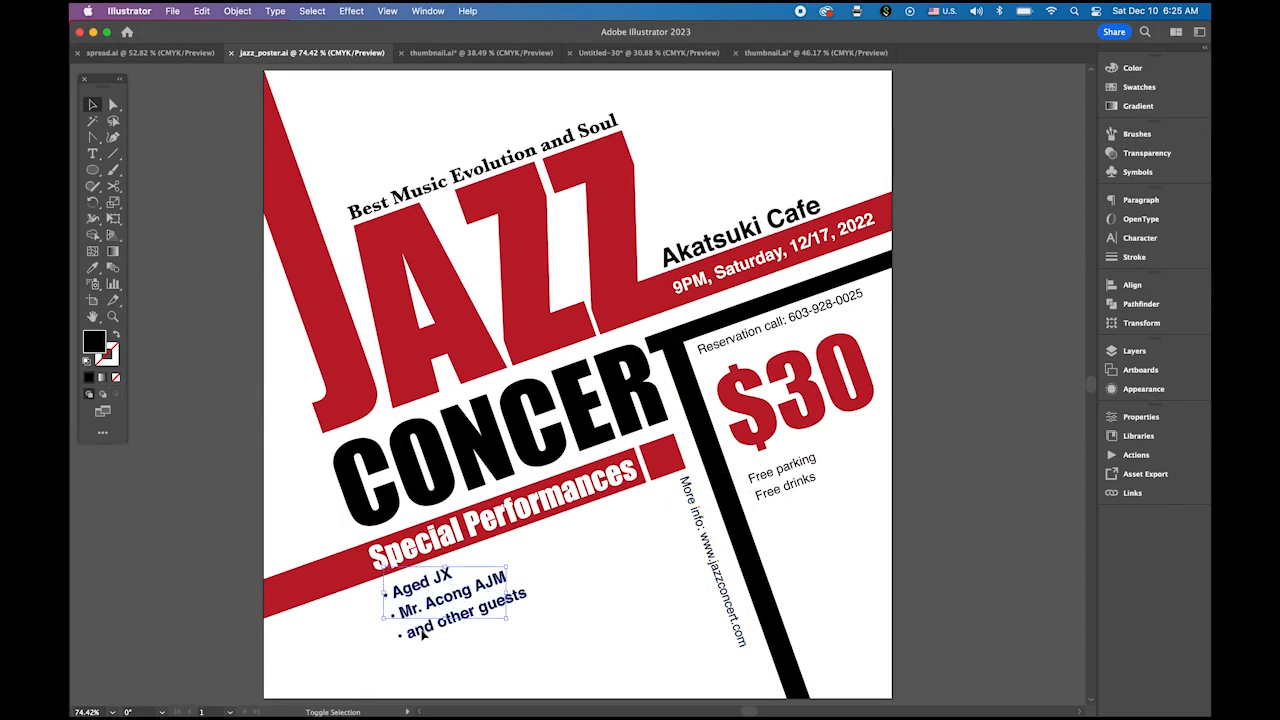
left_click(420, 620)
key("super+c")
key("super+Tab")
key("super+v")
key("Return")
key("Return")
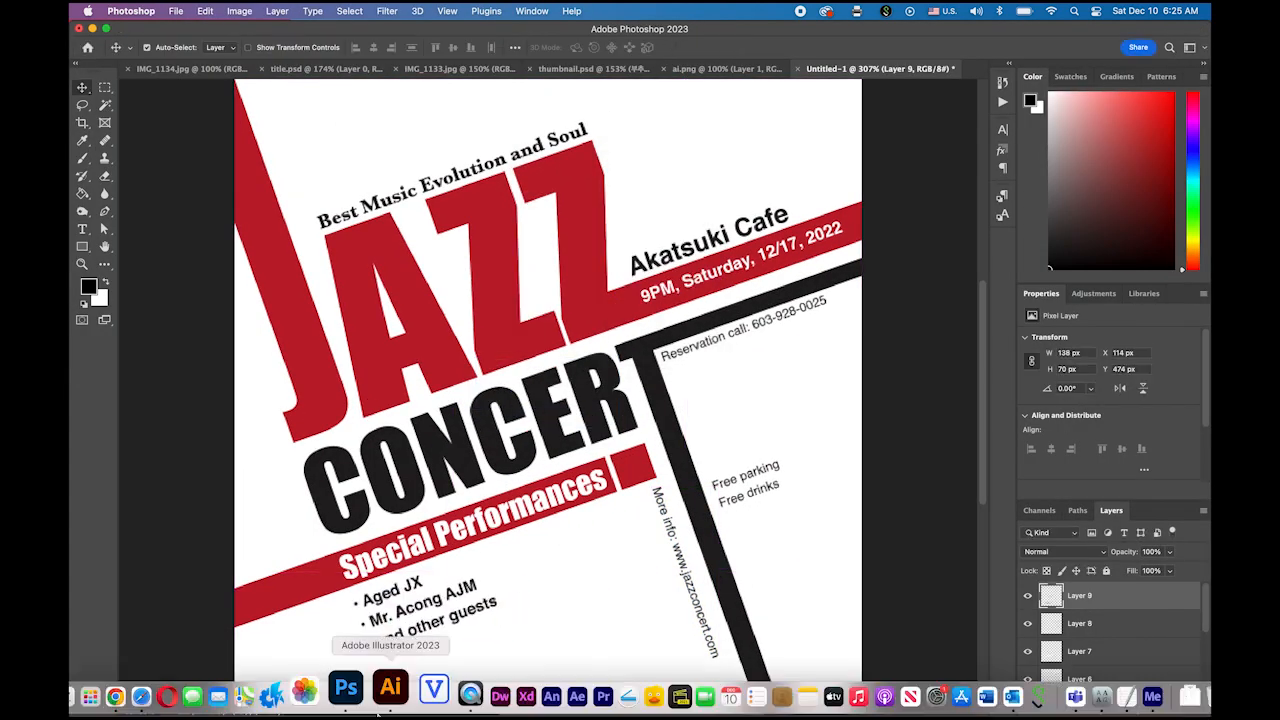
Step: Copy the red "$30" price from Illustrator and paste it into Photoshop between the reservation line and "Free parking"
left_click(384, 696)
left_click(795, 450)
key("super+c")
key("super+Tab")
key("super+v")
key("Return")
key("Return")
left_click_drag(790, 408, 799, 406)
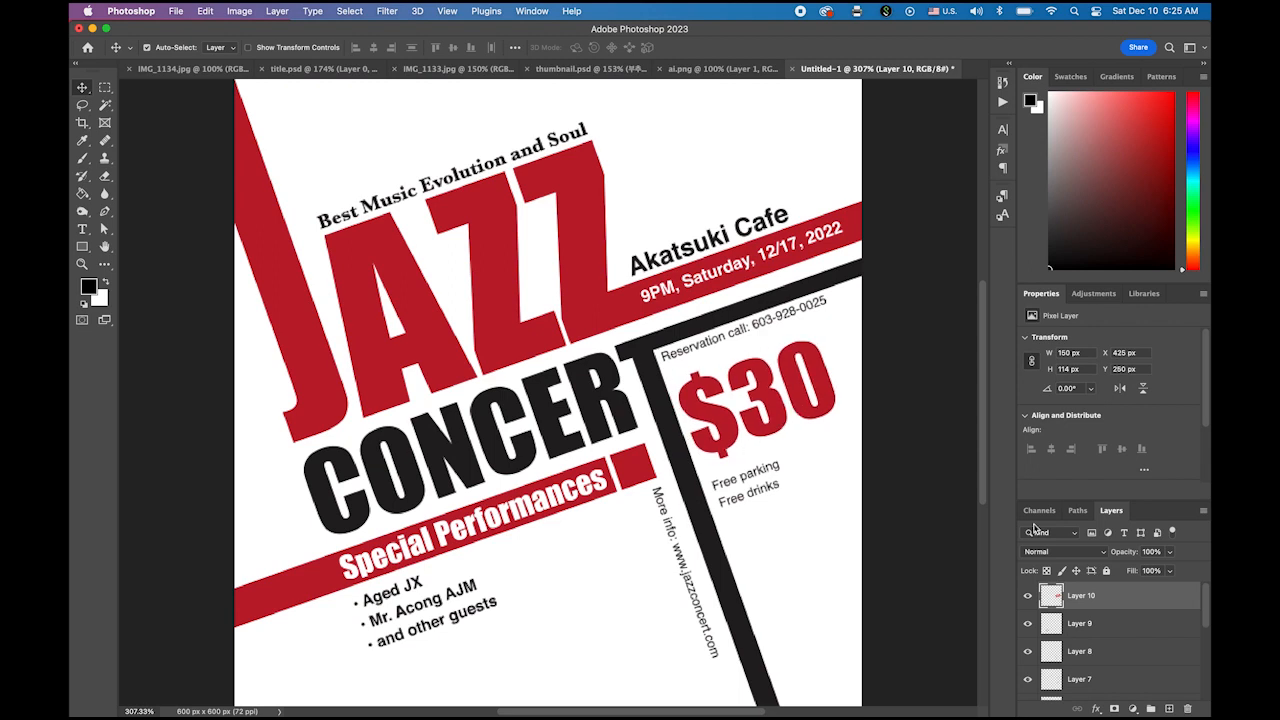
Step: Rename the three lowest pasted layers, from the bottom up, as Jazz, Concert and red bar
scroll(1110, 650, "down", 10)
double_click(1080, 658)
type("Jazz")
double_click(1082, 631)
type("Concert")
double_click(1080, 603)
type("red bar")
Step: Rename the three layers above red bar, from the bottom up, as slogan, where & when and special
key("shift+Tab")
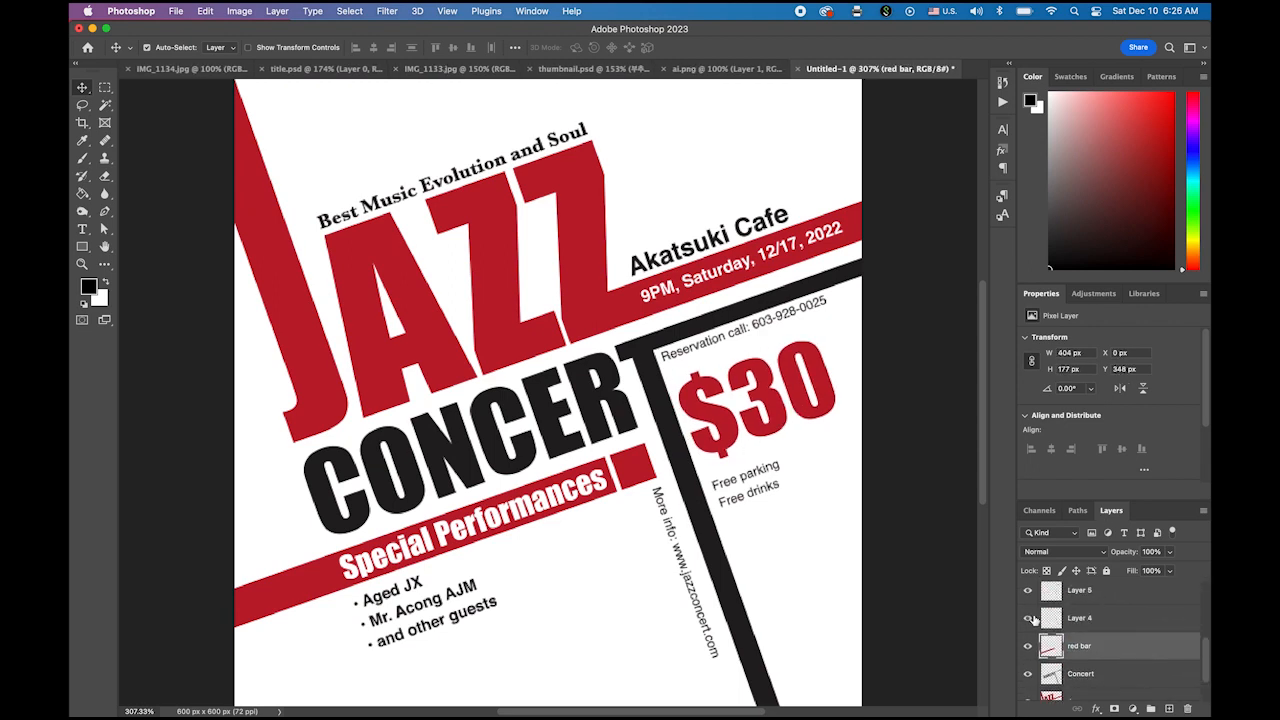
type("slogan")
key("shift+Tab")
type("where & when")
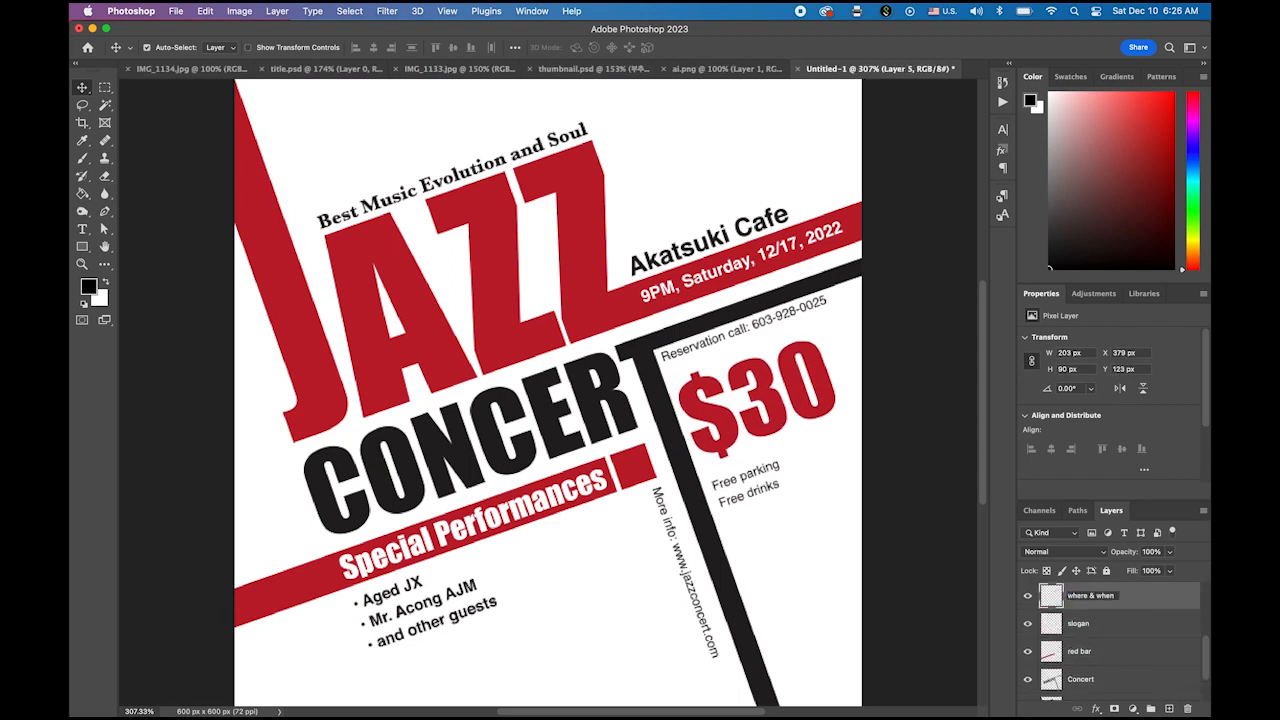
key("shift+Tab")
type("special")
Step: Rename the remaining four layers, from the bottom up, as call, url, musicians and $30
key("shift+Tab")
type("call")
key("shift+Tab")
type("url")
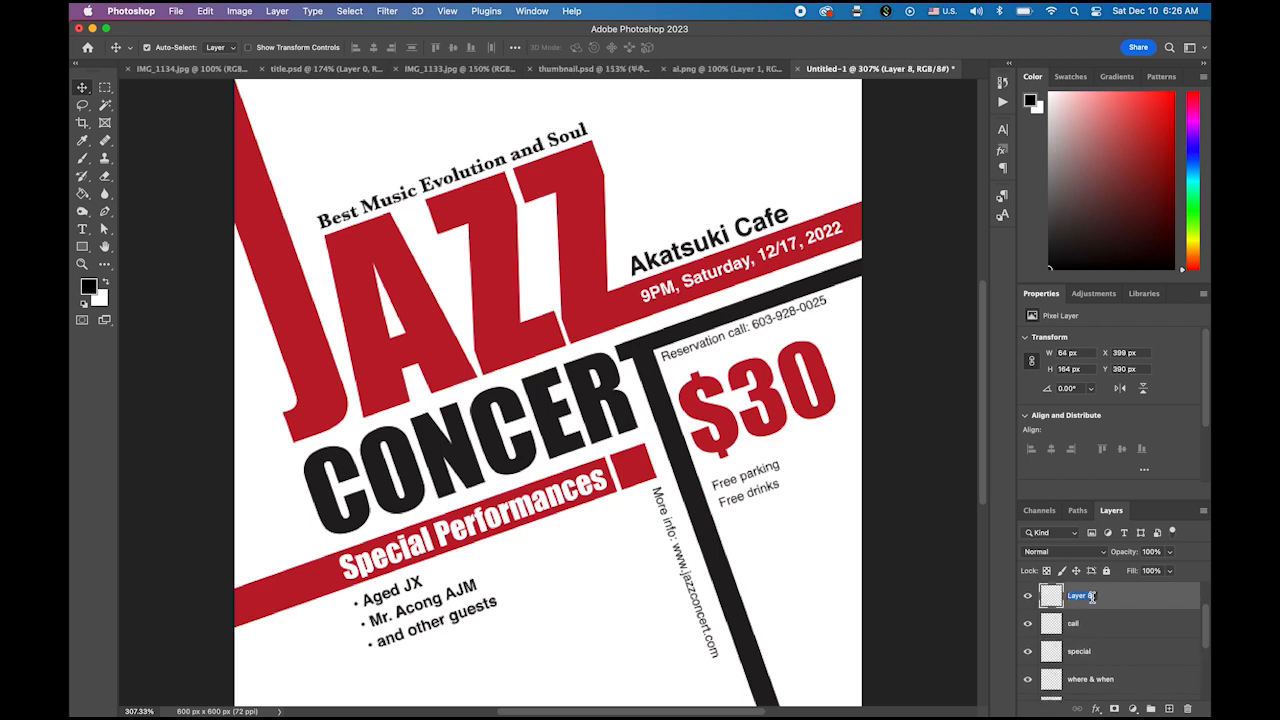
key("shift+Tab")
type("musicians")
key("shift+Tab")
type("$30")
key("Return")
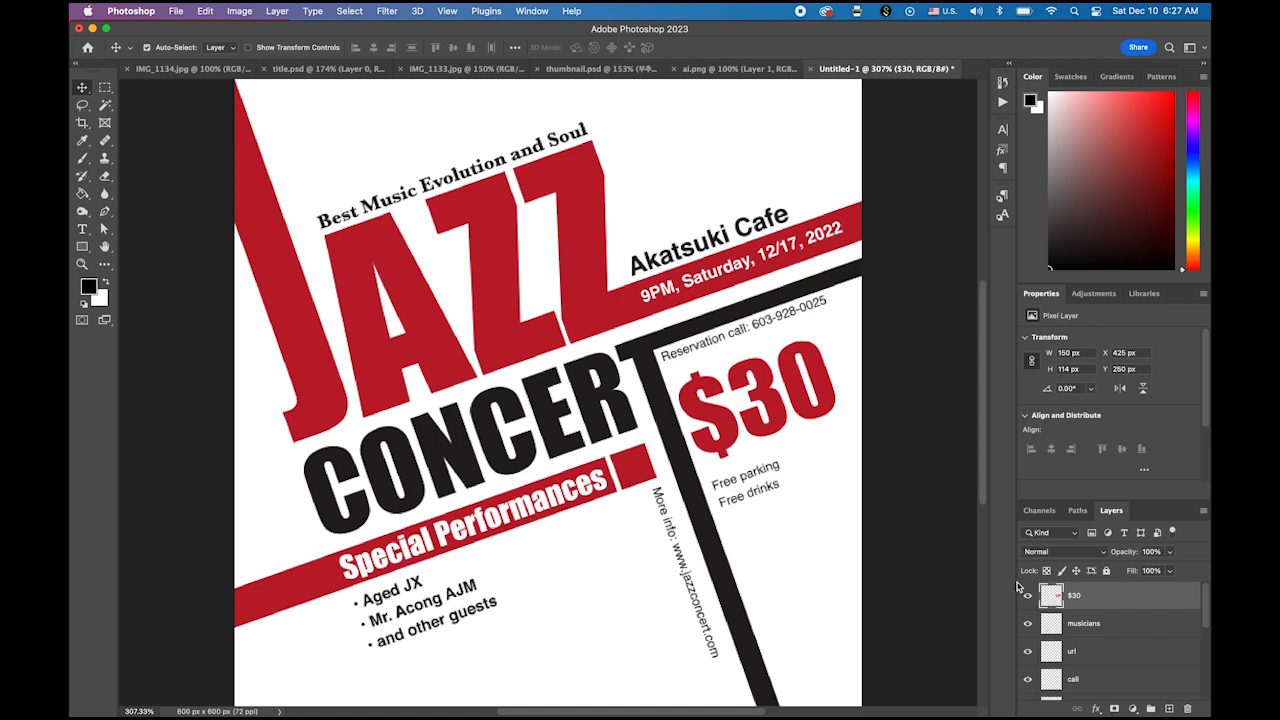
Step: Undock the Layers panel, extend it to show the whole layer stack, and place it clear of the poster artwork
left_click_drag(1111, 517, 810, 130)
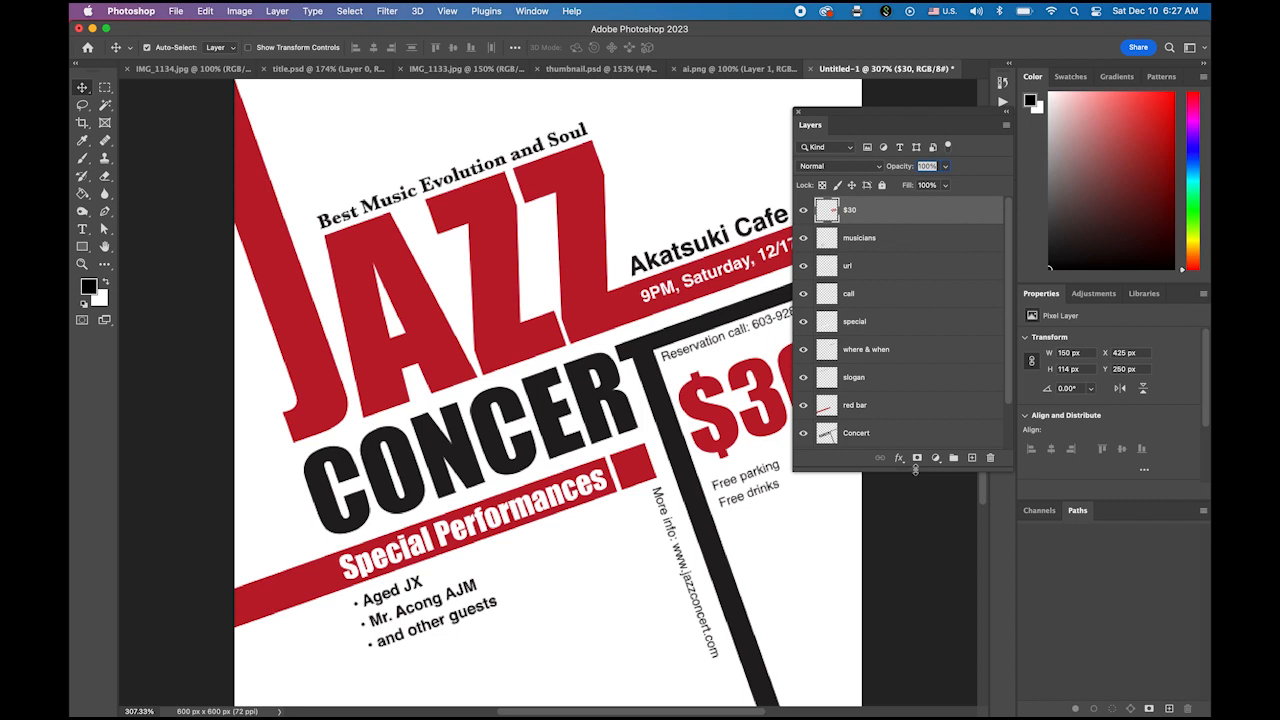
left_click_drag(915, 467, 916, 558)
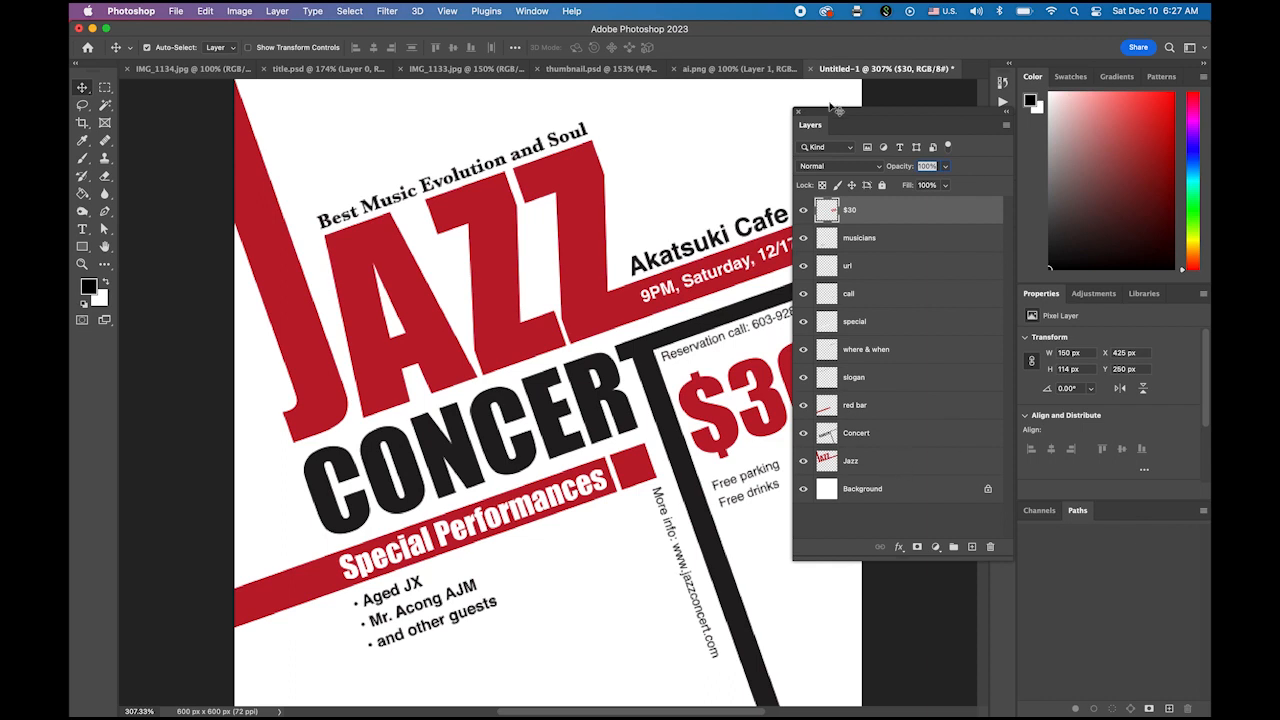
left_click_drag(830, 116, 890, 89)
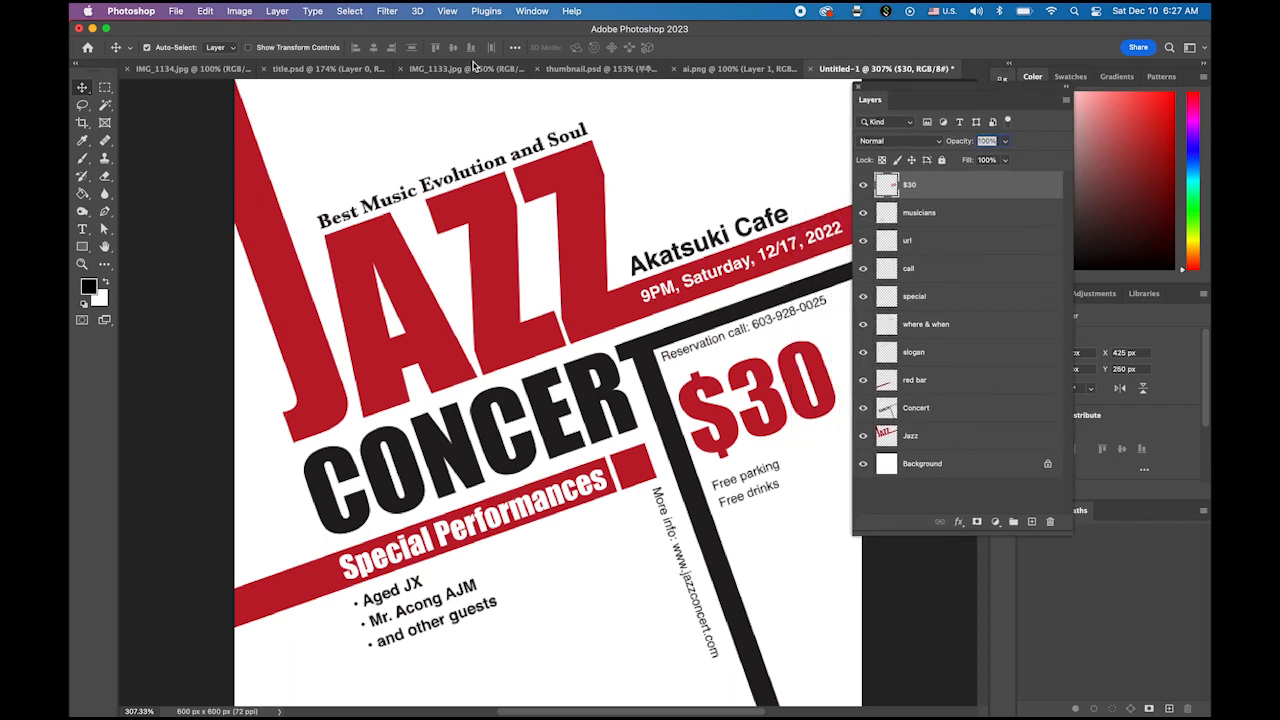
Step: Display the Timeline and create a video timeline for the poster document
left_click(527, 12)
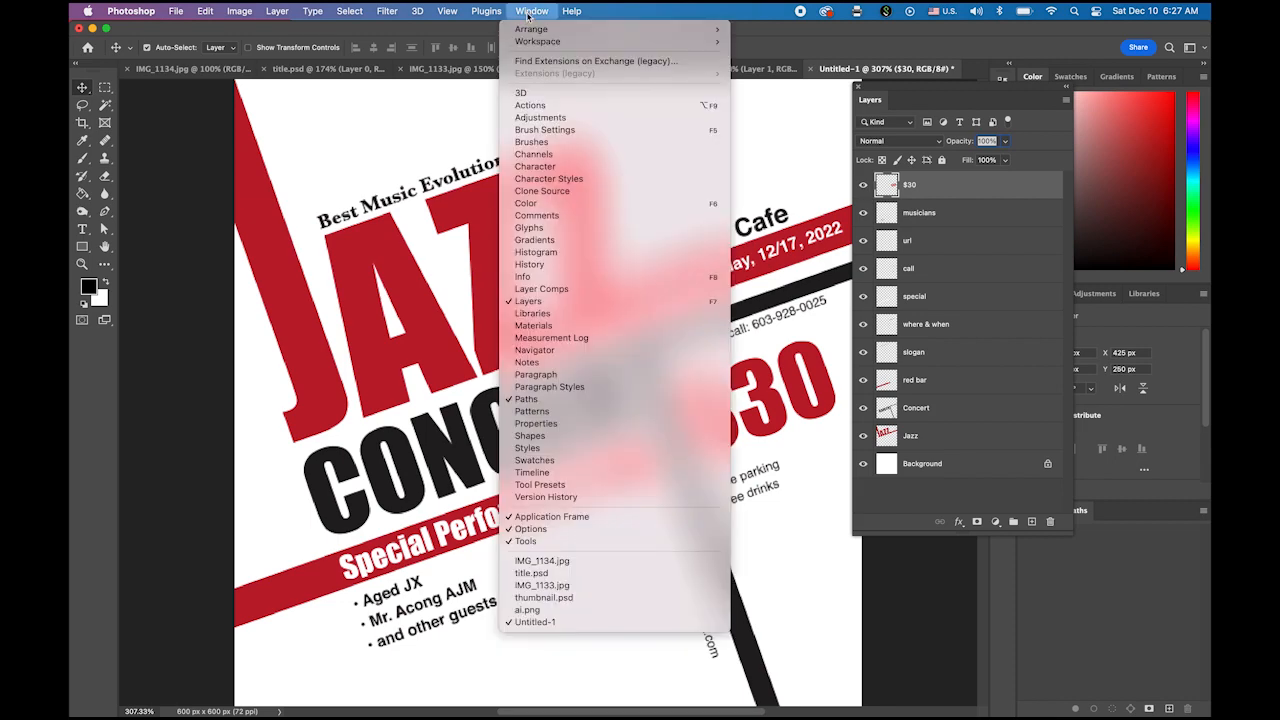
left_click(592, 472)
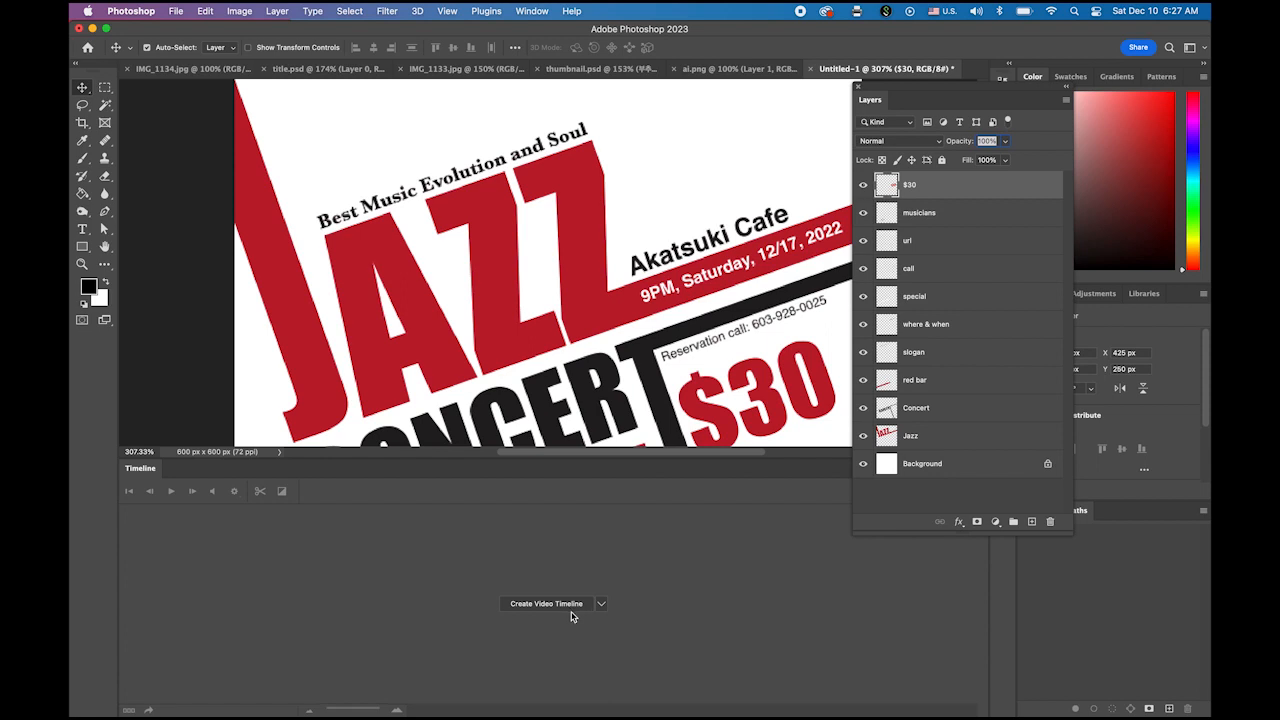
left_click(601, 604)
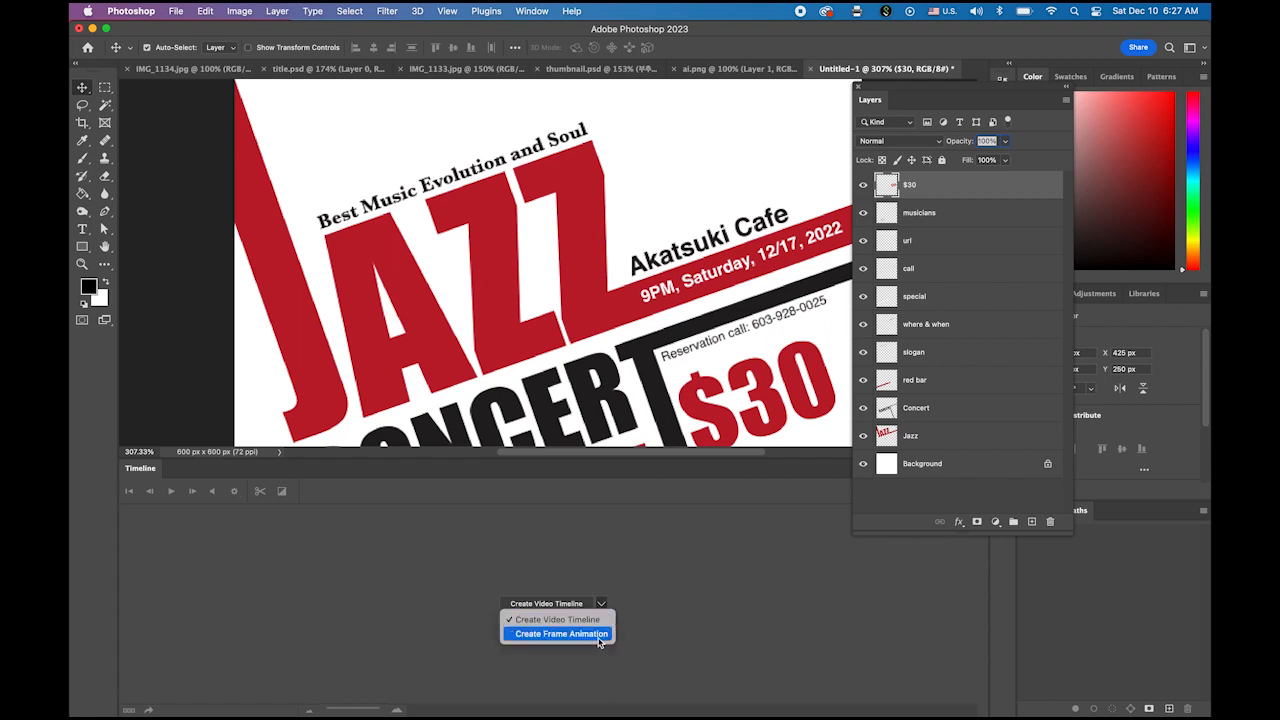
left_click(588, 621)
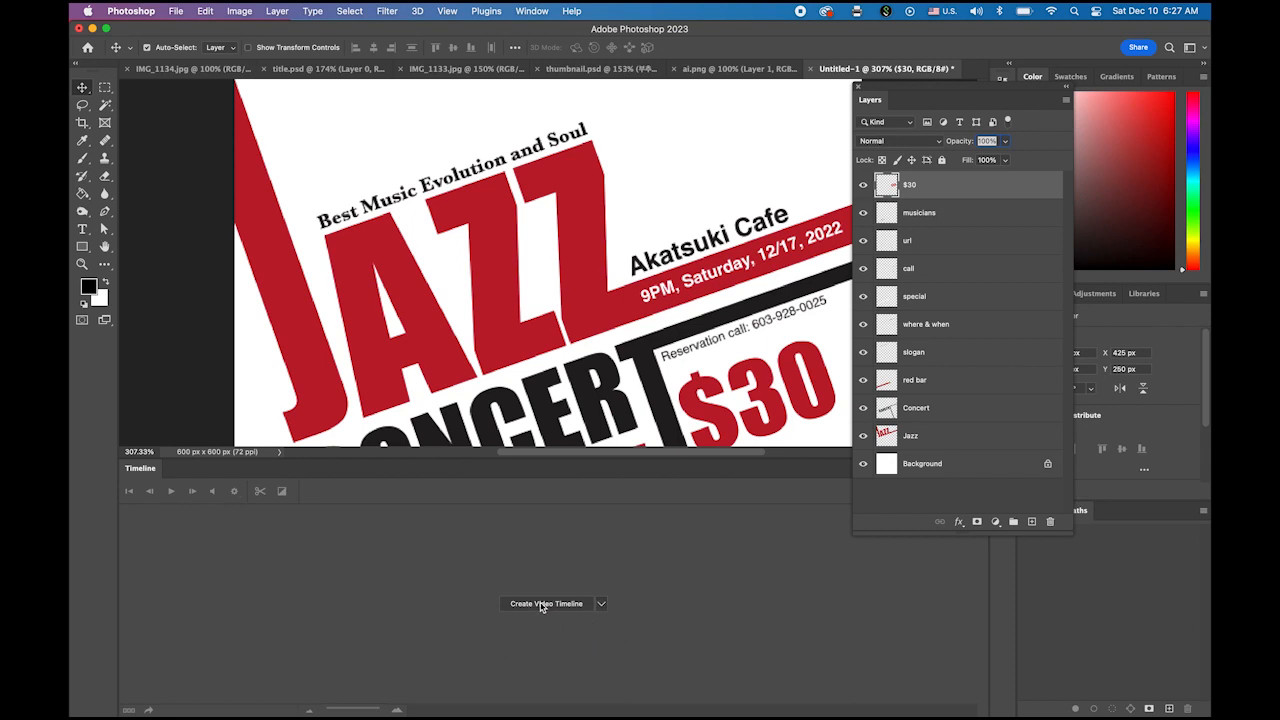
left_click(541, 605)
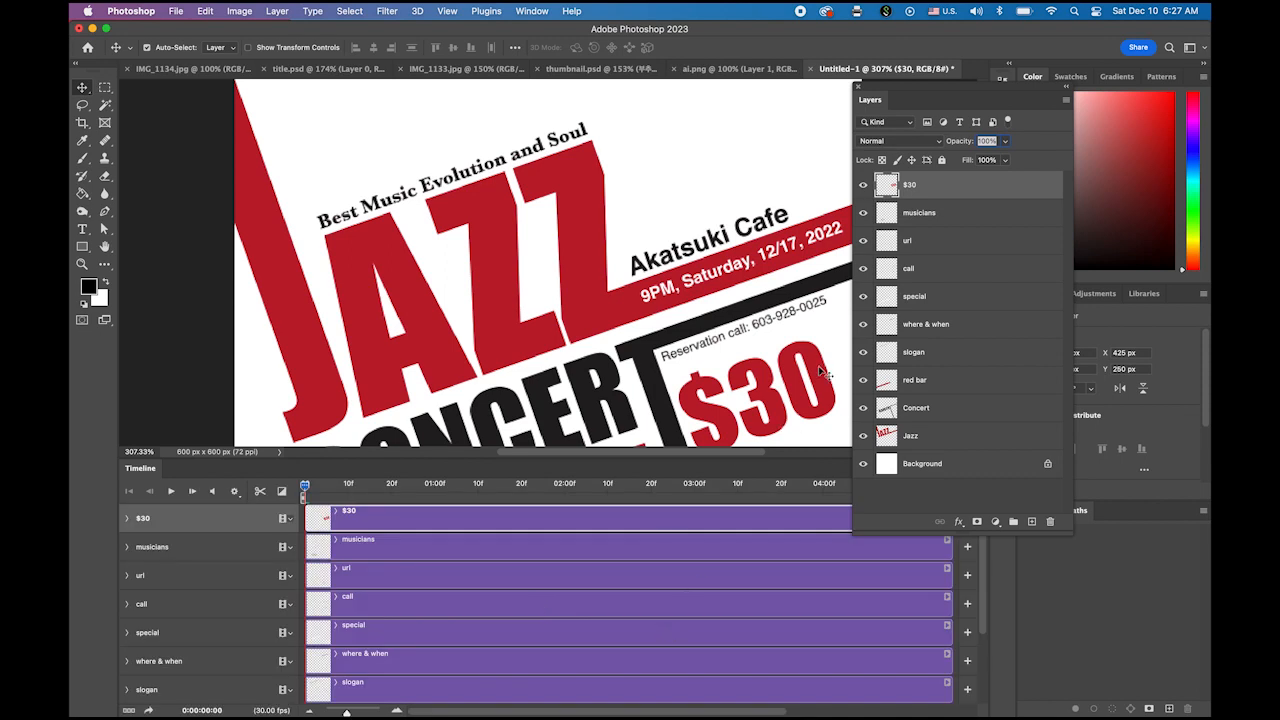
Step: Move the floating Layers panel off the poster, make the Timeline taller, and fit the whole poster in the view
left_click_drag(907, 90, 931, 62)
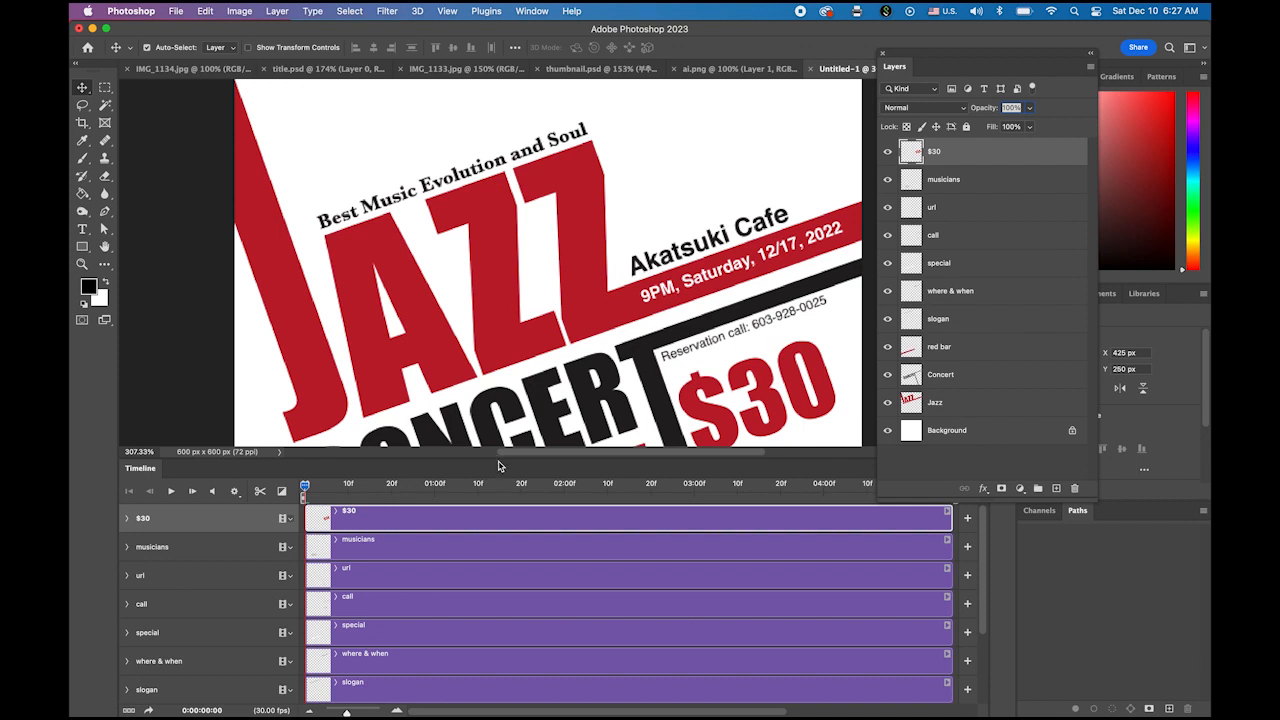
mouse_move(499, 457)
left_mouse_down()
mouse_move(514, 372)
mouse_move(512, 442)
left_mouse_up()
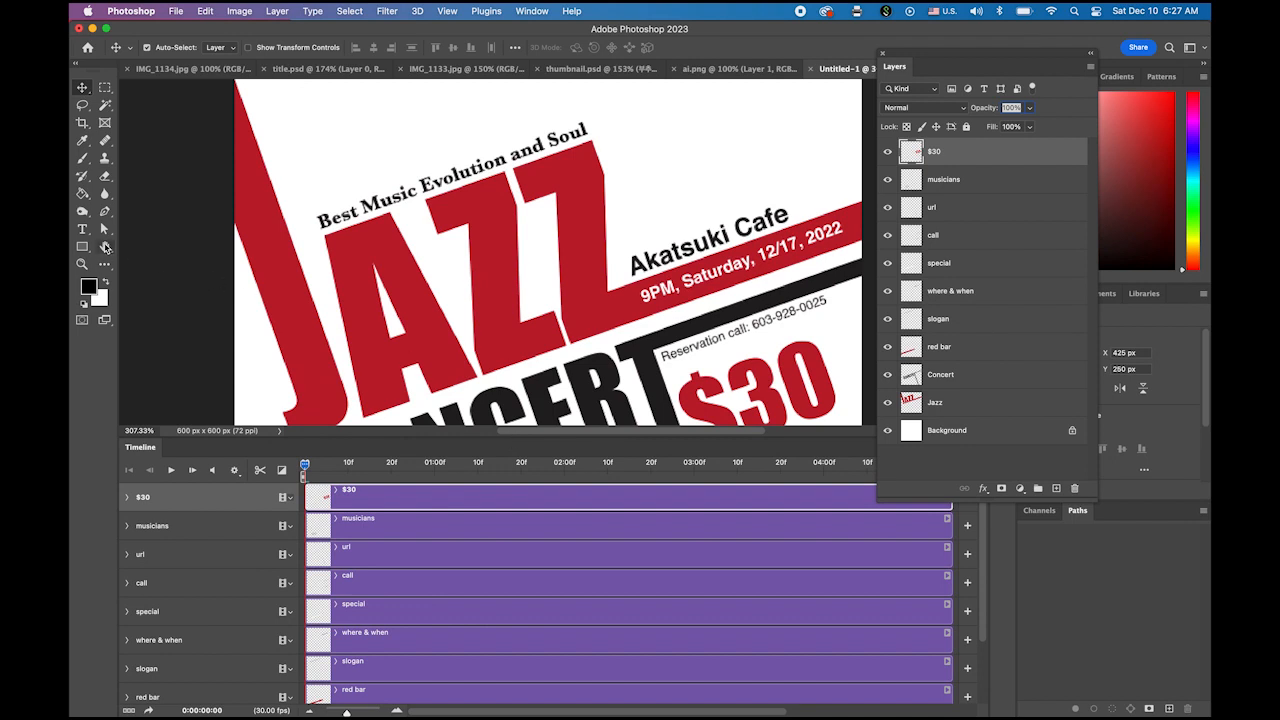
double_click(105, 250)
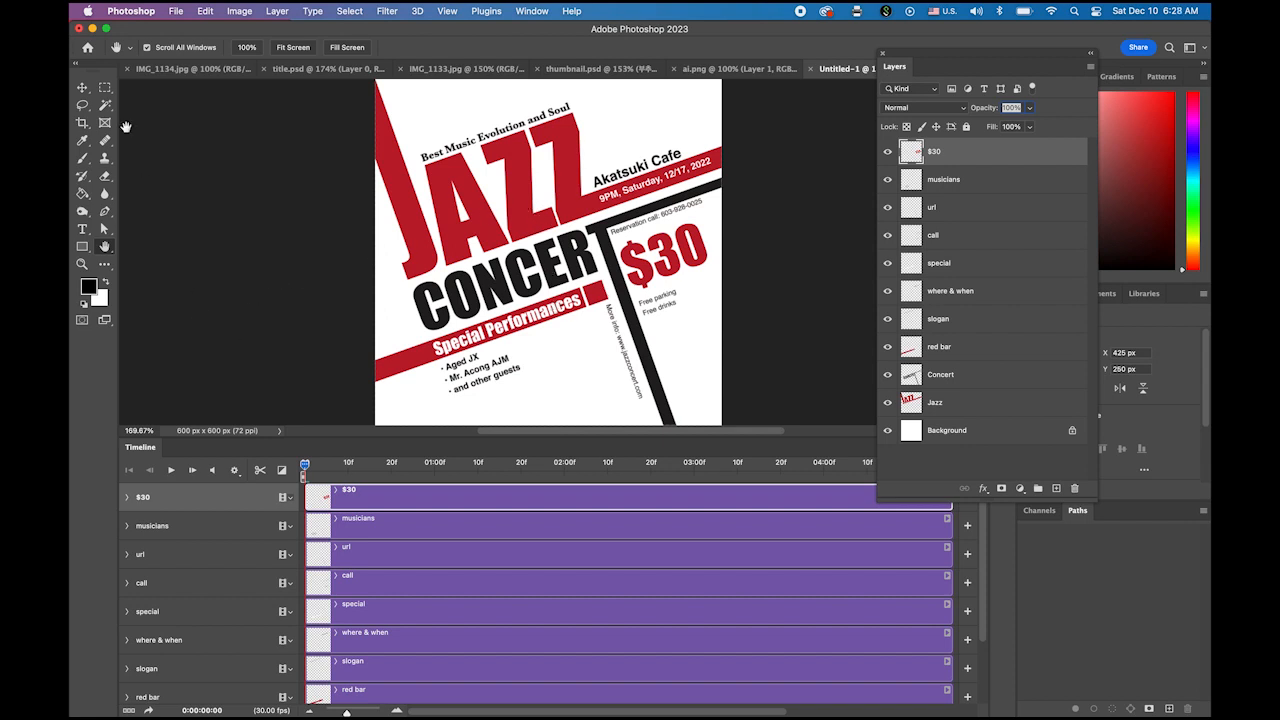
left_click(85, 88)
Step: Add Position keyframes to the Jazz layer at 0 and 1 second, moving the artwork up to Y -70 px at the first one
scroll(504, 595, "down", 3)
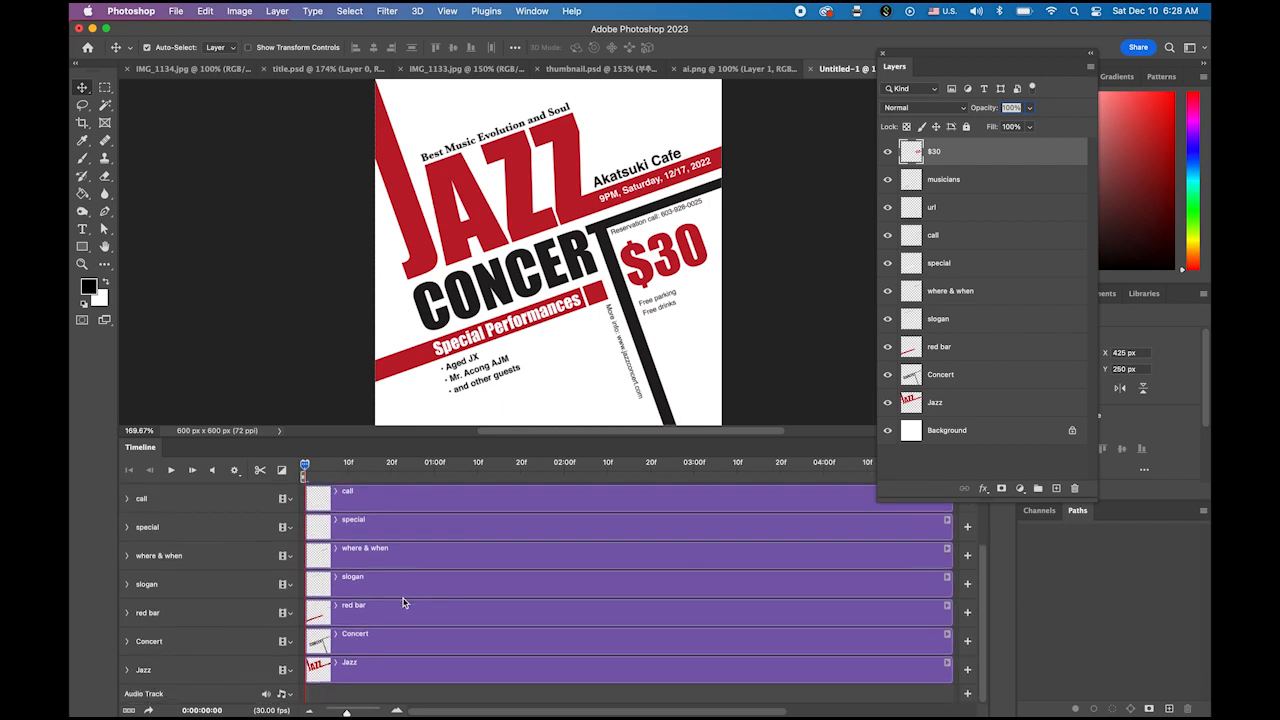
left_click(127, 670)
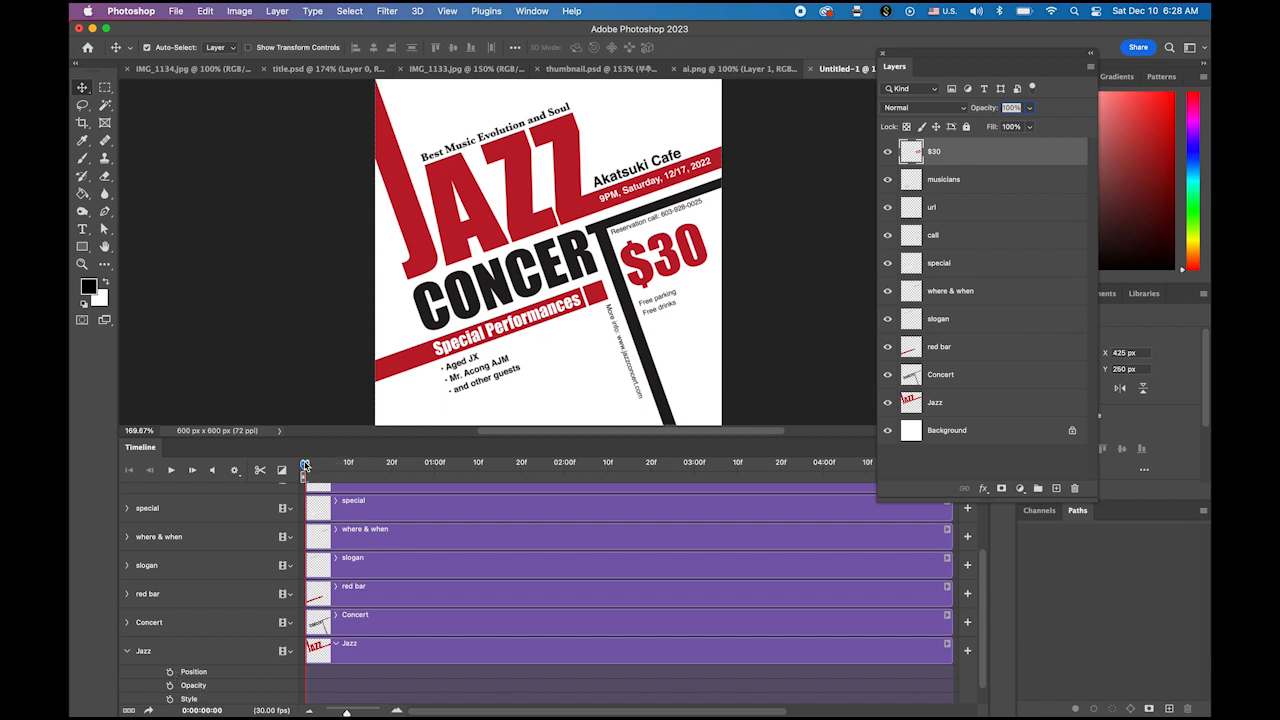
mouse_move(305, 466)
left_mouse_down()
mouse_move(352, 469)
mouse_move(263, 466)
mouse_move(308, 468)
left_mouse_up()
left_click(170, 674)
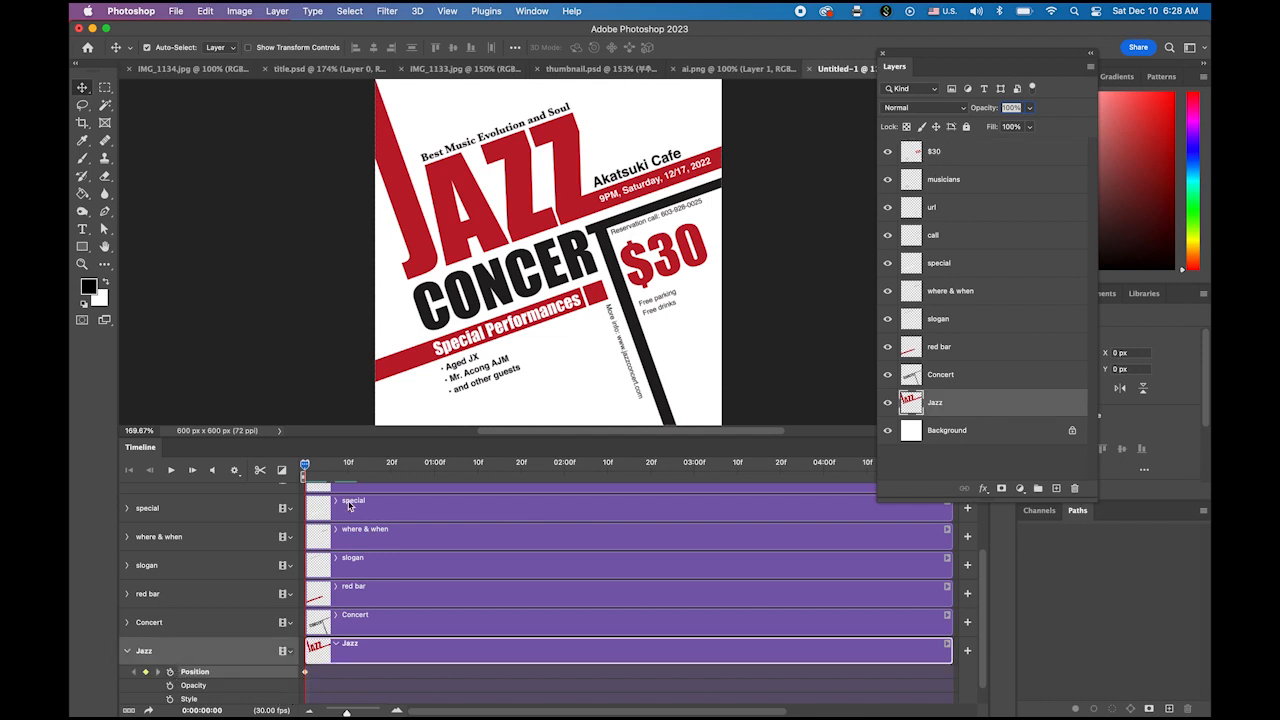
left_click_drag(305, 470, 436, 480)
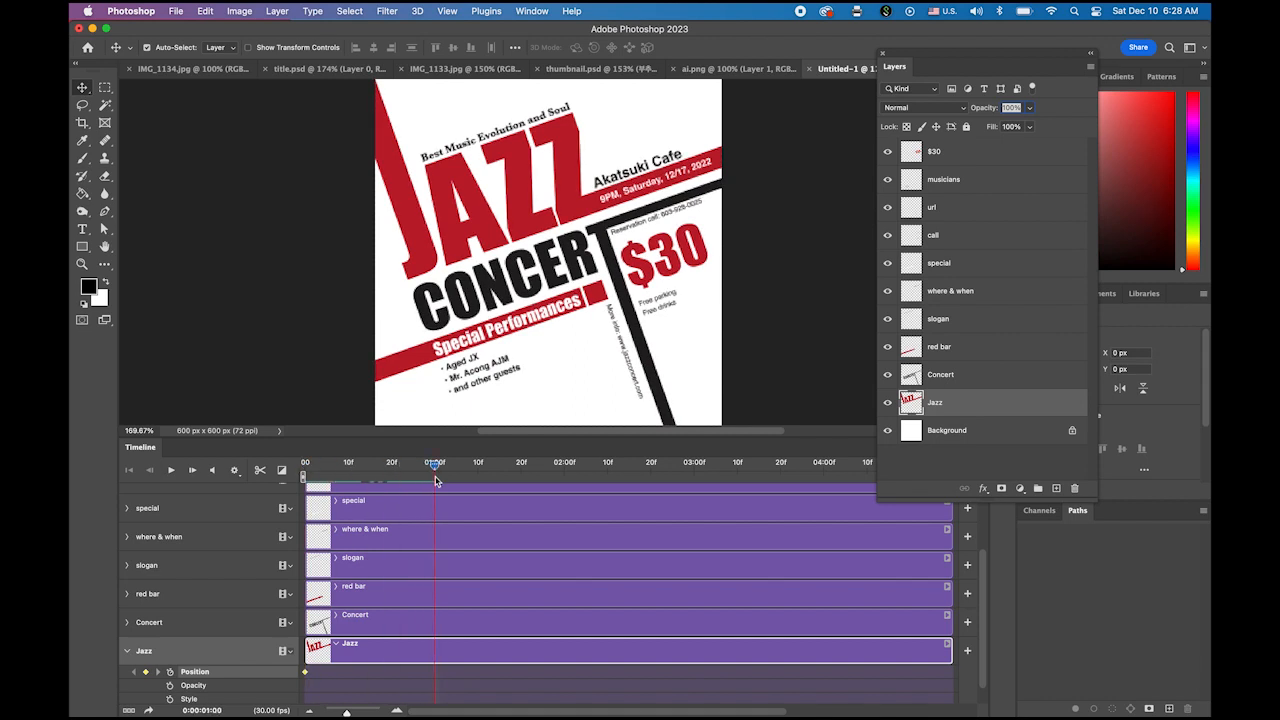
left_click(146, 673)
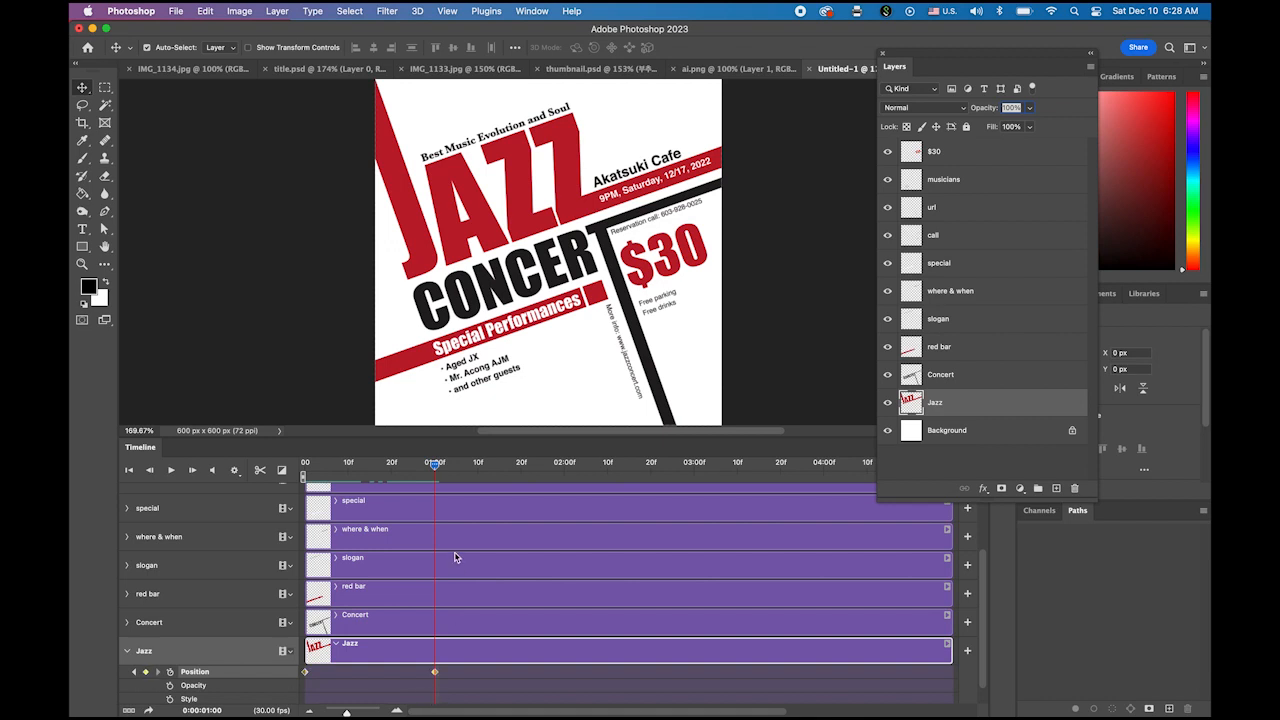
left_click_drag(436, 464, 305, 467)
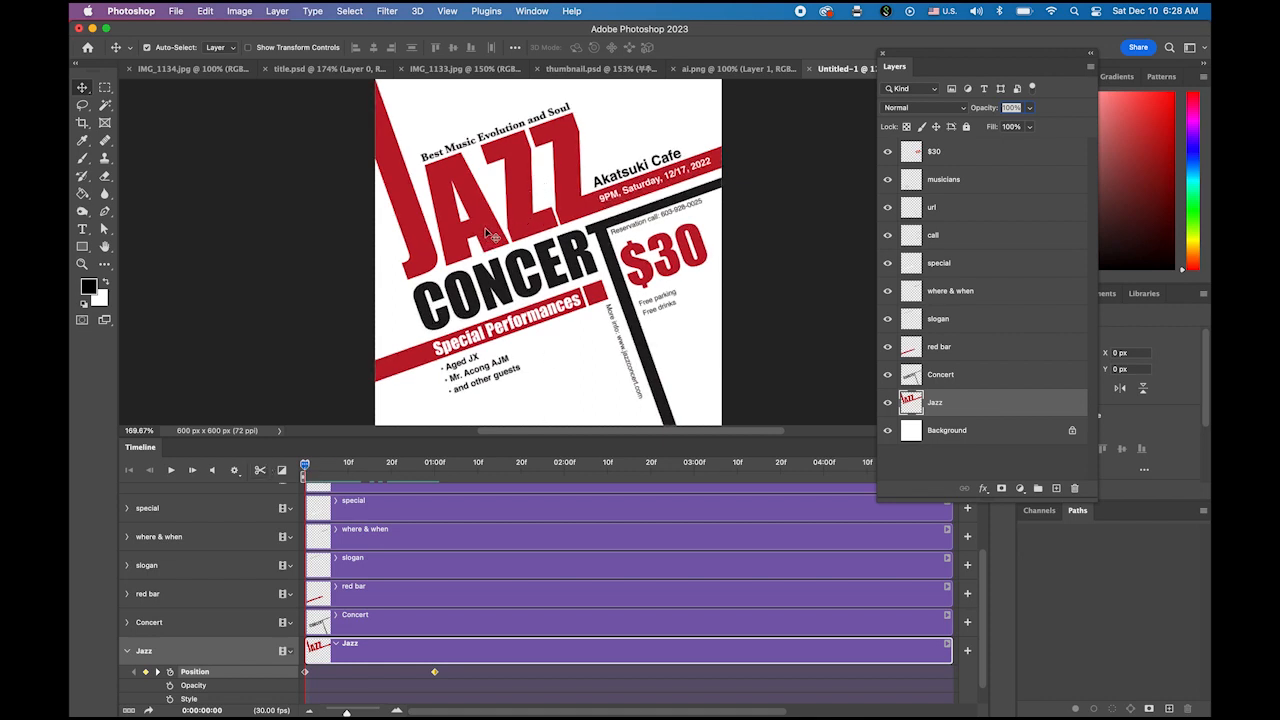
left_click_drag(487, 233, 488, 198)
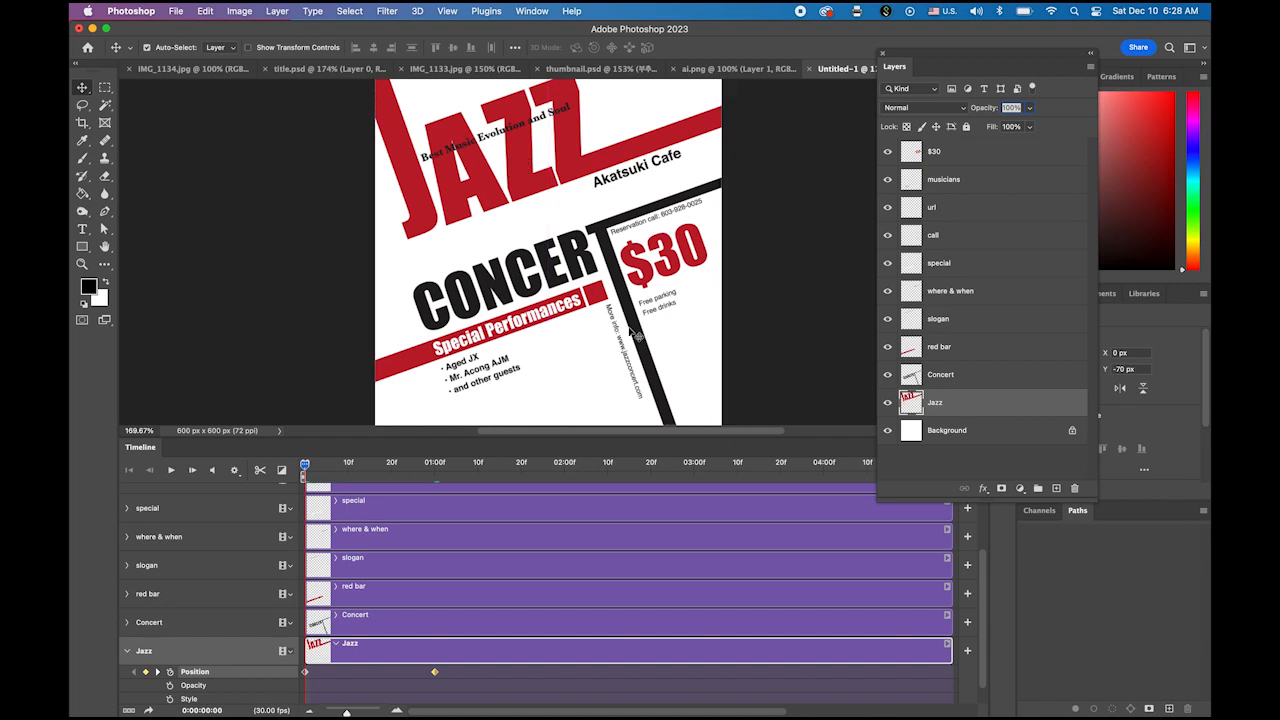
Step: Play the animation twice from the start to preview the Jazz layer's movement
left_click(173, 470)
left_click(173, 470)
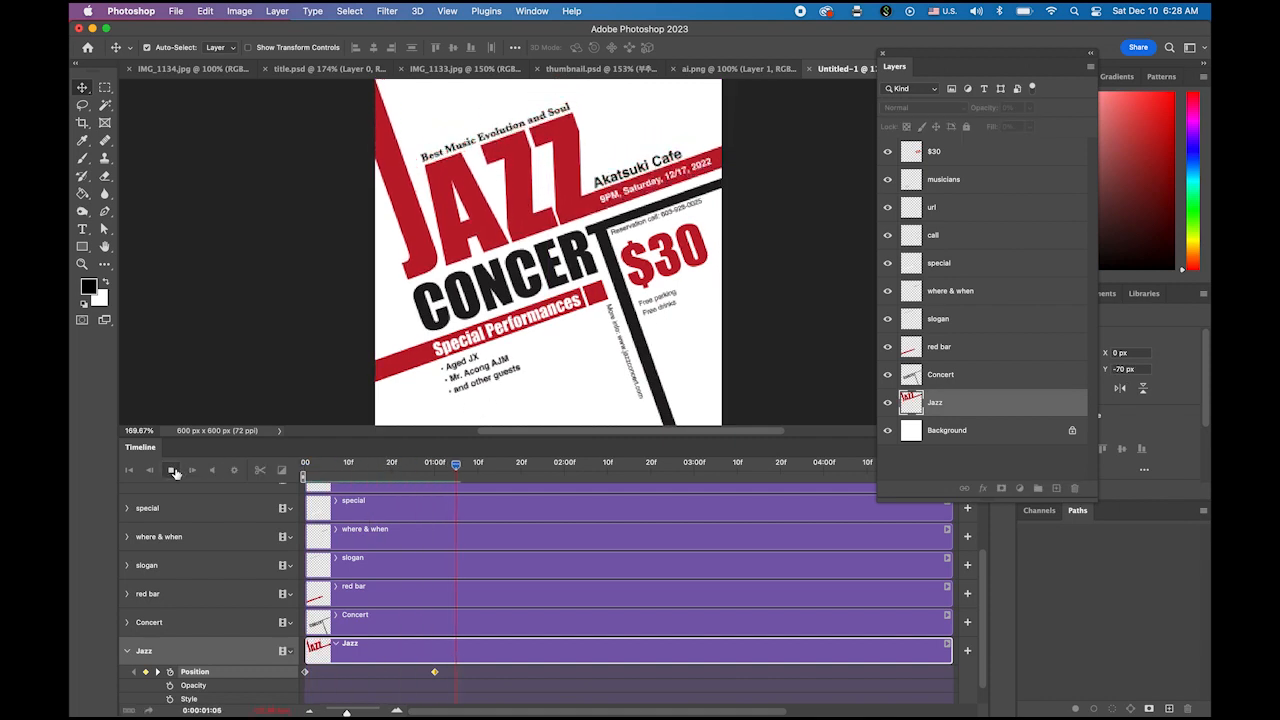
left_click_drag(460, 466, 305, 466)
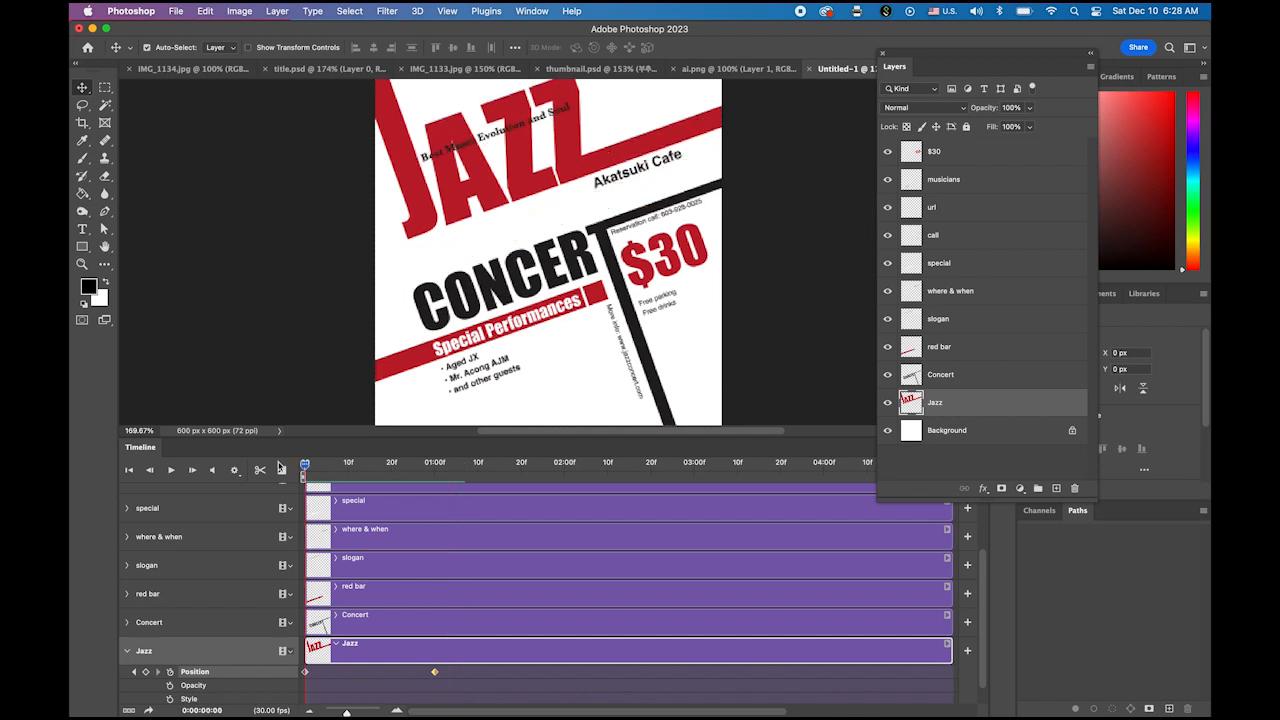
left_click(173, 470)
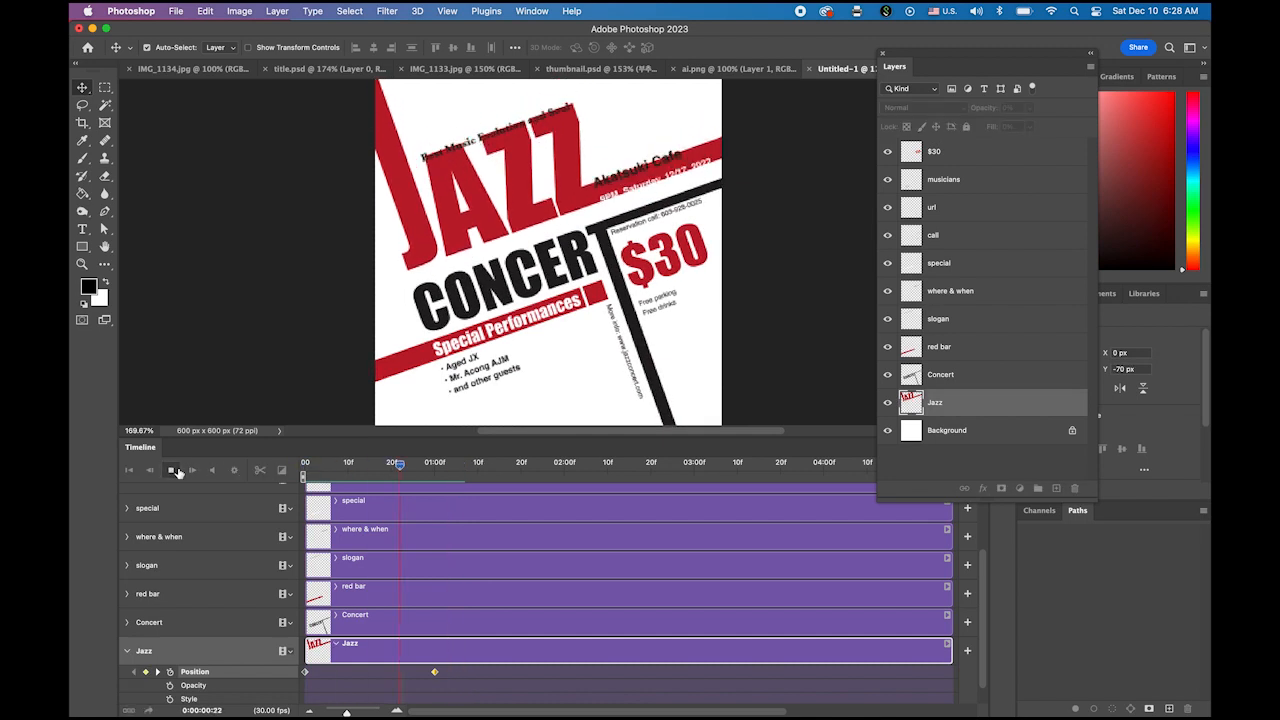
key("space")
Step: Add Opacity keyframes to the Jazz layer at 0 and 1 second, setting the opacity at the start to 0%
left_click_drag(459, 467, 305, 466)
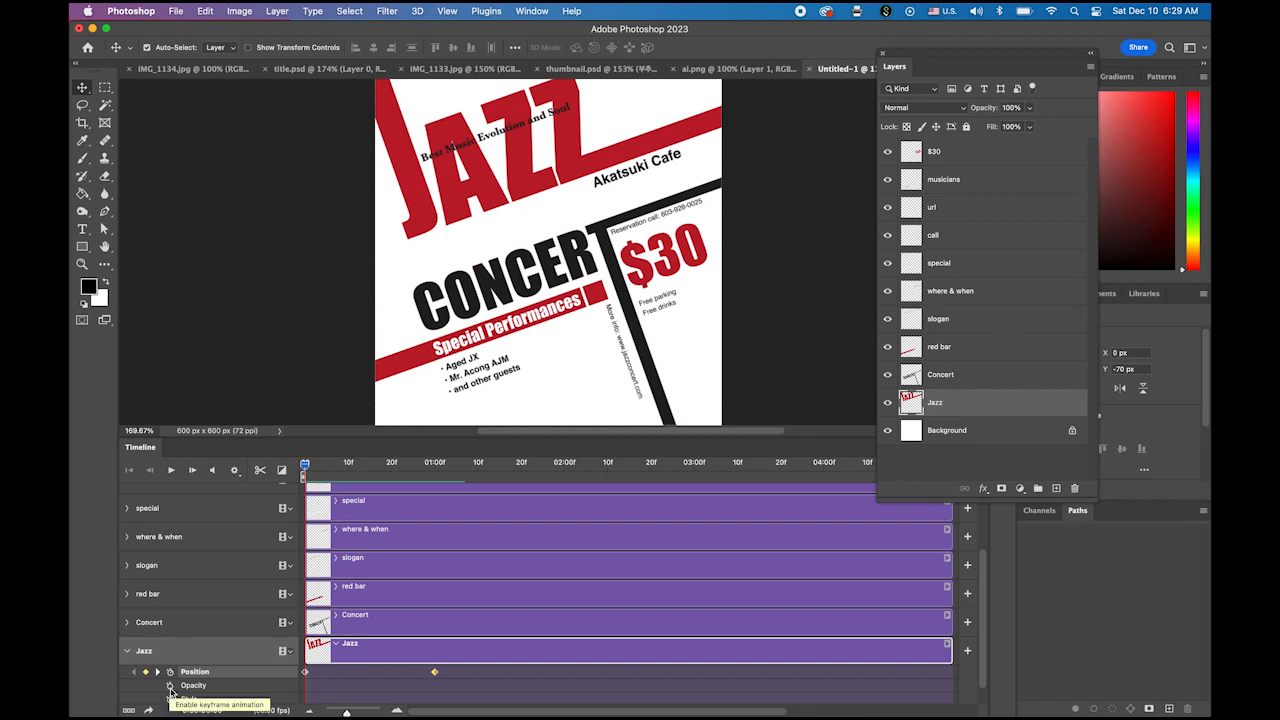
left_click(170, 686)
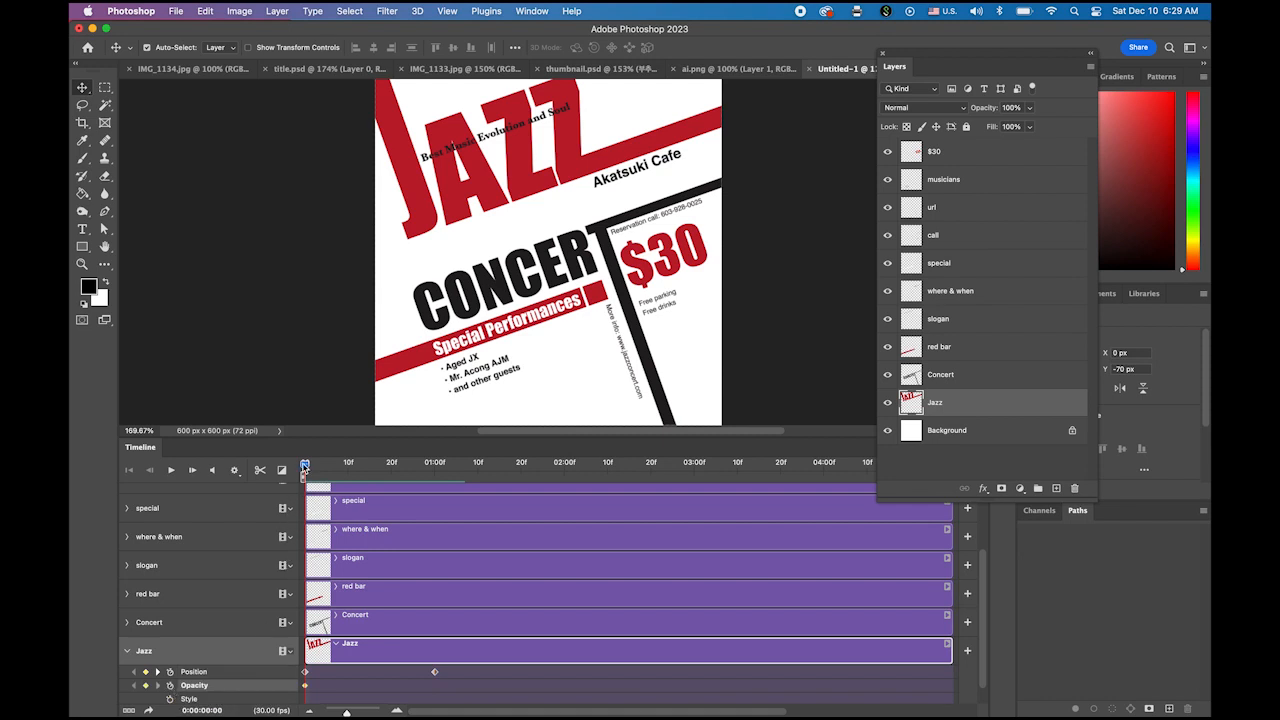
left_click_drag(306, 466, 434, 470)
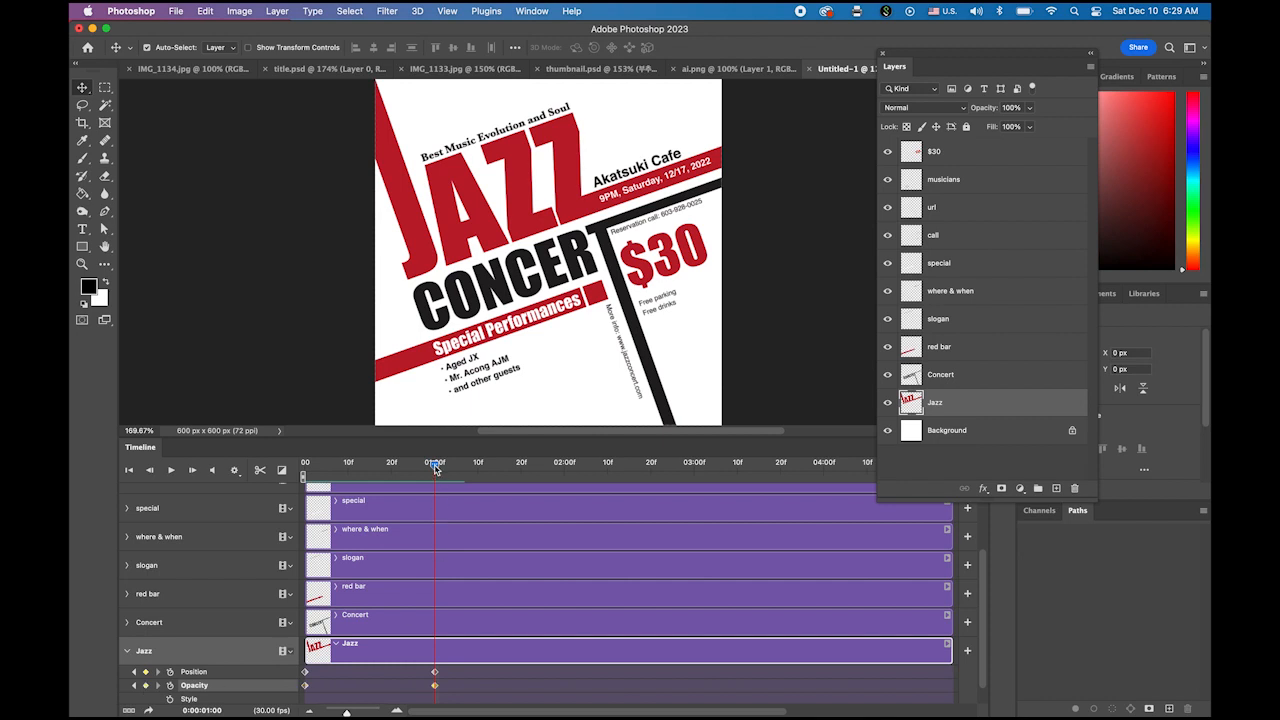
left_click_drag(434, 466, 306, 466)
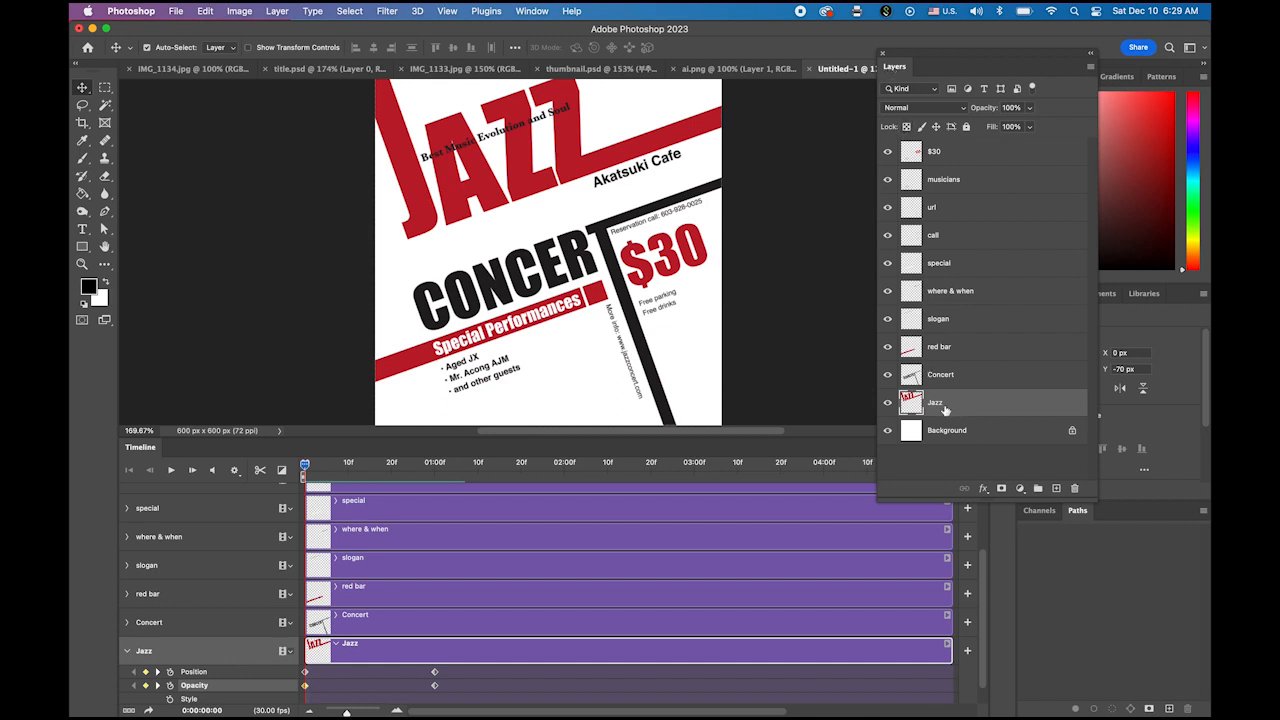
left_click(1029, 127)
left_click_drag(1029, 127, 894, 130)
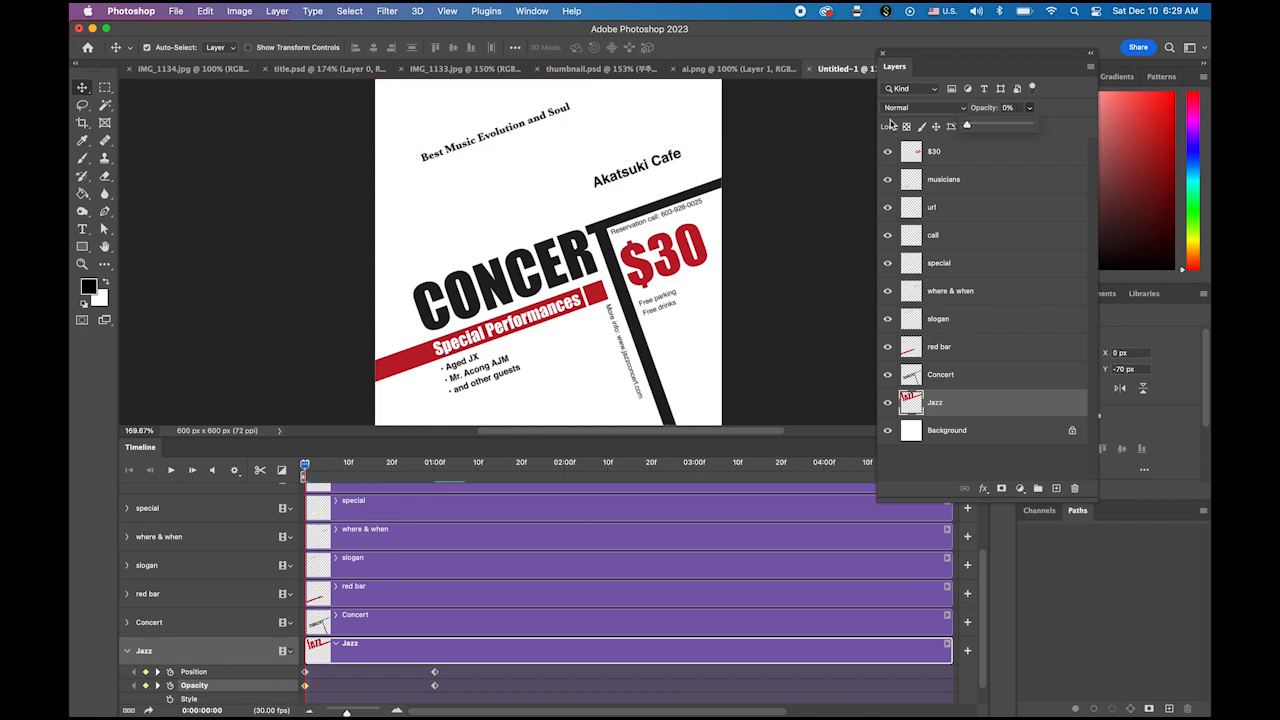
Step: Scrub through the first second to preview the Jazz layer's fade-in, return to the start, and collapse its track
left_click_drag(310, 469, 401, 488)
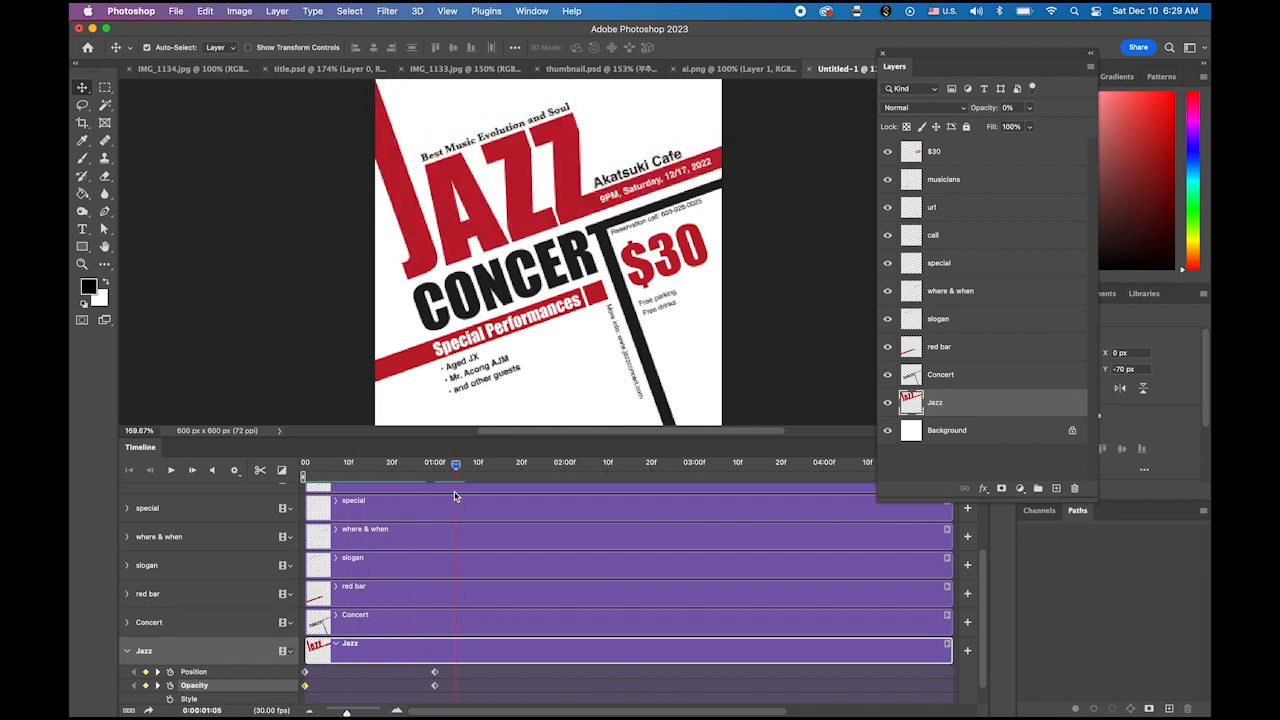
key("space")
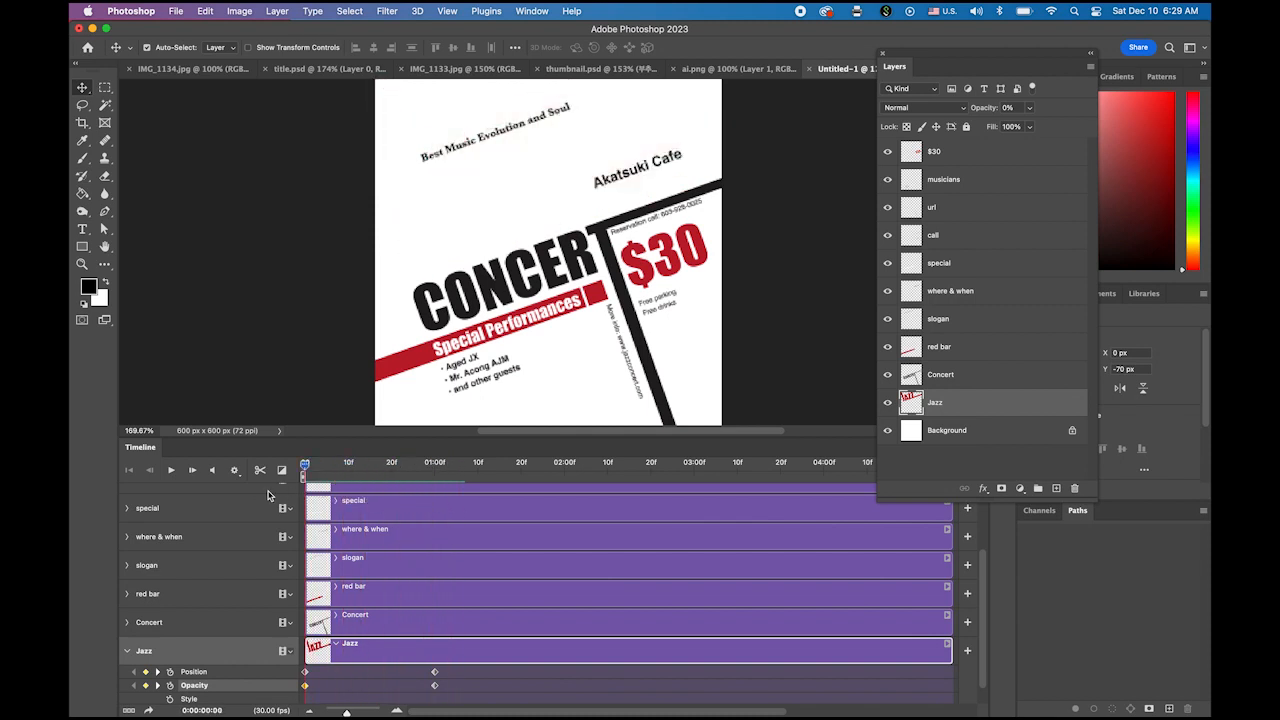
left_click(127, 651)
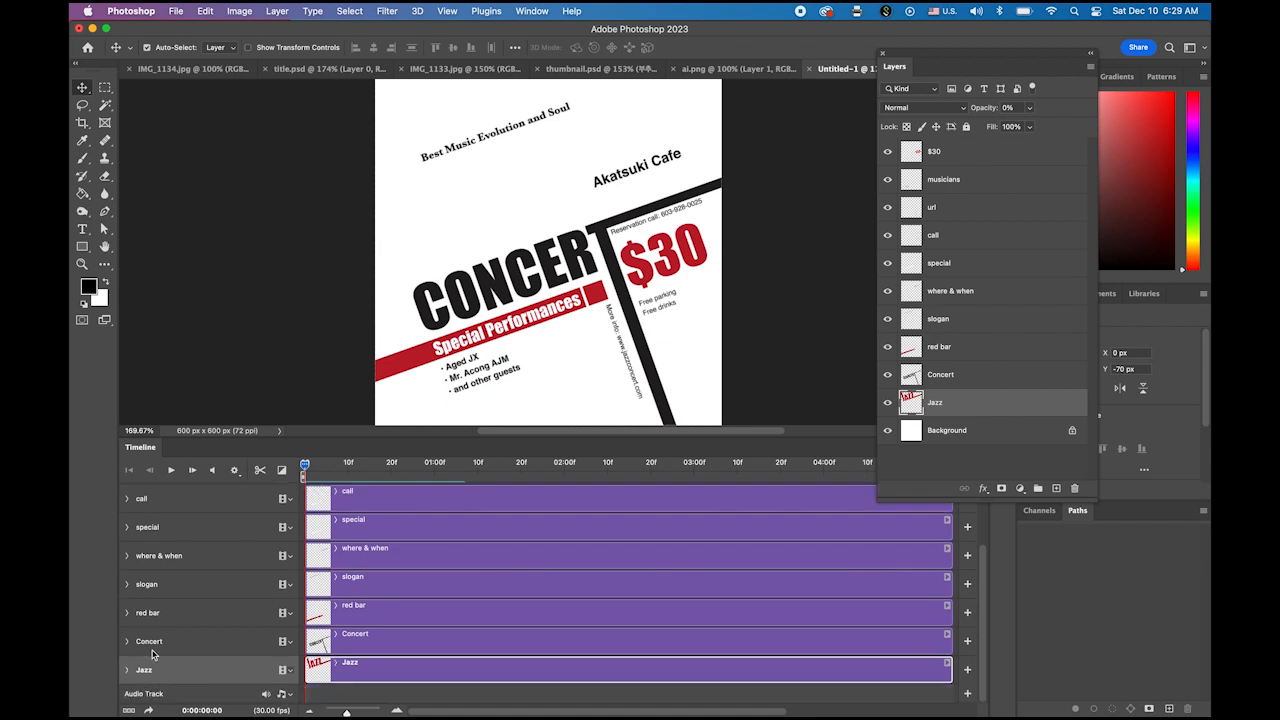
Step: Add Position keyframes to the Concert layer at 0 and 1 second, moving the artwork down to Y 265 px at the first one
left_click(128, 643)
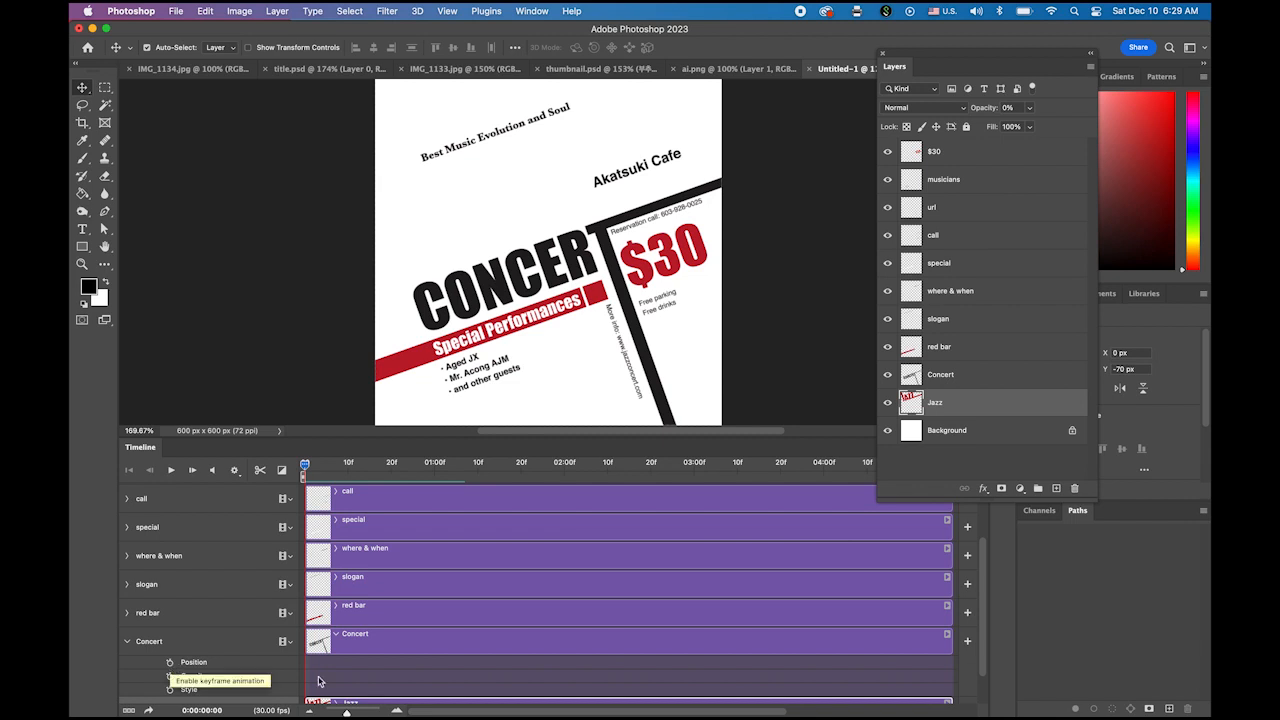
left_click(171, 663)
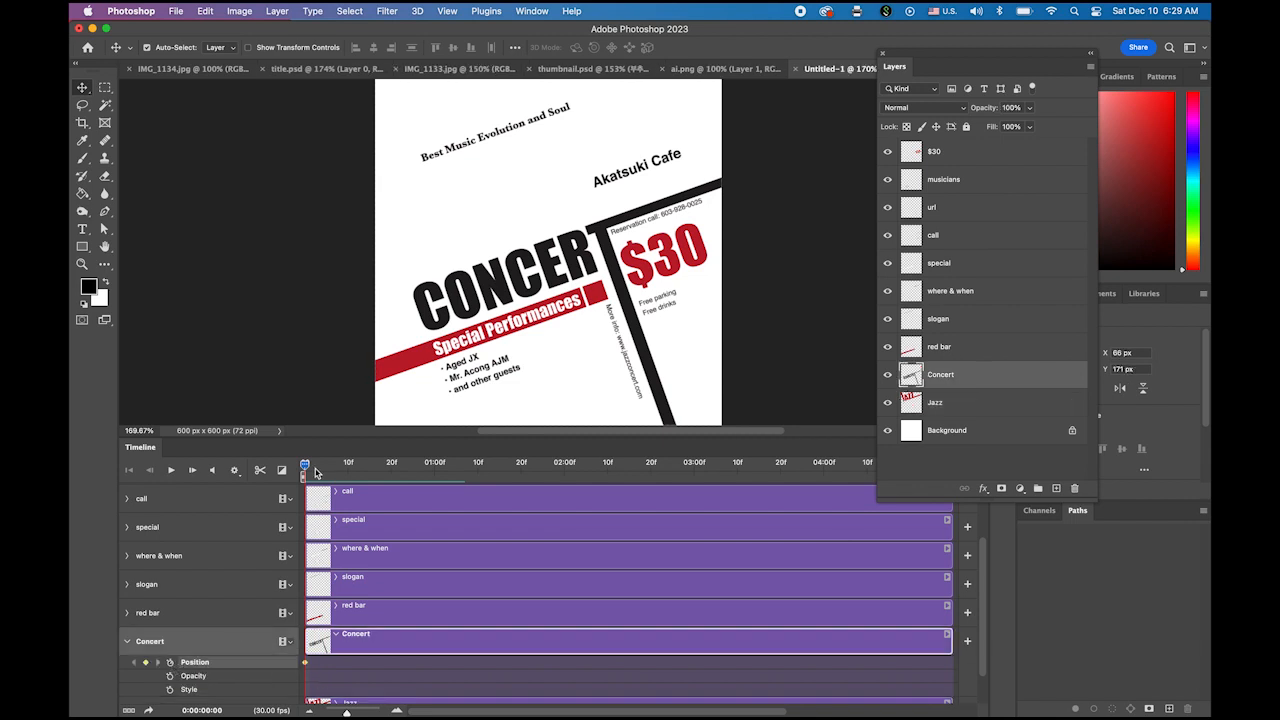
left_click_drag(306, 470, 436, 481)
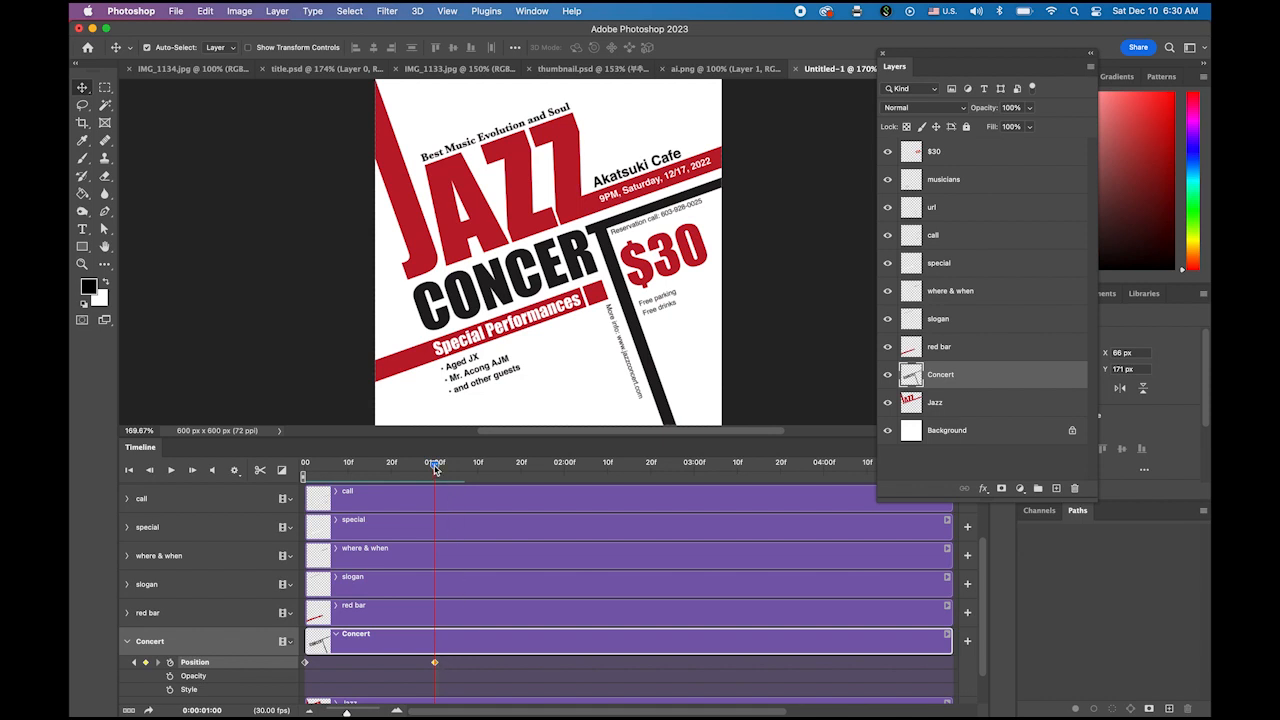
left_click_drag(435, 467, 305, 467)
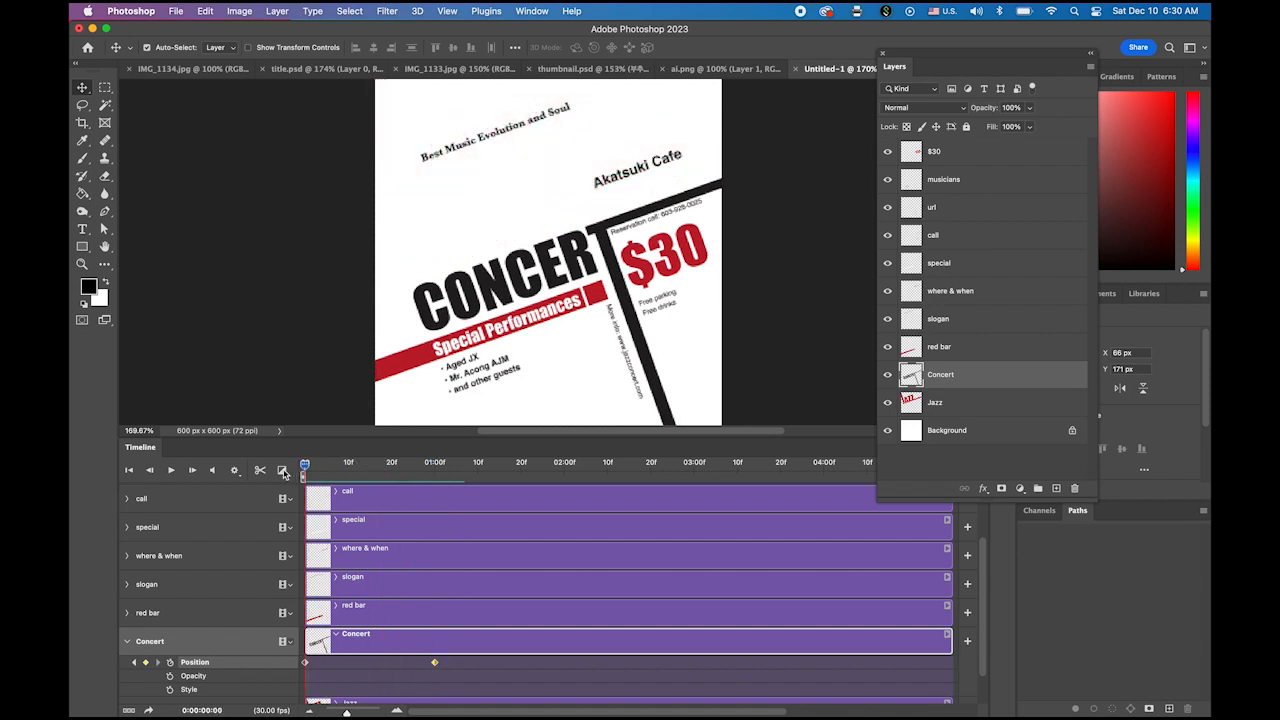
left_click(305, 663)
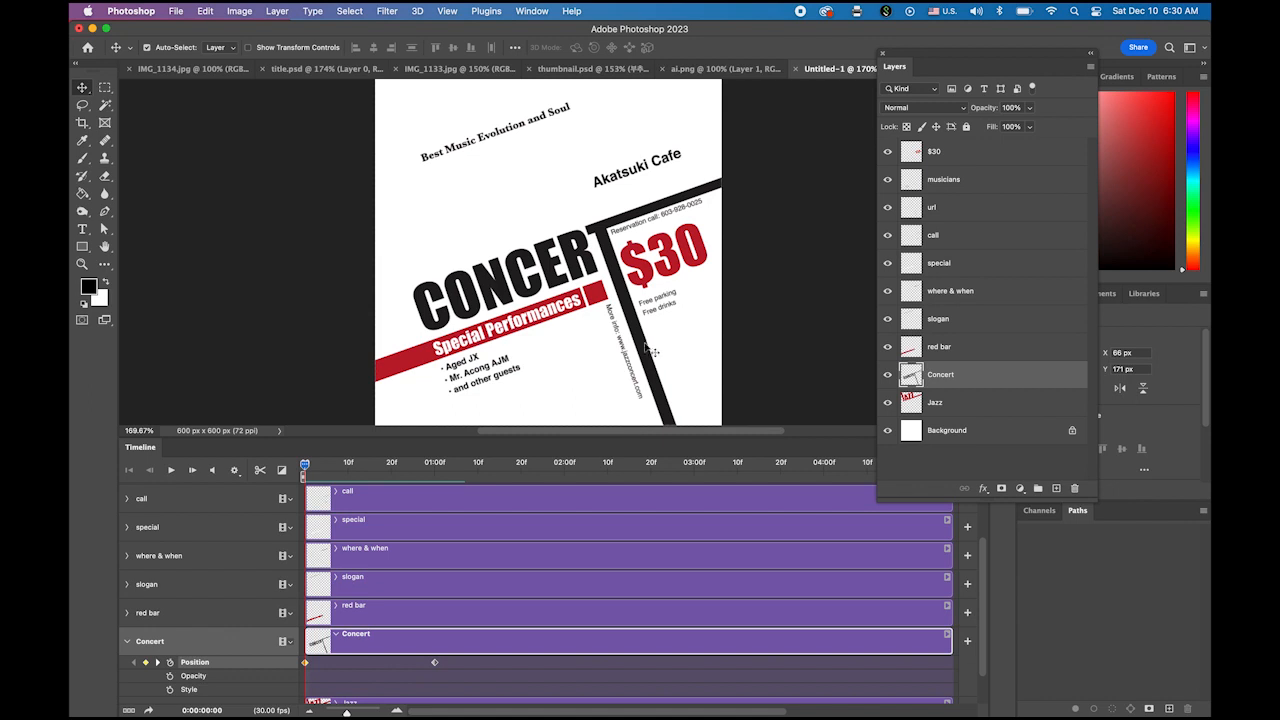
mouse_move(643, 349)
left_mouse_down()
mouse_move(646, 406)
mouse_move(650, 369)
left_mouse_up()
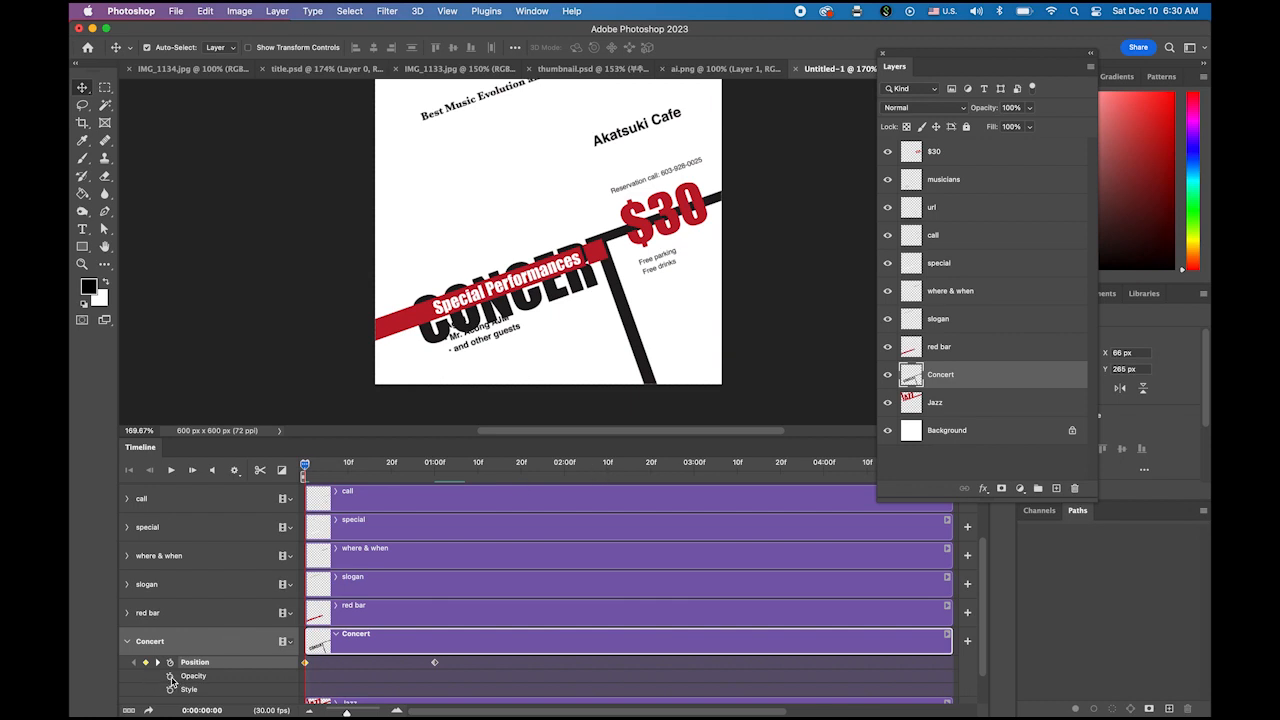
Step: Add Opacity keyframes to the Concert layer at 0 and 1 second, setting the opacity at the start to 0%
left_click(170, 677)
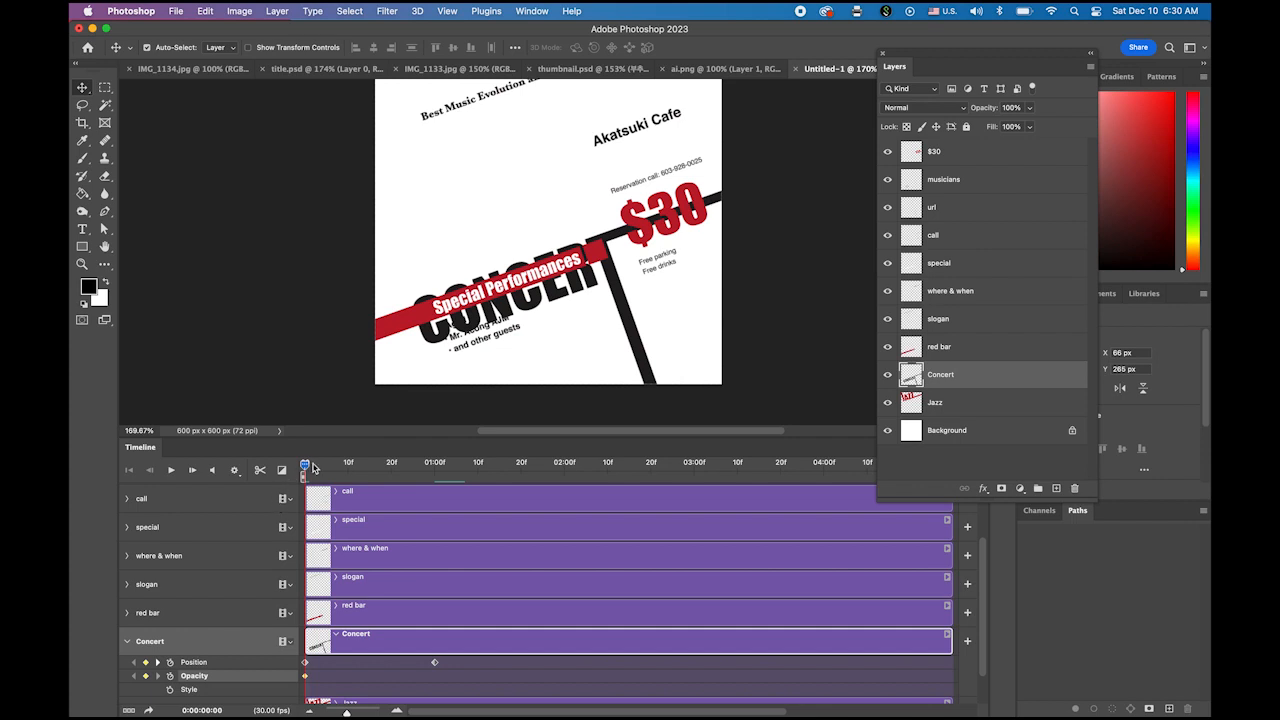
left_click_drag(312, 465, 435, 492)
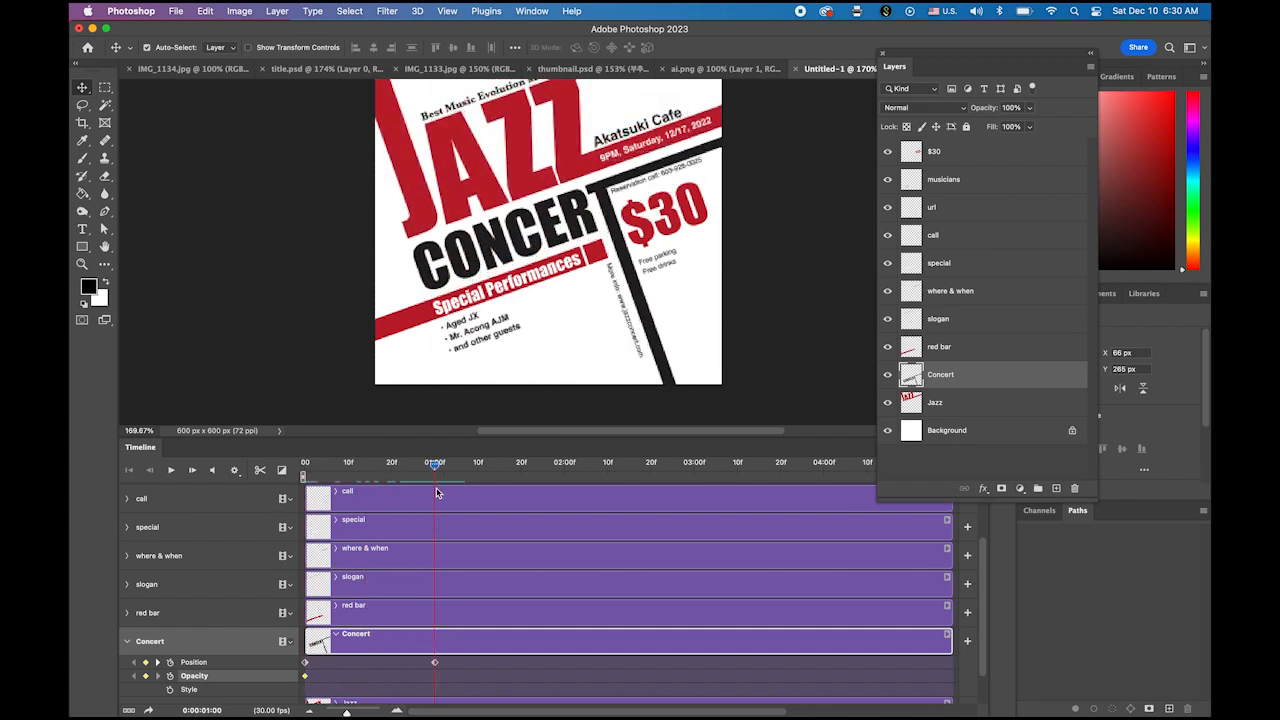
left_click(146, 677)
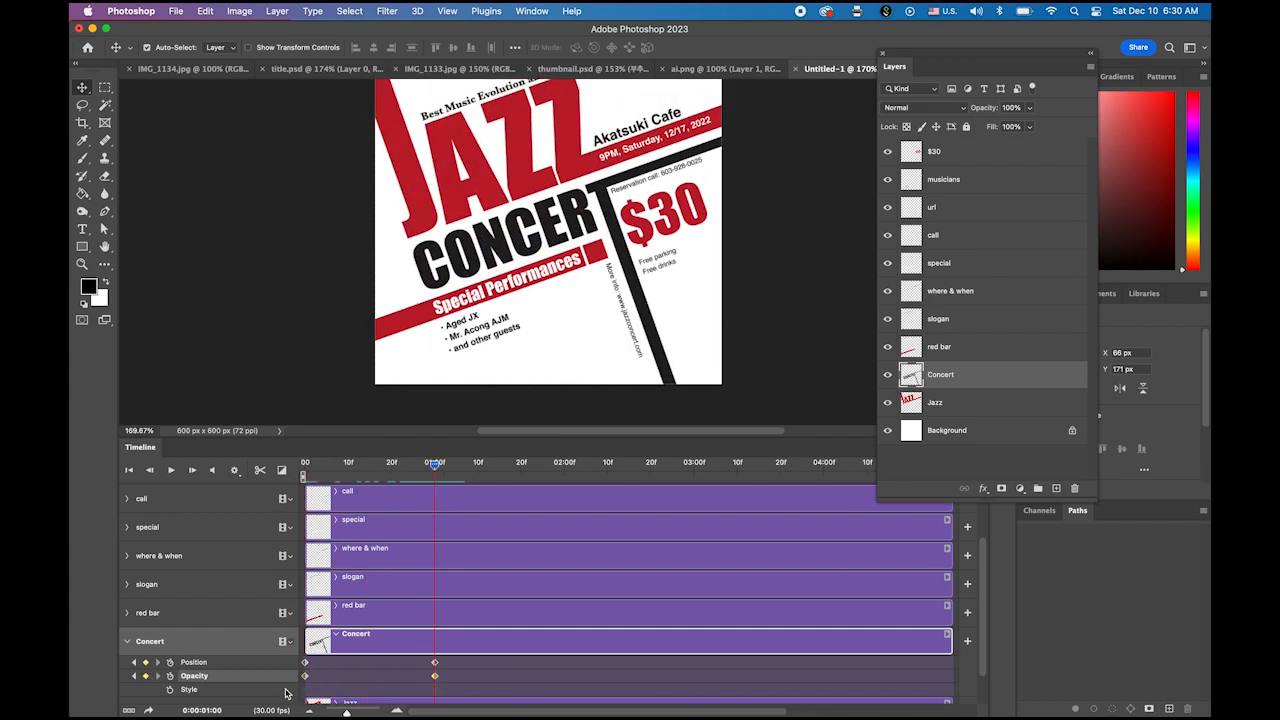
left_click_drag(435, 470, 305, 468)
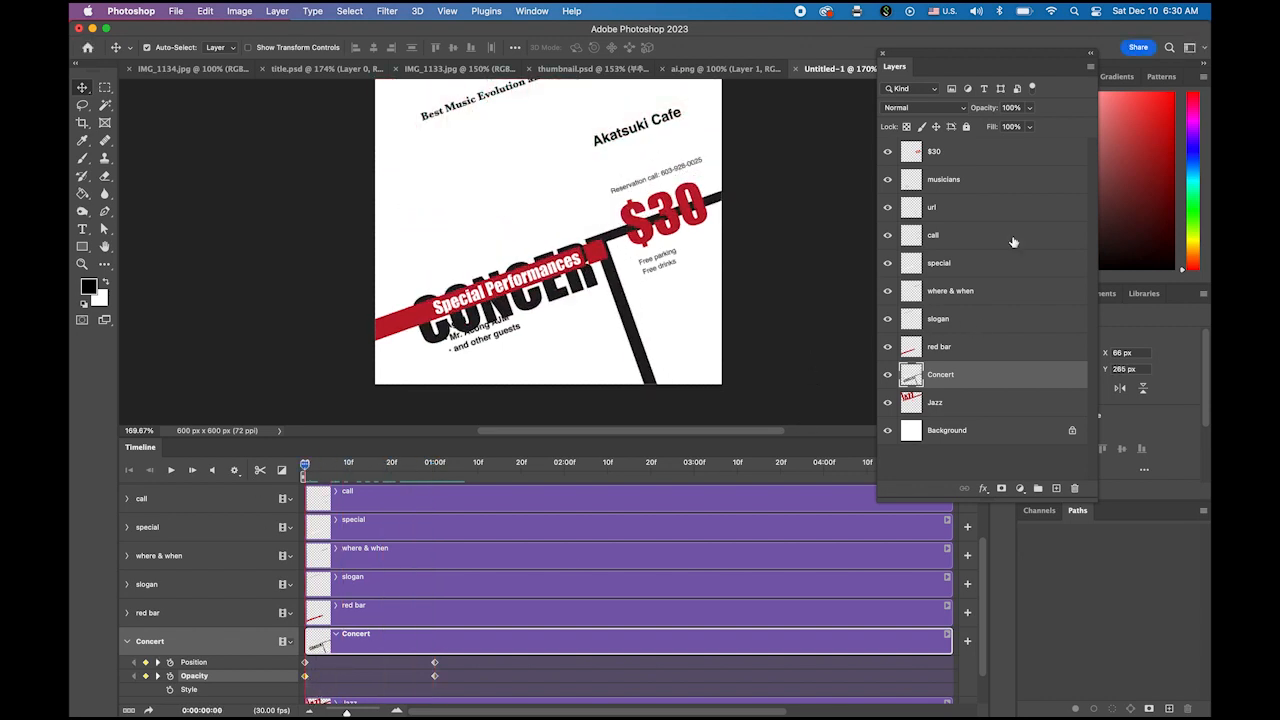
left_click(1029, 108)
left_click_drag(1031, 124, 899, 135)
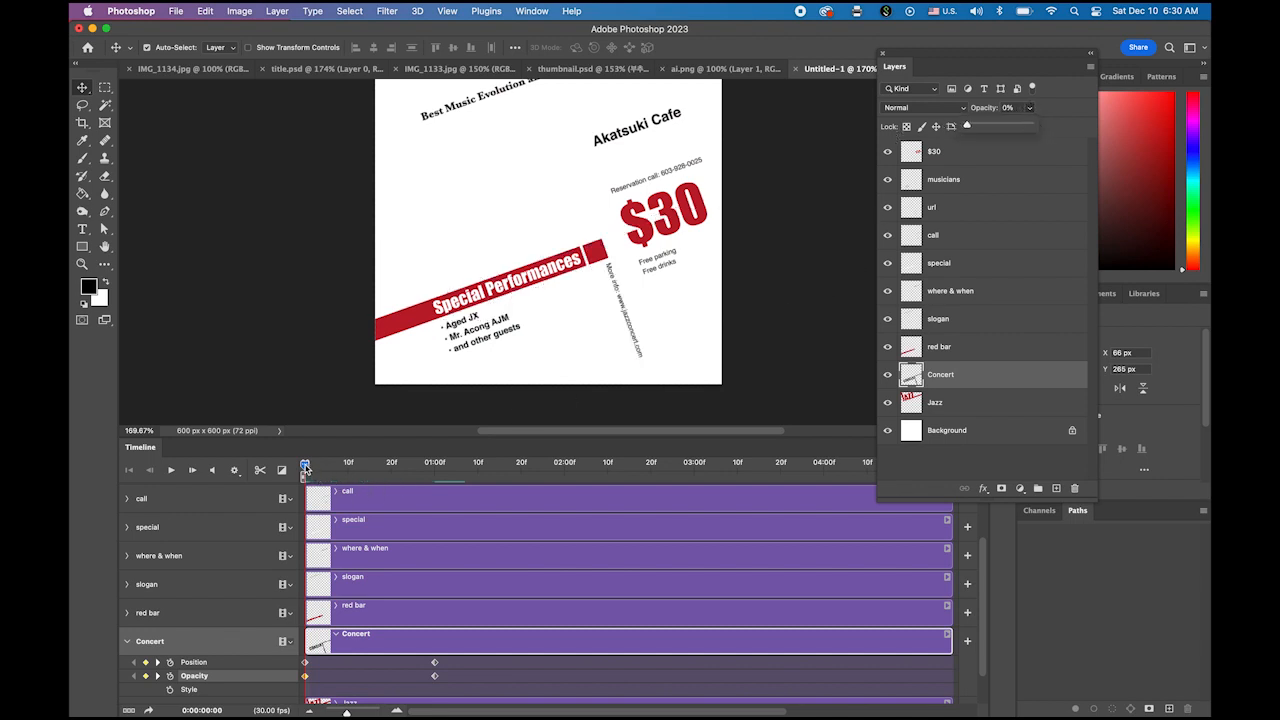
Step: Scrub through the first second to preview the Concert layer's animation, return to the start, and collapse its track
left_click_drag(305, 467, 340, 470)
left_click_drag(380, 476, 440, 487)
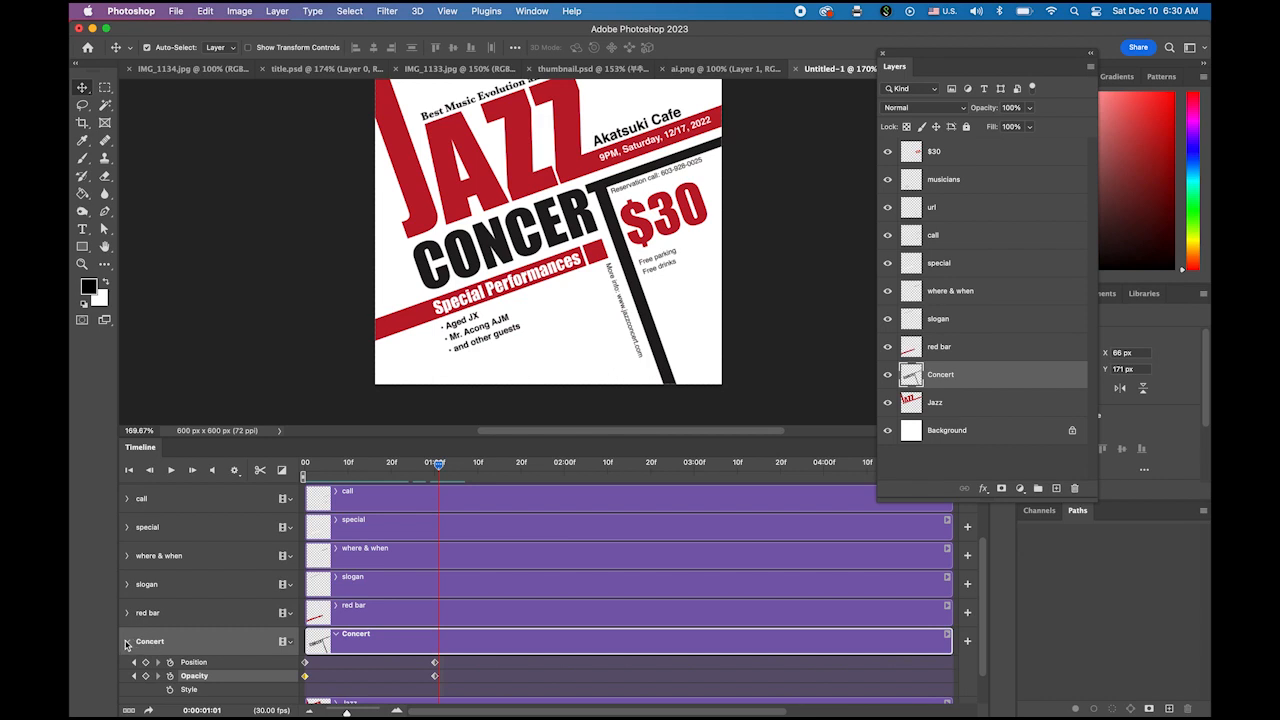
left_click(126, 643)
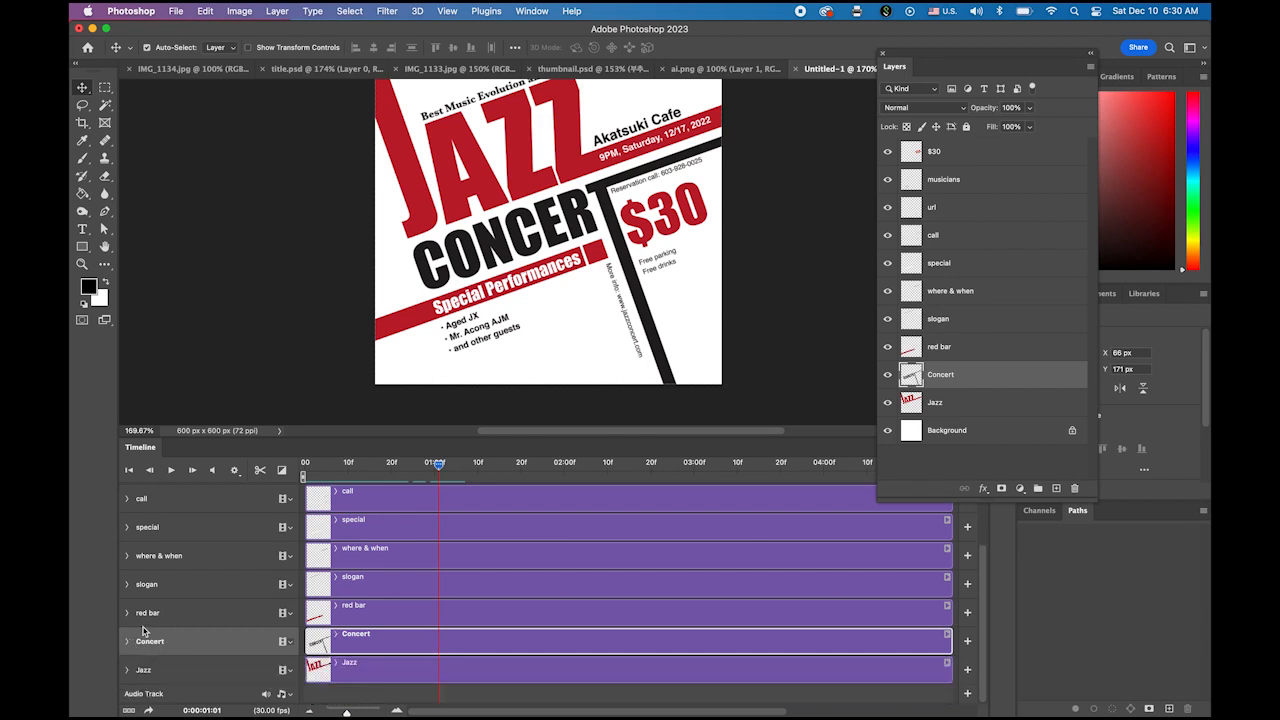
left_click(127, 642)
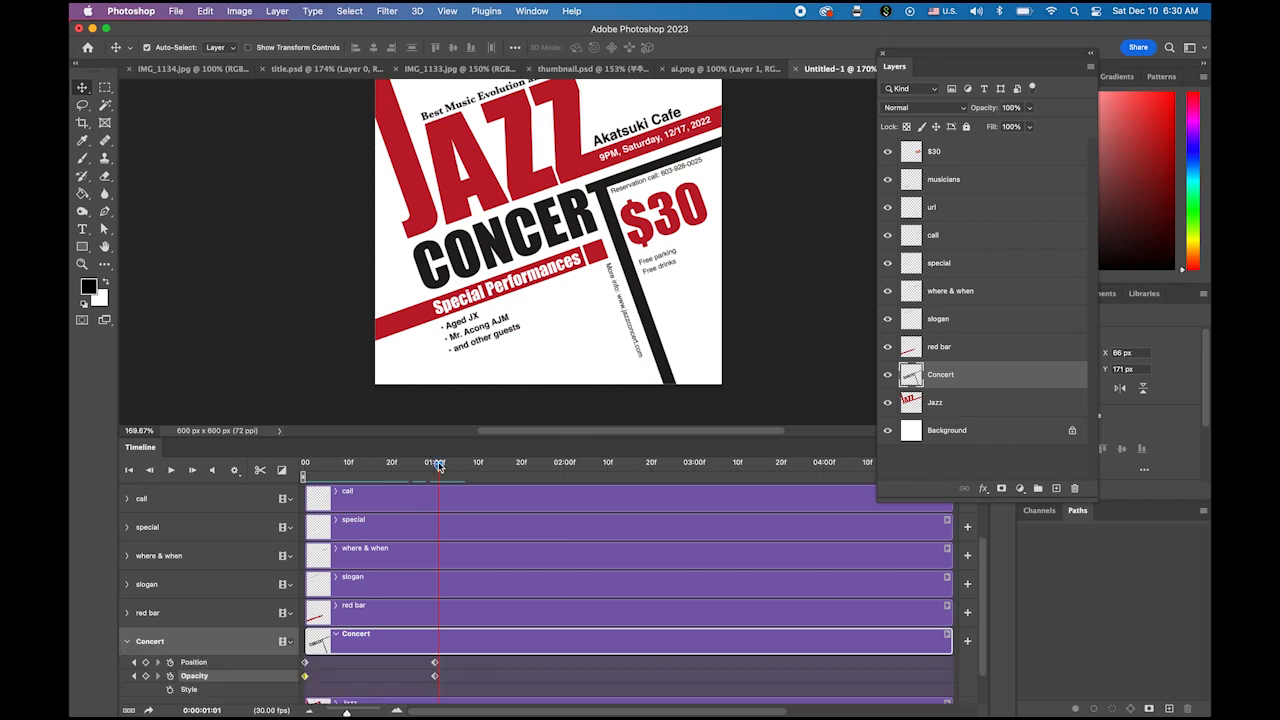
left_click_drag(439, 467, 250, 464)
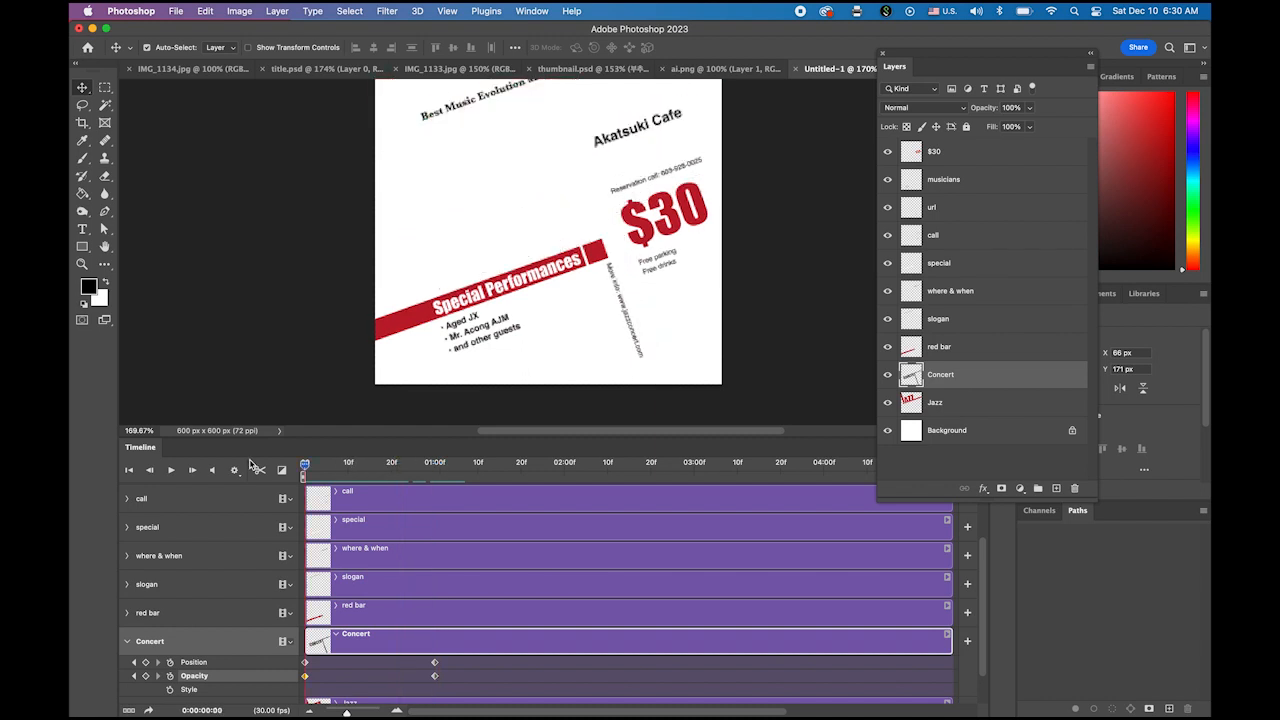
left_click(126, 643)
Step: Add Position keyframes to the red bar layer at 0 and 1 second, moving the bar to X -175 px, Y 410 px at the start
left_click(127, 613)
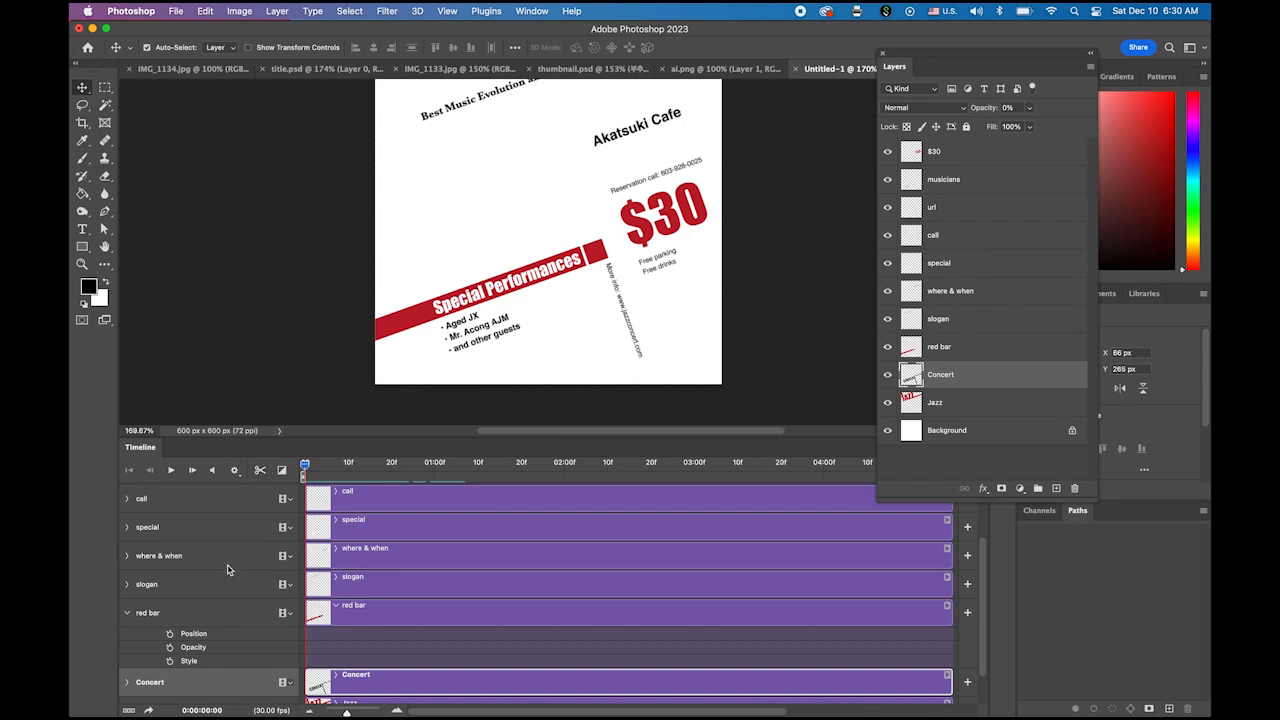
left_click(170, 635)
left_click_drag(305, 467, 434, 465)
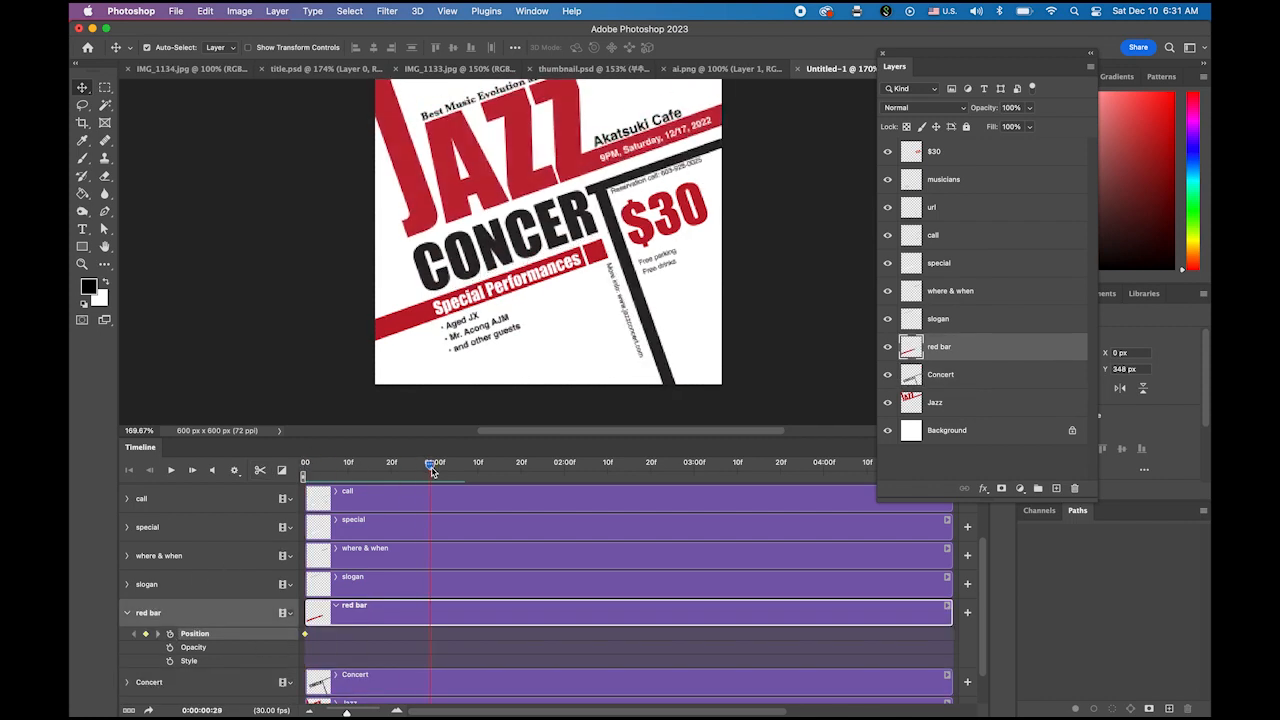
left_click(145, 633)
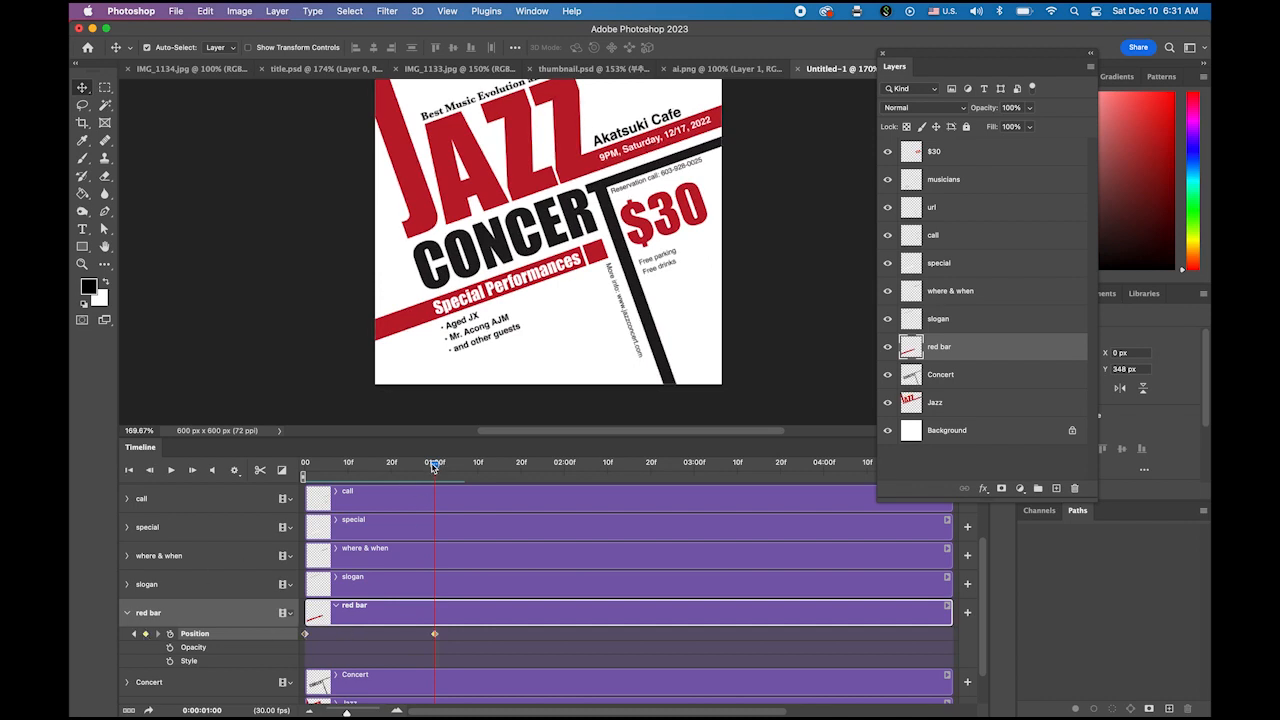
left_click_drag(434, 465, 305, 466)
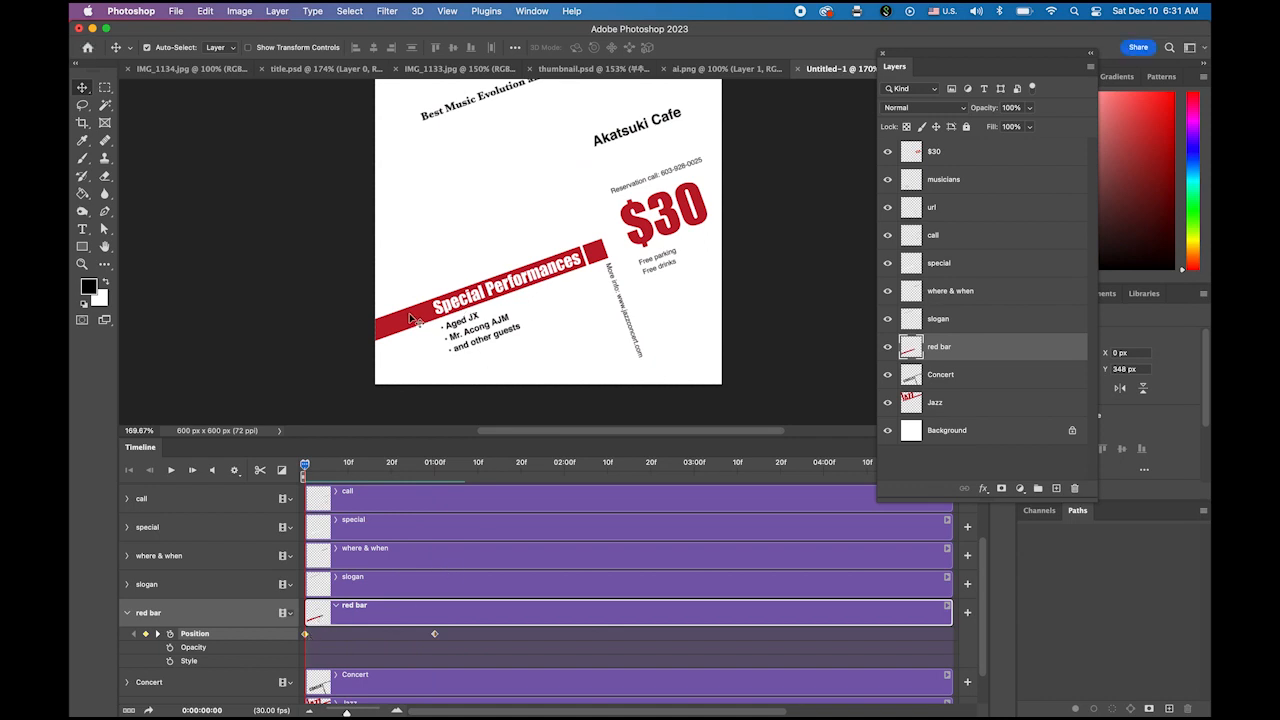
left_click_drag(412, 318, 312, 356)
key("space")
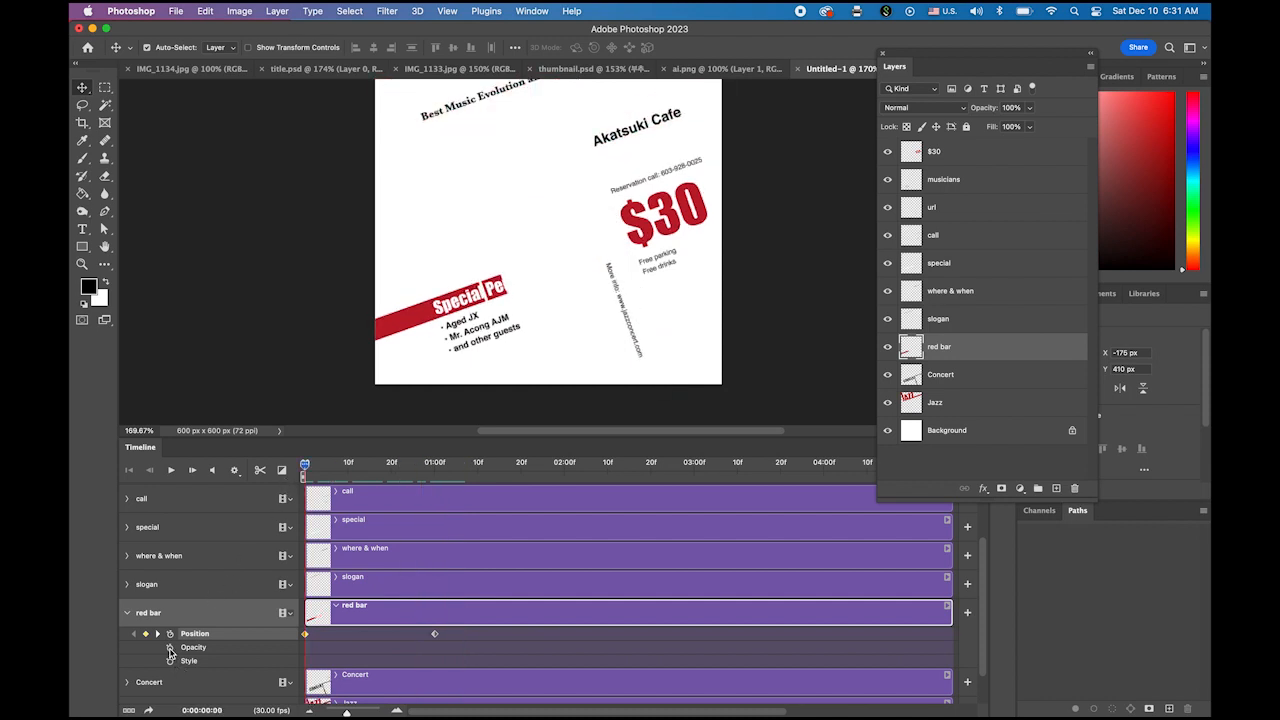
Step: Add Opacity keyframes to the red bar layer at 0 and 1 second, setting the opacity at the start to 0%
left_click(170, 648)
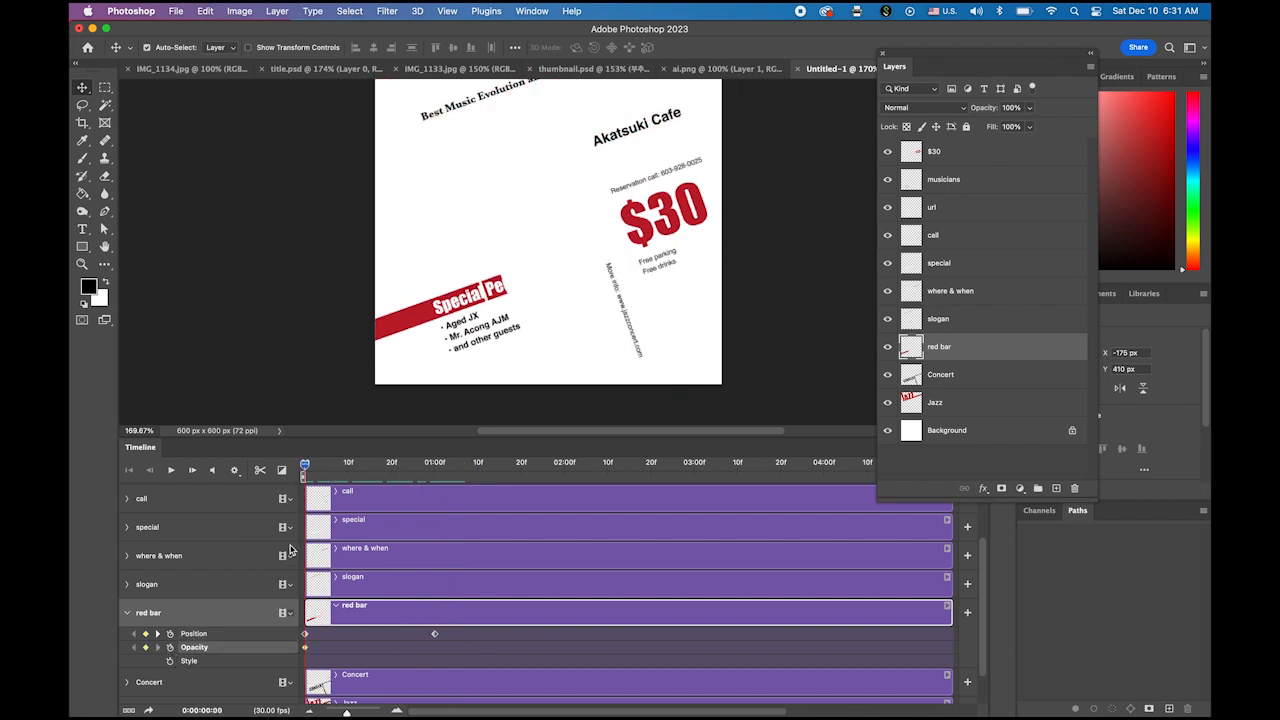
left_click_drag(305, 466, 434, 468)
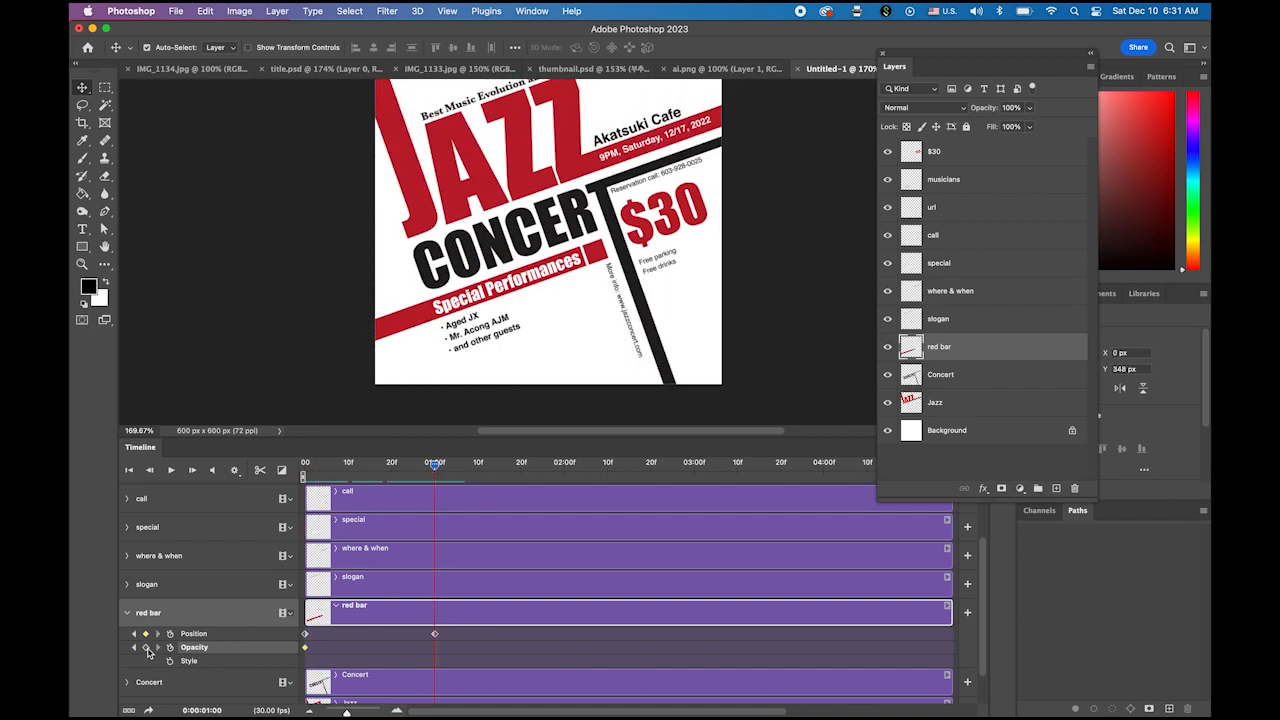
left_click(147, 648)
left_click_drag(437, 468, 266, 480)
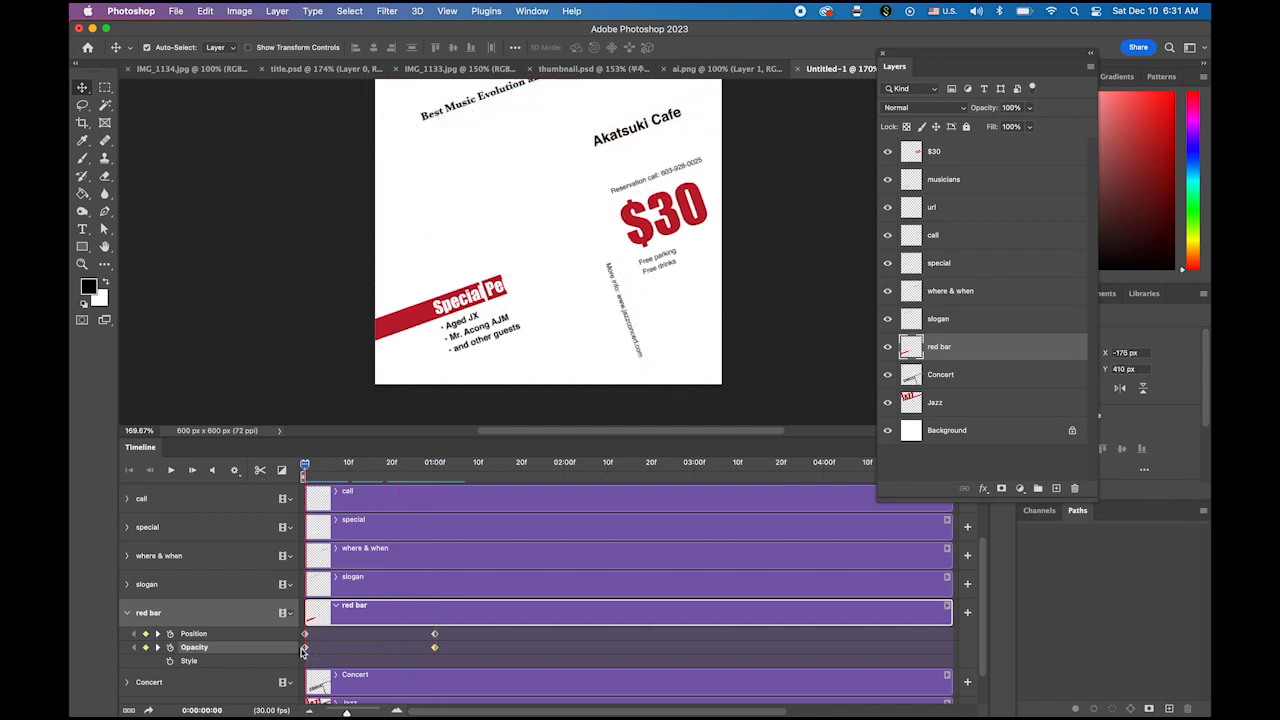
left_click(305, 648)
left_click(1029, 108)
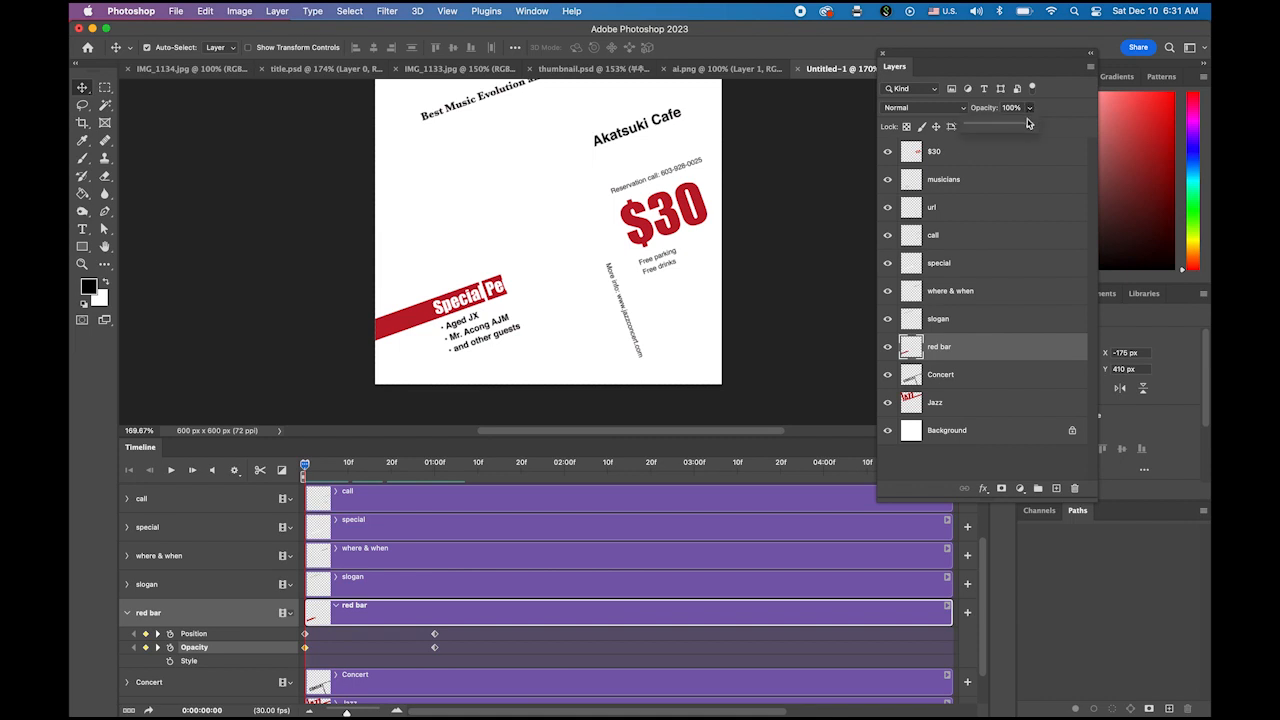
left_click_drag(1029, 127, 962, 126)
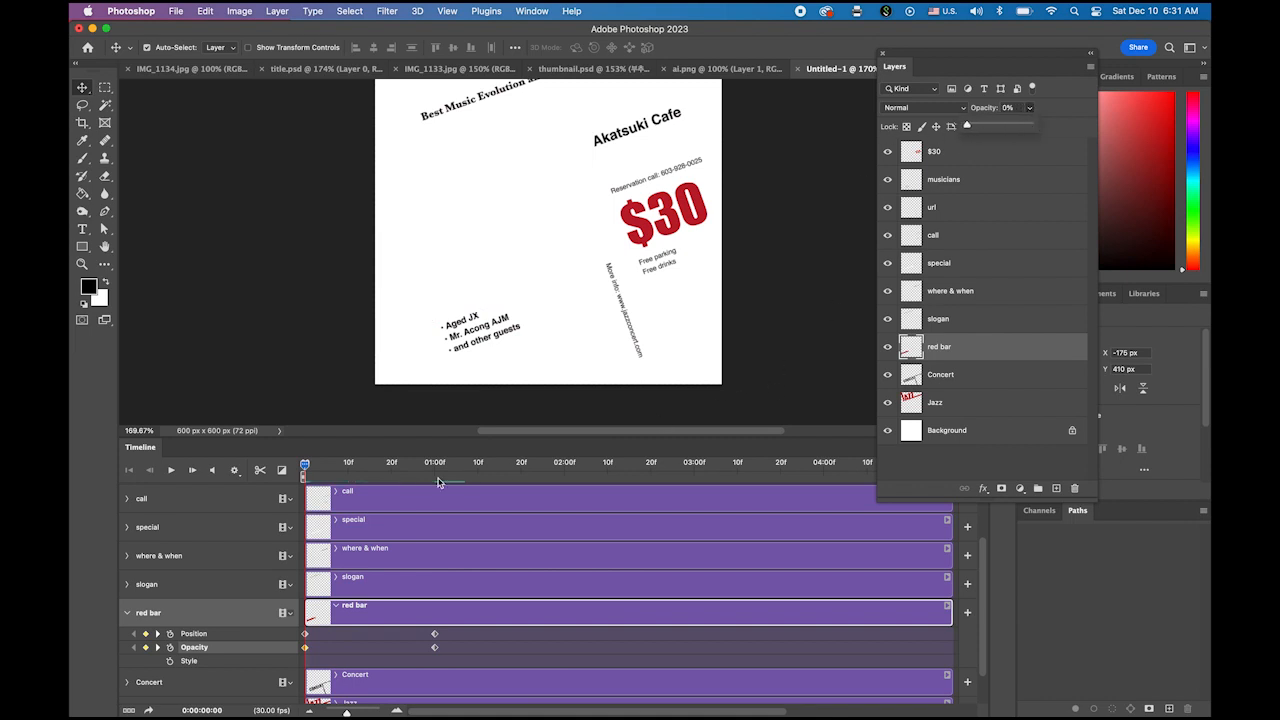
Step: Collapse the red bar track and play the animation from the start to preview the three animated layers together
left_click(128, 614)
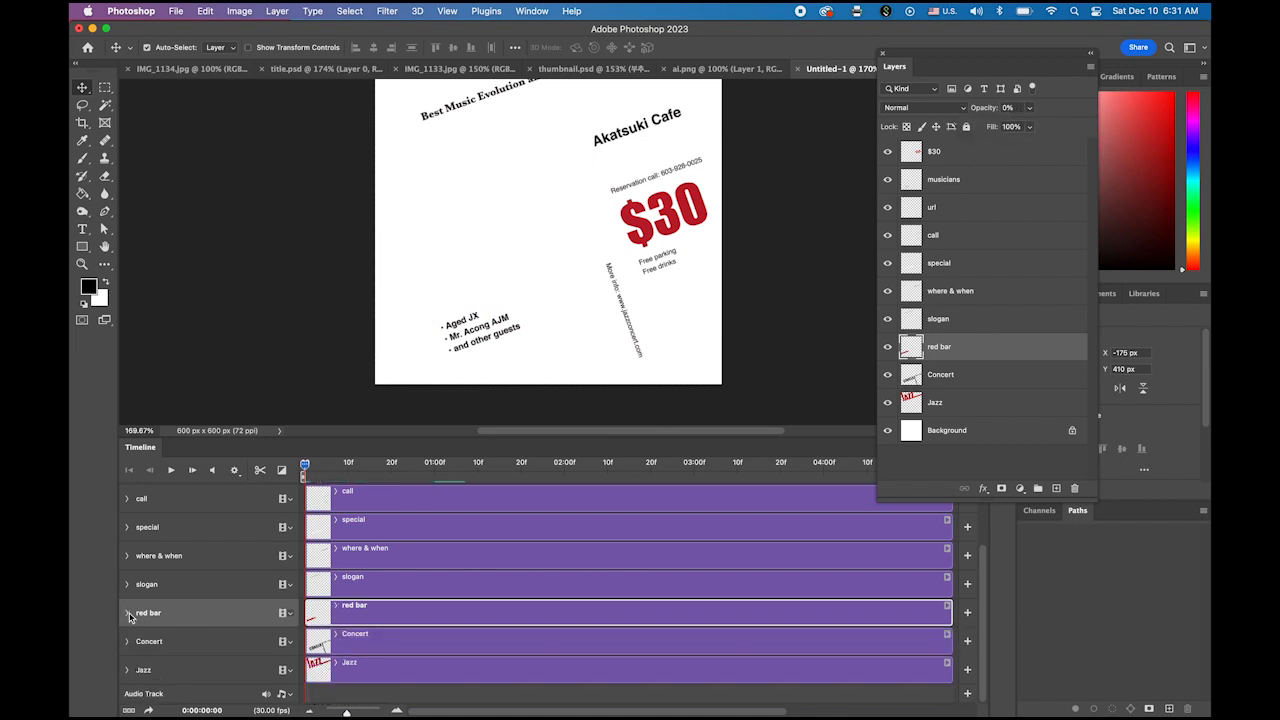
left_click(171, 471)
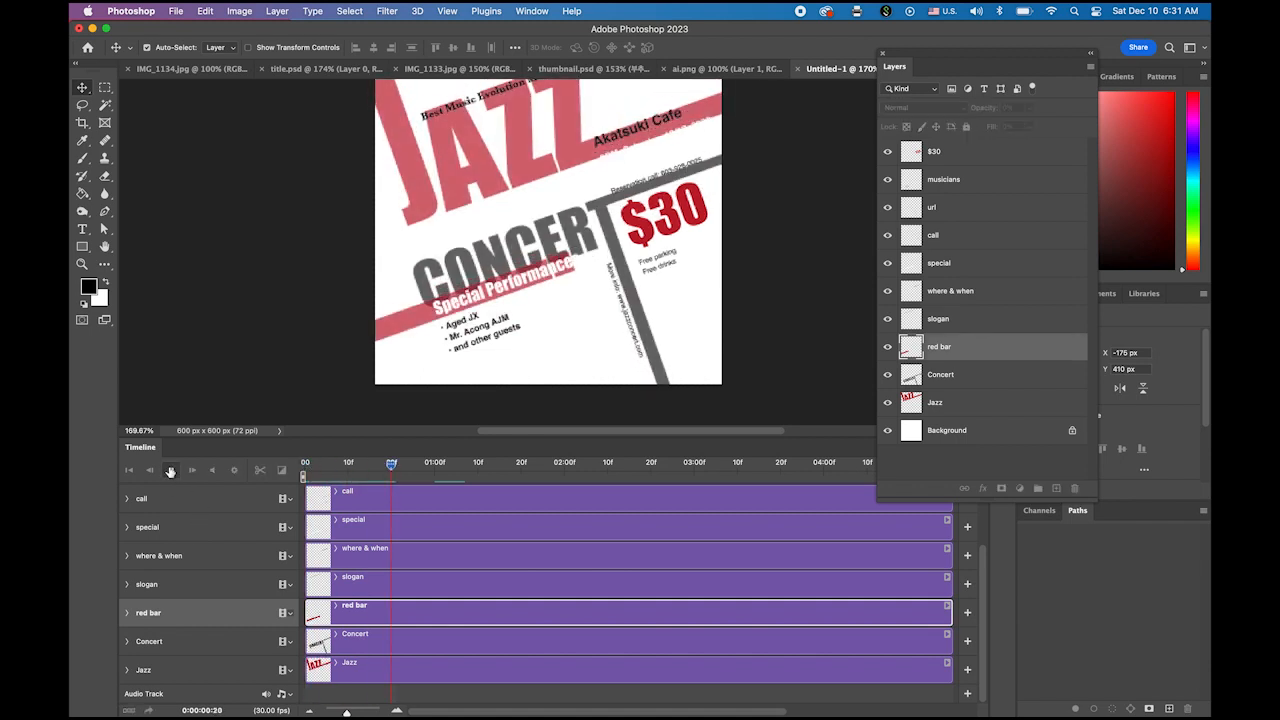
left_click(171, 471)
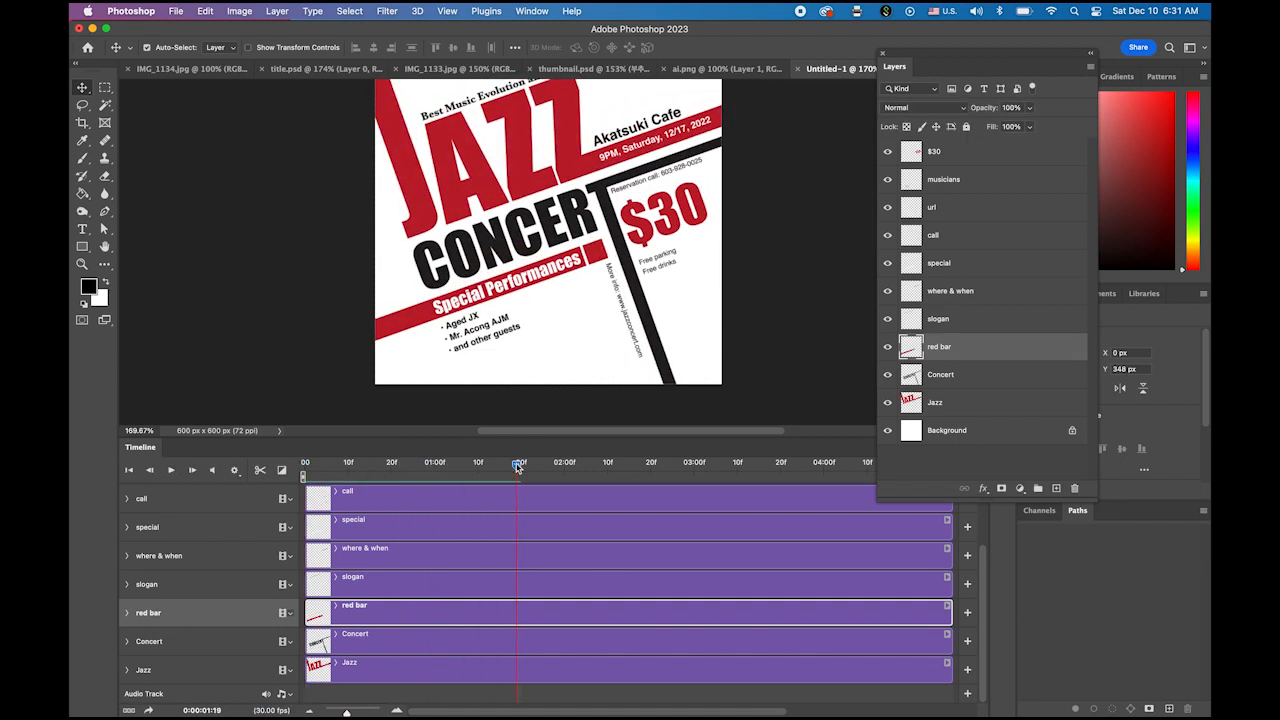
Step: Trim the start of the slogan layer's clip to 1 second and add a Position keyframe there
left_click_drag(518, 465, 435, 492)
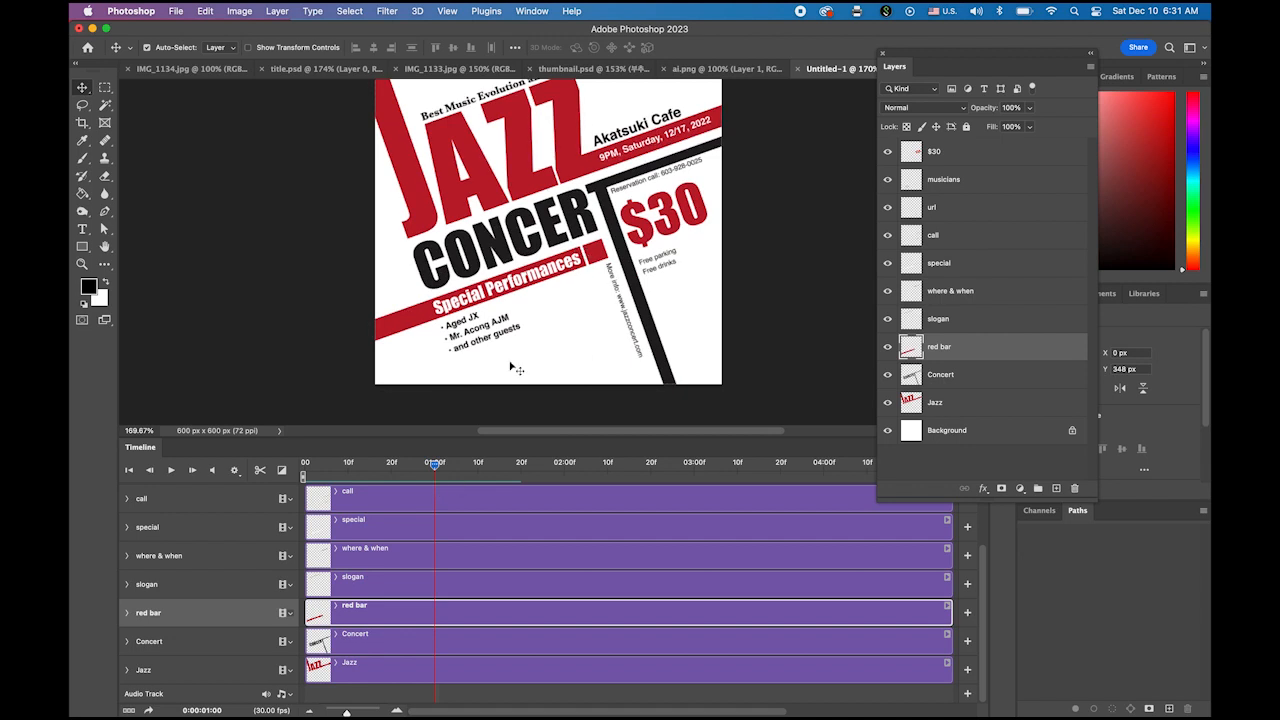
double_click(105, 248)
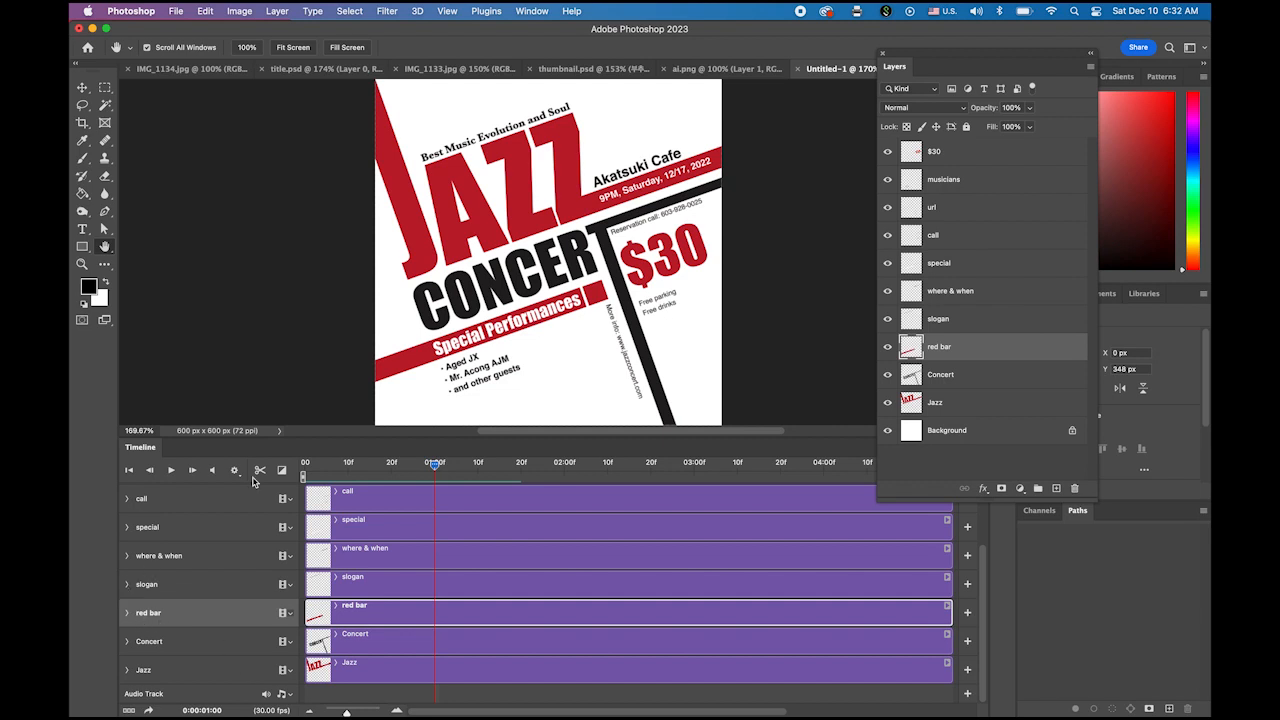
left_click(993, 320)
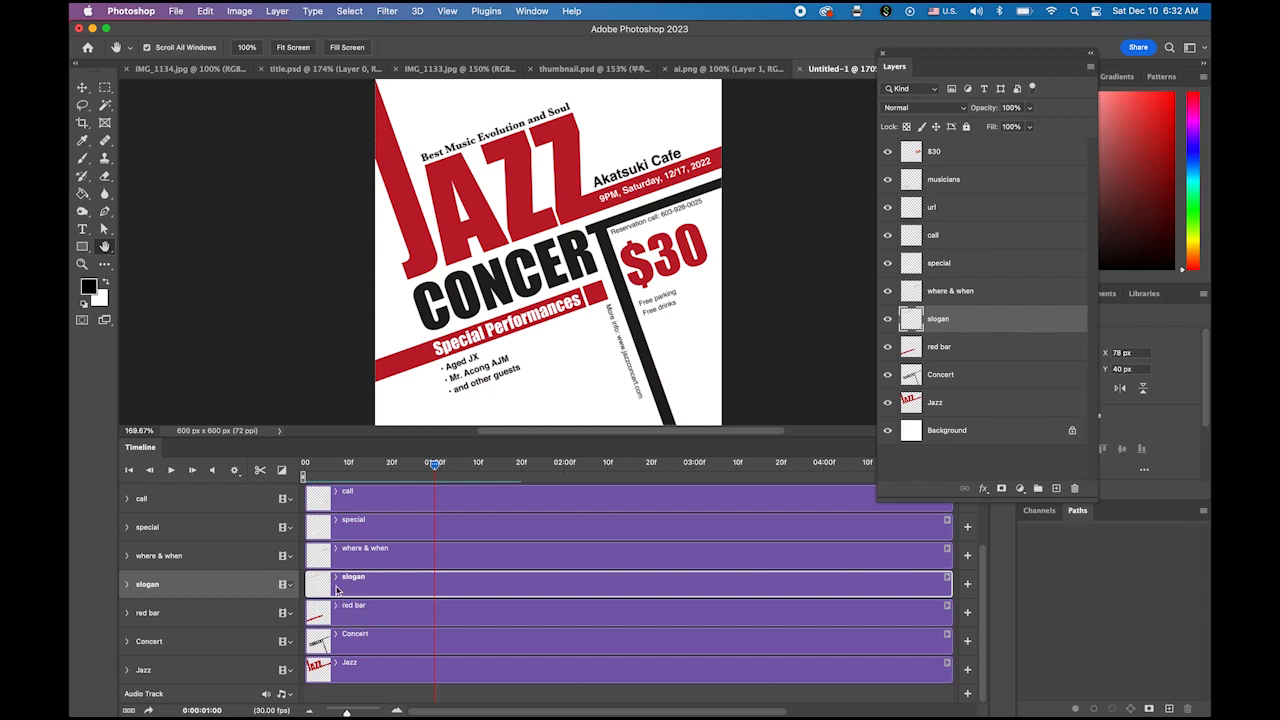
left_click(128, 585)
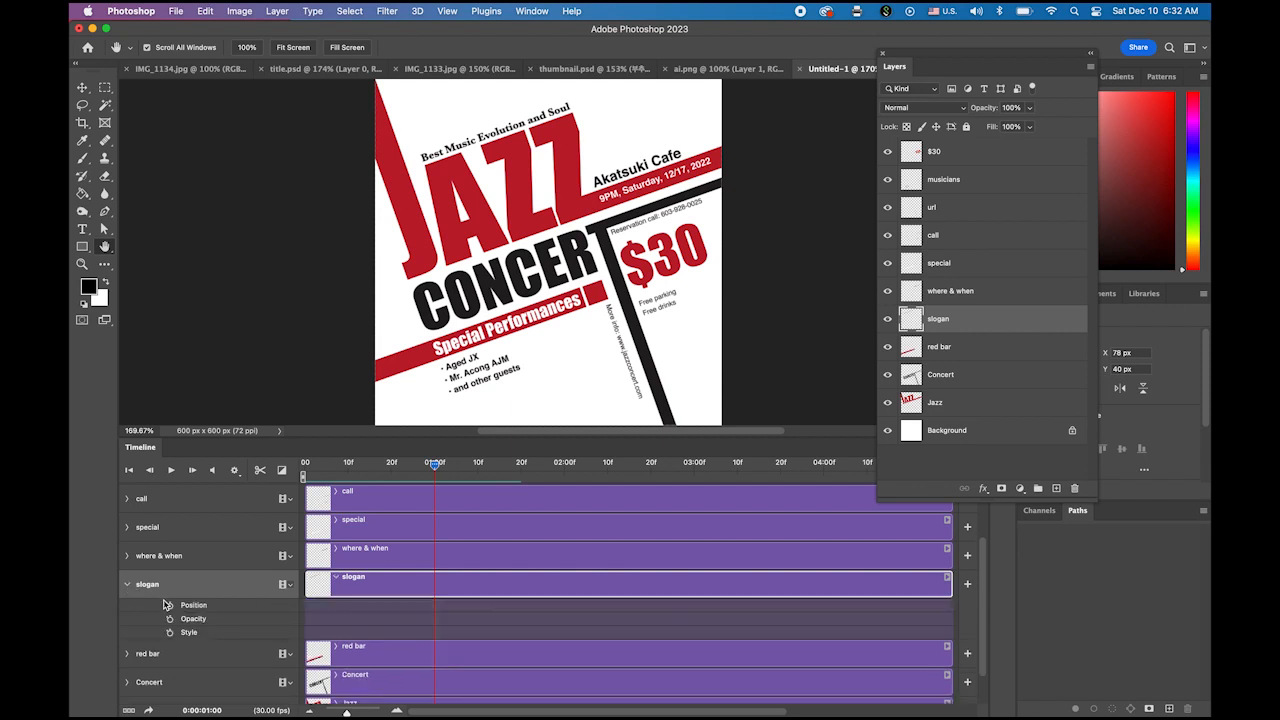
left_click(127, 584)
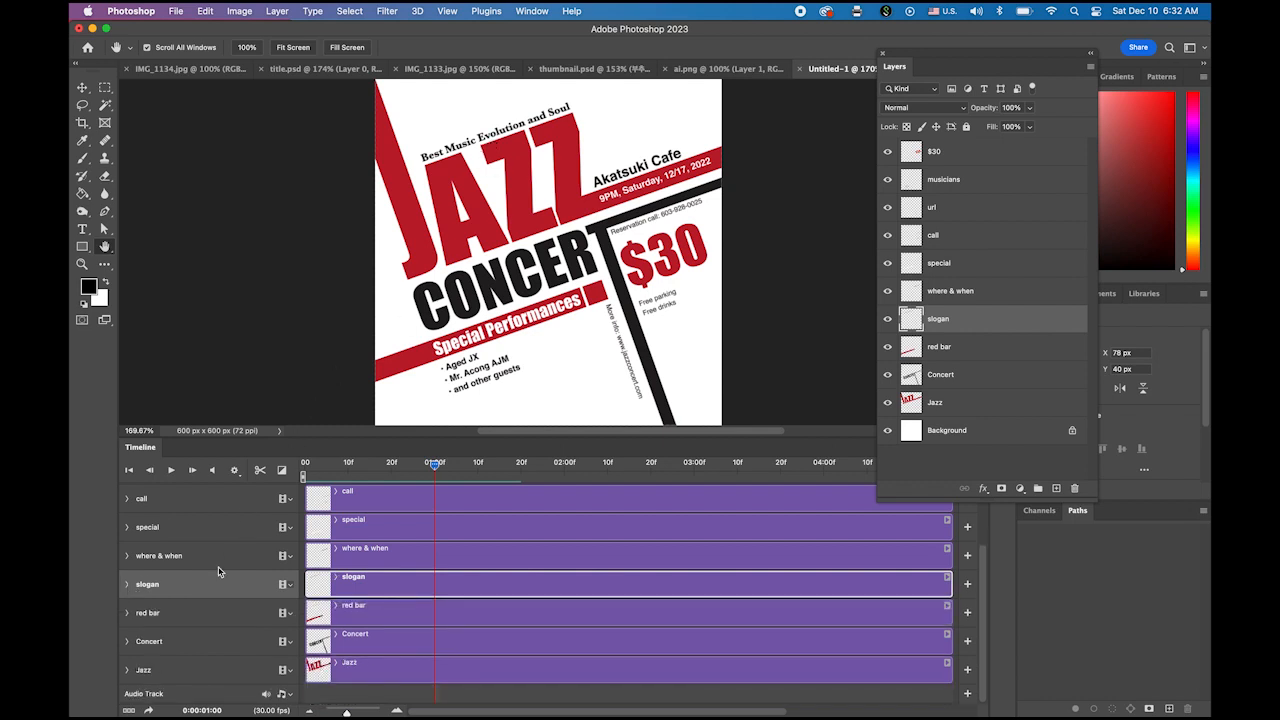
left_click(127, 586)
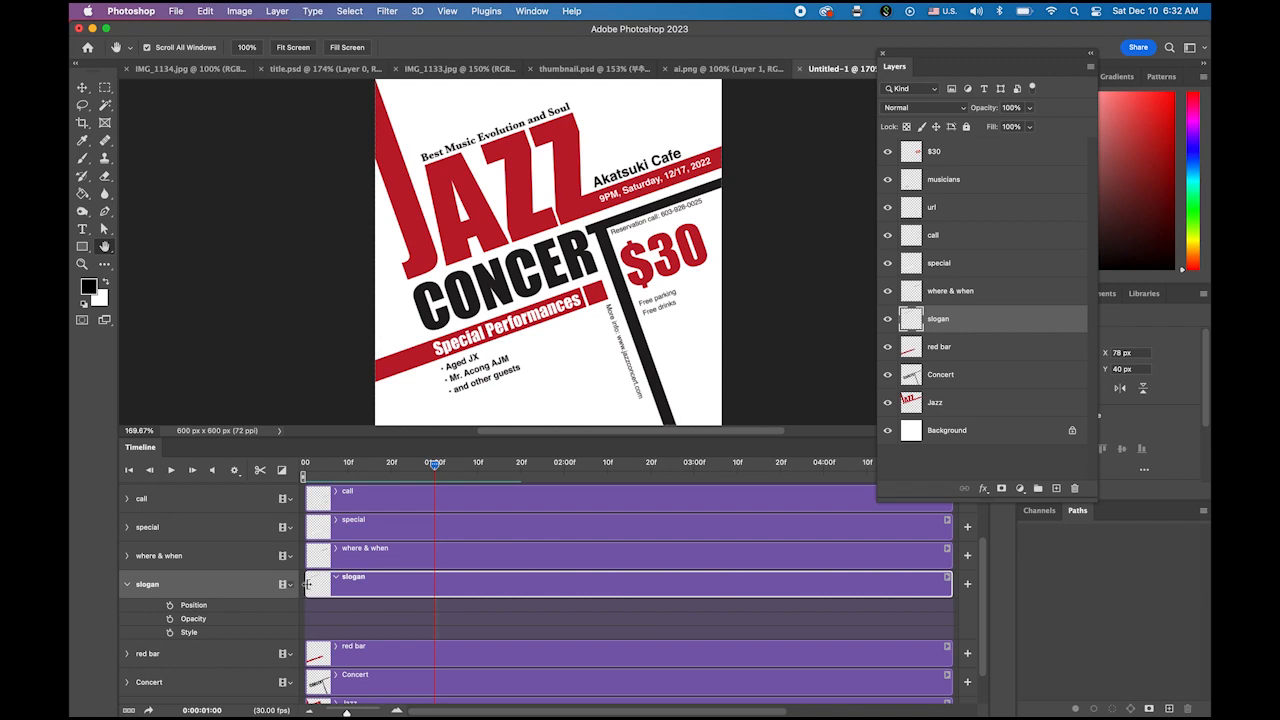
left_click_drag(306, 585, 435, 588)
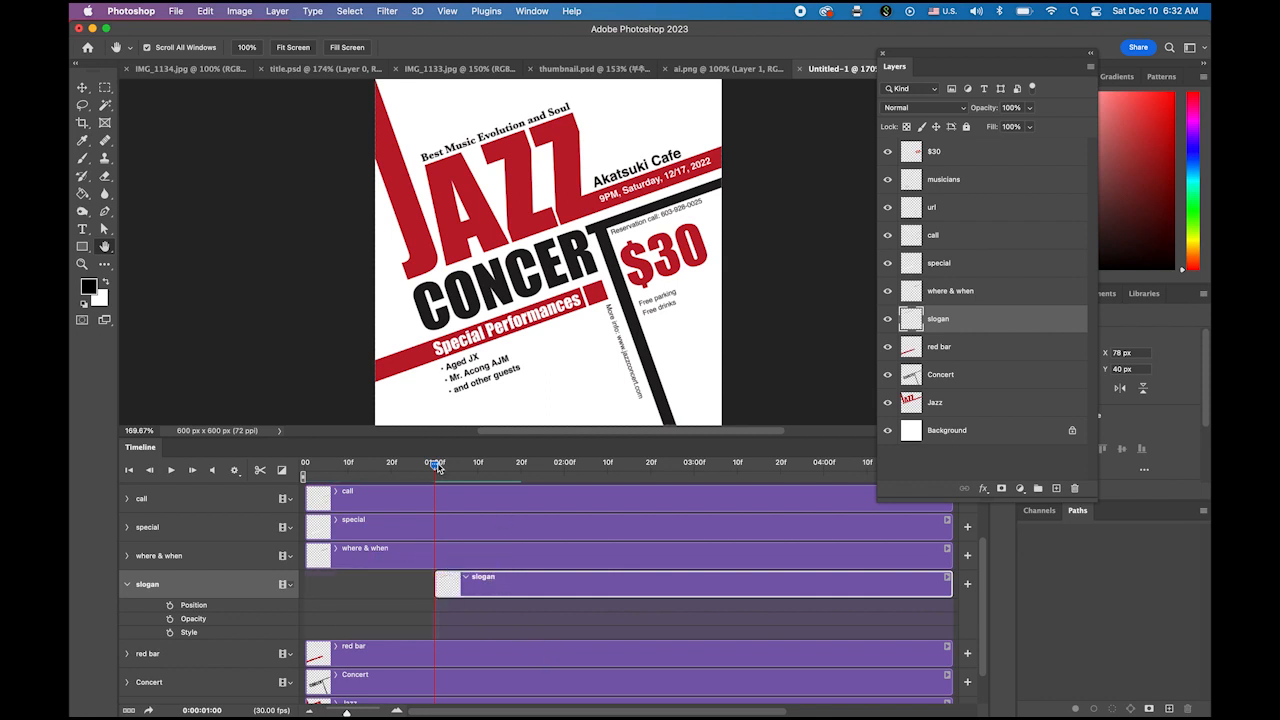
mouse_move(437, 466)
left_mouse_down()
mouse_move(391, 467)
mouse_move(436, 474)
left_mouse_up()
left_click(170, 606)
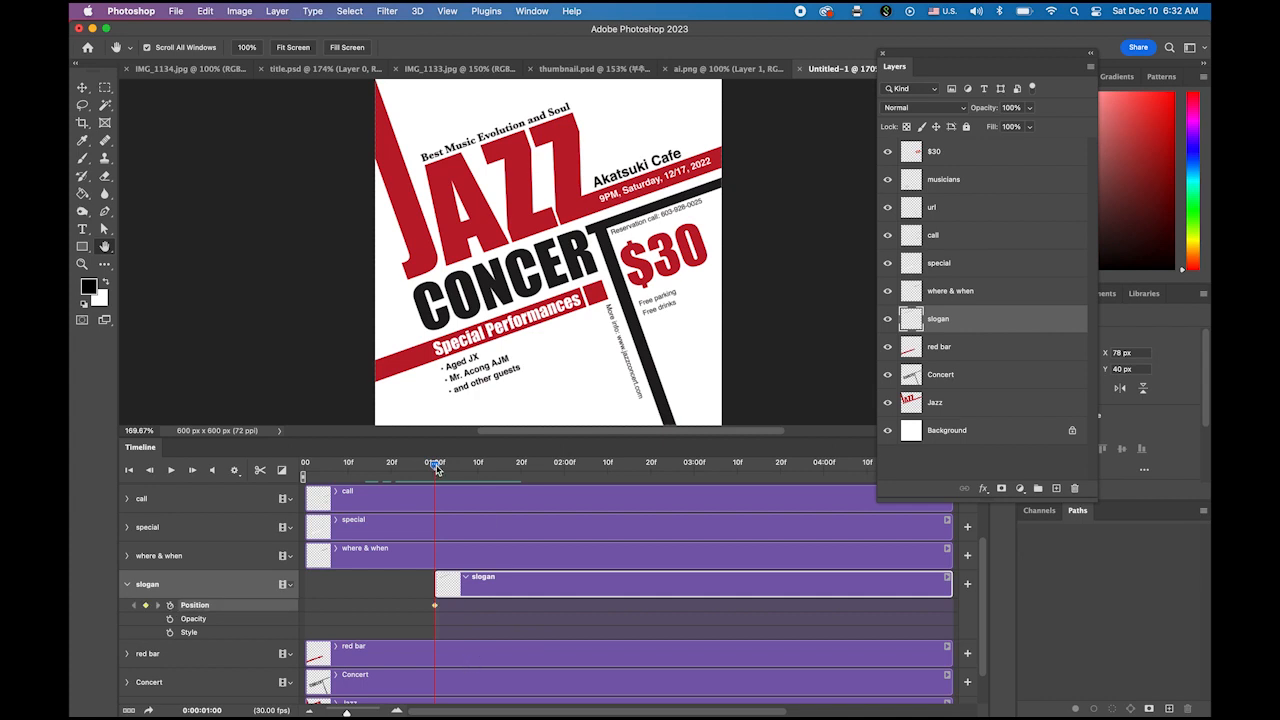
left_click_drag(436, 468, 477, 477)
left_click(82, 88)
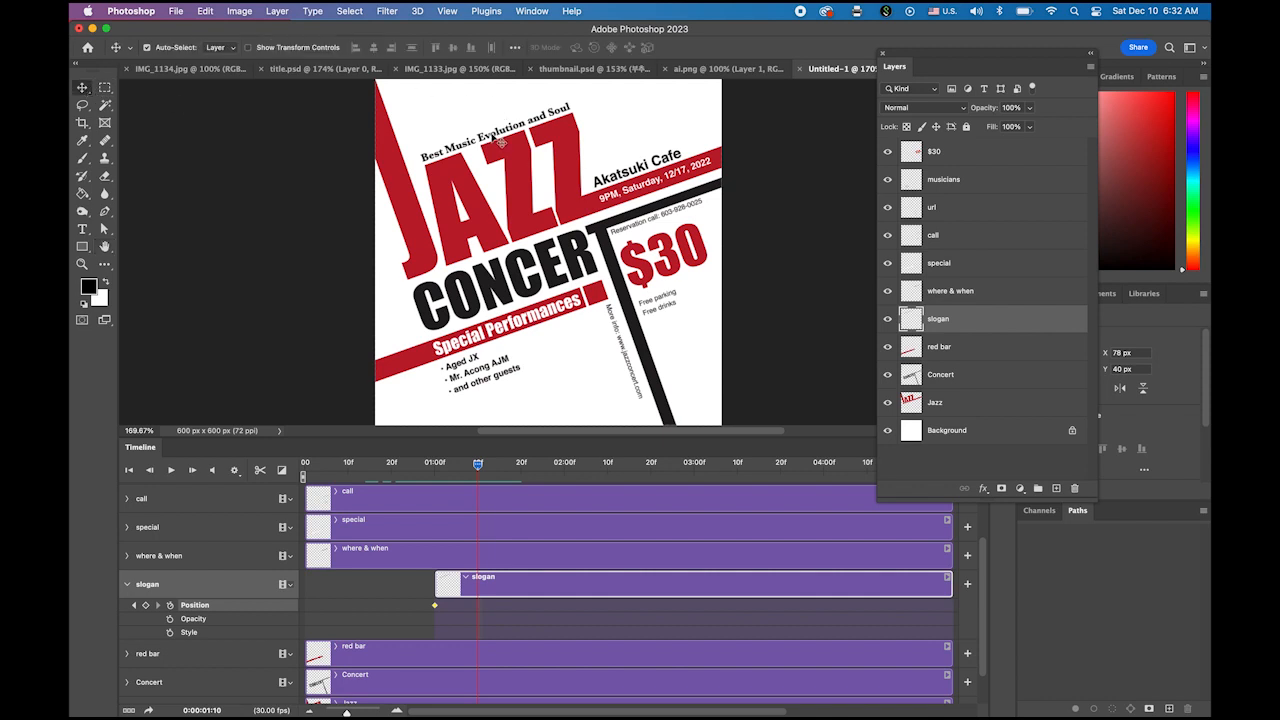
left_click_drag(503, 141, 523, 129)
mouse_move(478, 466)
left_mouse_down()
mouse_move(434, 466)
mouse_move(508, 470)
mouse_move(390, 468)
mouse_move(491, 470)
mouse_move(457, 485)
mouse_move(485, 484)
left_mouse_up()
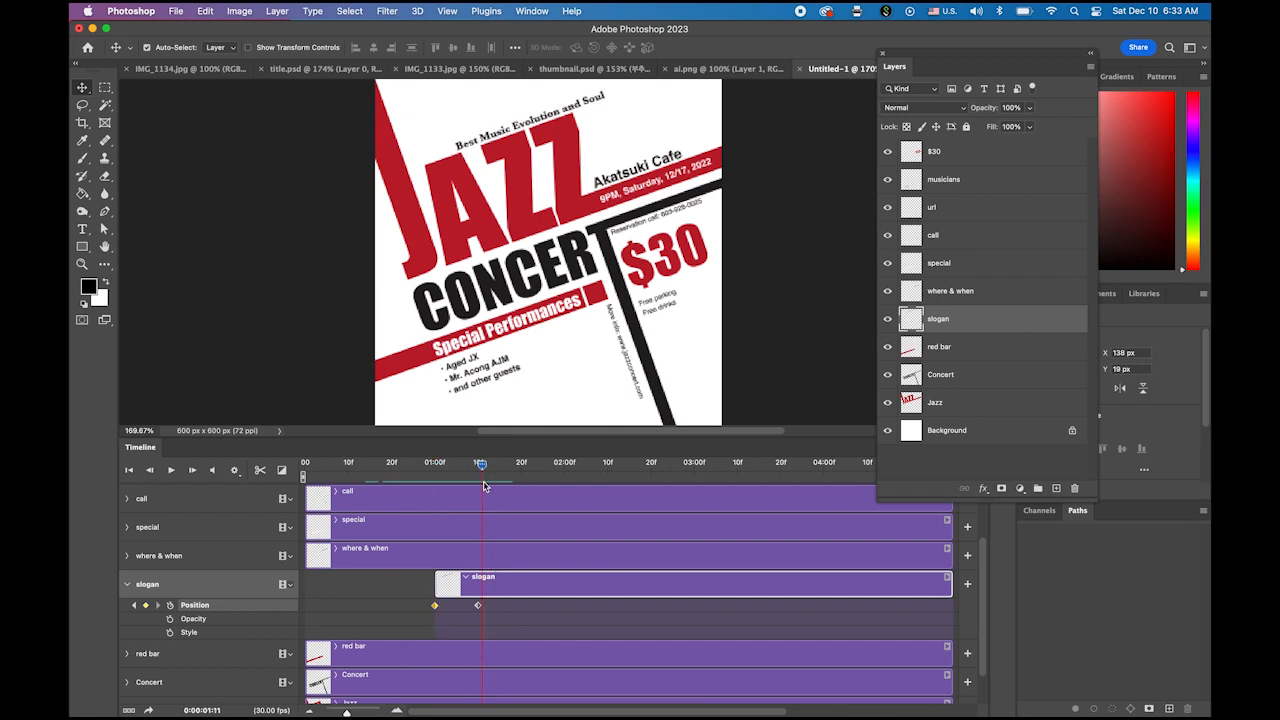
key("super+z")
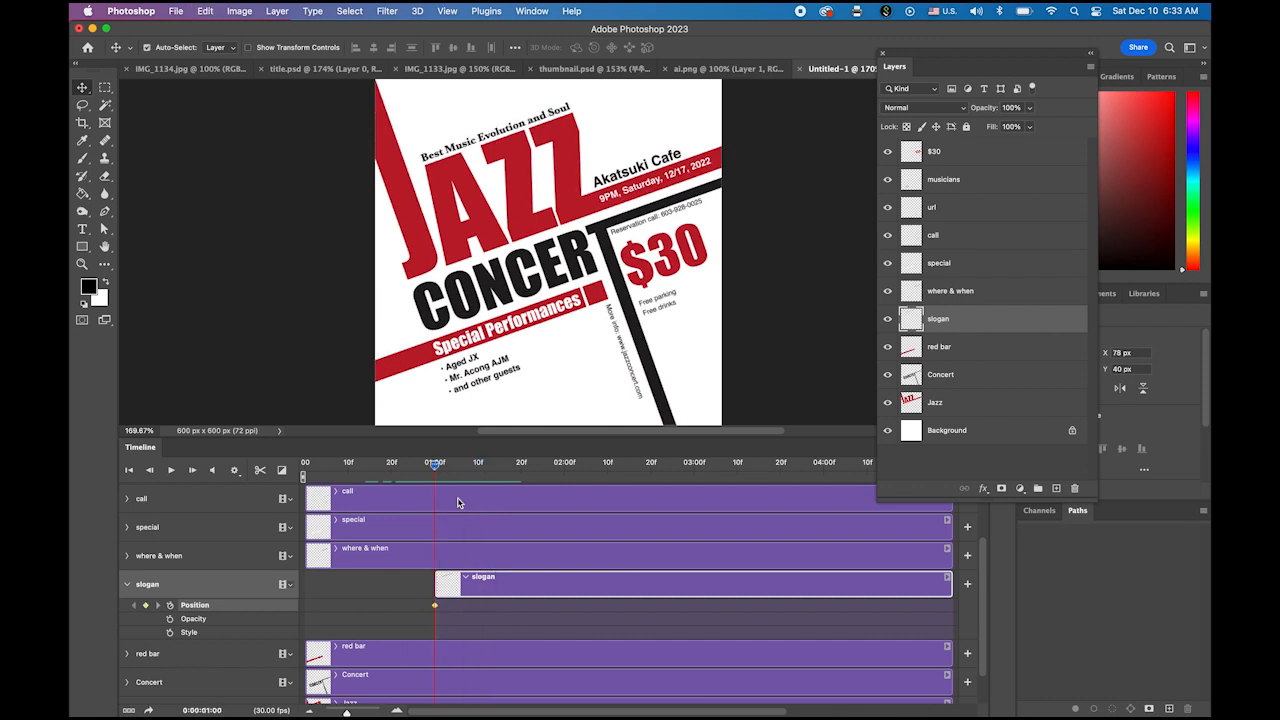
Step: Add a slogan Position keyframe at 1 second 10 frames, and move the slogan to X 138 px, Y 19 px at 1 second
left_click_drag(439, 472, 478, 470)
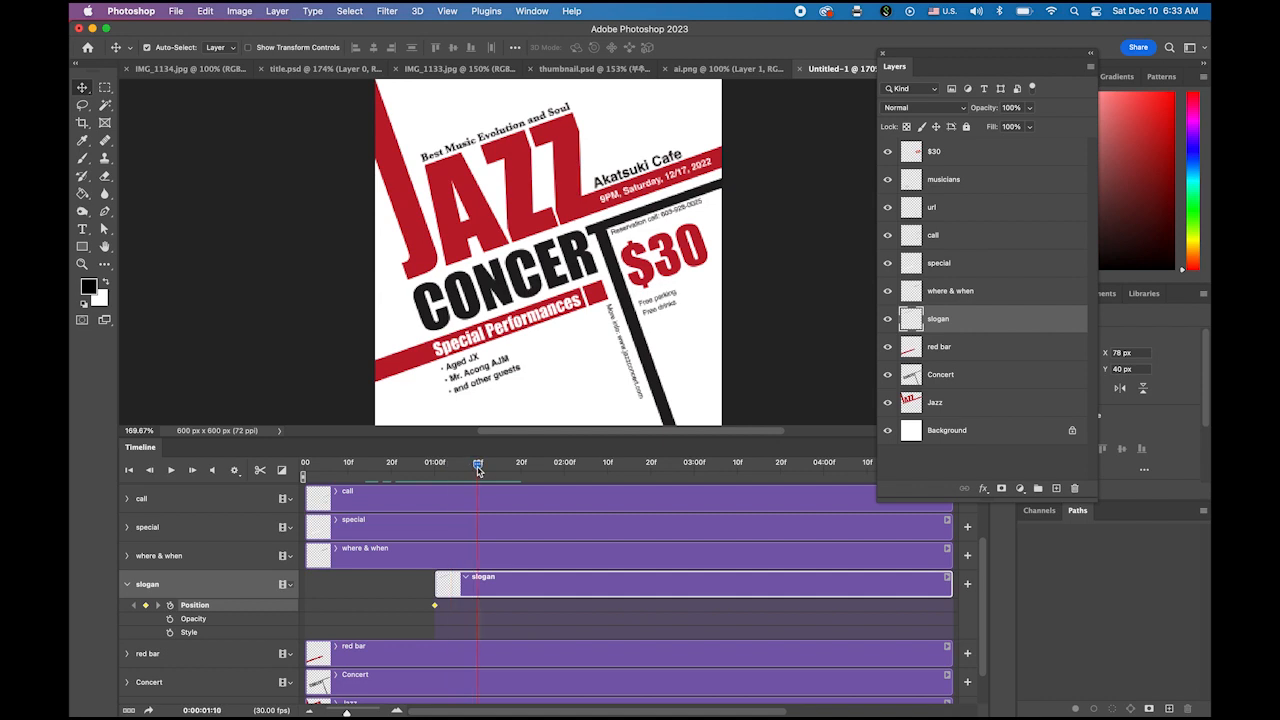
left_click(146, 605)
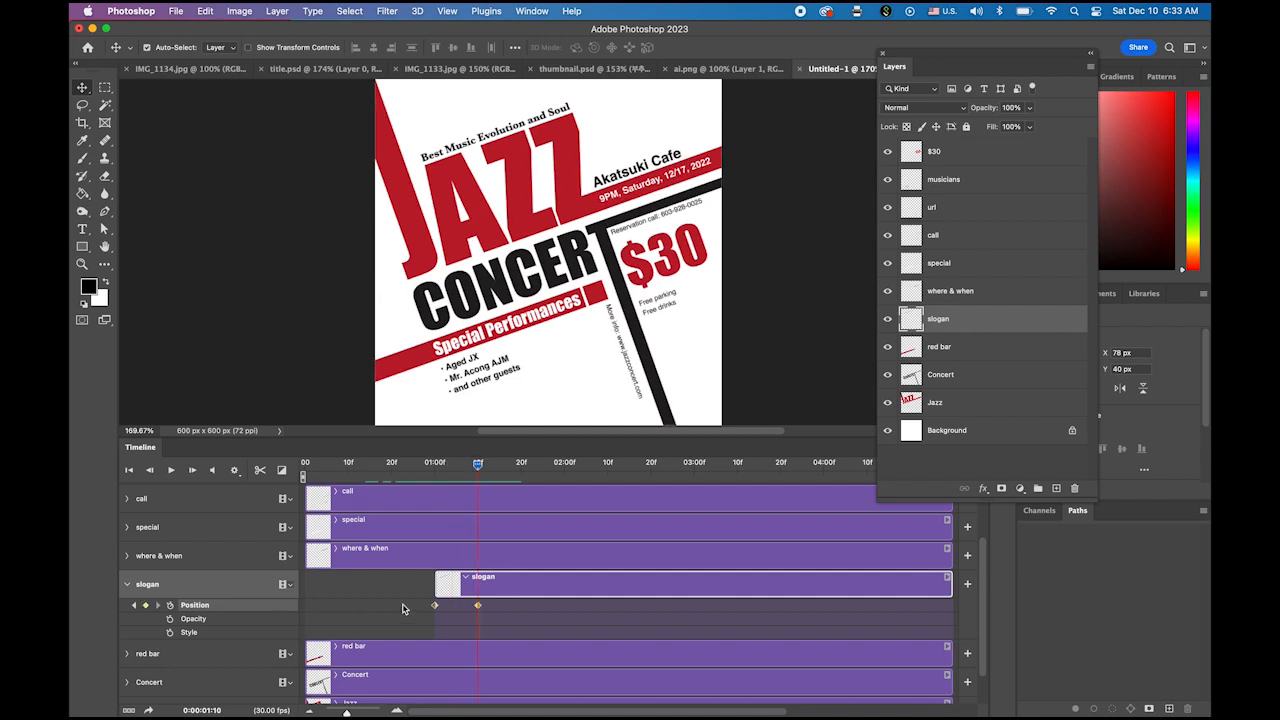
left_click_drag(478, 466, 434, 470)
left_click_drag(512, 138, 539, 127)
mouse_move(435, 464)
left_mouse_down()
mouse_move(487, 468)
mouse_move(433, 478)
left_mouse_up()
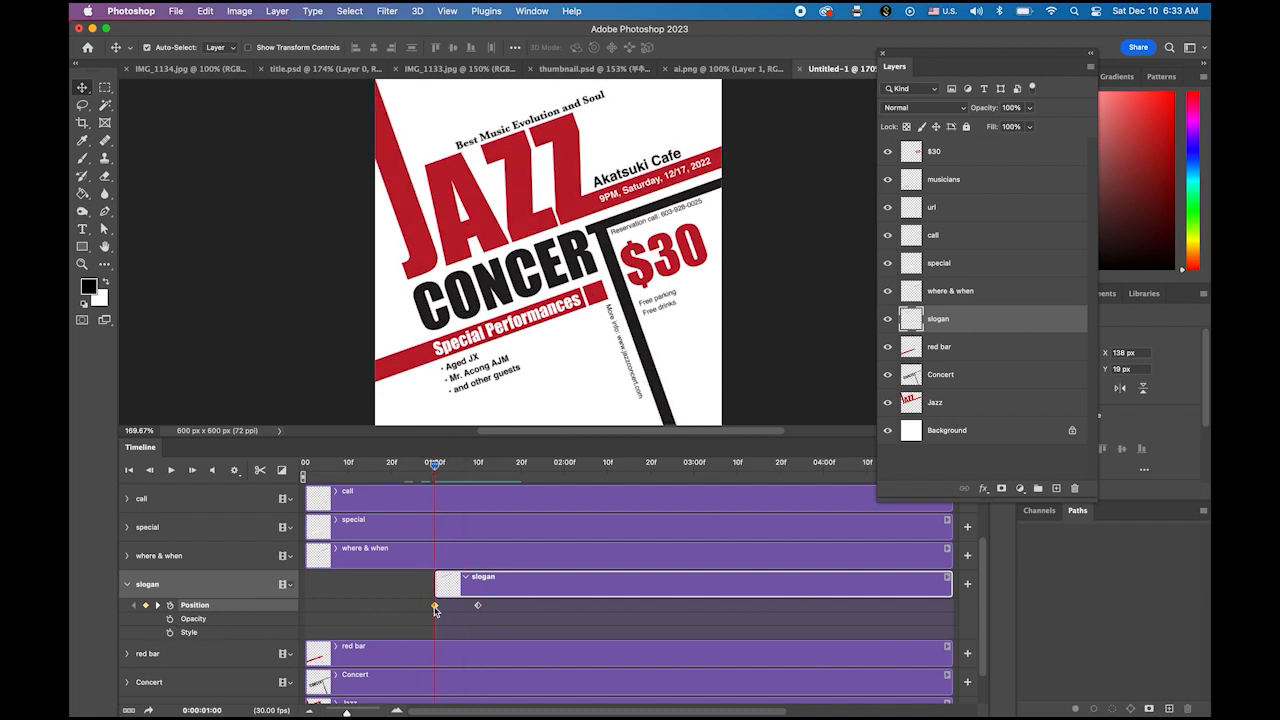
Step: Add Opacity keyframes to the slogan at 1 second and 1 second 10 frames, setting the opacity at 1 second to 0%
left_click(170, 620)
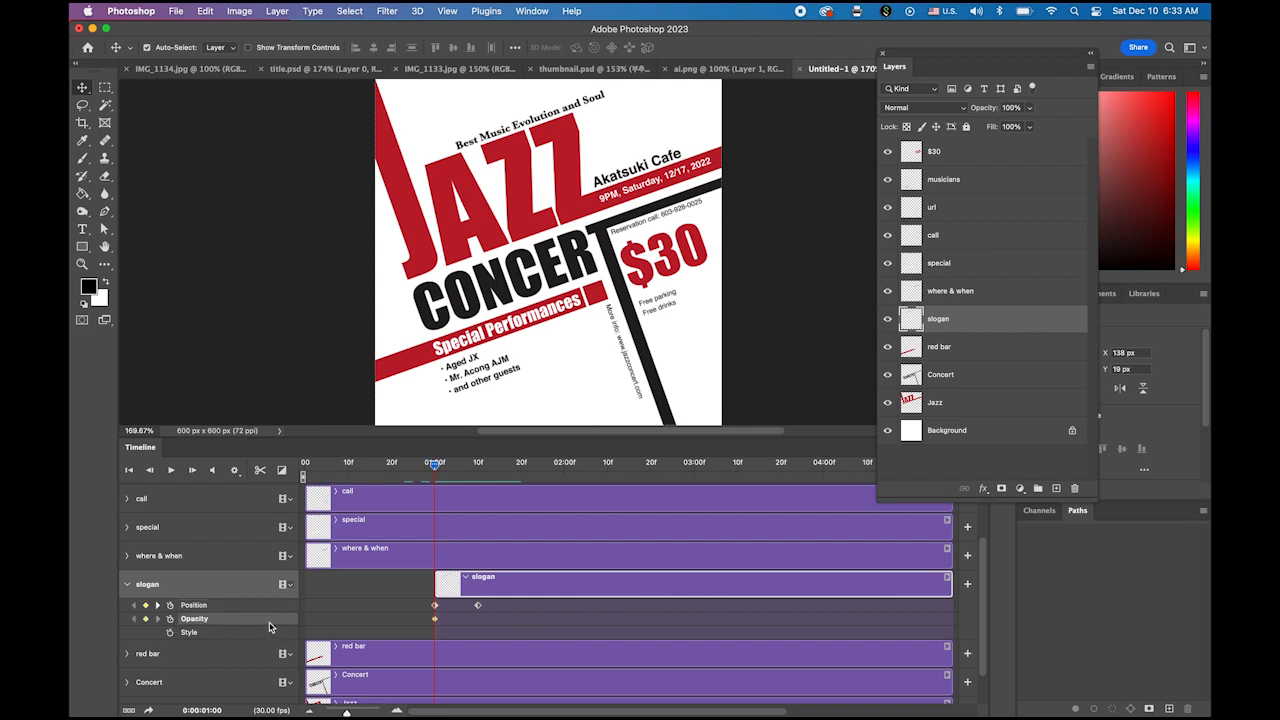
left_click_drag(431, 474, 479, 478)
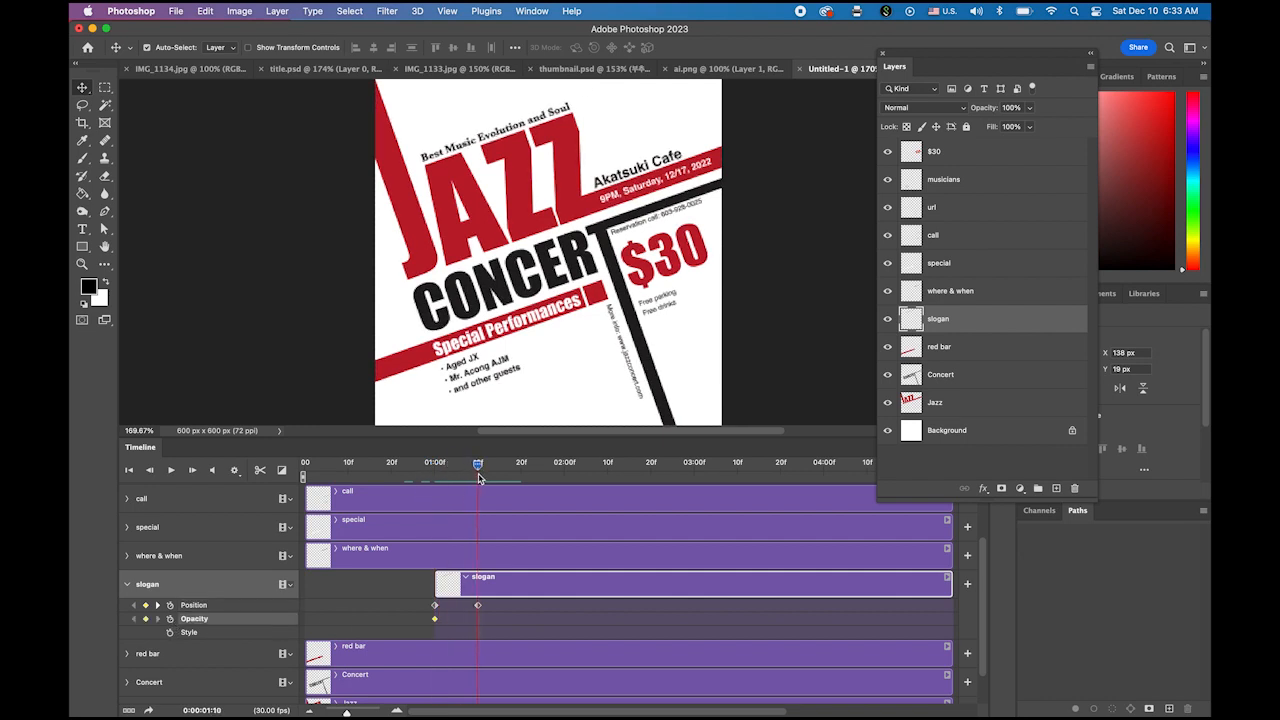
left_click(146, 619)
left_click_drag(478, 468, 434, 474)
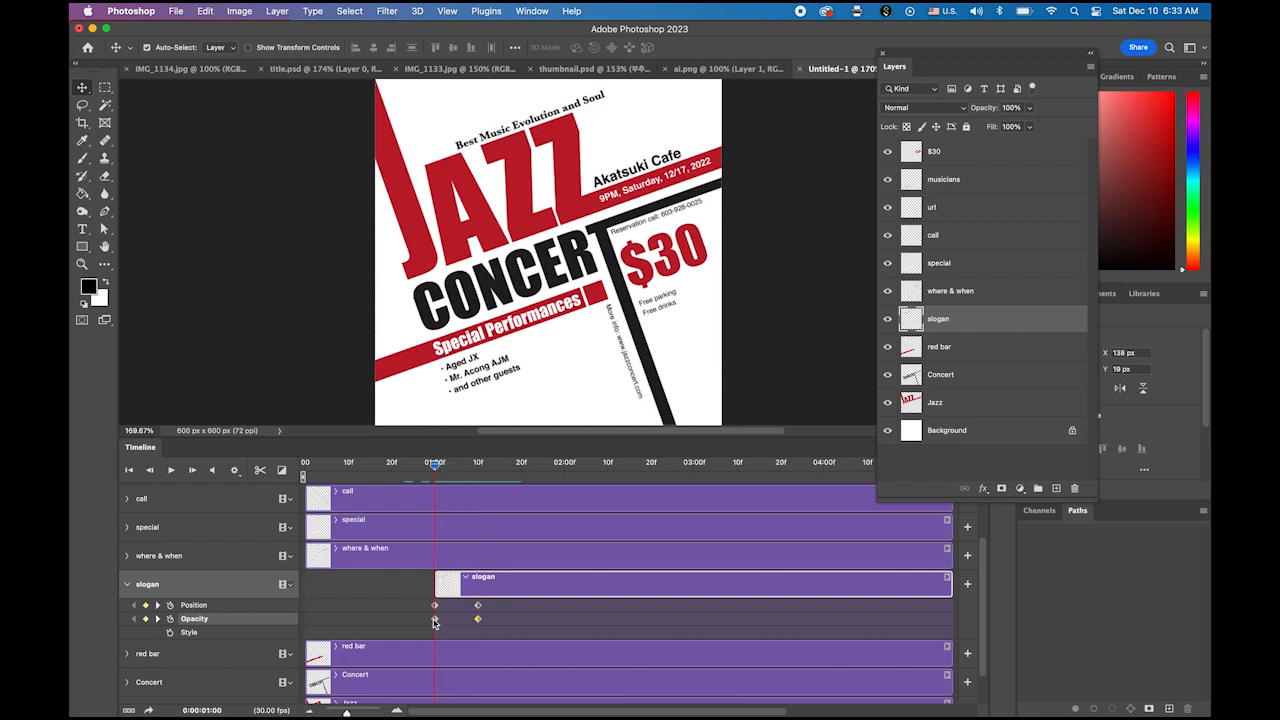
left_click(434, 619)
left_click(1030, 111)
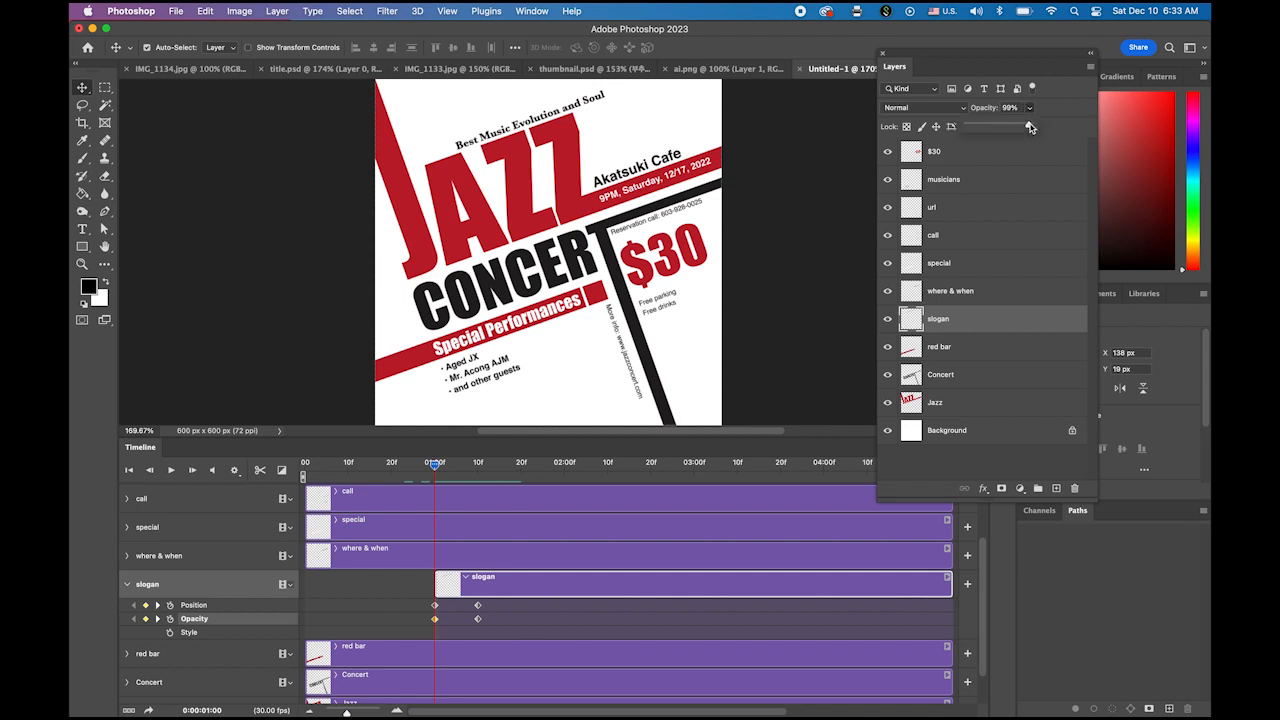
left_click_drag(1030, 127, 872, 137)
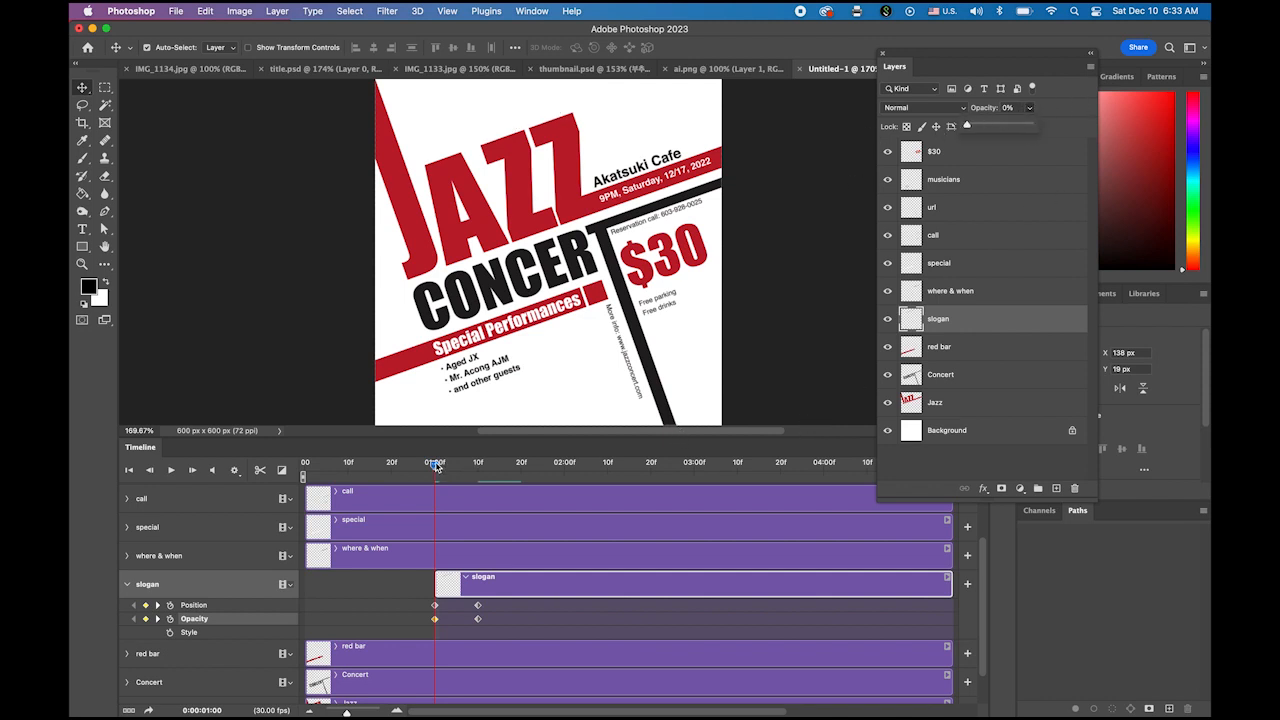
Step: Play the animation to preview the slogan's entrance, stop playback, and collapse the slogan track
key("space")
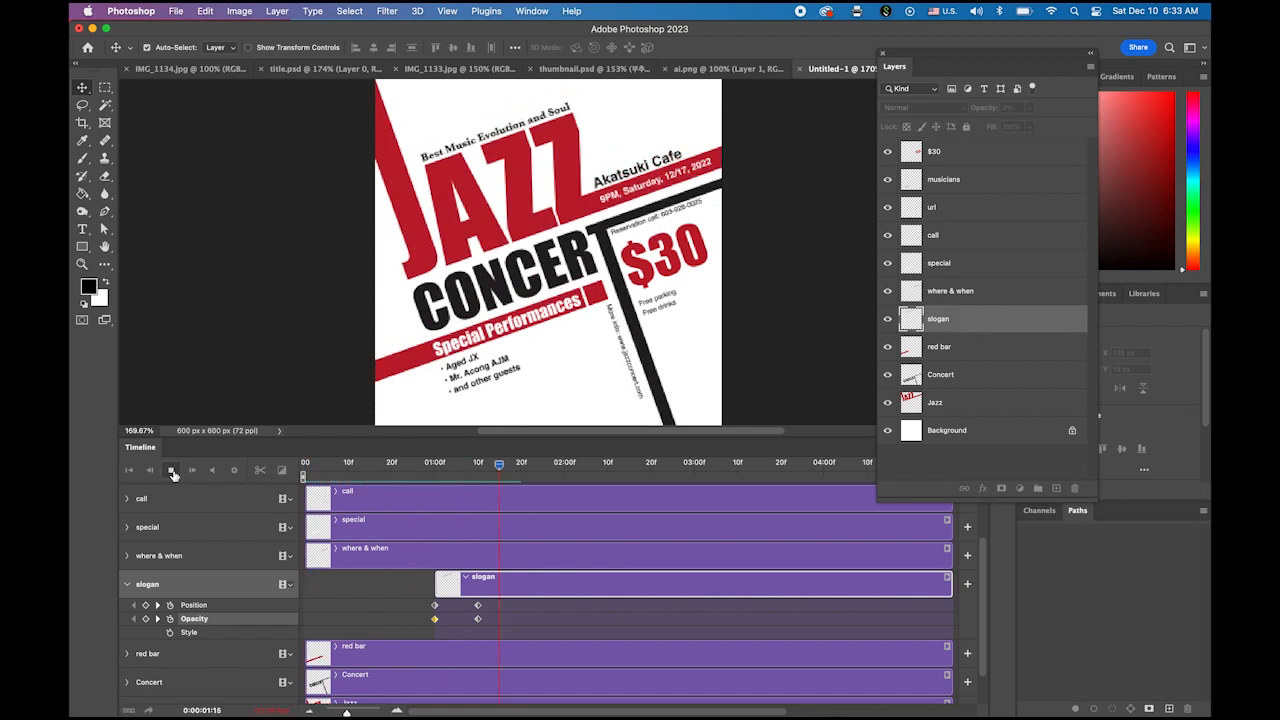
left_click(172, 472)
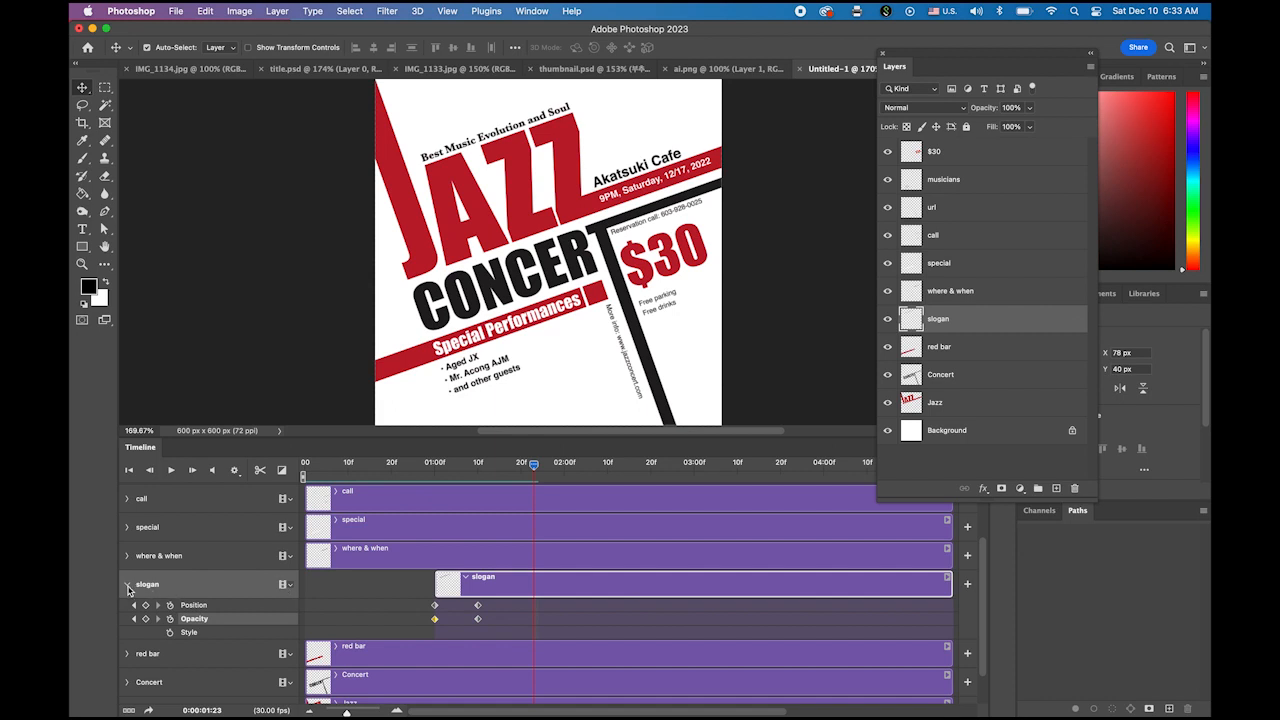
left_click(128, 588)
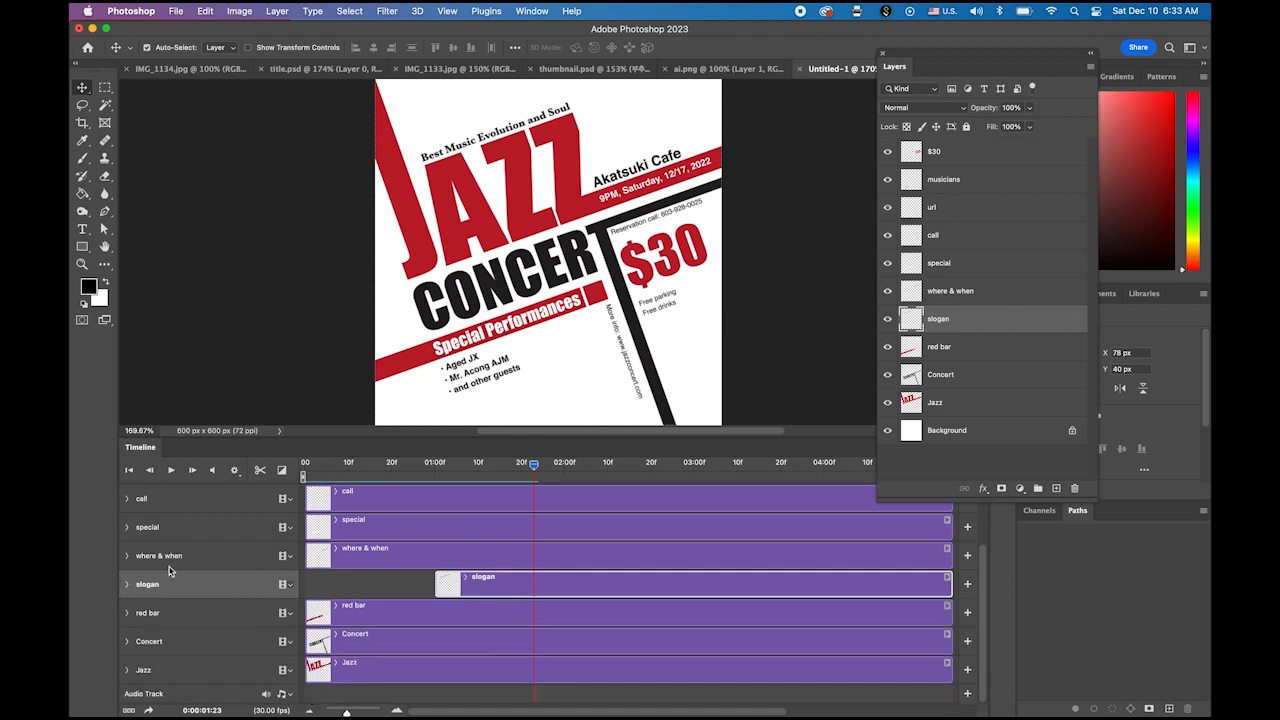
Step: Expand the where & when track and trim the start of its clip to 1 second
left_click(128, 557)
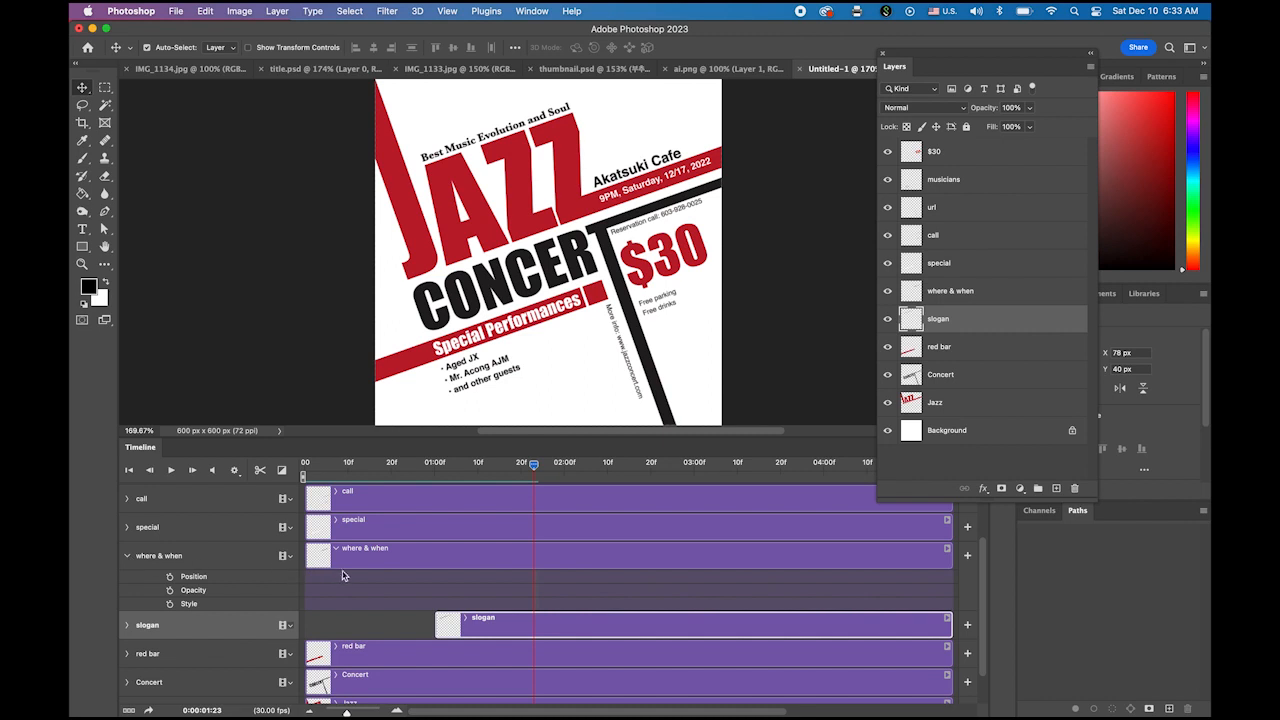
left_click(169, 566)
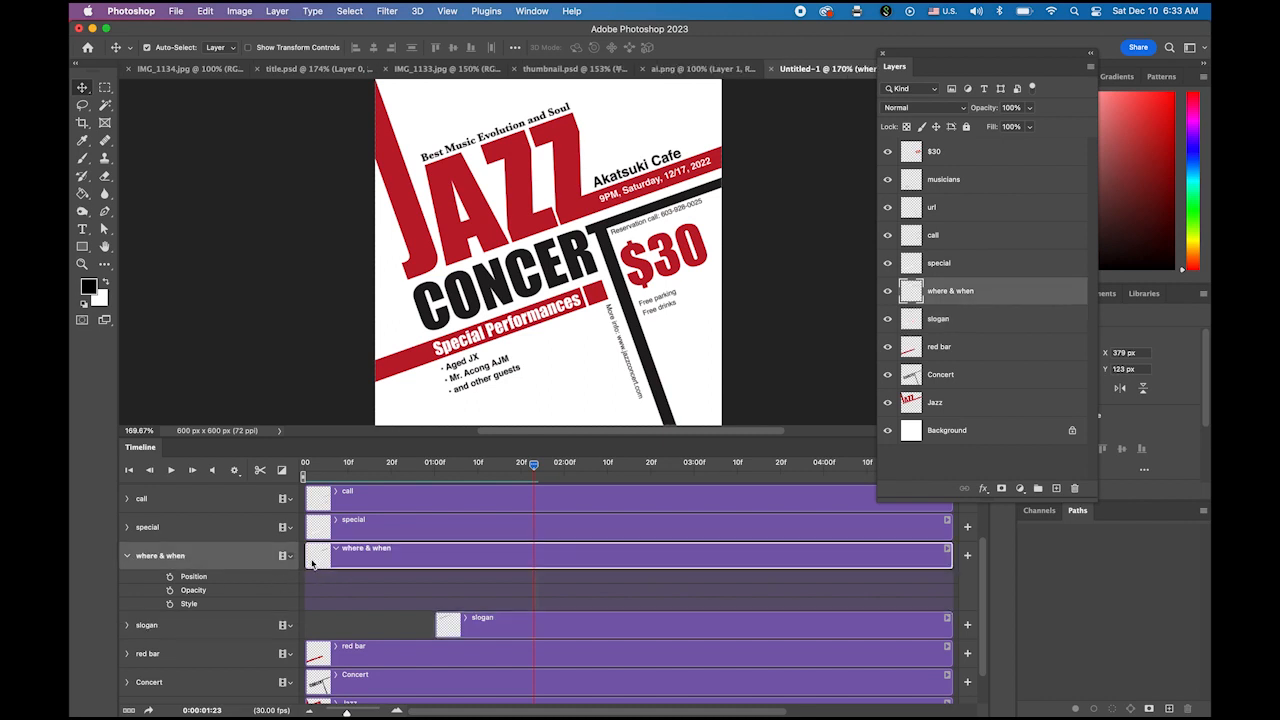
left_click_drag(307, 555, 435, 561)
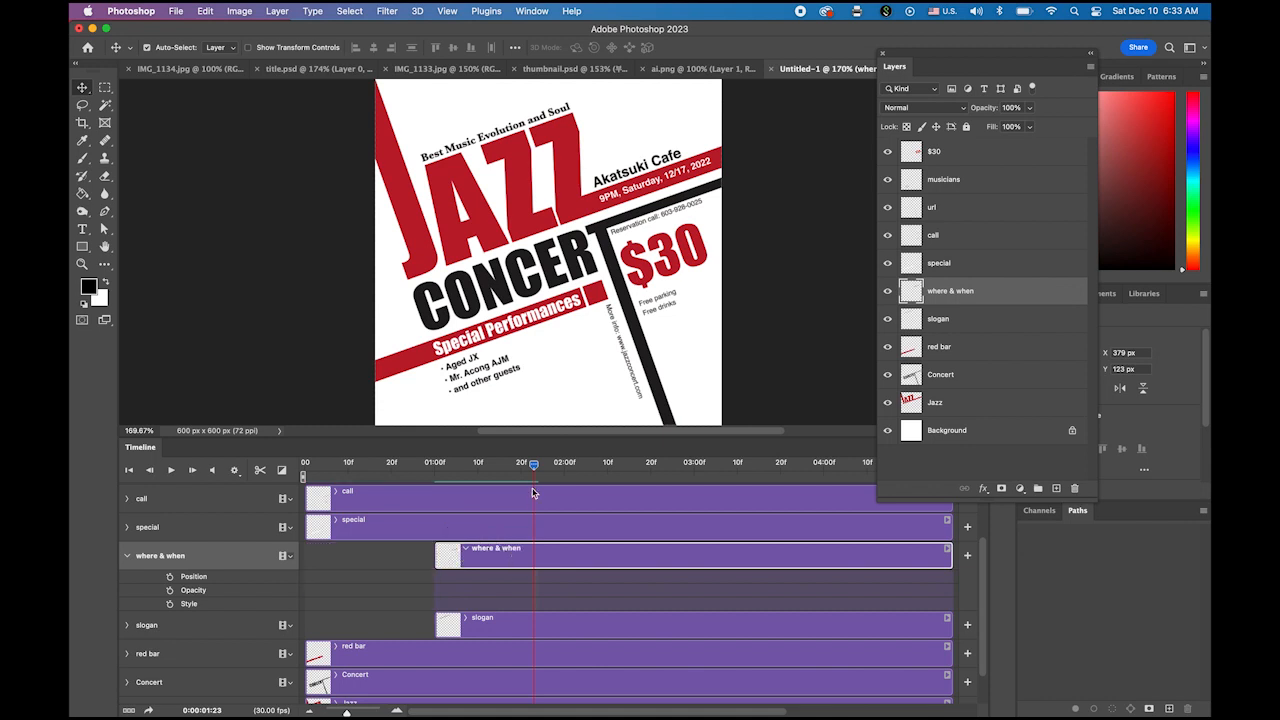
Step: Add Position keyframes to the where & when layer at 1 second and at 1 second 10 frames
left_click_drag(533, 466, 466, 468)
left_click_drag(442, 481, 434, 481)
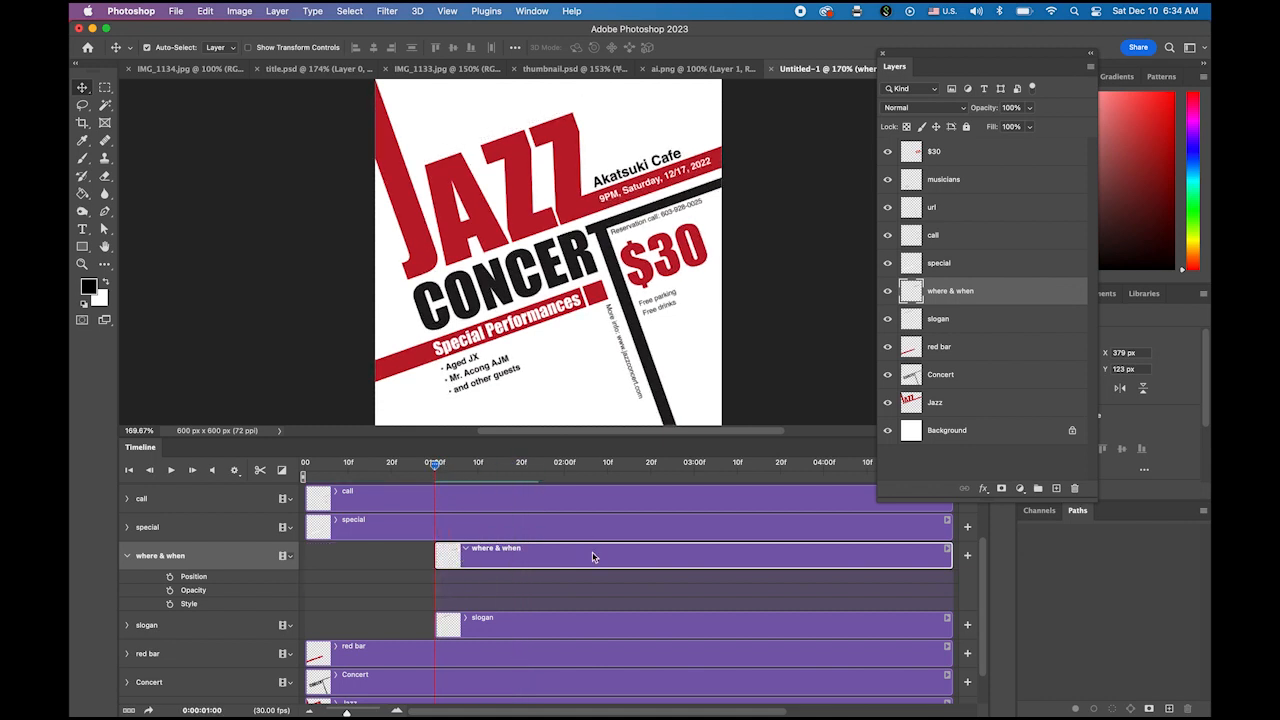
left_click(169, 577)
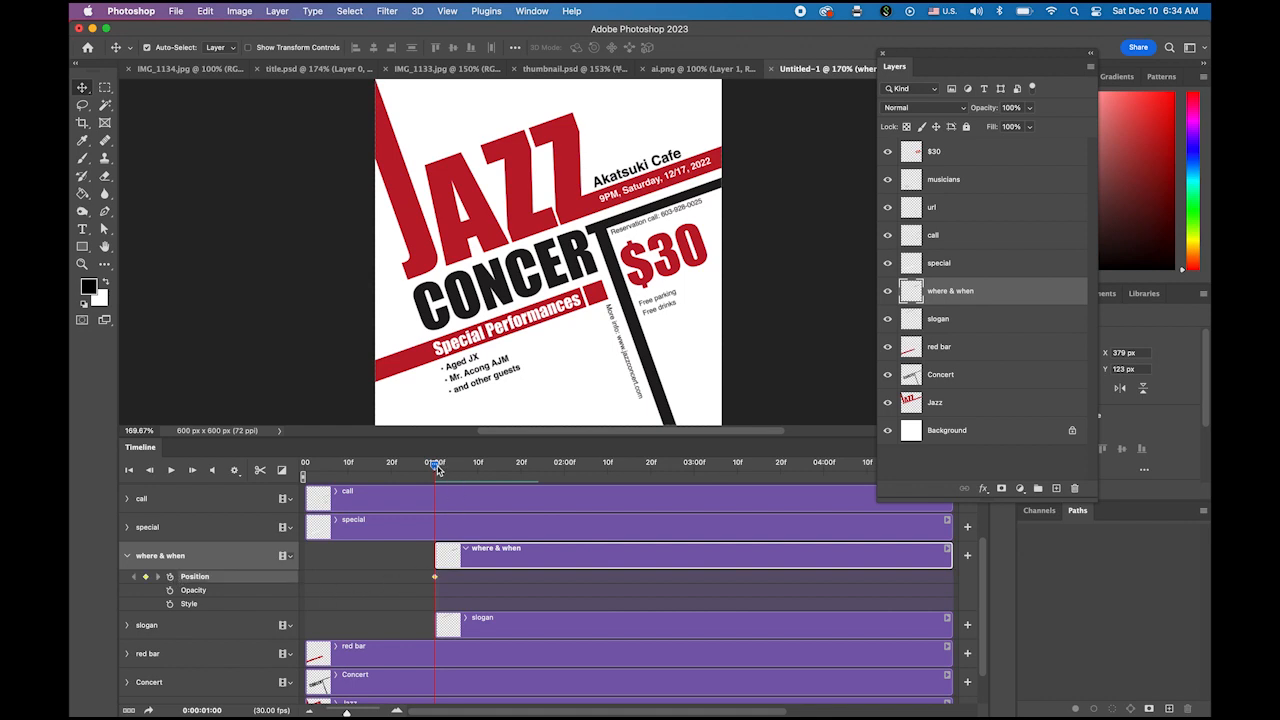
left_click_drag(436, 469, 477, 474)
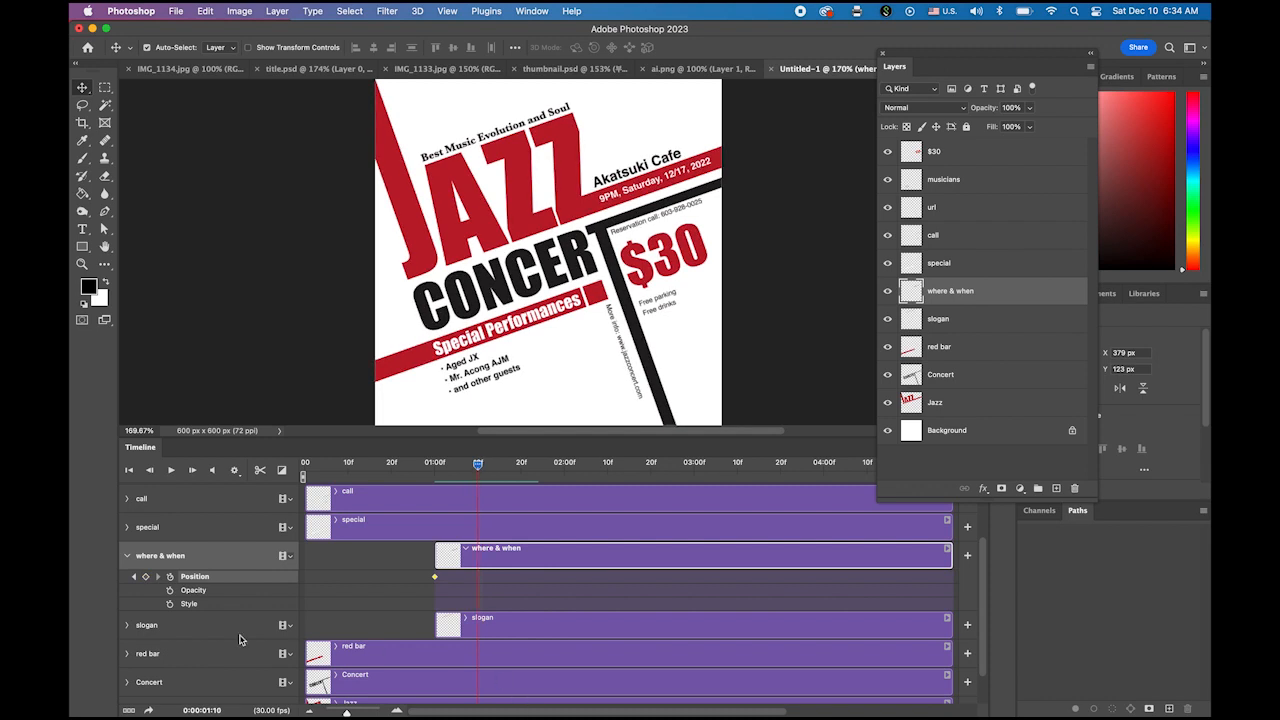
left_click(147, 577)
Step: Move the where & when text to X 307 px, Y 148 px at its 1-second Position keyframe
left_click_drag(469, 468, 435, 470)
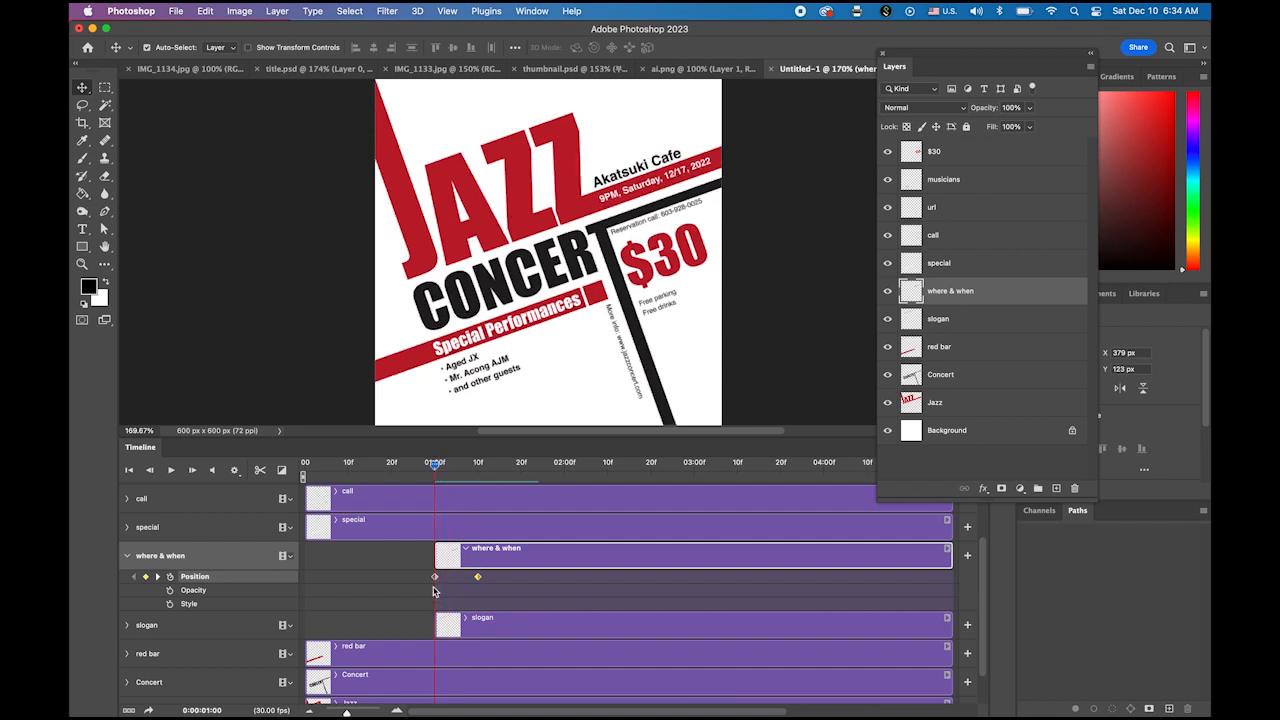
left_click(435, 578)
left_click(651, 176)
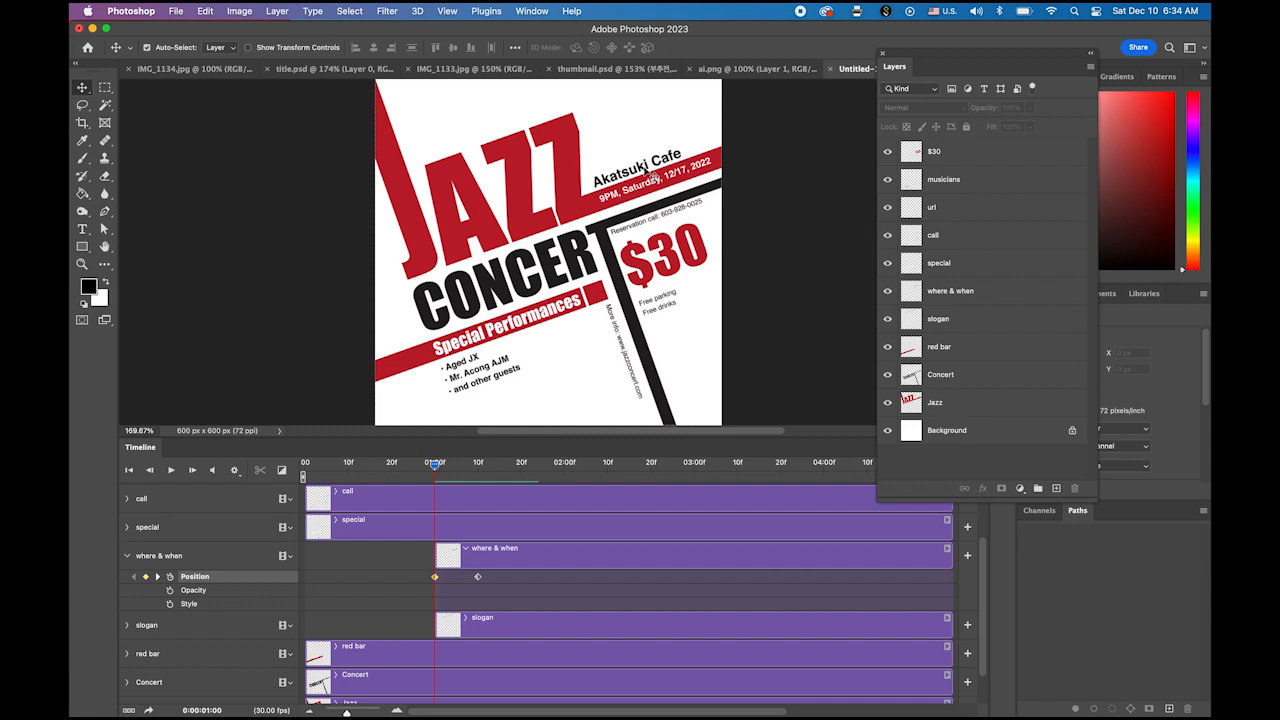
left_click(651, 176)
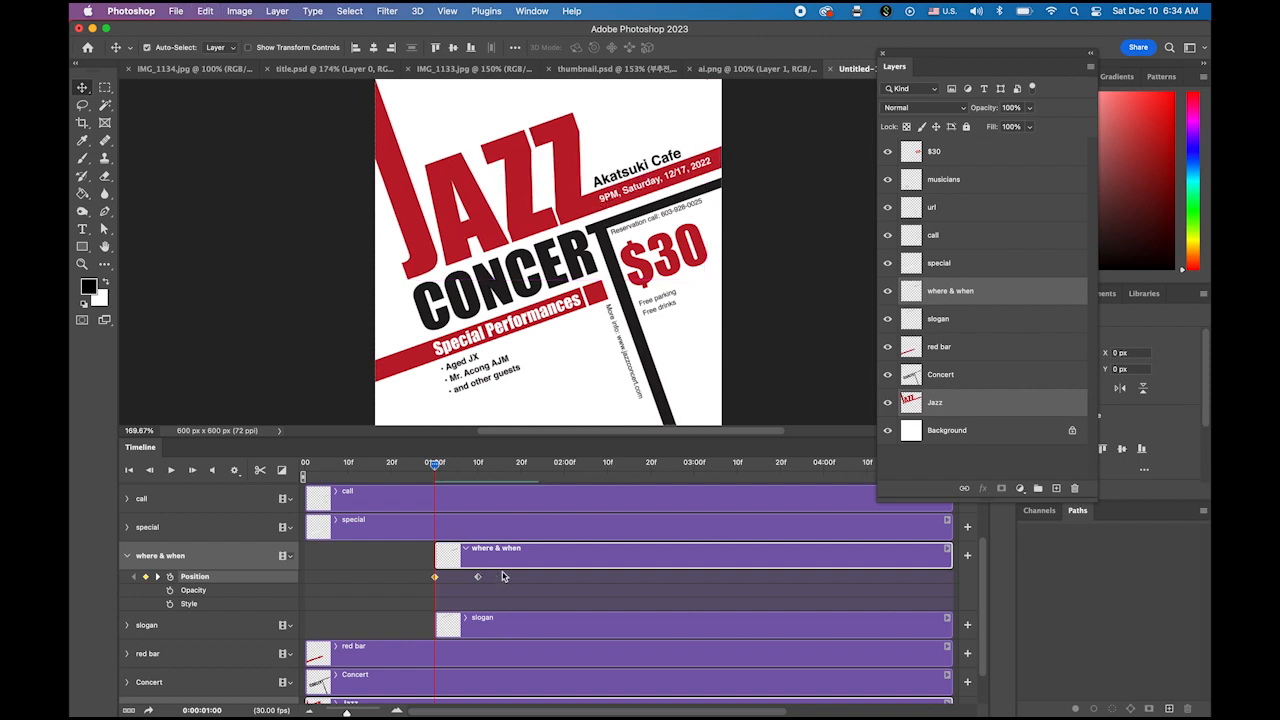
left_click(234, 558)
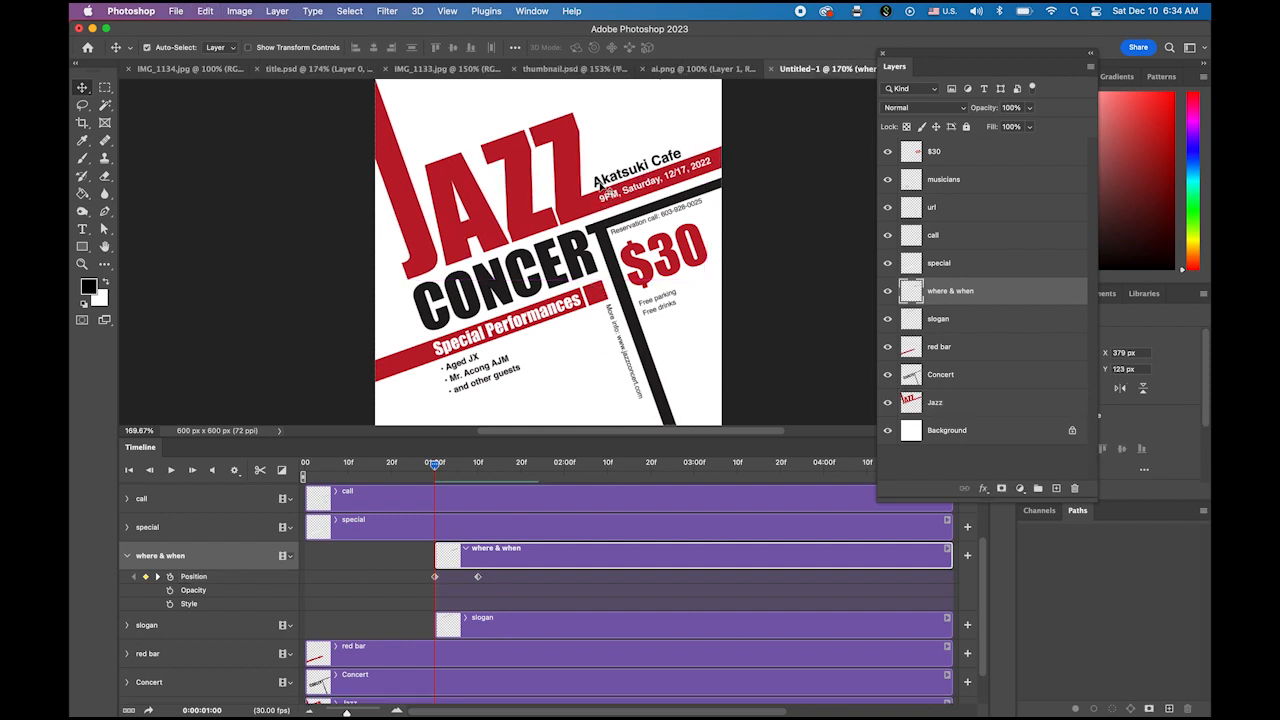
left_click_drag(600, 188, 571, 201)
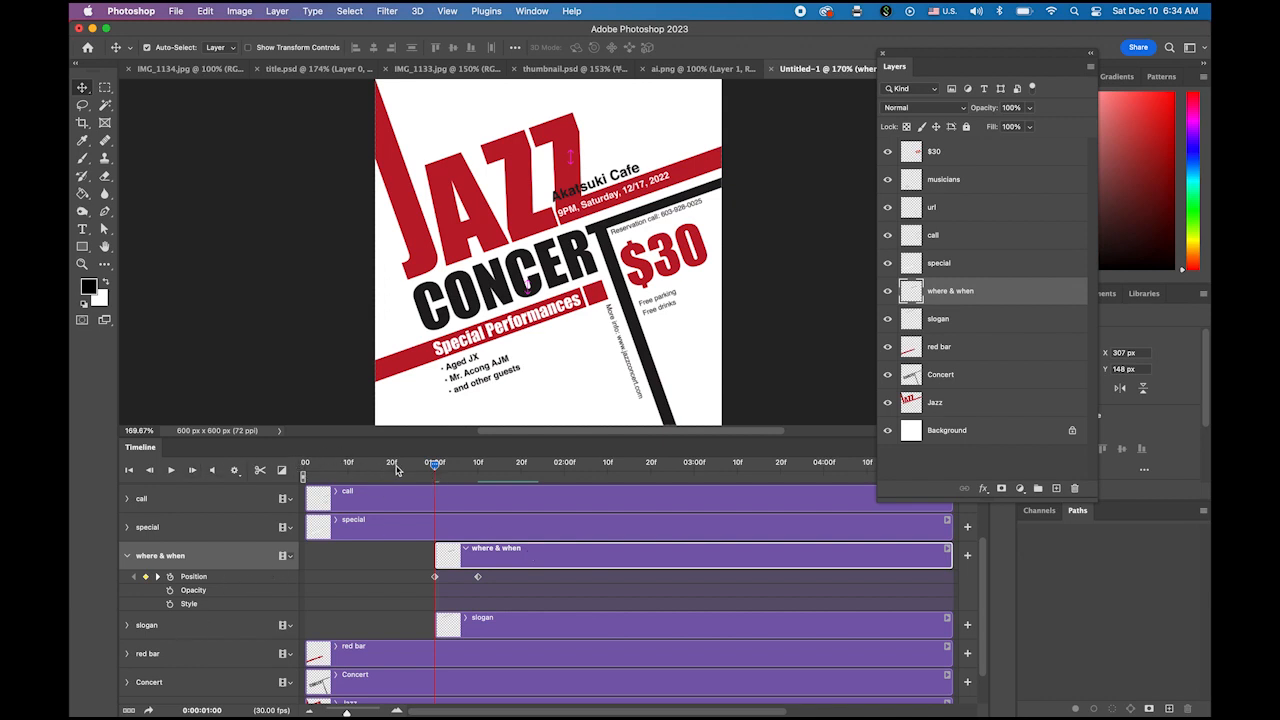
mouse_move(433, 467)
left_mouse_down()
mouse_move(478, 467)
mouse_move(410, 467)
mouse_move(469, 467)
mouse_move(434, 467)
left_mouse_up()
left_click(435, 577)
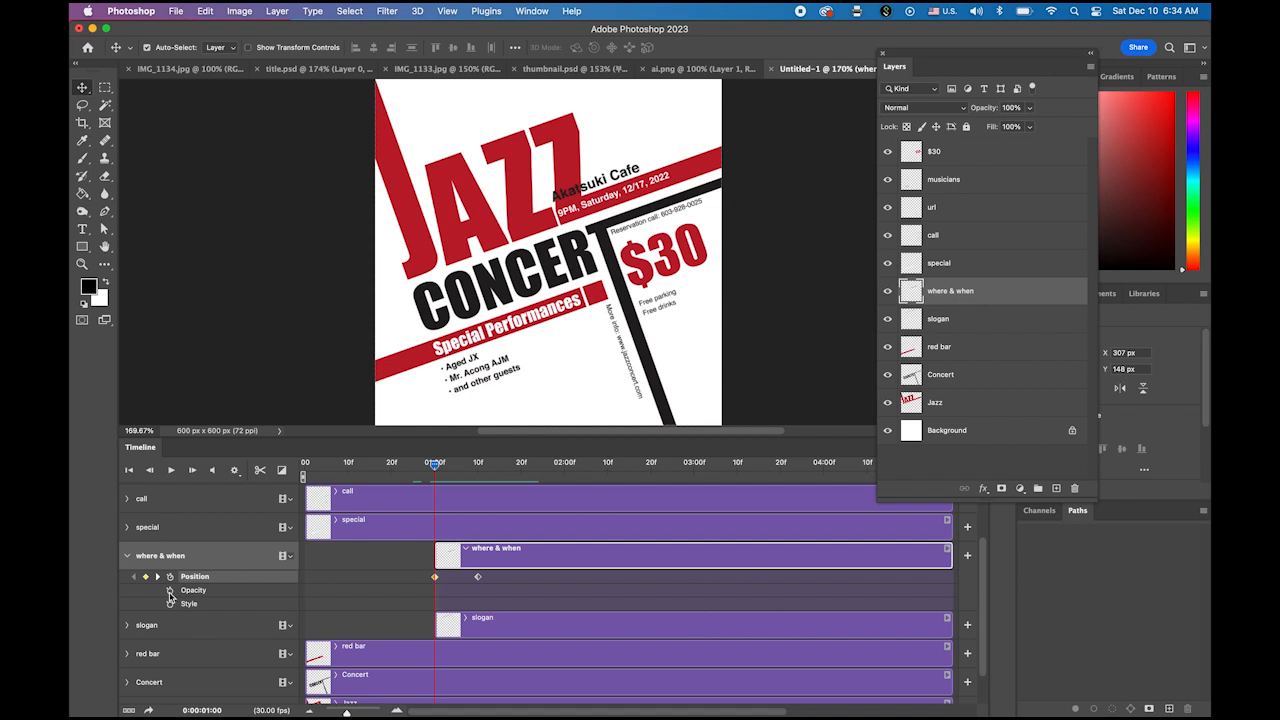
Step: Add Opacity keyframes to the where & when layer at 1 second and at 1 second 10 frames
left_click(170, 592)
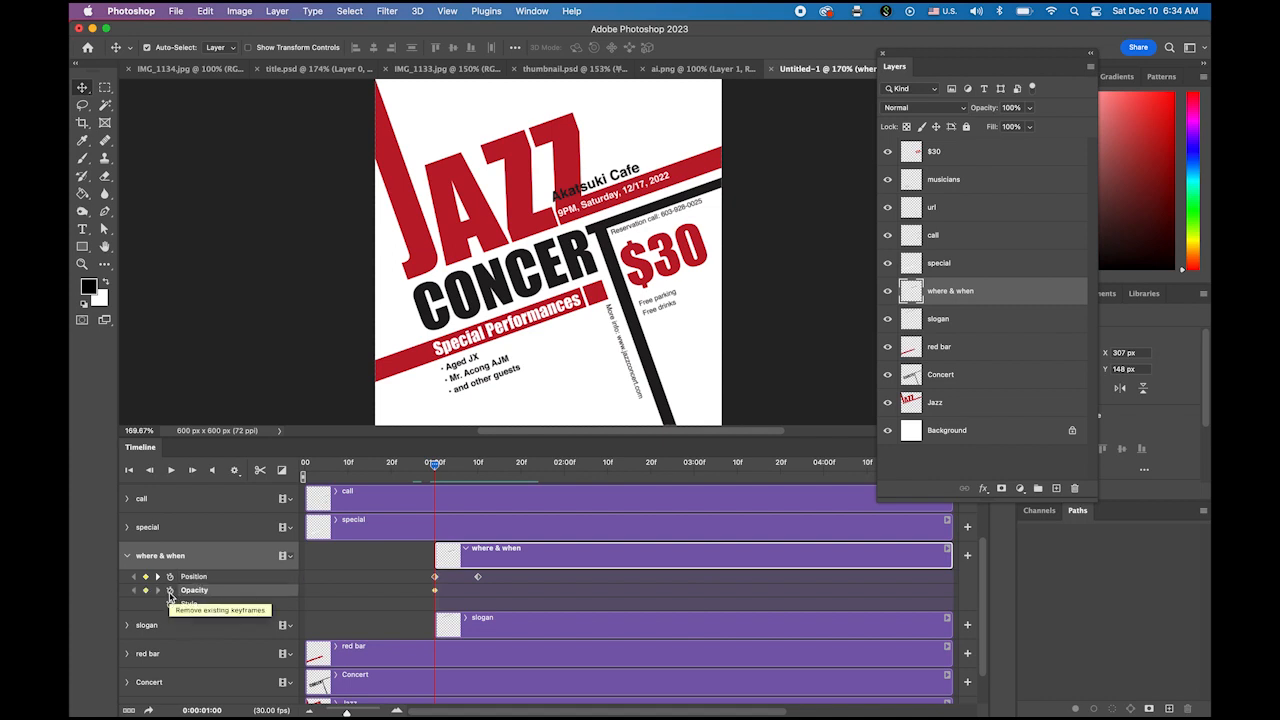
left_click_drag(435, 467, 478, 473)
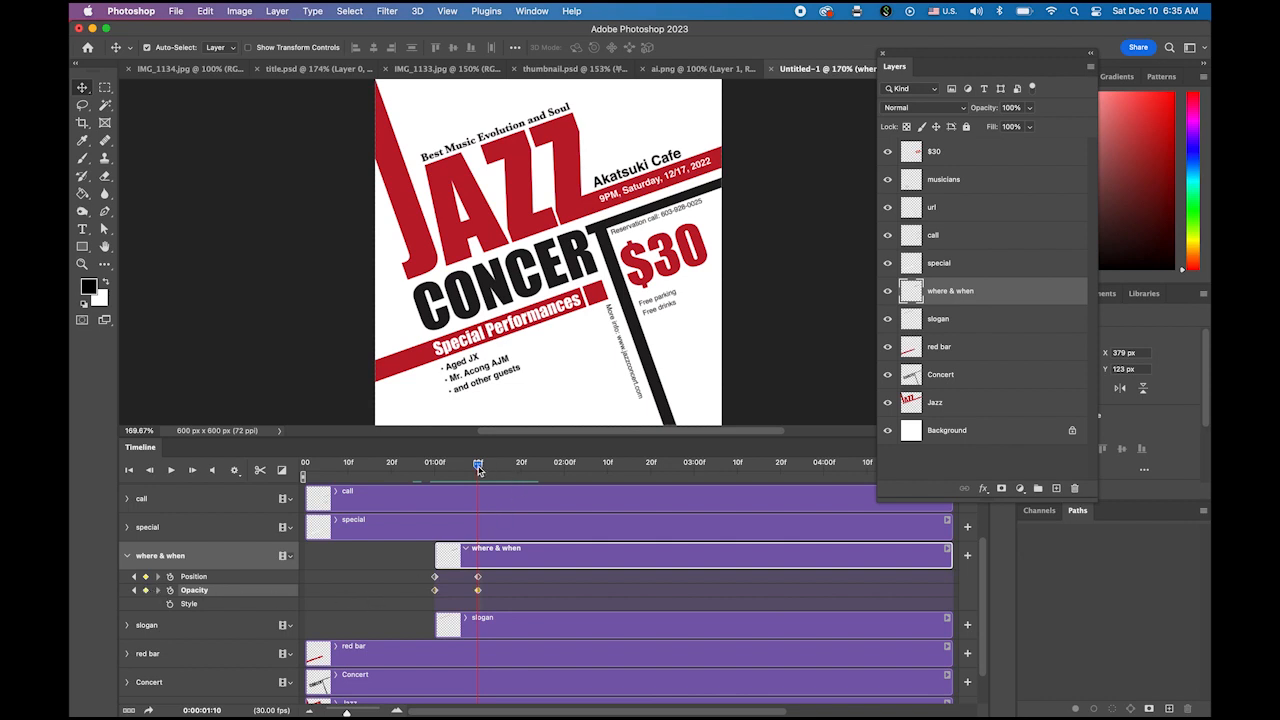
left_click_drag(478, 470, 435, 470)
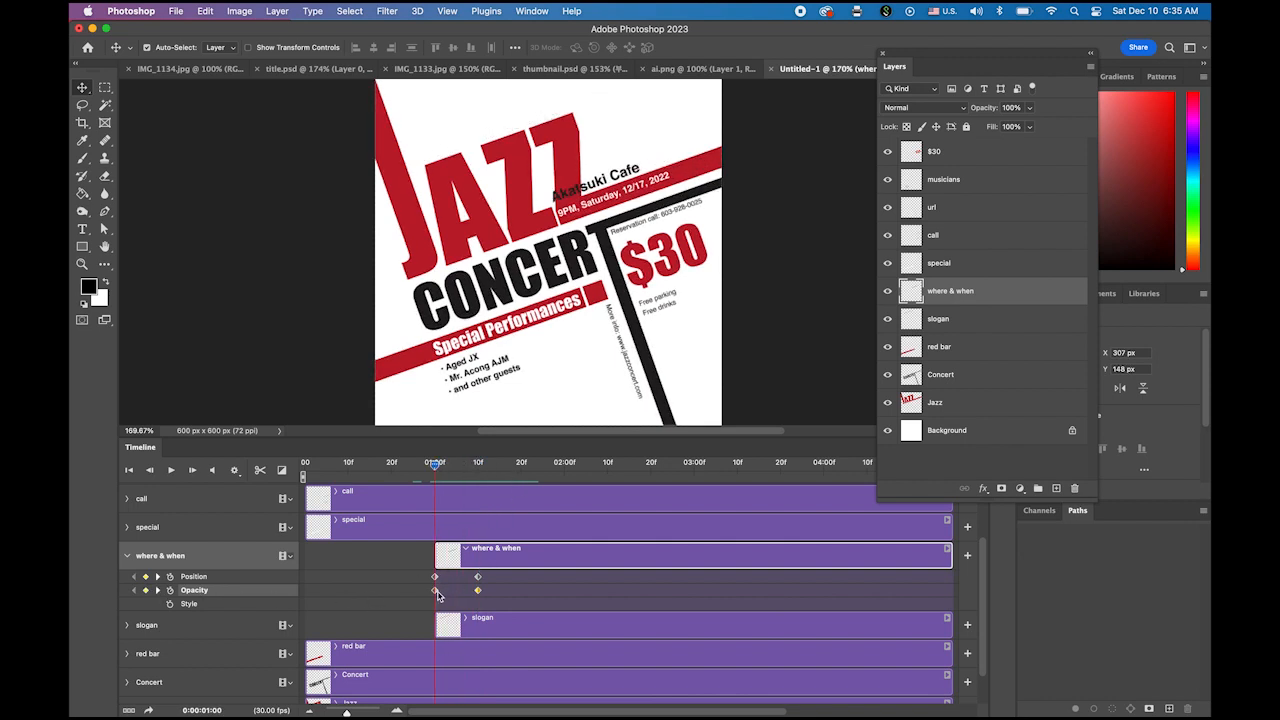
Step: Set the where & when layer's opacity to 0% at its 1-second keyframe and collapse its track
left_click(435, 590)
left_click(1028, 109)
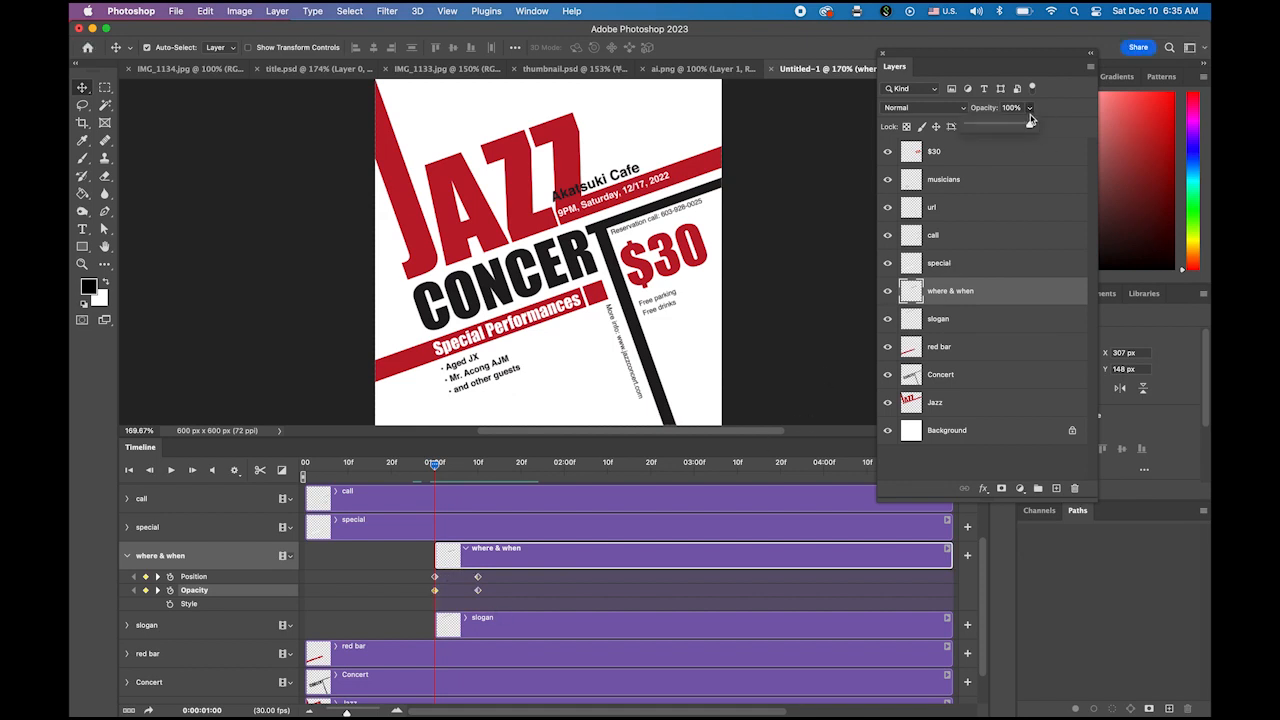
left_click_drag(1028, 126, 940, 128)
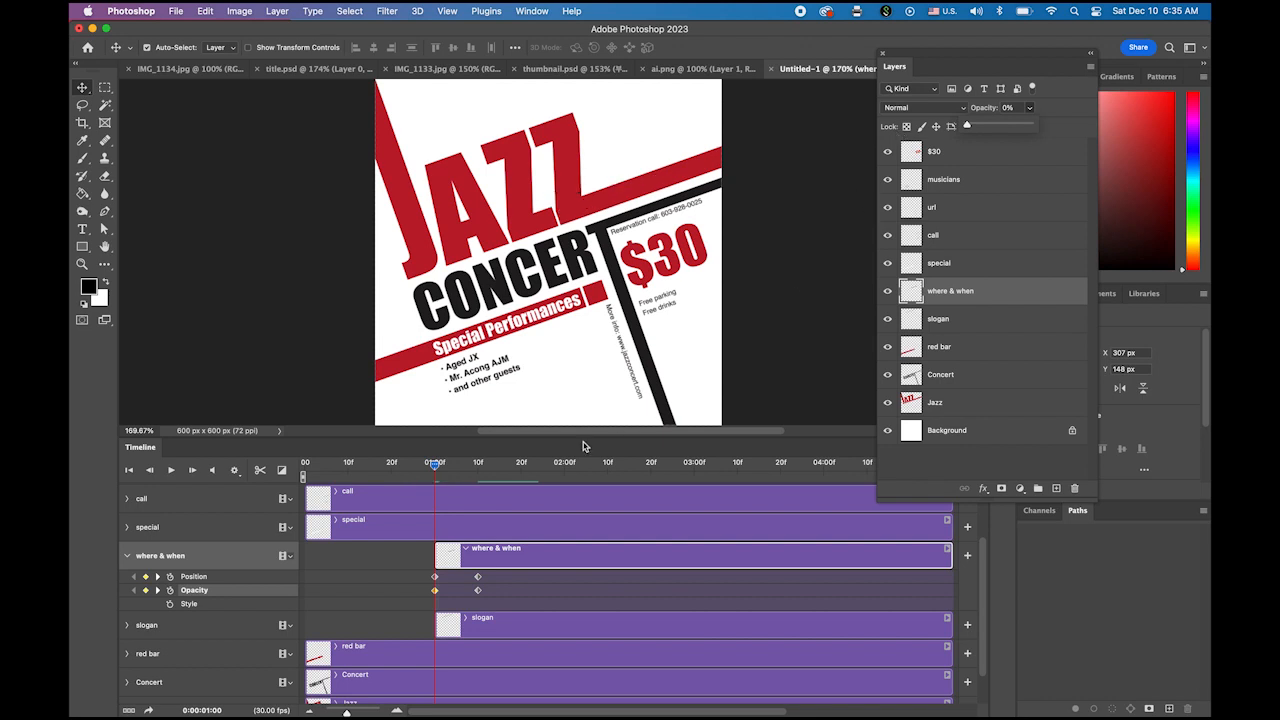
mouse_move(444, 477)
left_mouse_down()
mouse_move(508, 474)
mouse_move(427, 477)
left_mouse_up()
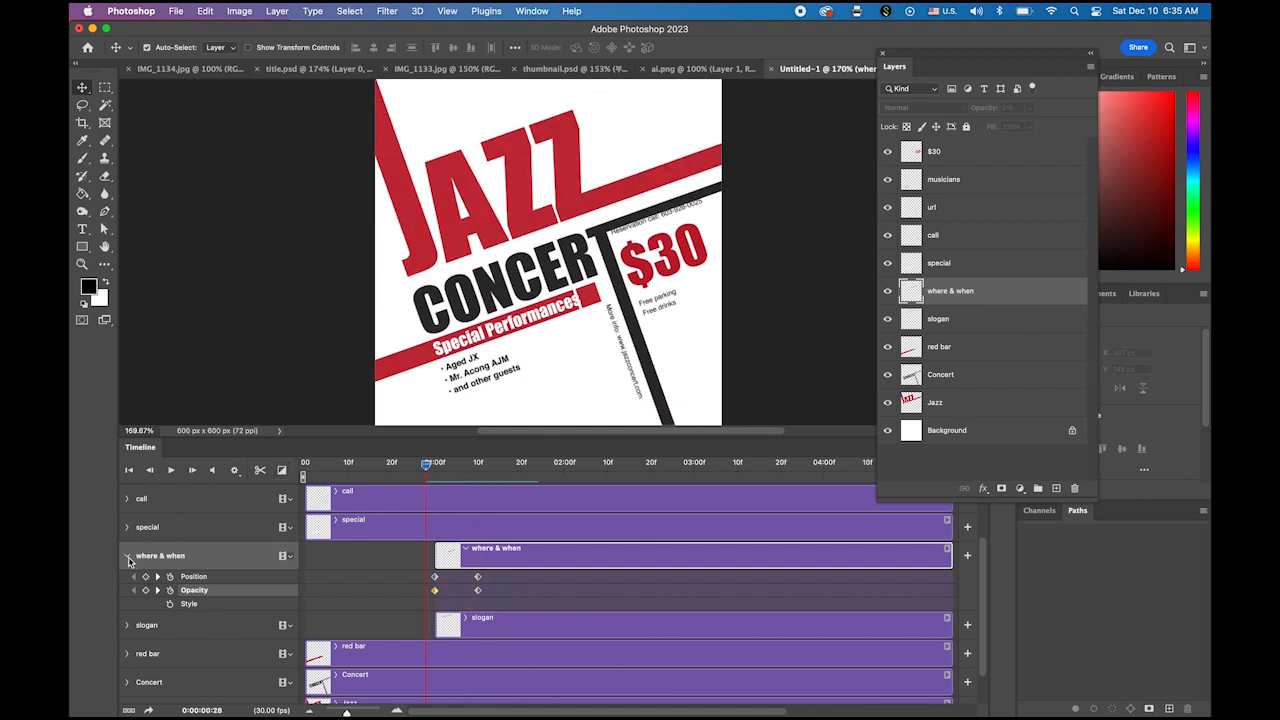
left_click(127, 558)
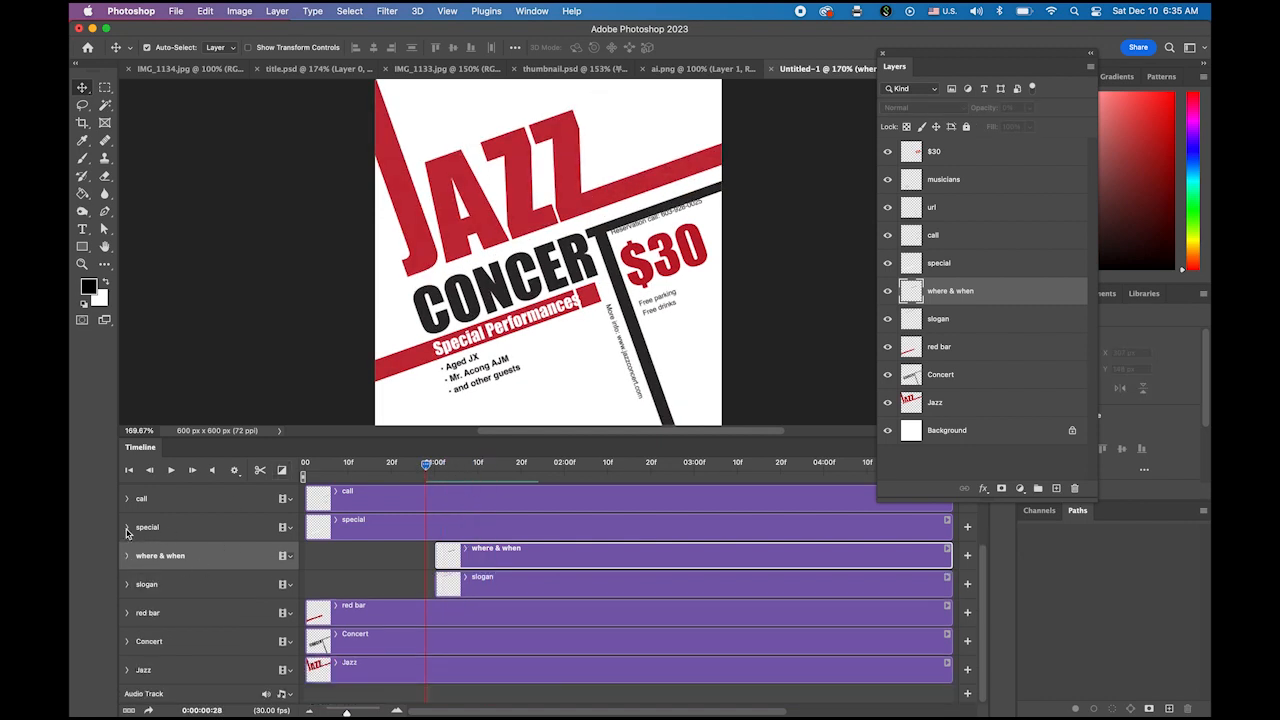
Step: Expand the special track and trim the start of its clip to 1 second
left_click(127, 529)
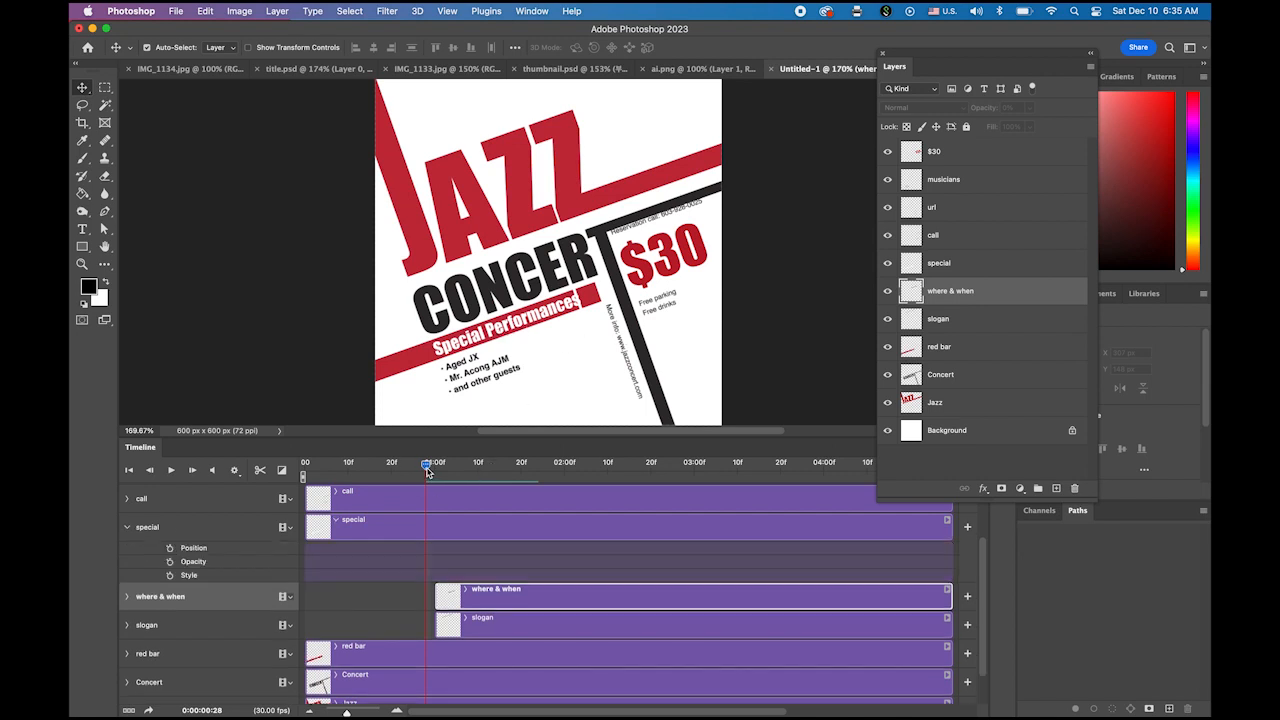
left_click_drag(427, 472, 434, 470)
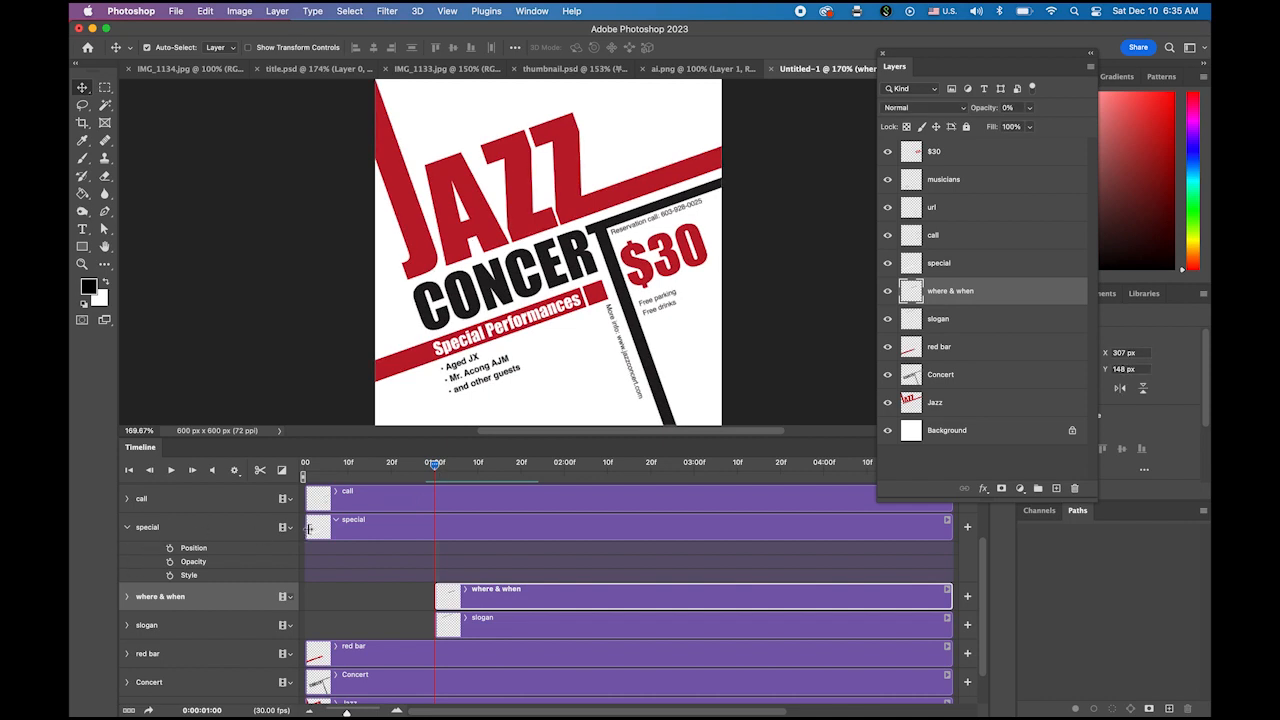
left_click_drag(307, 527, 434, 537)
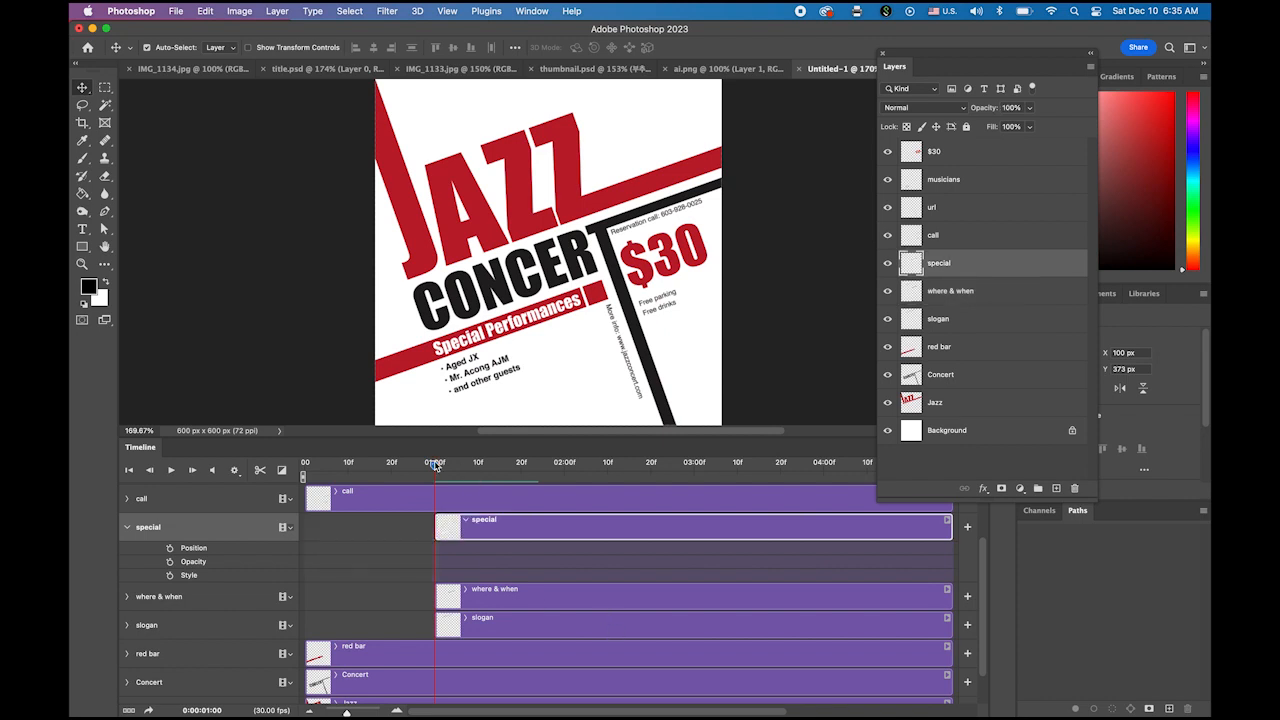
Step: Add Position keyframes to the special layer at 1 second and at 1 second 10 frames
left_click(170, 549)
left_click_drag(436, 465, 478, 467)
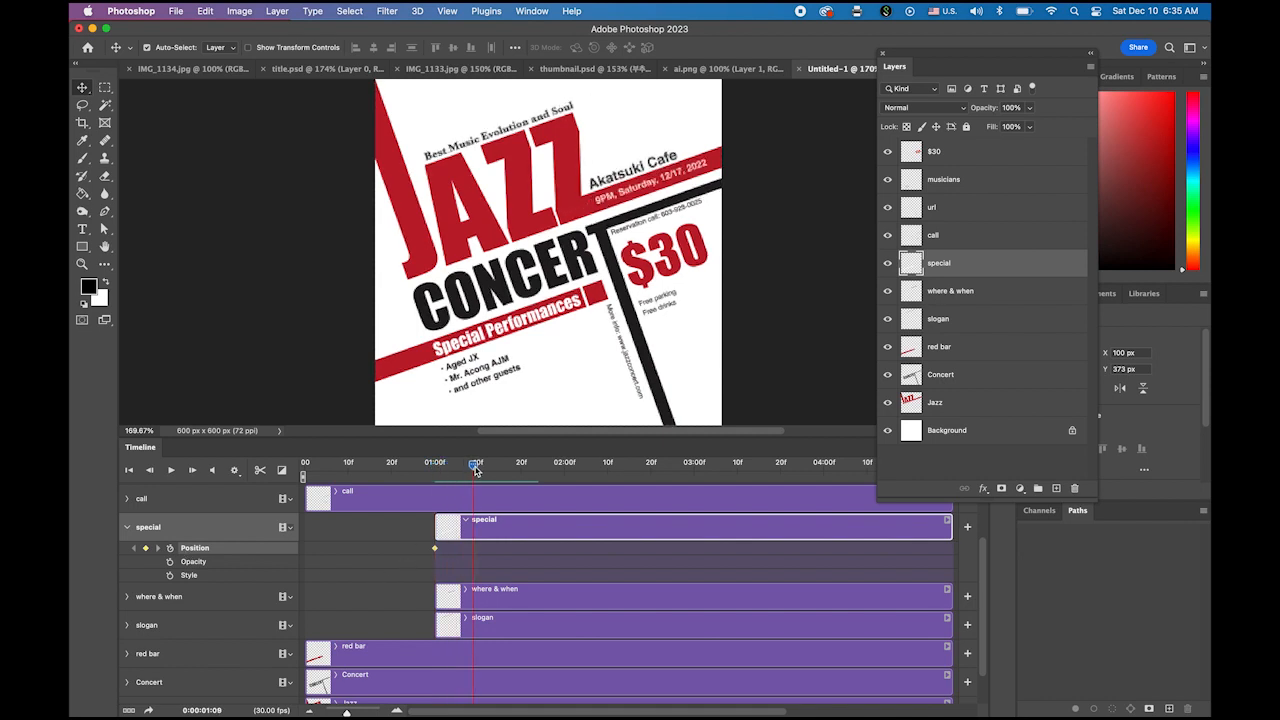
left_click(146, 549)
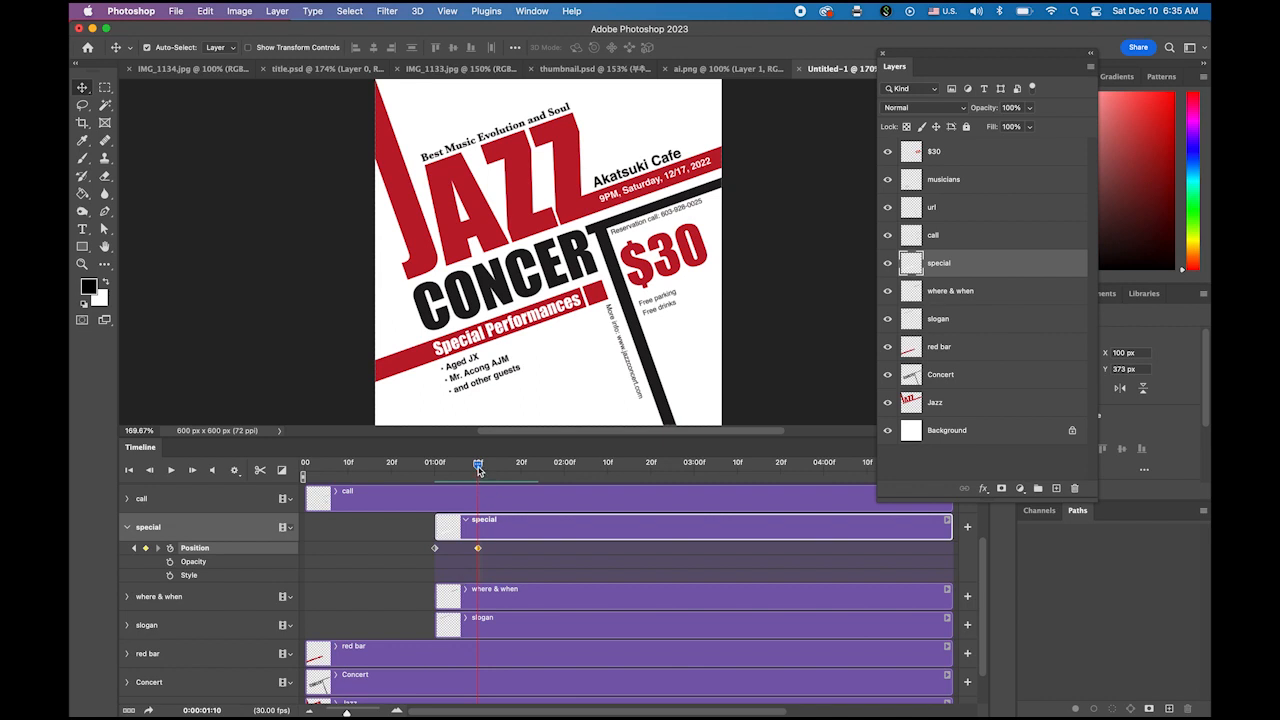
Step: Move the Special Performances text to X 12 px, Y 403 px at its 1-second Position keyframe and preview the motion
left_click_drag(478, 469, 435, 470)
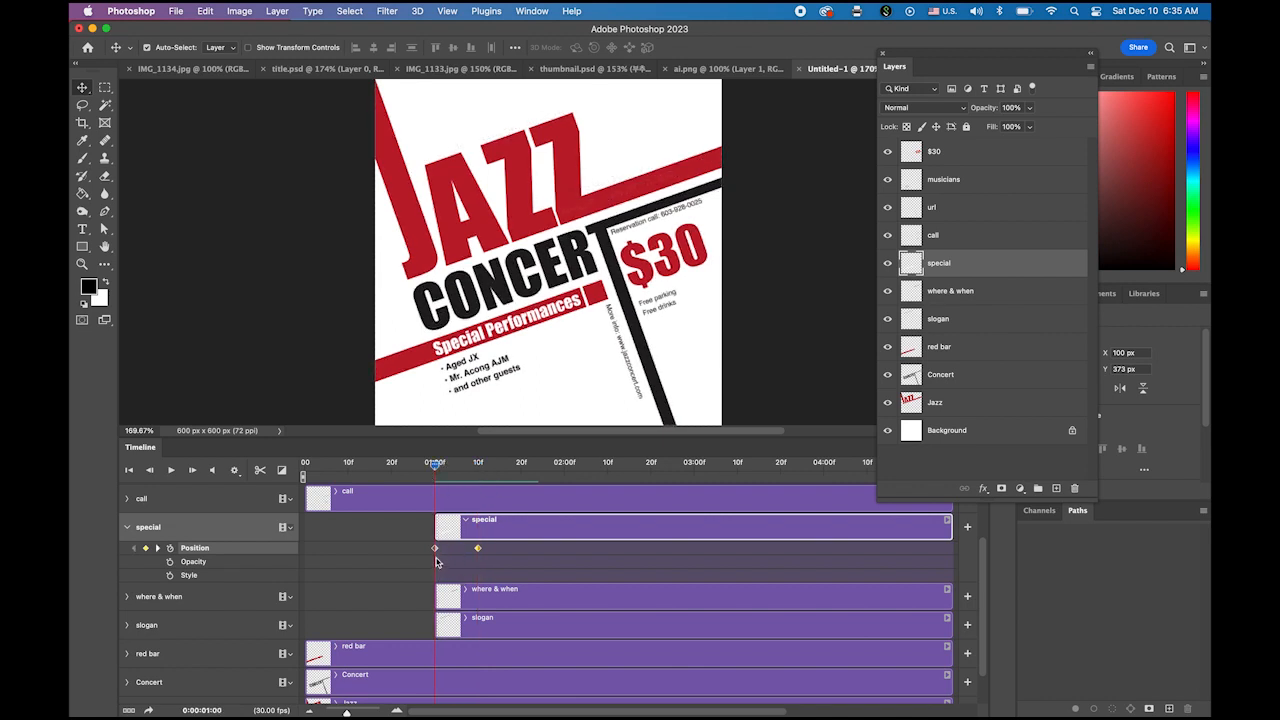
left_click(435, 549)
left_click_drag(518, 330, 460, 349)
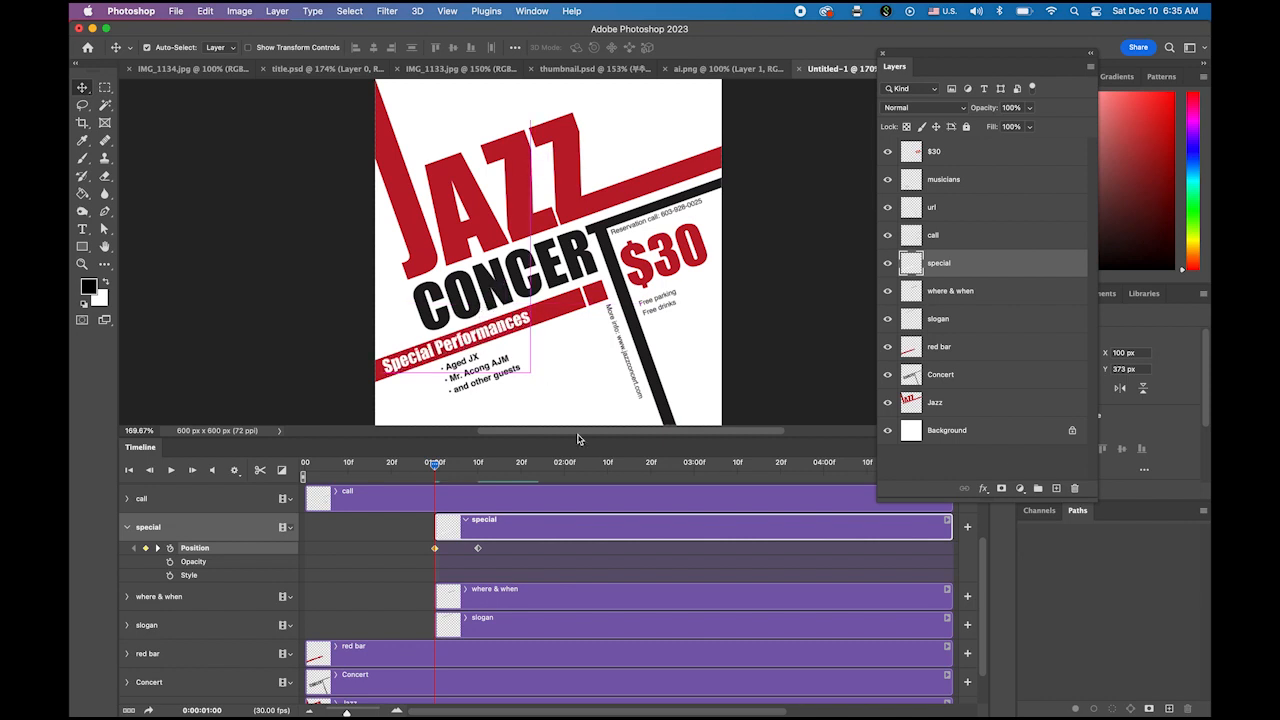
key("space")
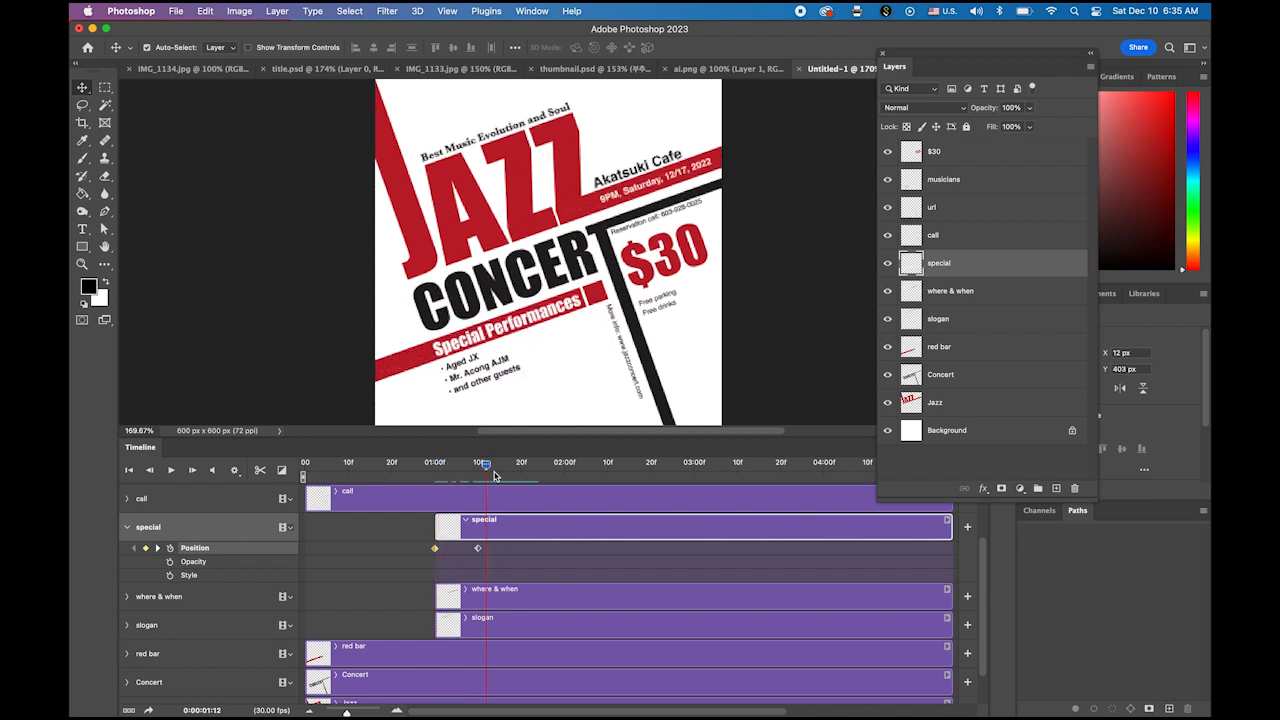
Step: Add Opacity keyframes to the special layer at 1 second and at 1 second 10 frames
mouse_move(438, 478)
left_mouse_down()
mouse_move(495, 478)
mouse_move(434, 480)
left_mouse_up()
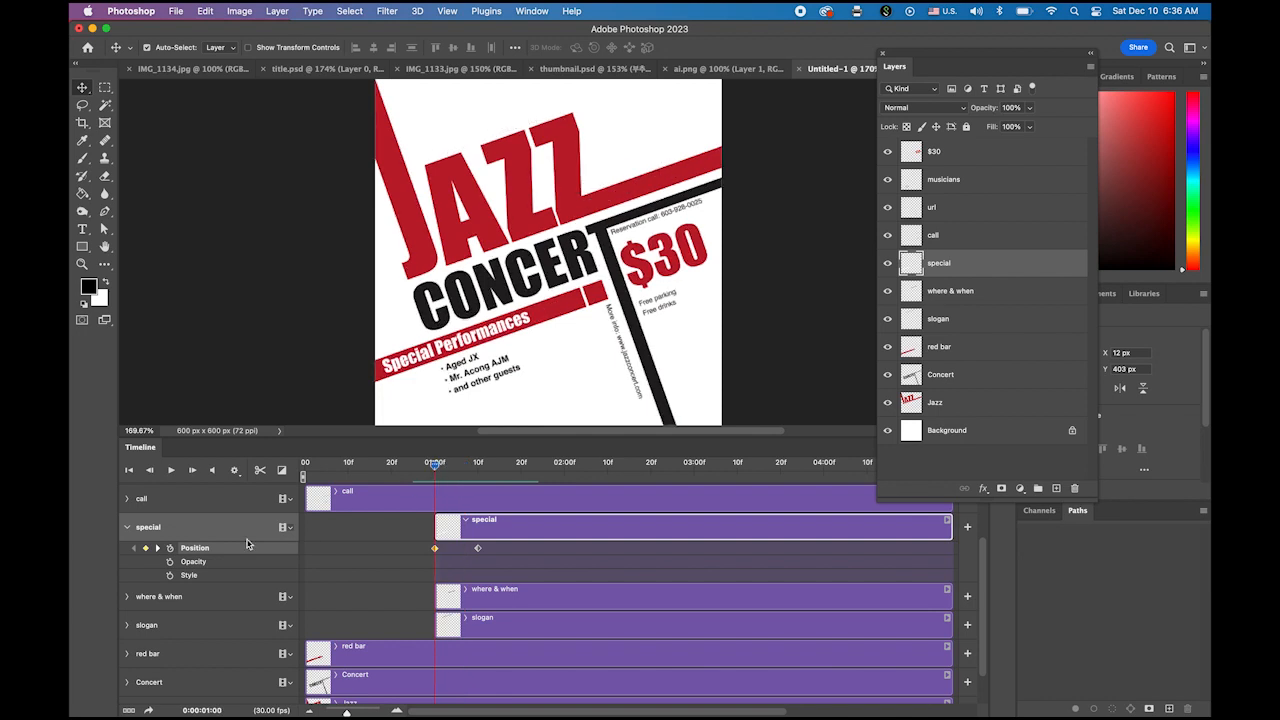
left_click(168, 564)
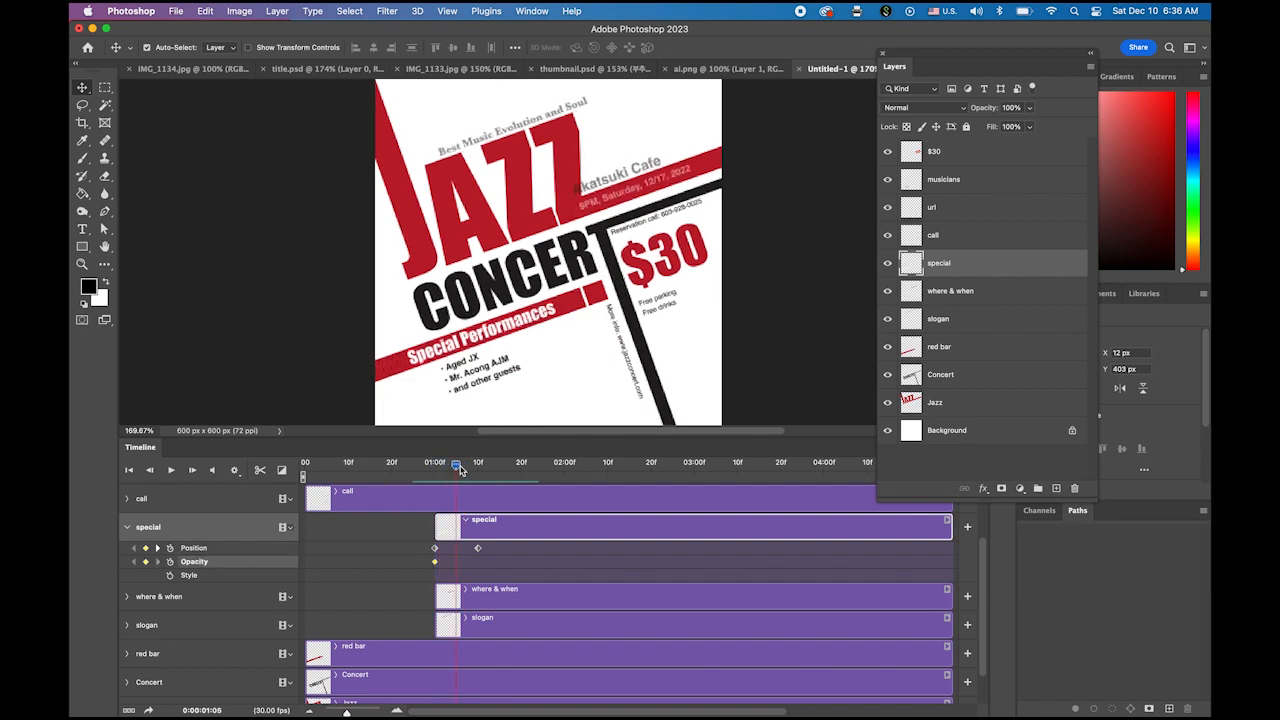
left_click_drag(436, 476, 477, 478)
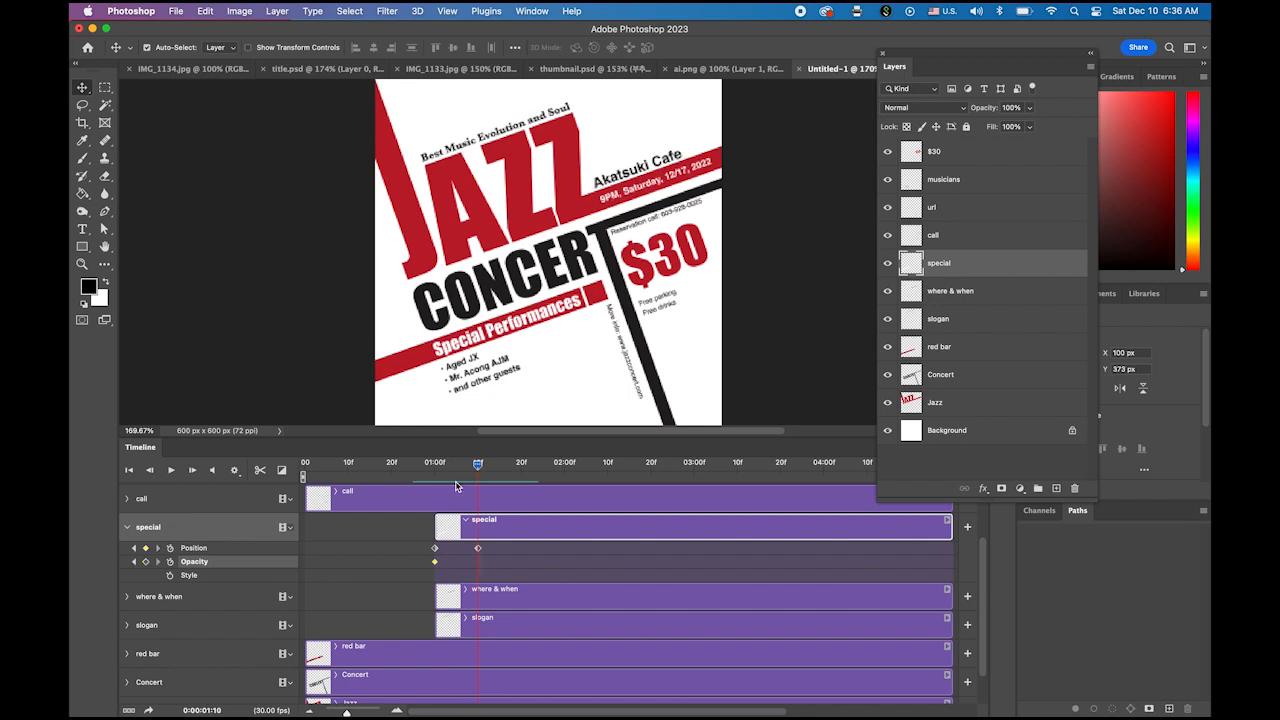
left_click(146, 562)
Step: Set the special layer's opacity to 0% at its 1-second keyframe and collapse its track
left_click_drag(477, 466, 435, 466)
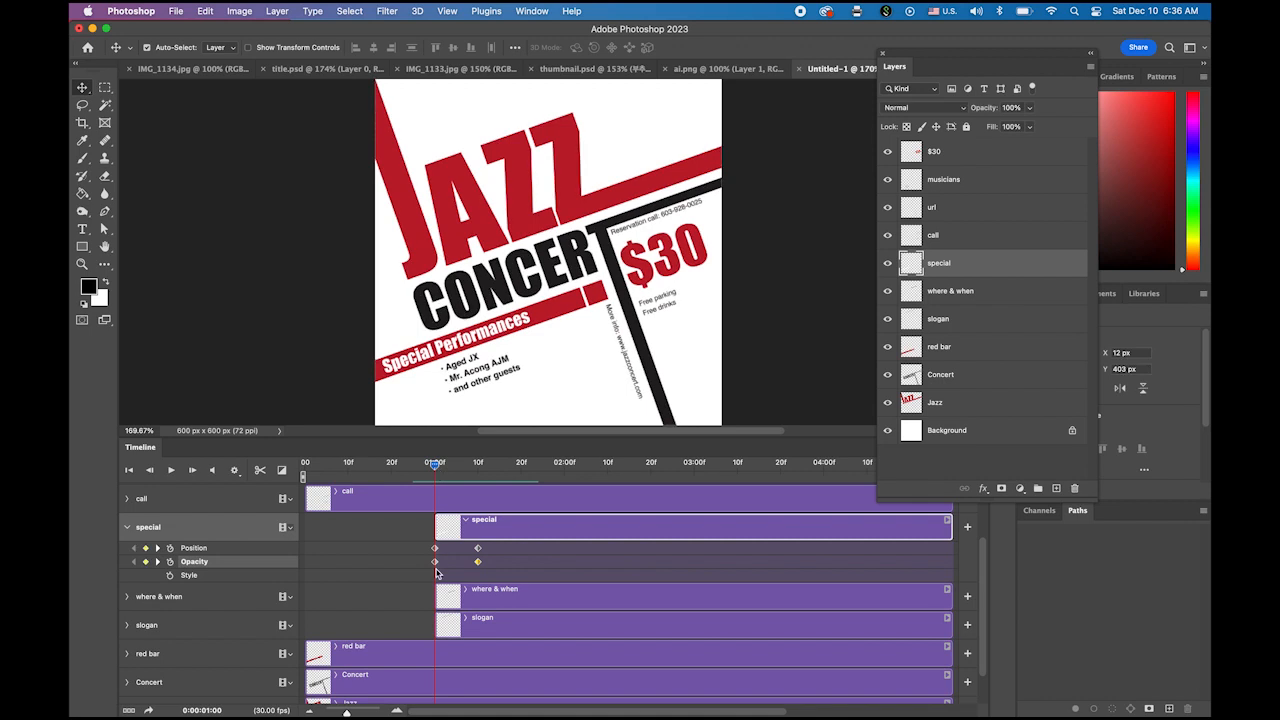
left_click(1029, 108)
left_click_drag(1029, 126, 890, 133)
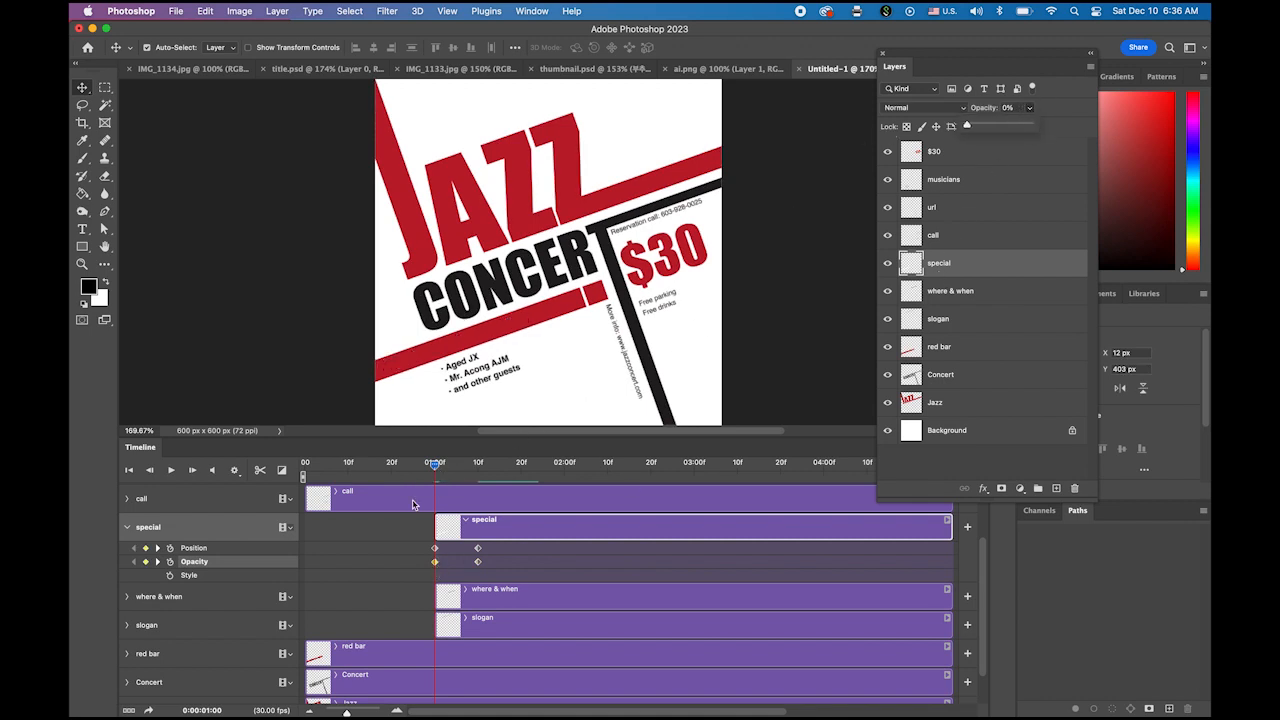
left_click_drag(437, 470, 480, 484)
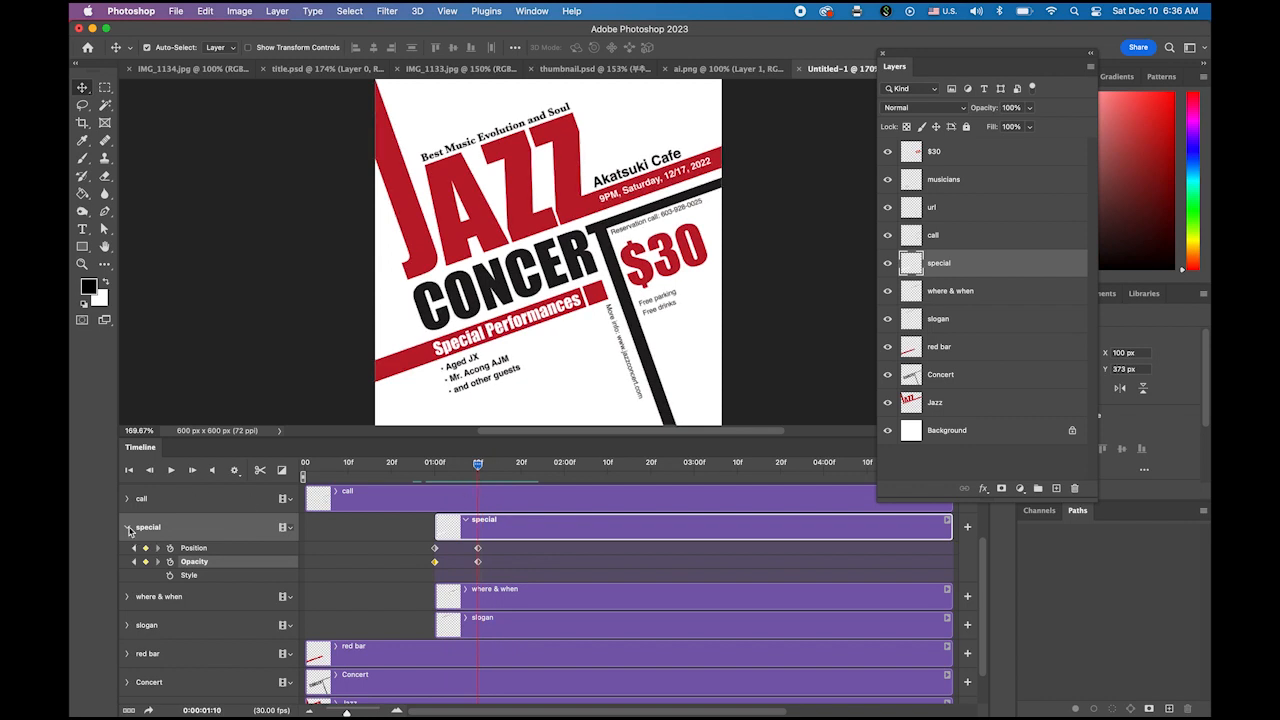
left_click(127, 528)
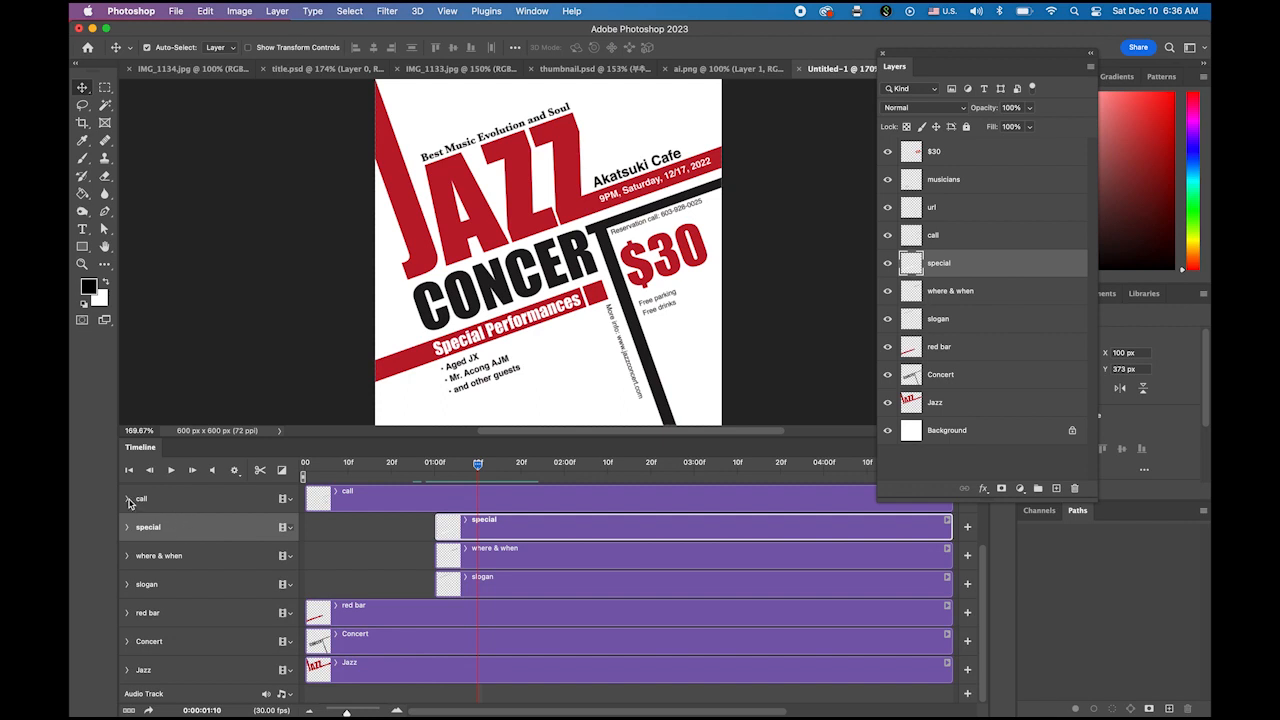
Step: Trim the start of the call clip to 1 second 20 frames and bring the playhead to that time
left_click(186, 503)
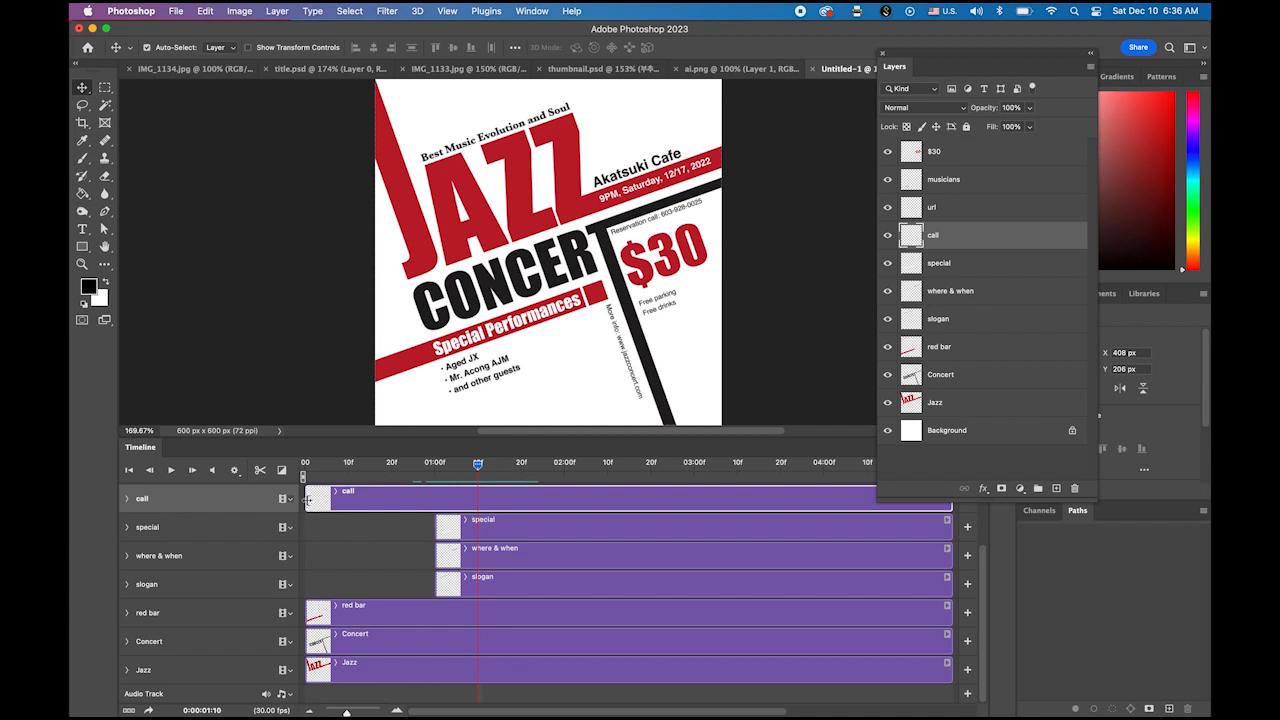
left_click_drag(307, 500, 523, 510)
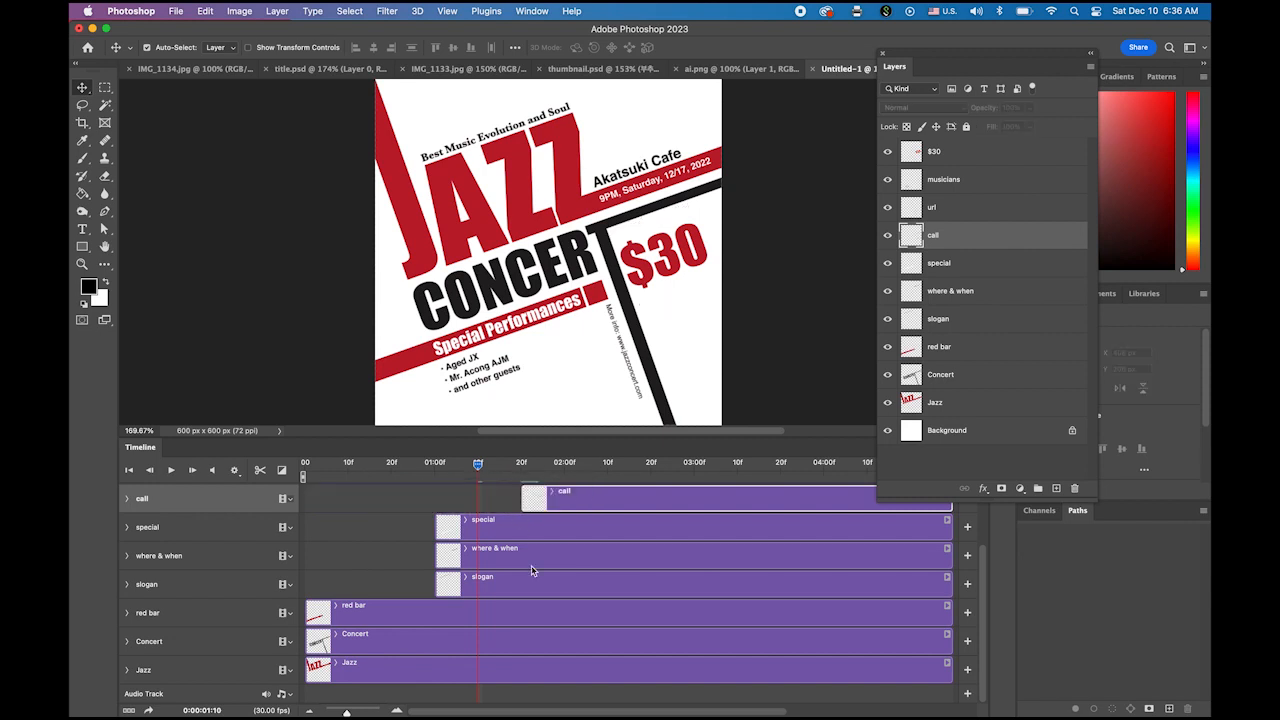
left_click_drag(480, 467, 521, 478)
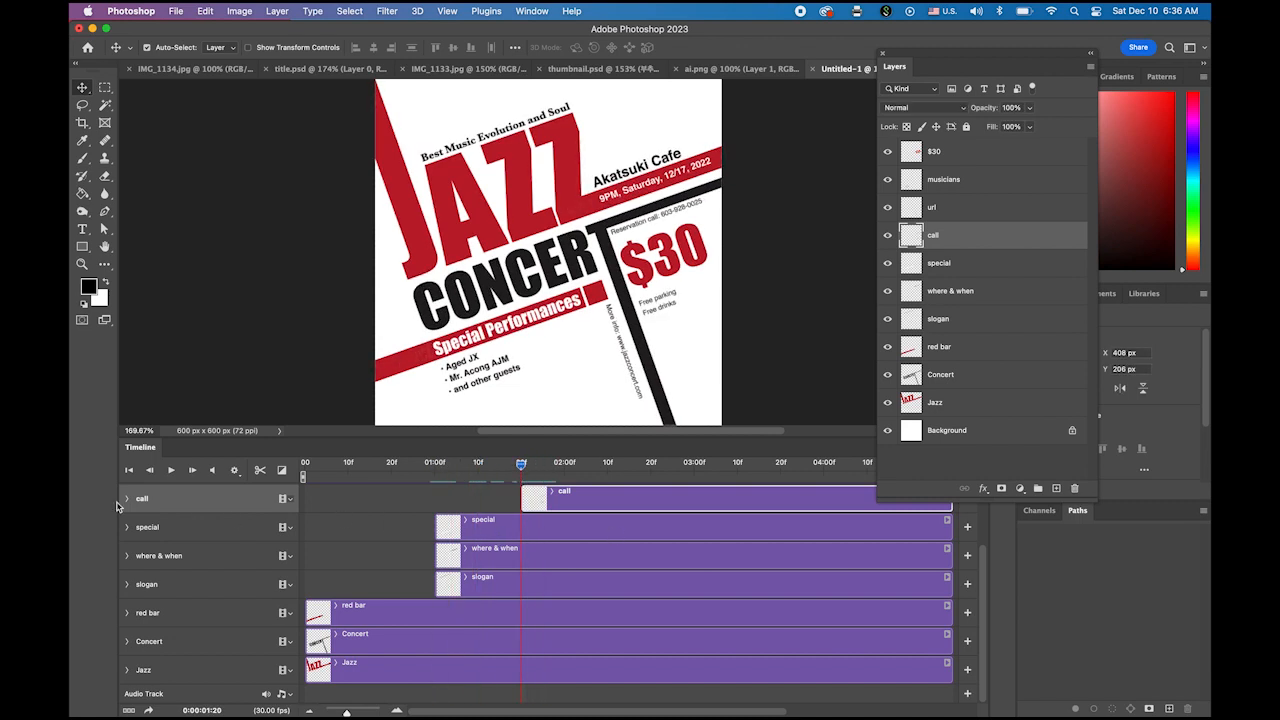
Step: Add Position keyframes to the call layer at 1 second 20 frames and 1 second 29 frames, and select the first one
left_click(127, 498)
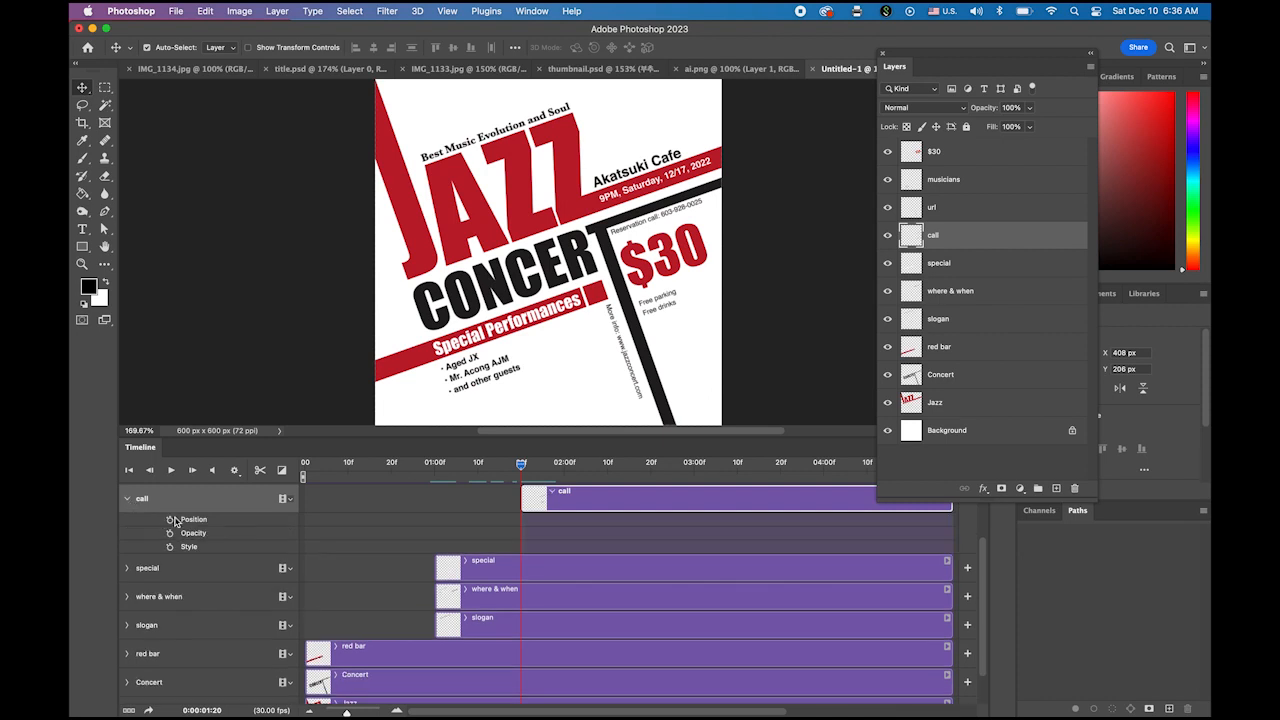
left_click(170, 520)
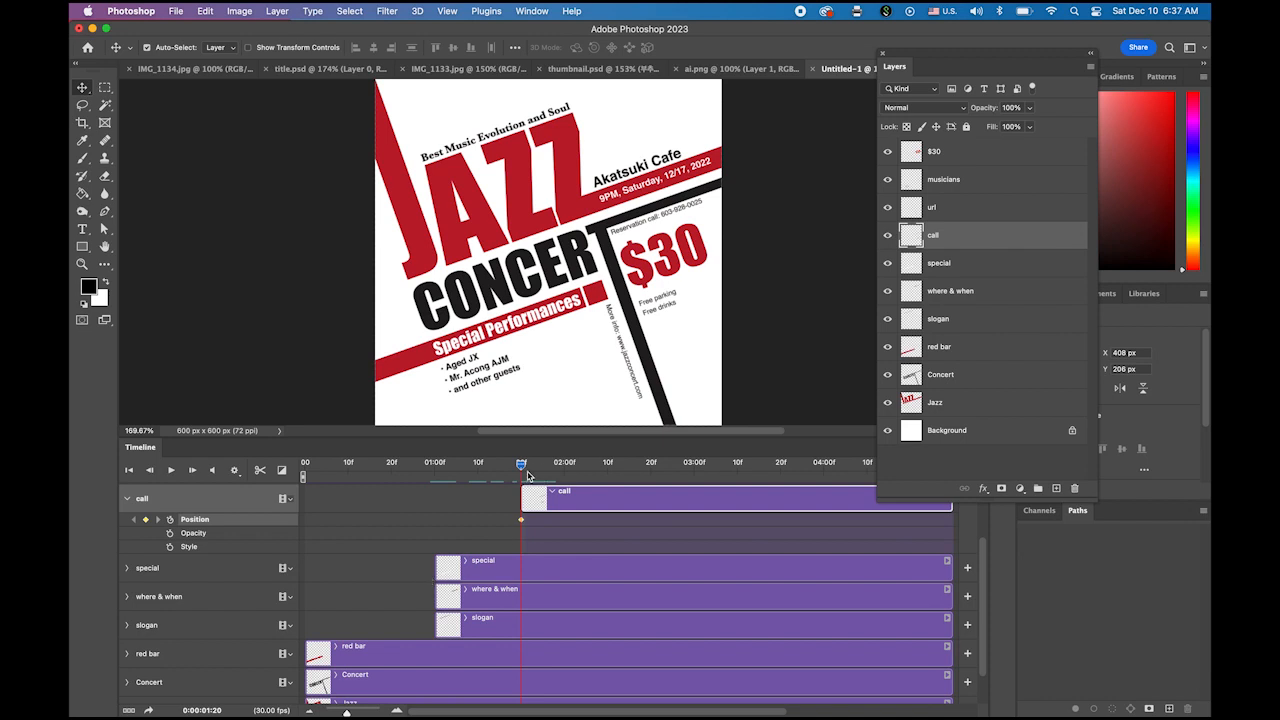
left_click_drag(524, 469, 560, 470)
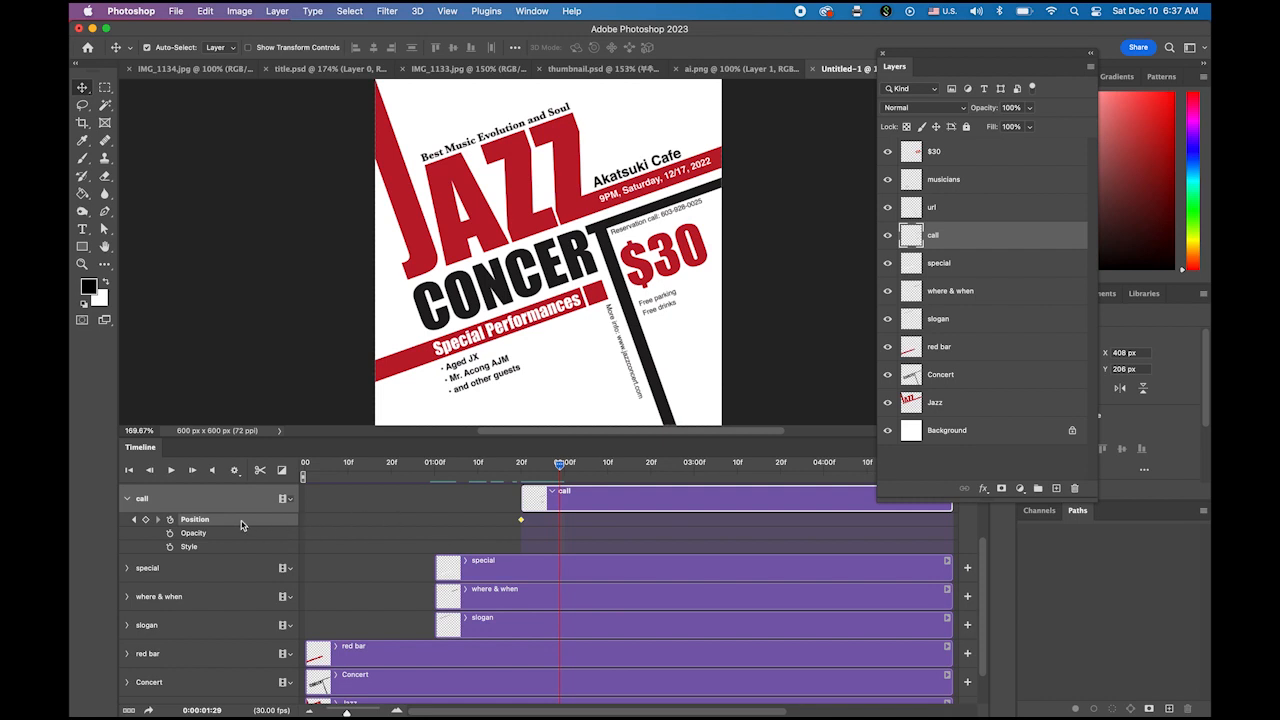
left_click(146, 520)
left_click_drag(559, 464, 521, 470)
left_click(521, 520)
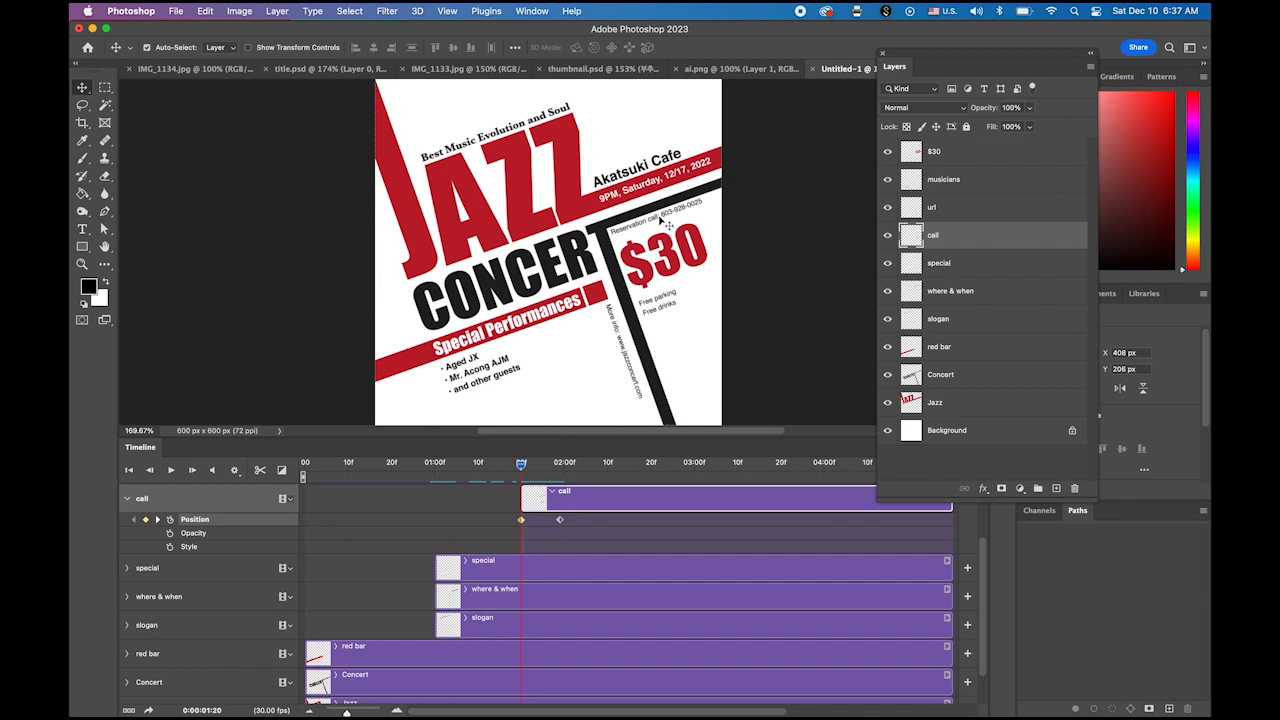
Step: Try to shift the reservation call text at its 1-second-20-frame Position keyframe, undoing each move
left_click_drag(660, 219, 666, 220)
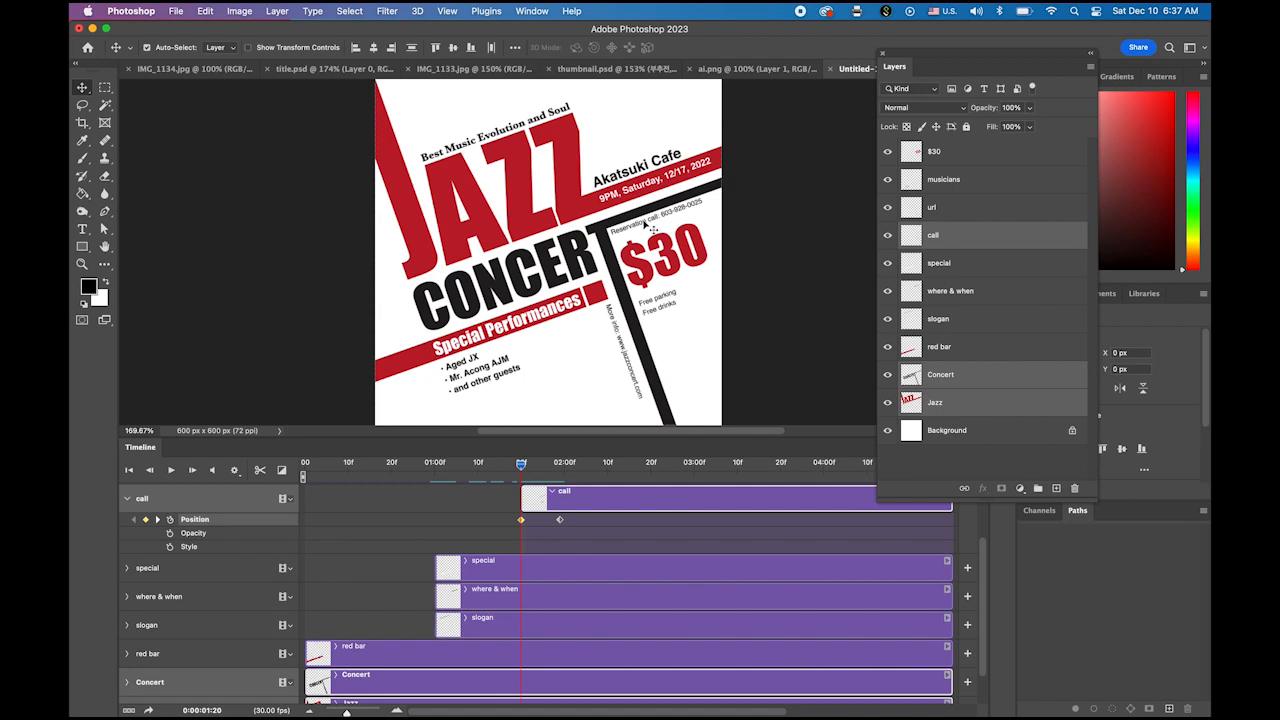
left_click_drag(644, 224, 725, 241)
key("super+z")
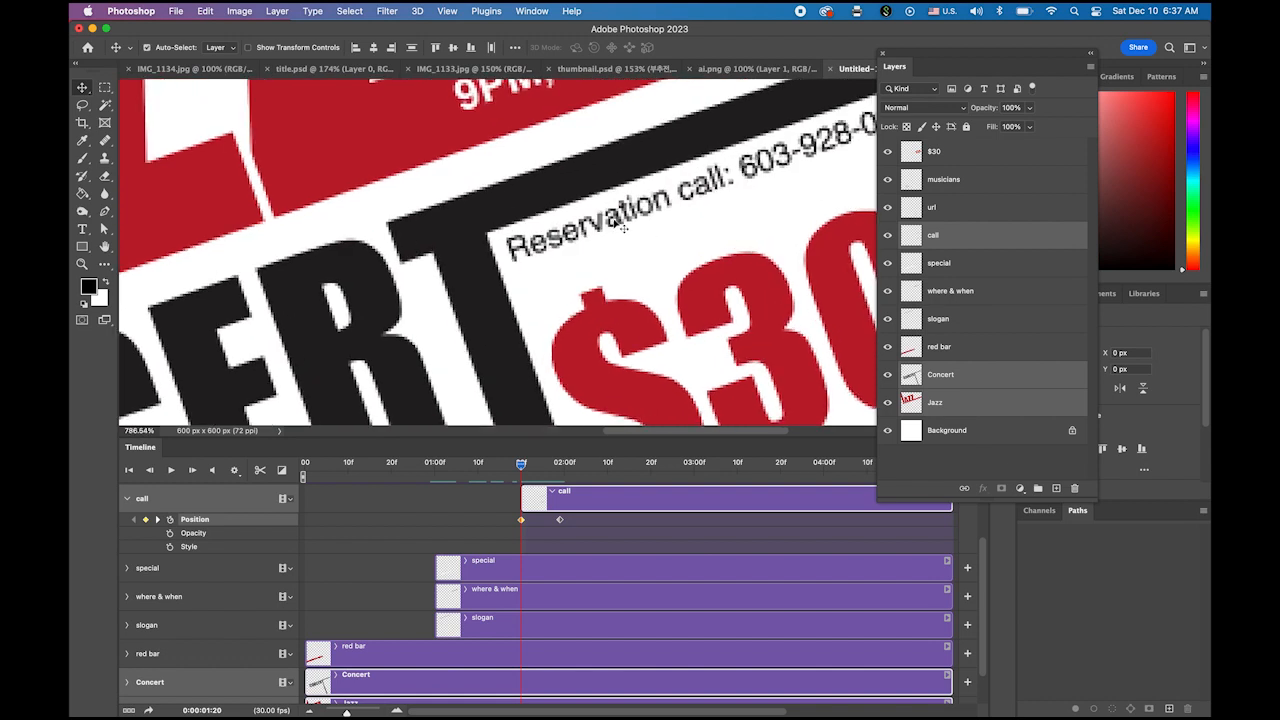
left_click_drag(618, 222, 640, 224)
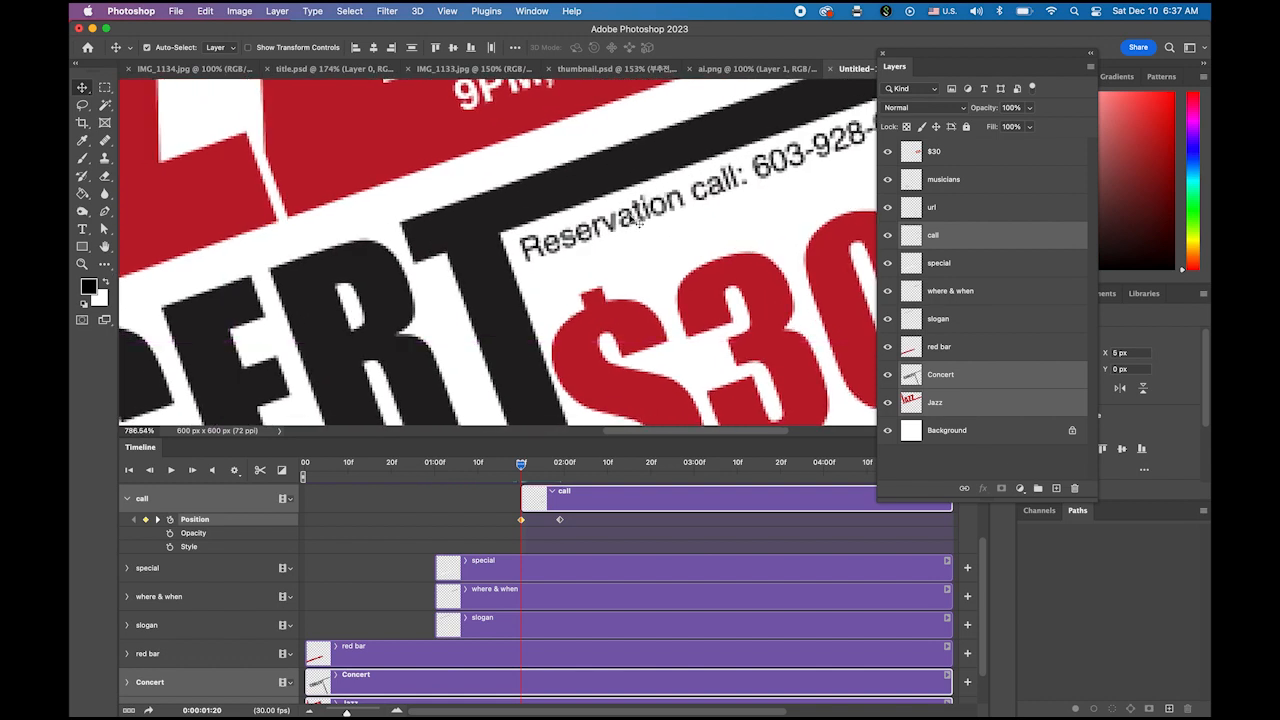
key("super+z")
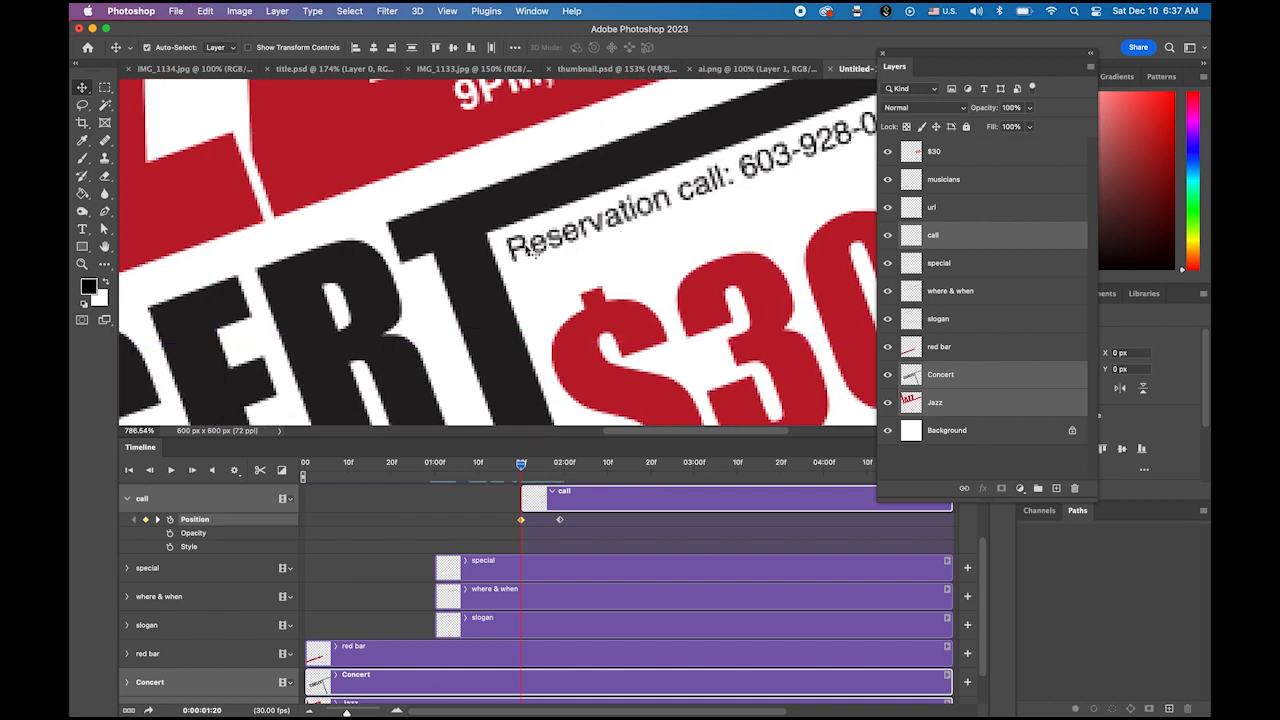
left_click_drag(533, 252, 550, 244)
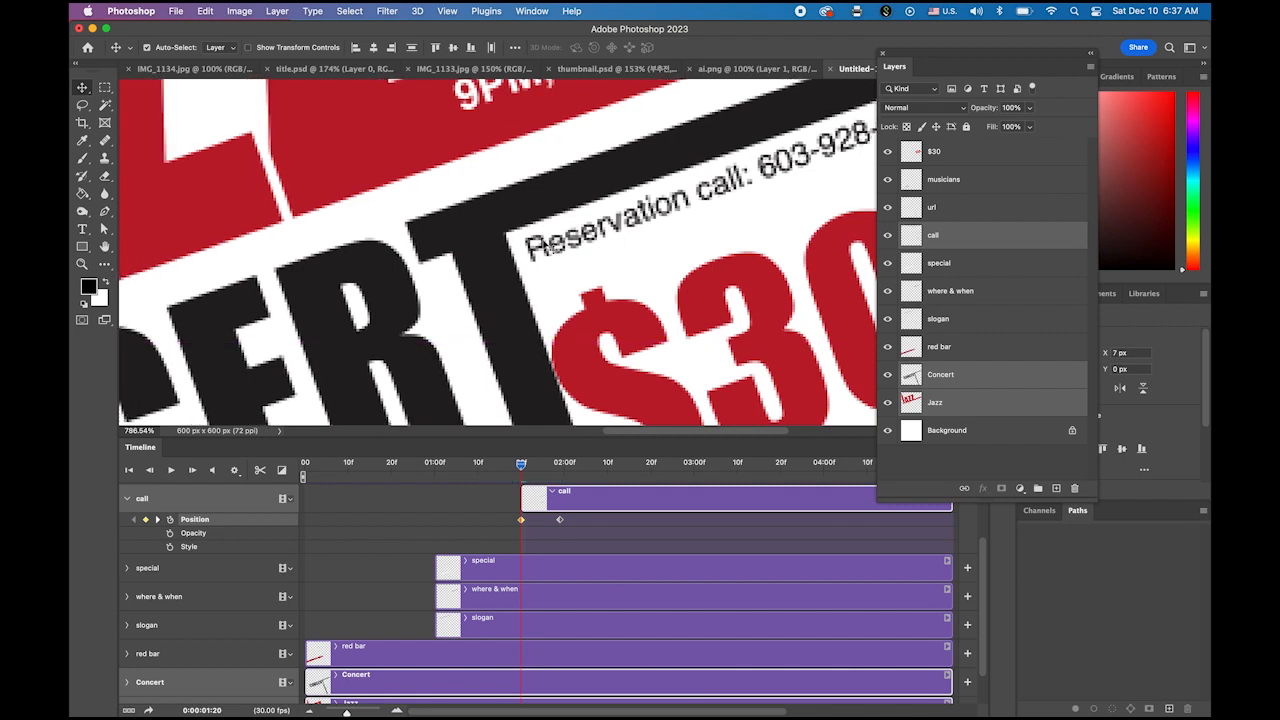
key("super+z")
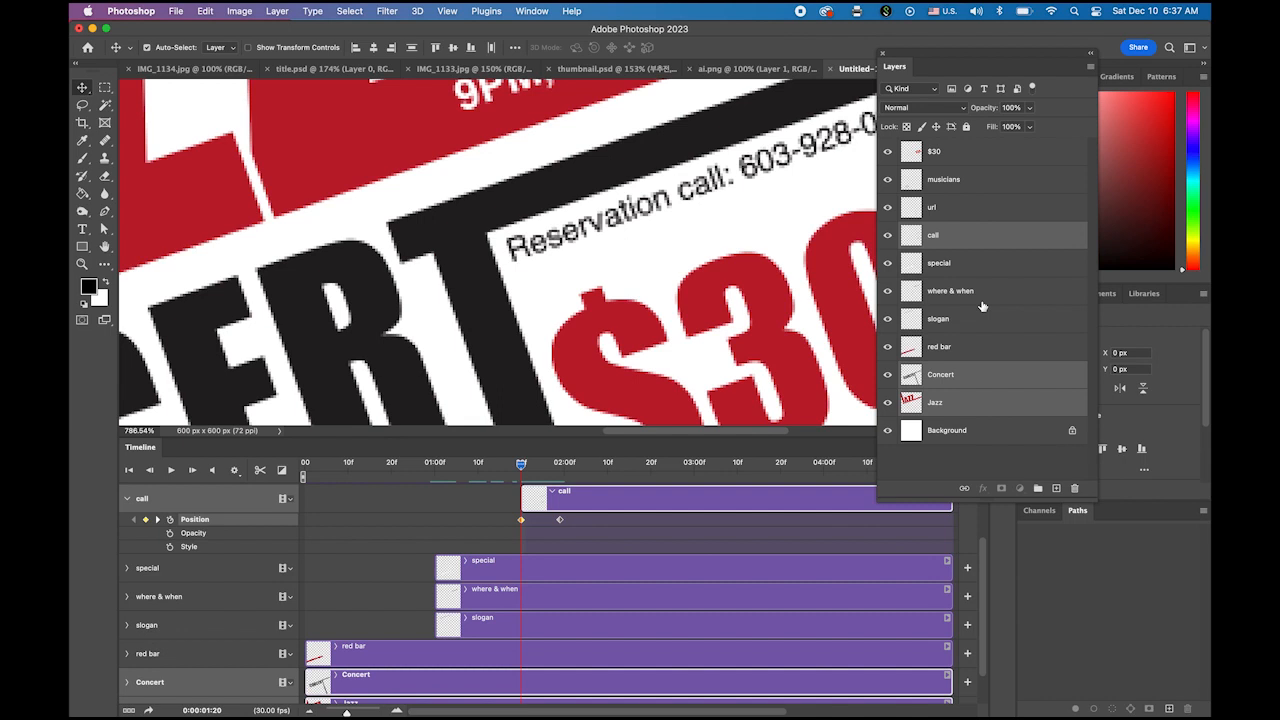
key("Up")
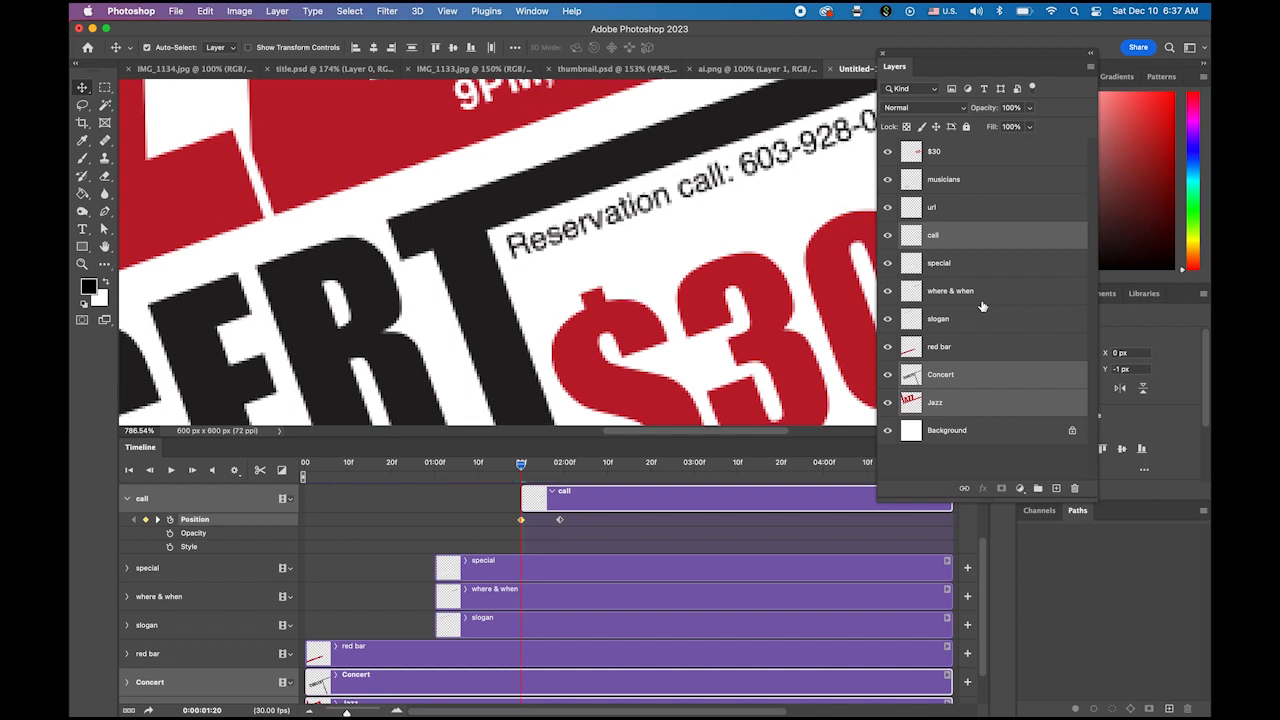
key("Right")
key("Up")
key("Left")
key("Down")
key("Down")
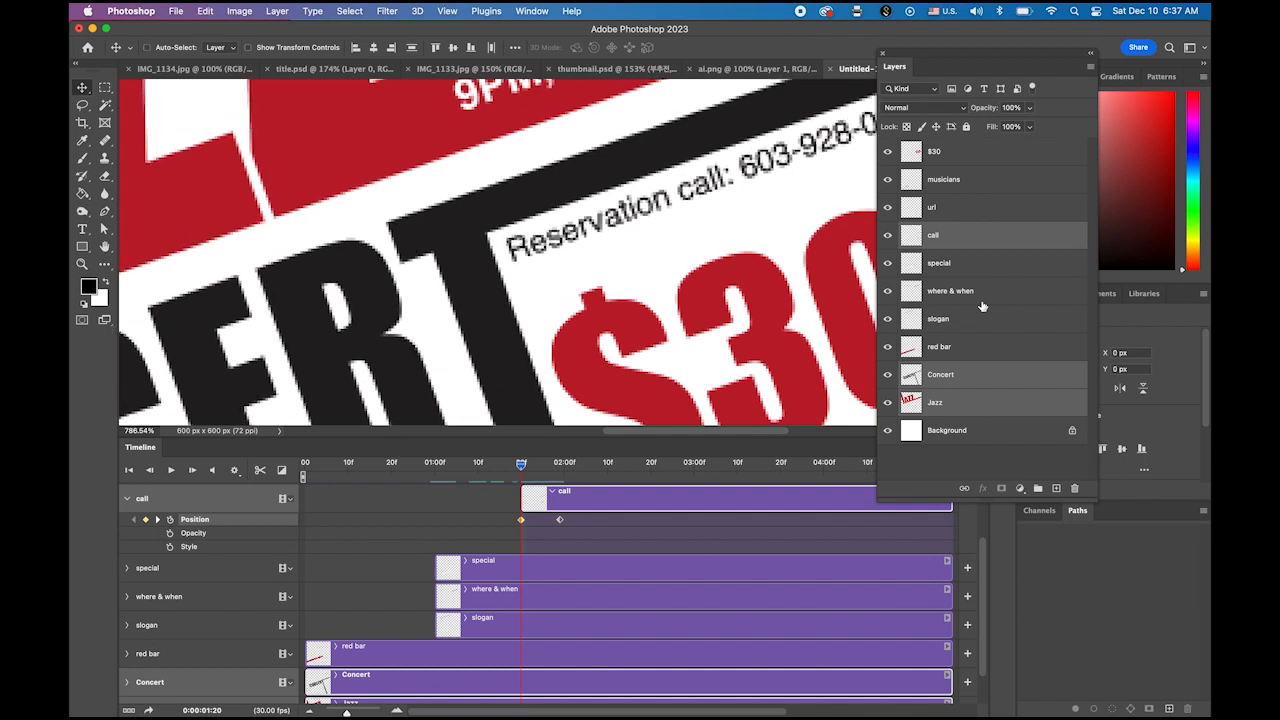
Step: Select only the call layer and nudge its text up and right to X 429 px, Y 198 px at 1 second 20 frames
left_click(935, 240)
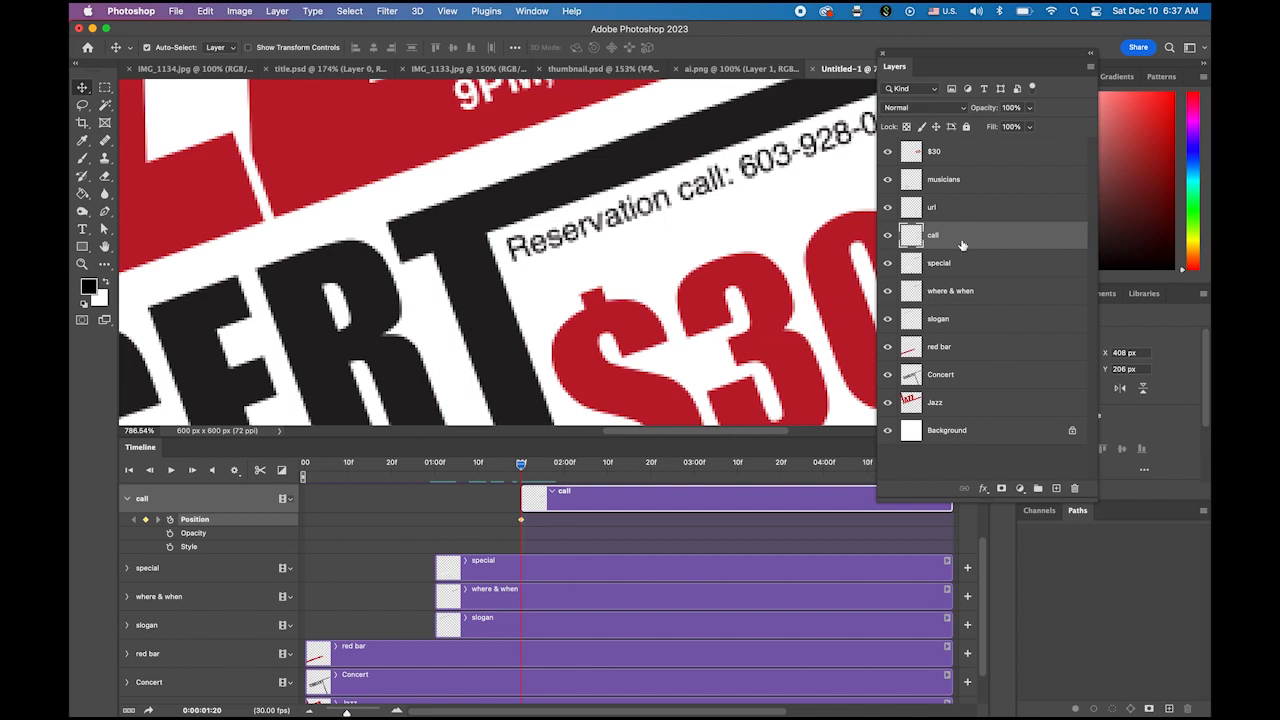
key("Right")
key("Right")
key("Right")
key("Right")
key("Right")
key("Right")
key("Right")
key("Right")
key("Right")
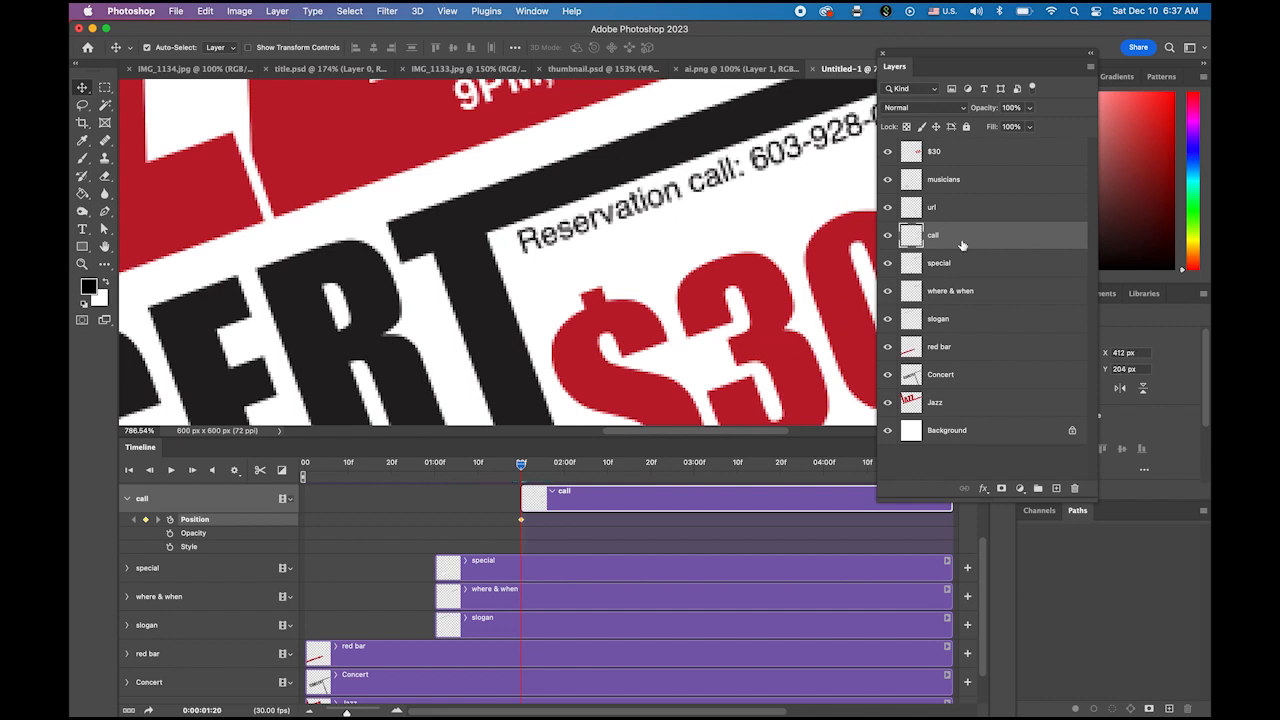
key("Up")
key("Up")
key("Up")
key("Up")
key("Right")
key("Right")
key("Right")
key("Right")
key("Right")
key("Right")
key("Right")
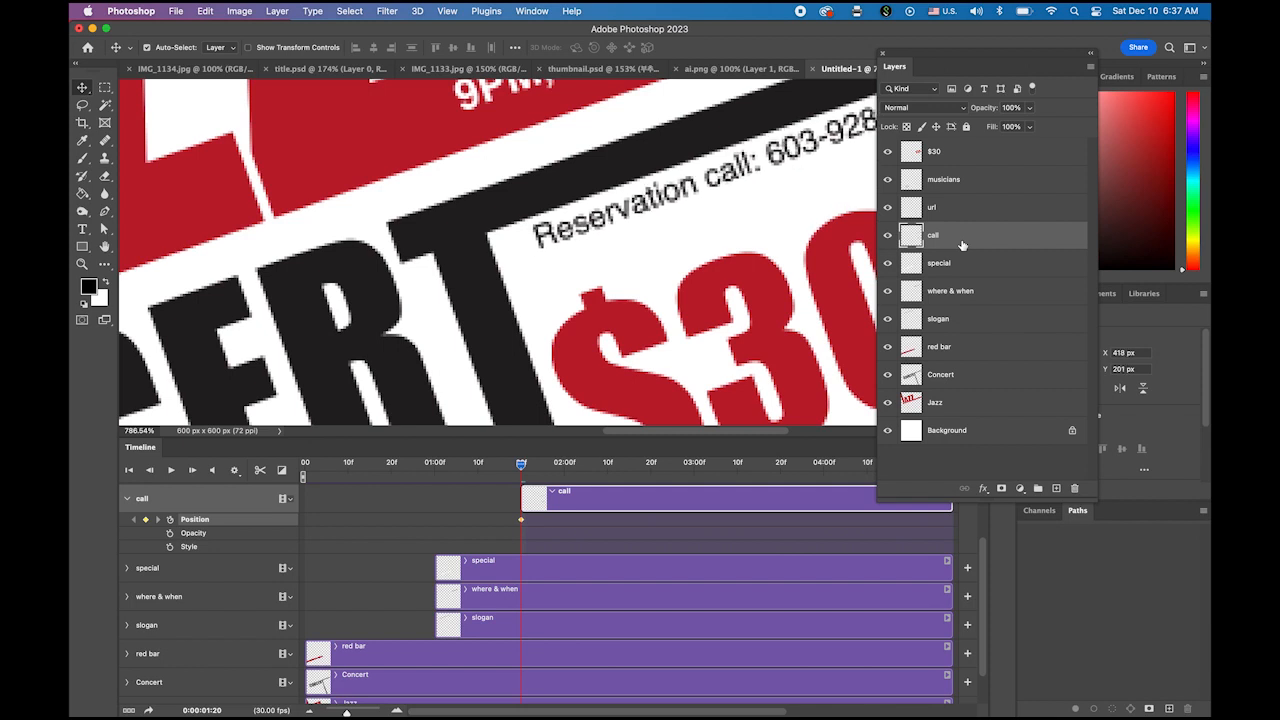
key("Up")
key("Up")
key("Right")
key("Right")
key("Right")
key("Right")
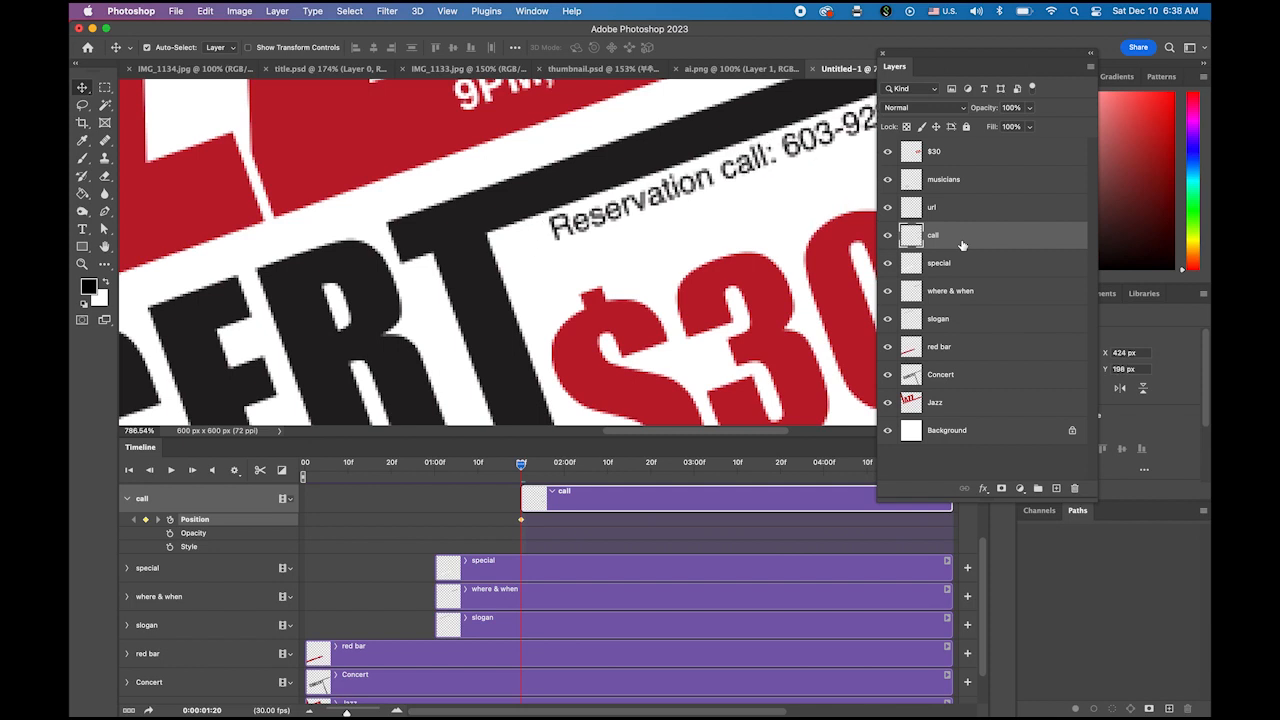
key("Up")
key("Up")
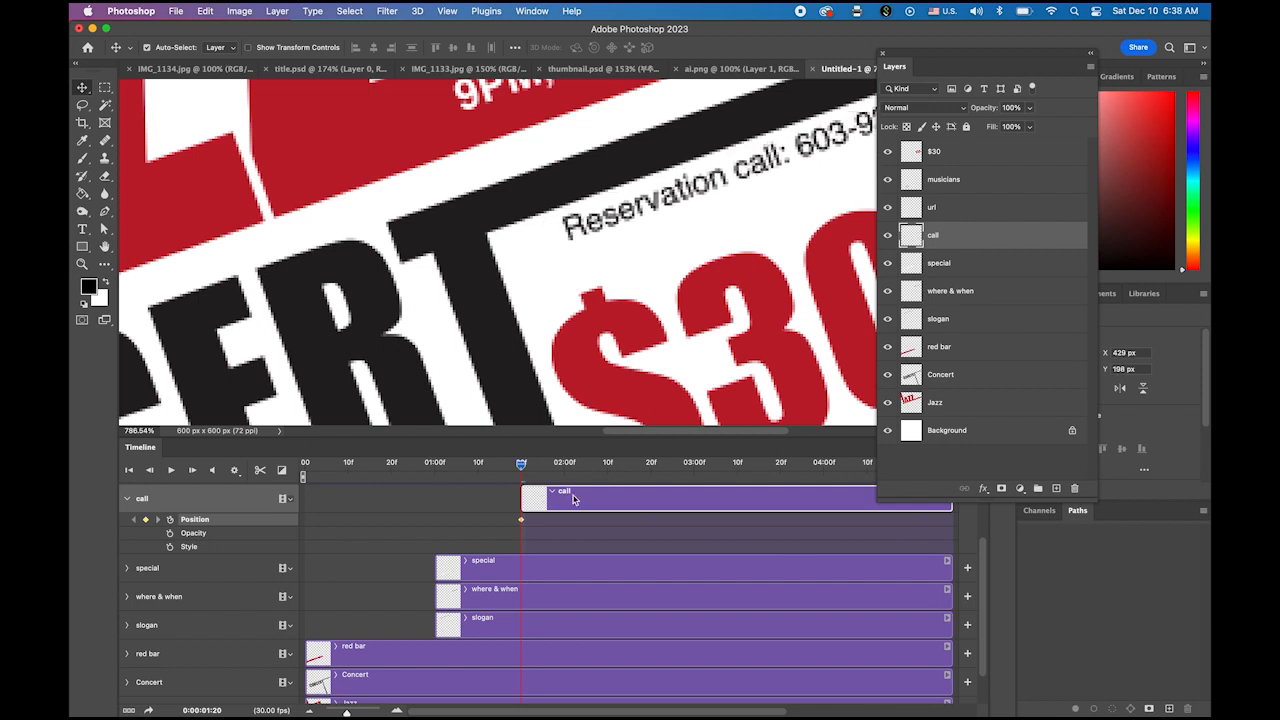
Step: Add a second Position keyframe to the call layer at 2 seconds
left_click_drag(520, 467, 542, 467)
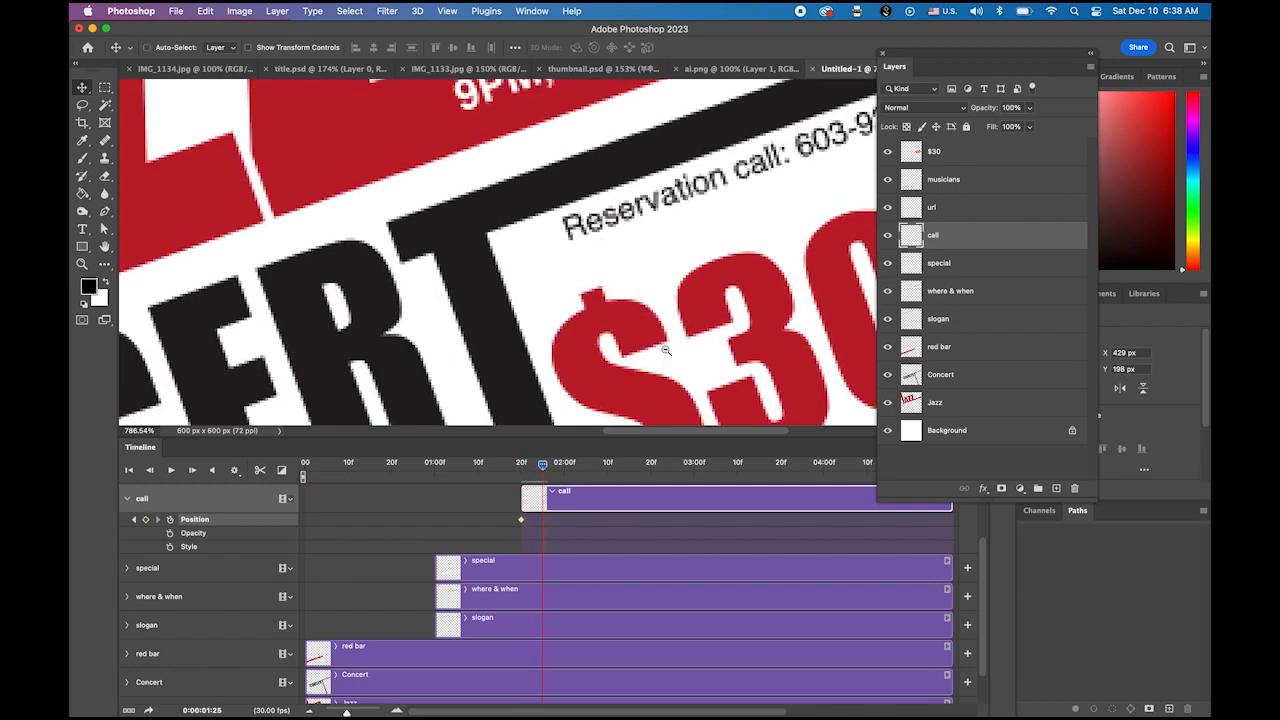
left_click_drag(666, 350, 600, 322)
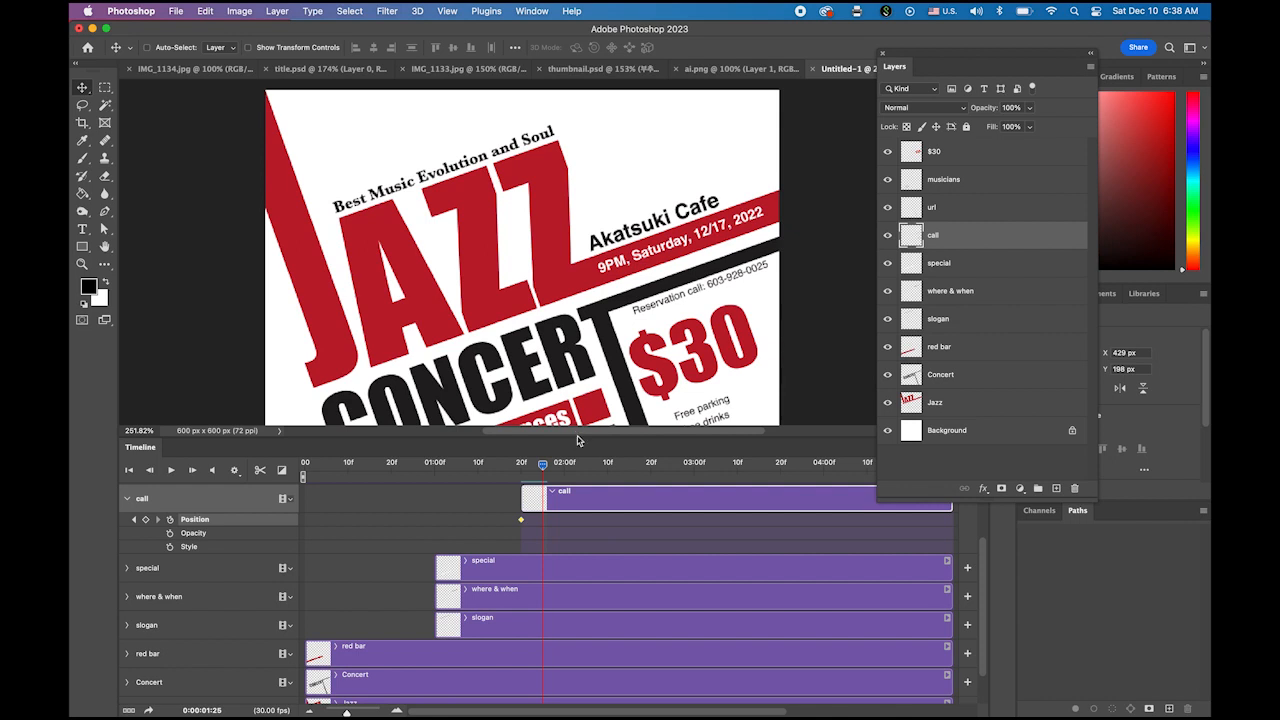
left_click_drag(543, 474, 565, 468)
left_click(146, 520)
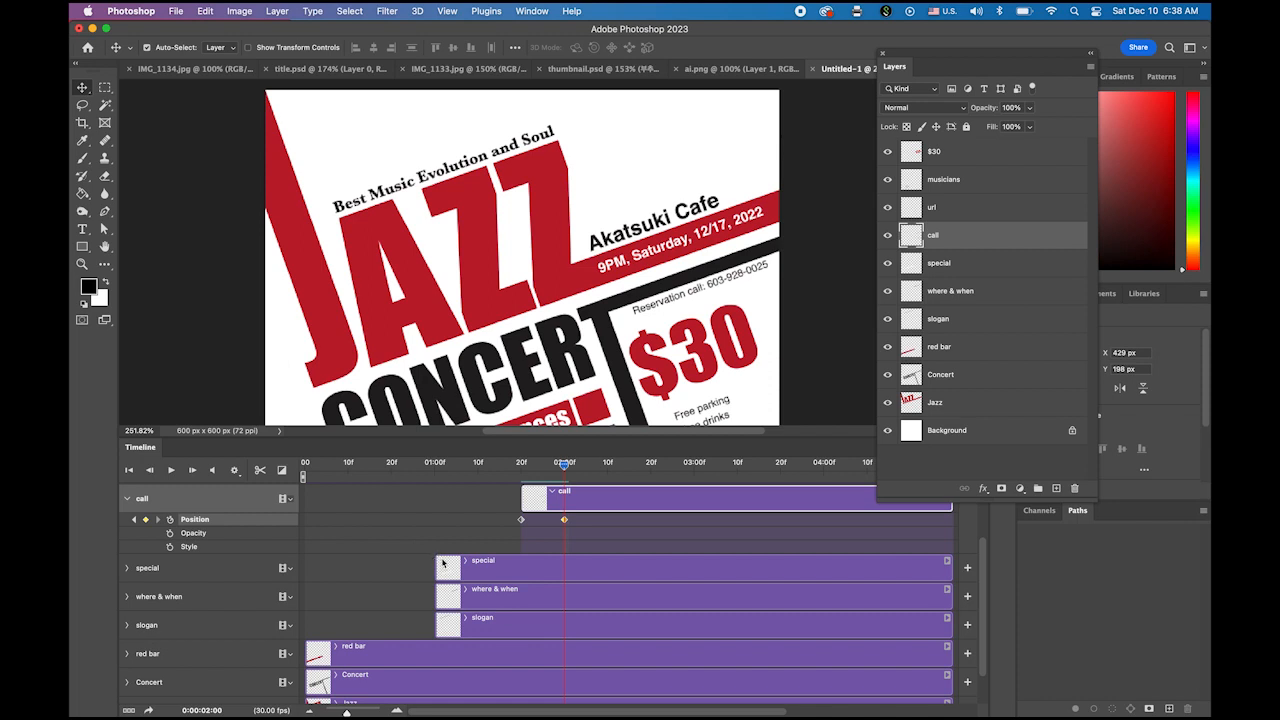
Step: Nudge the reservation call text down and left to X 413 px, Y 206 px at its 2-second Position keyframe
key("Left")
key("Left")
key("Left")
key("Left")
key("Left")
key("Left")
key("Down")
key("Down")
key("Down")
key("Down")
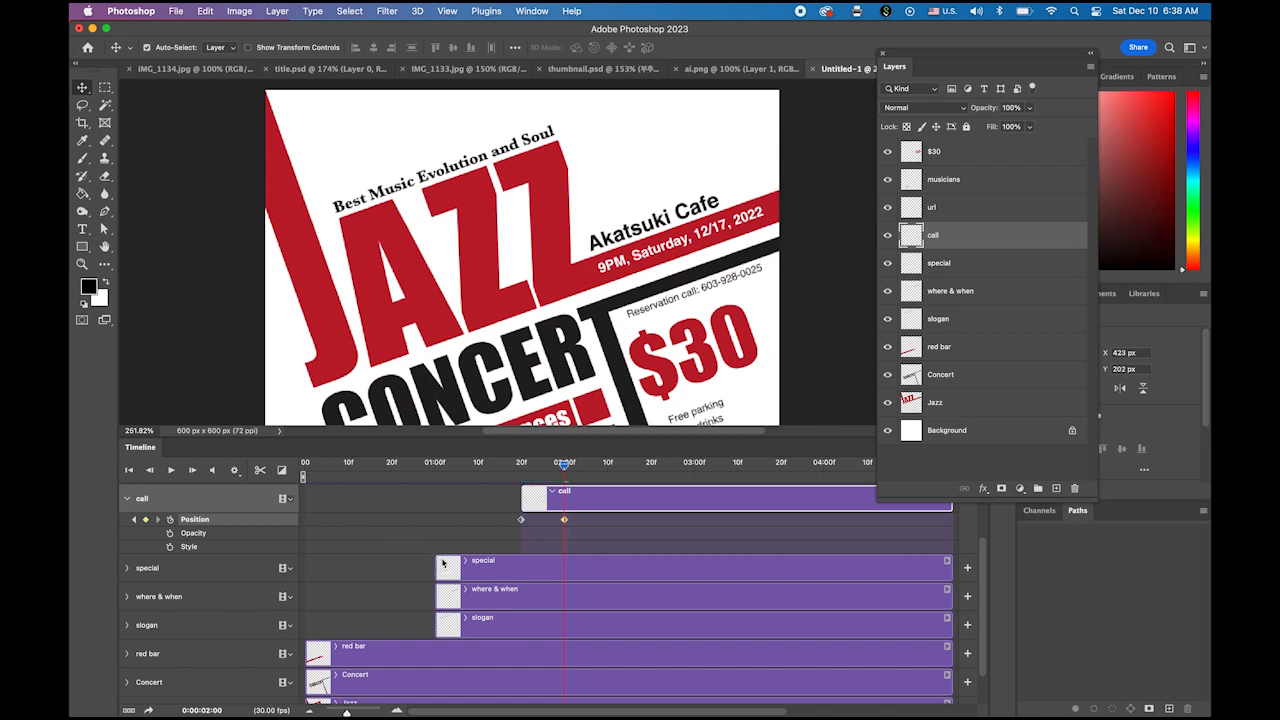
key("Left")
key("Left")
key("Left")
key("Left")
key("Left")
key("Left")
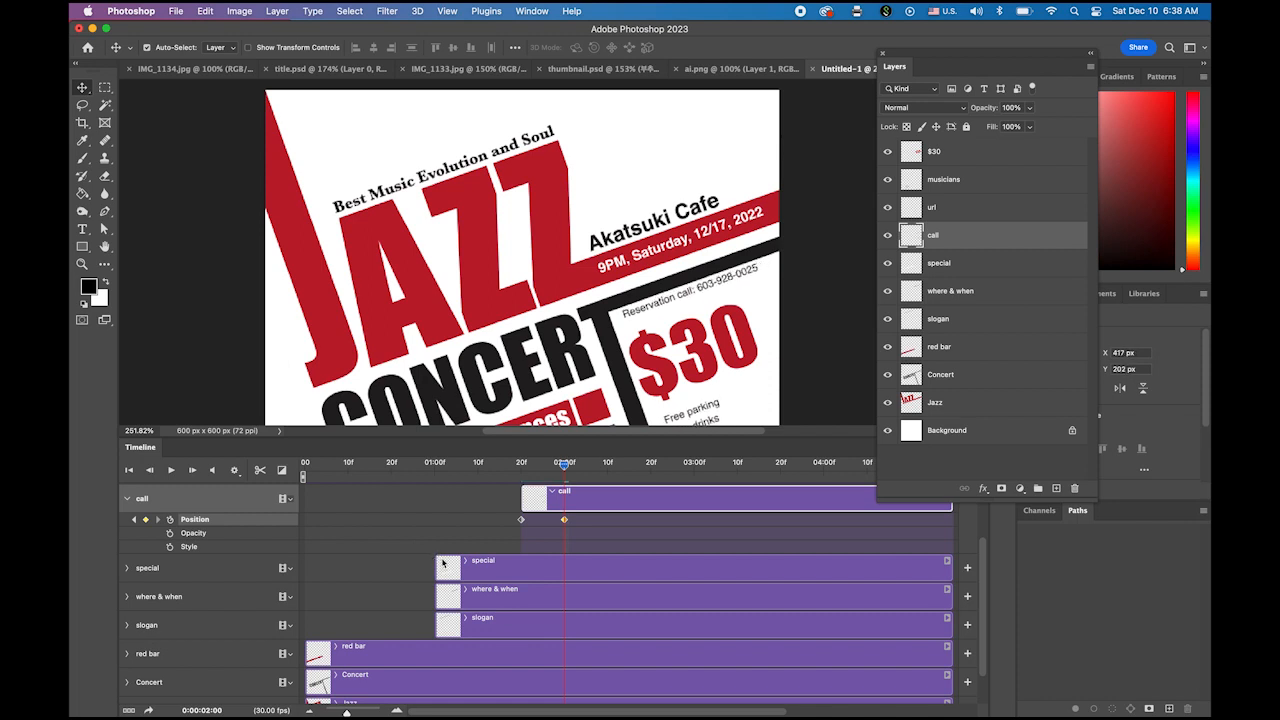
key("Left")
key("Down")
key("Left")
key("Left")
key("Down")
key("Down")
key("Down")
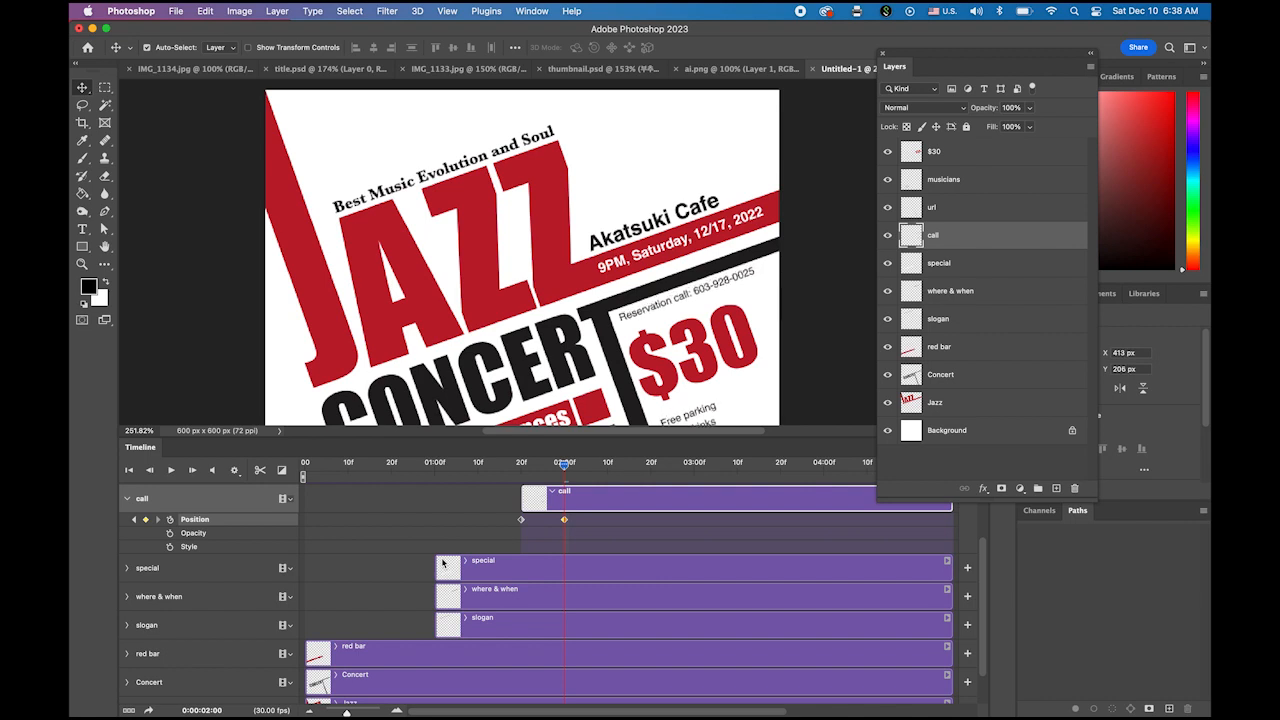
Step: Add Opacity keyframes to the call layer at 1 second 20 frames and 2 seconds
left_click_drag(564, 464, 522, 478)
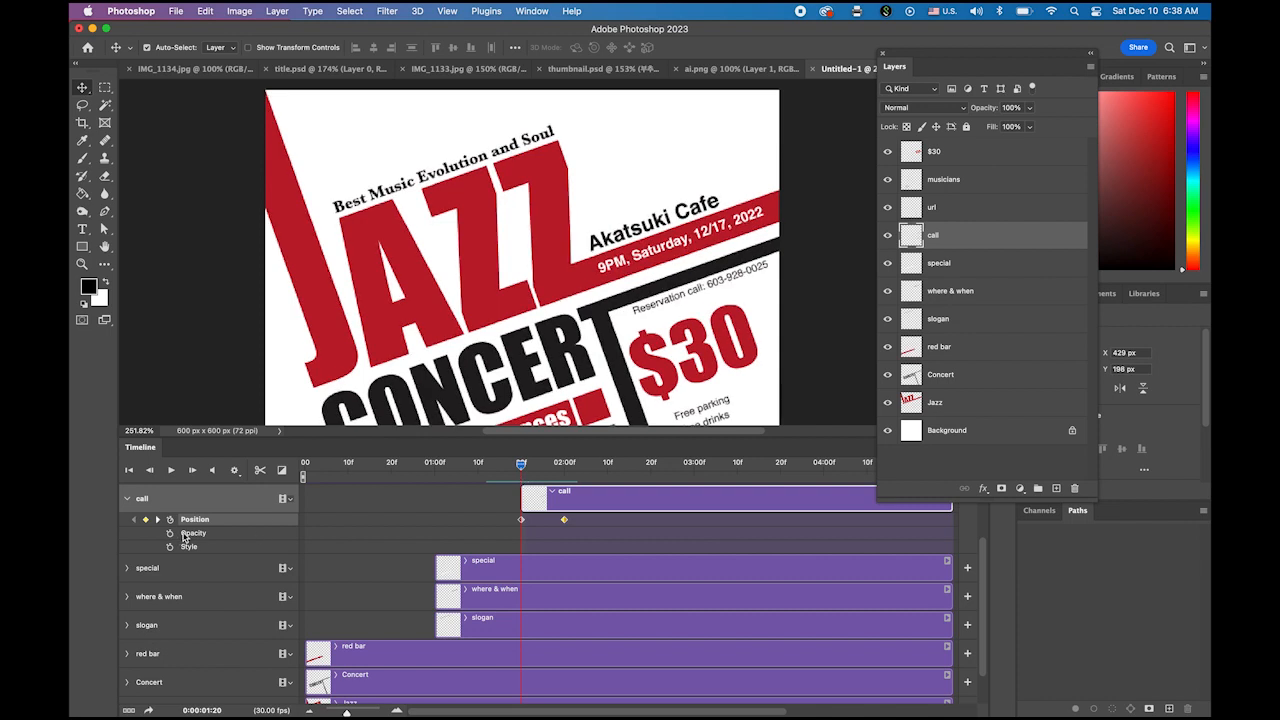
left_click(171, 535)
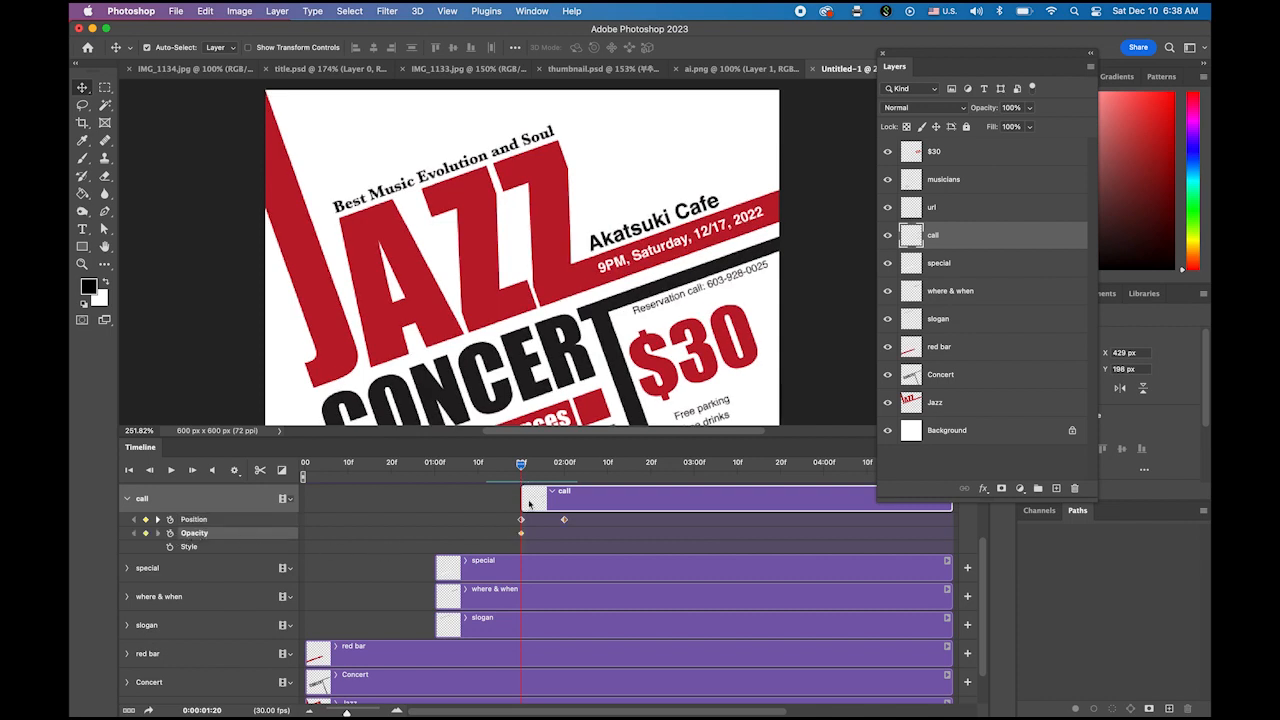
left_click_drag(523, 472, 564, 468)
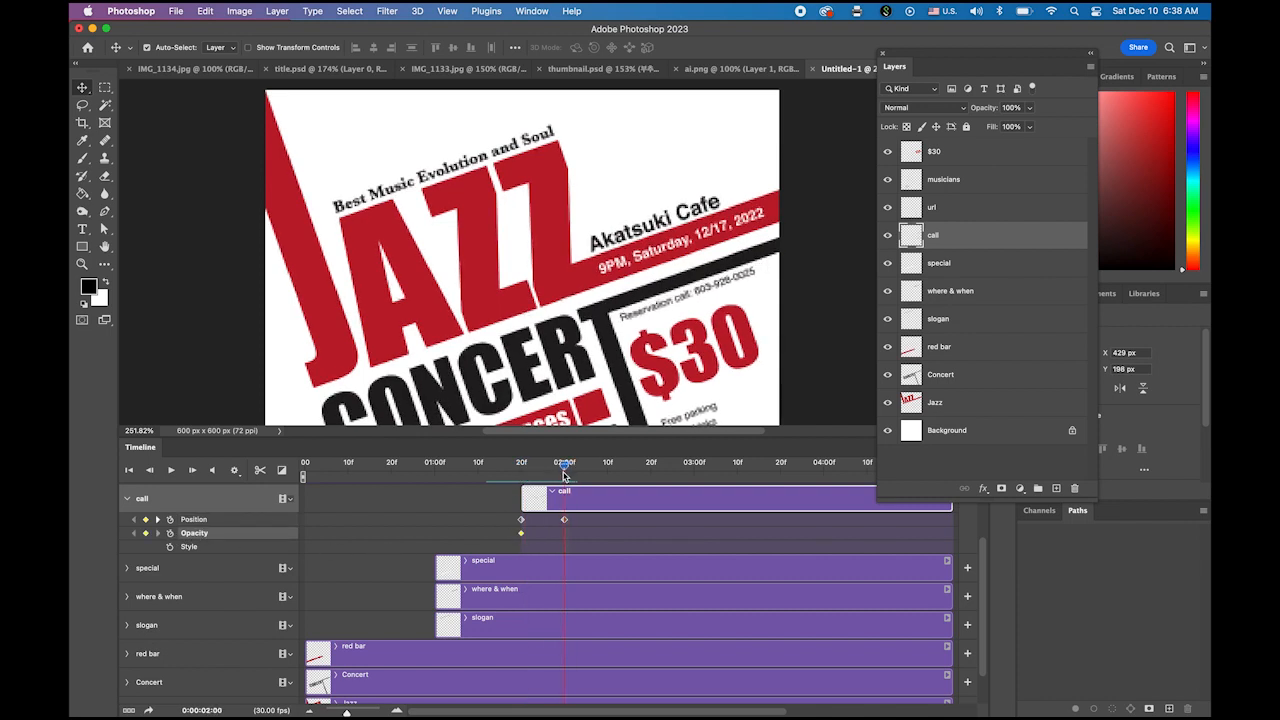
left_click(146, 533)
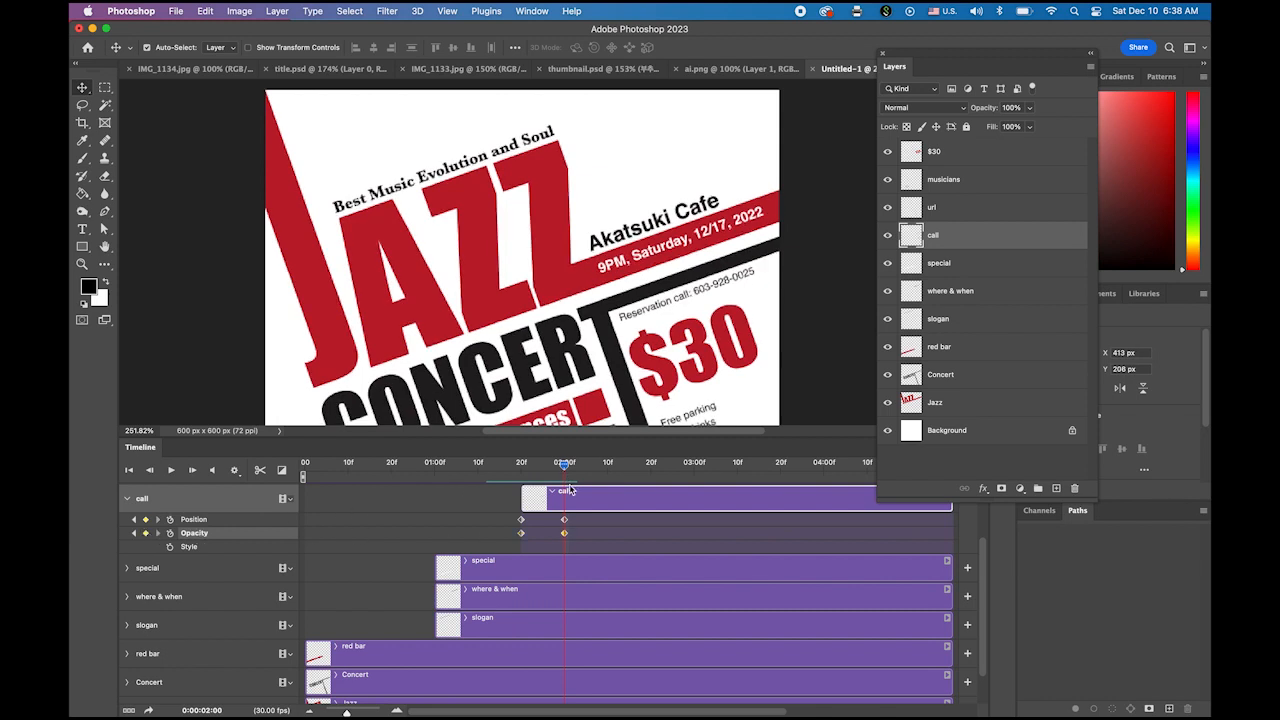
Step: Set the call layer's opacity to 0% at its 1-second-20-frame keyframe and collapse its track
left_click_drag(565, 472, 521, 472)
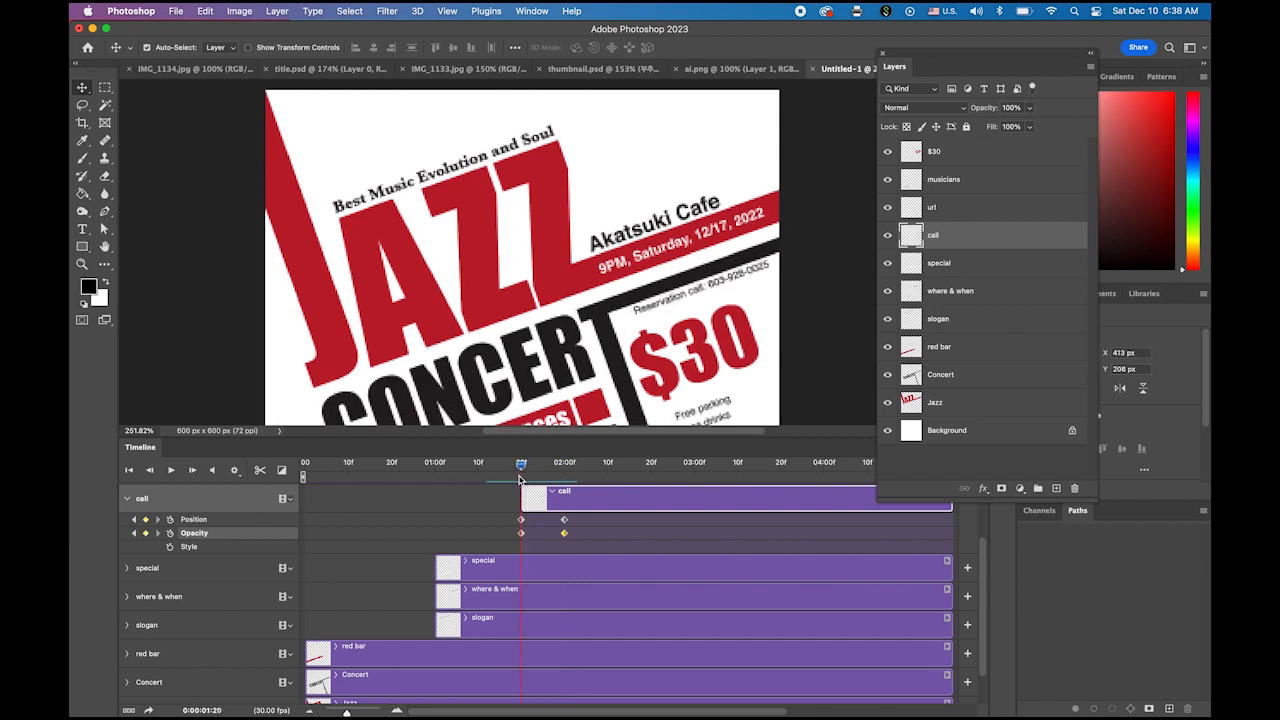
left_click(520, 534)
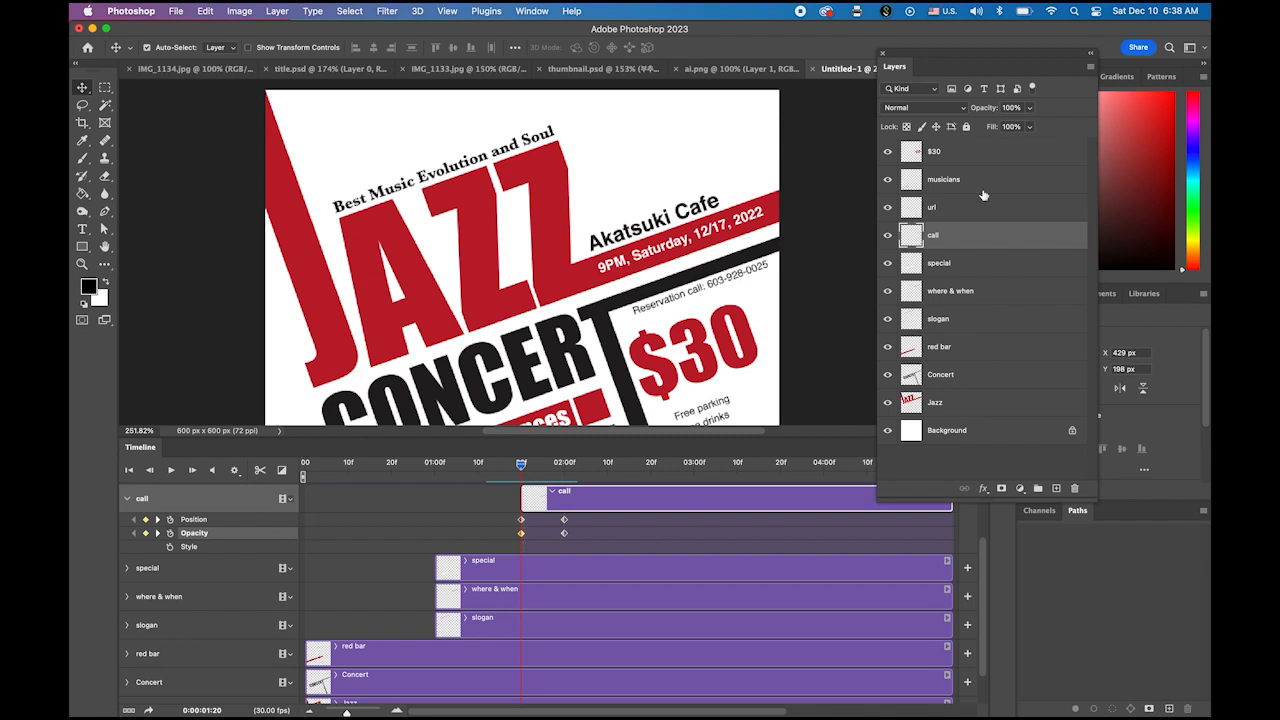
left_click(1029, 113)
left_click_drag(1030, 128, 871, 191)
left_click_drag(525, 467, 577, 467)
double_click(106, 247)
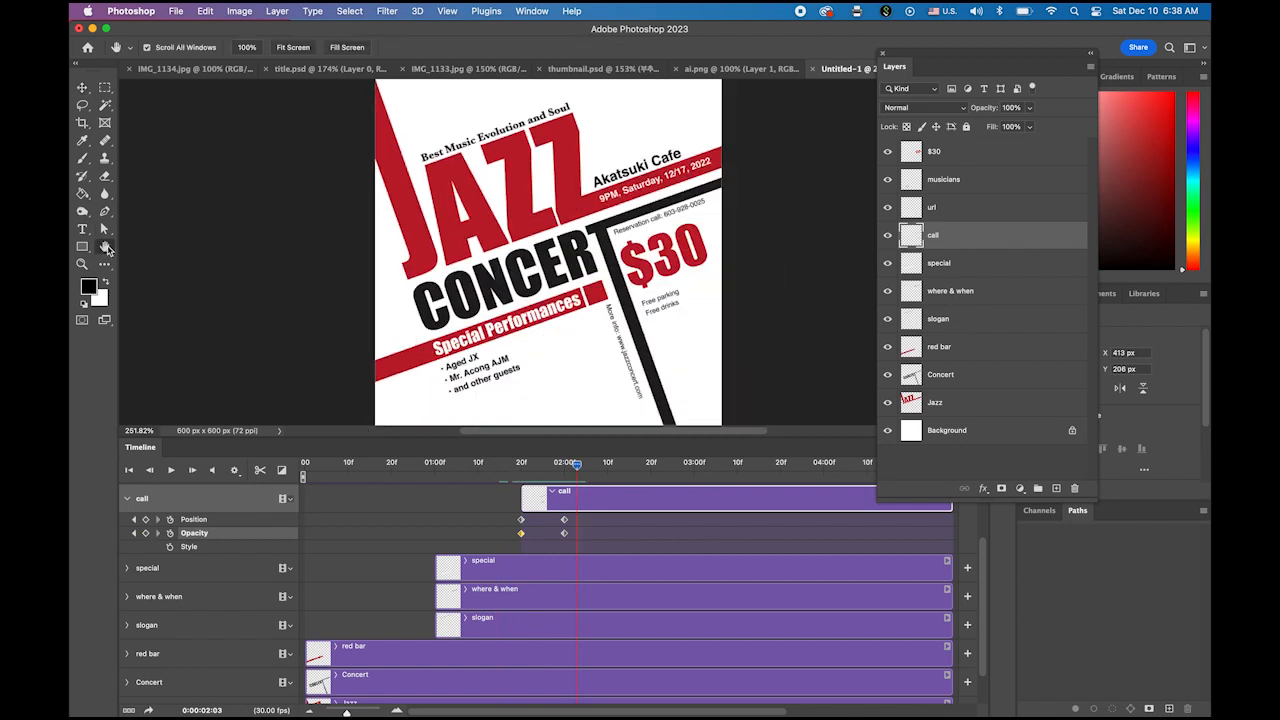
left_click(127, 499)
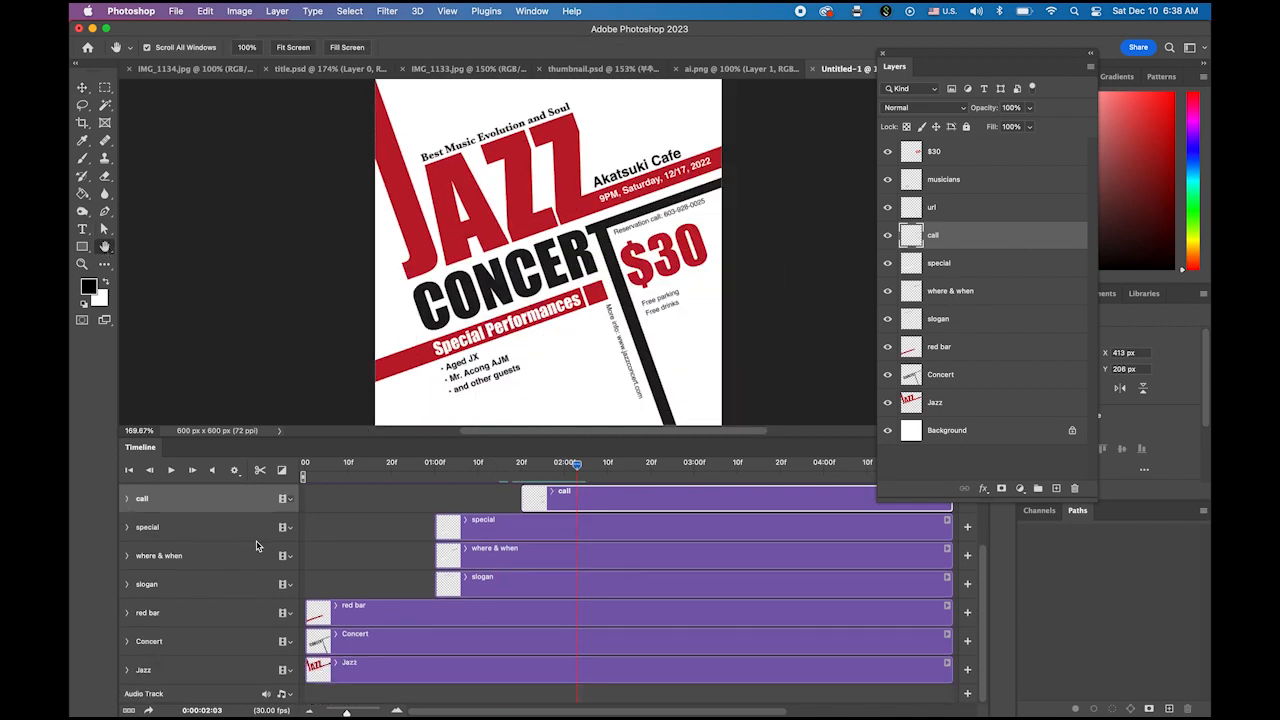
Step: Expand the url track and trim the start of its clip to 1 second 20 frames
scroll(540, 565, "up", 3)
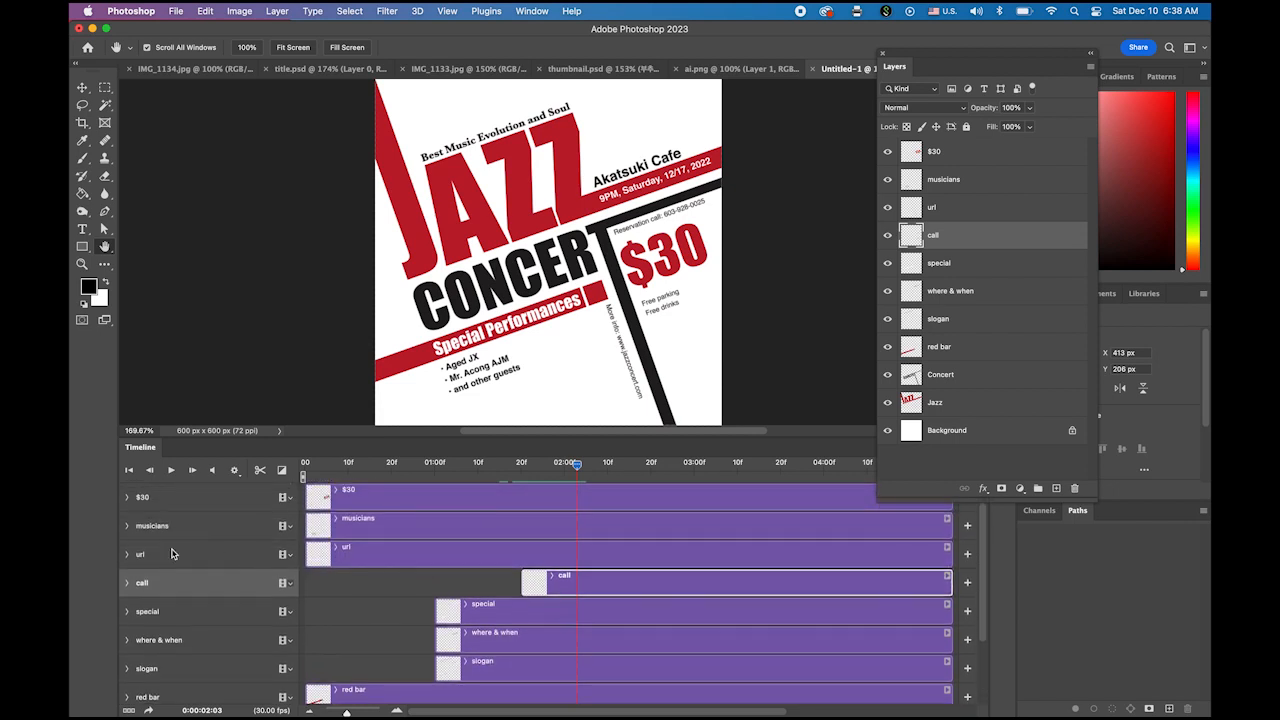
left_click(127, 555)
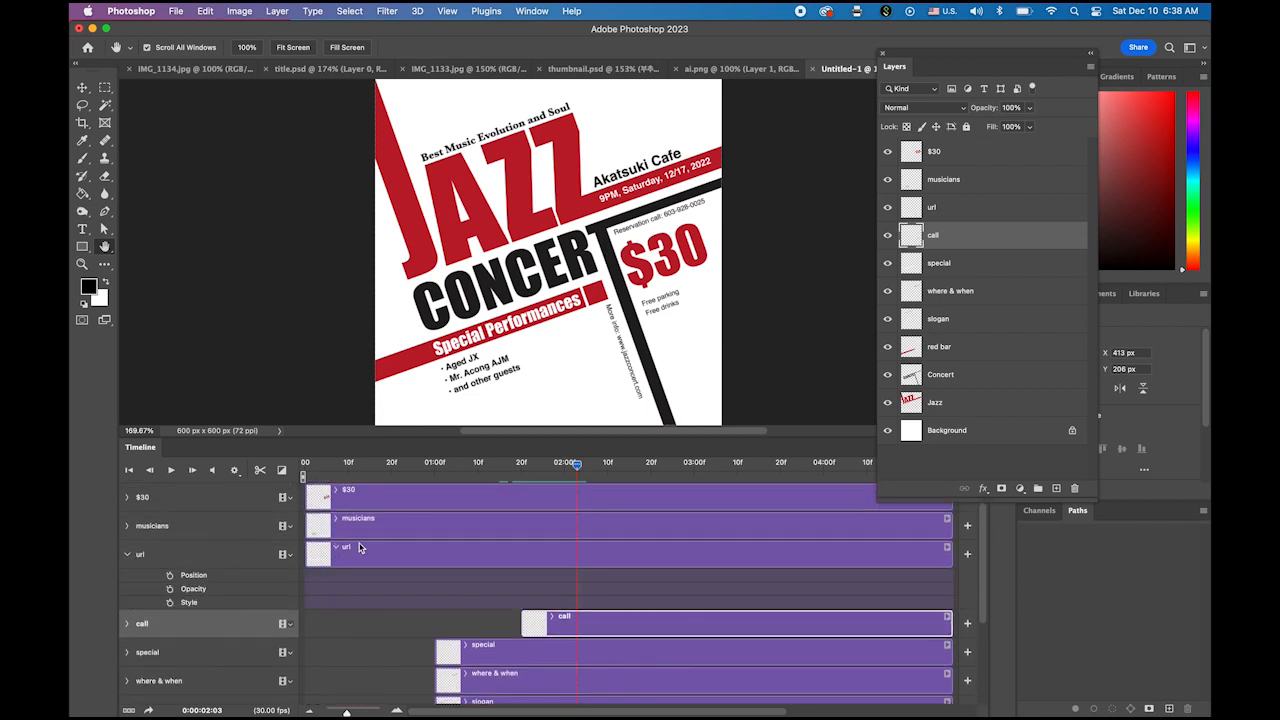
left_click_drag(306, 553, 518, 564)
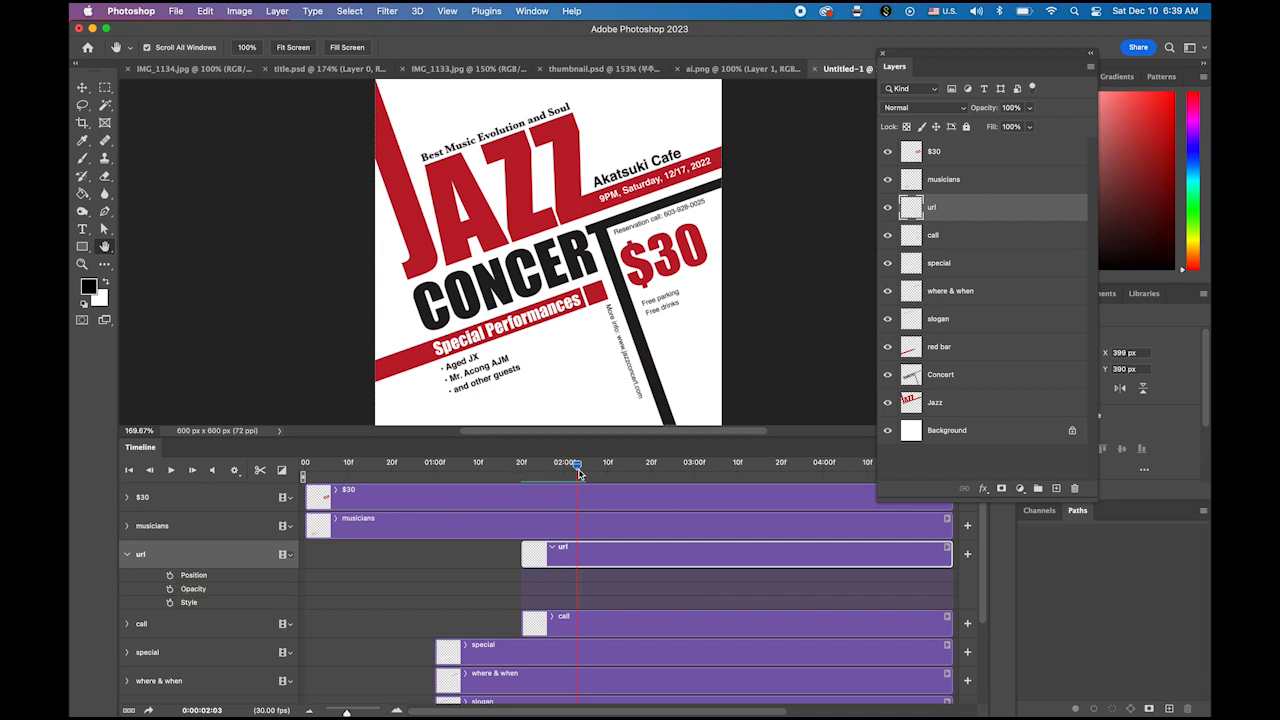
Step: Add Position keyframes to the url layer at 1 second 21 frames and 2 seconds
left_click_drag(577, 470, 527, 485)
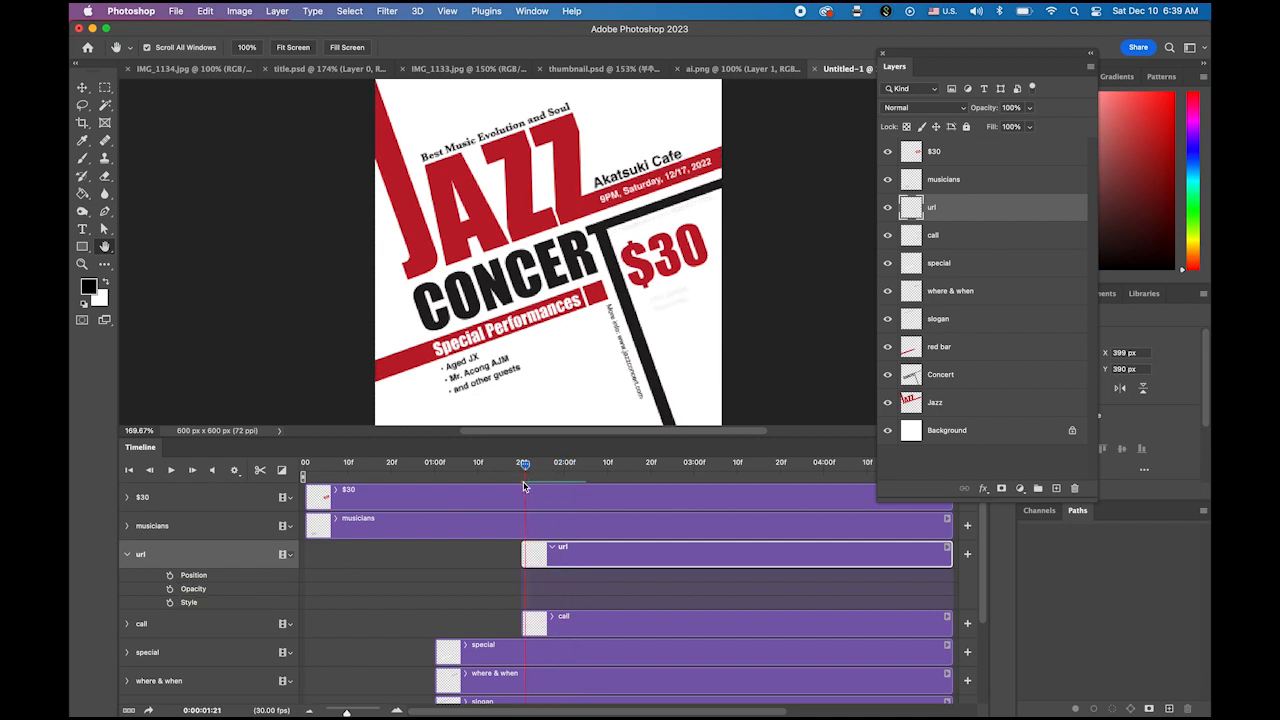
left_click(170, 577)
left_click_drag(524, 465, 566, 466)
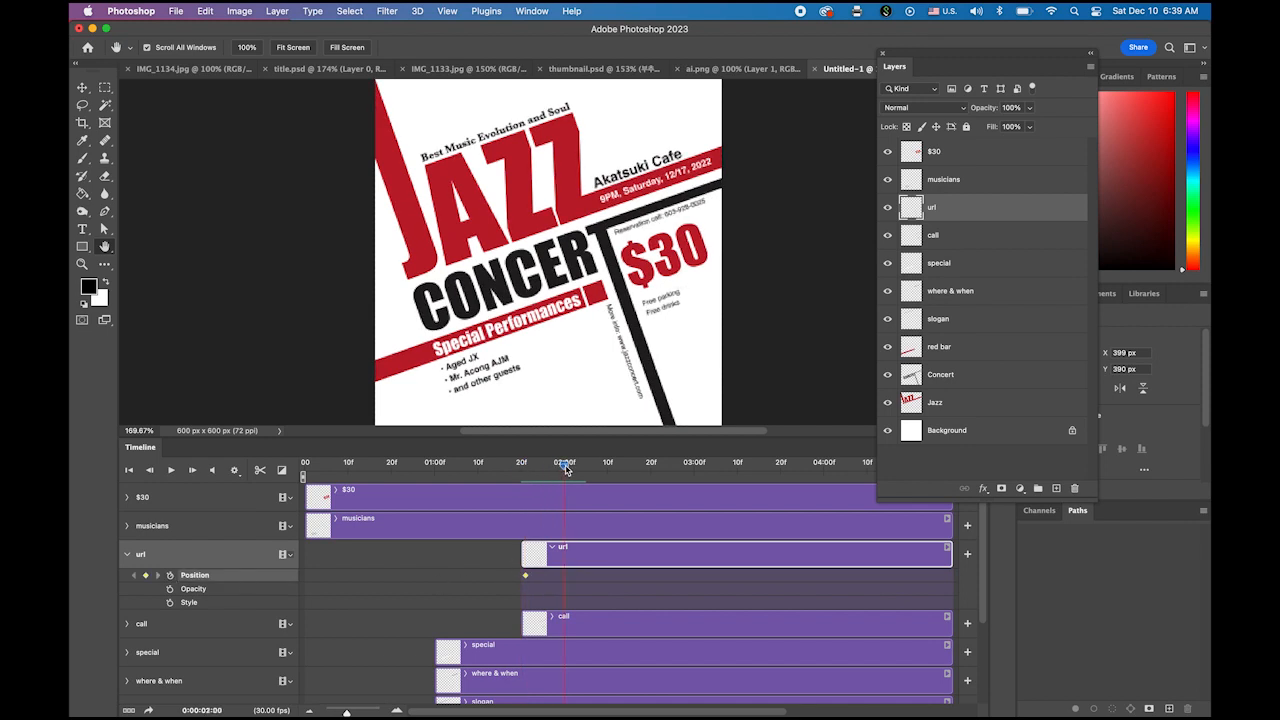
left_click(146, 576)
Step: Move the url text down along the black bar to X 417 px, Y 426 px at its 1-second-21-frame Position keyframe
left_click_drag(565, 470, 528, 480)
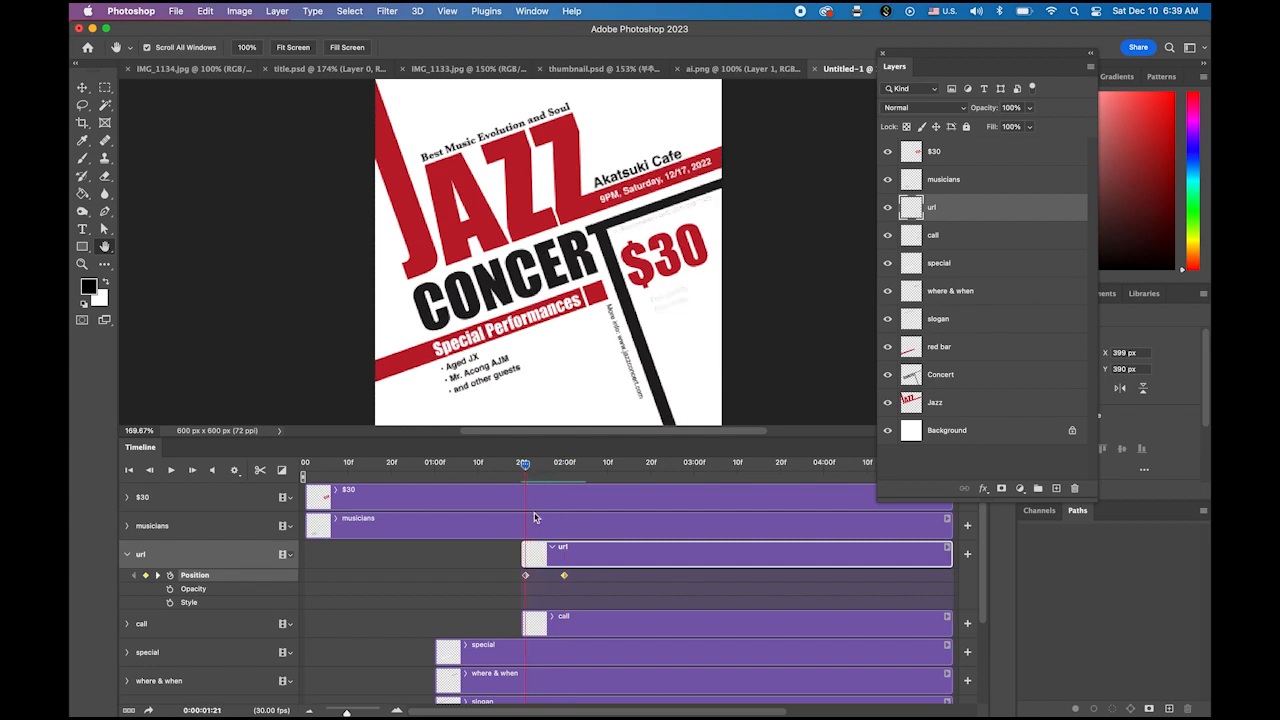
left_click(526, 577)
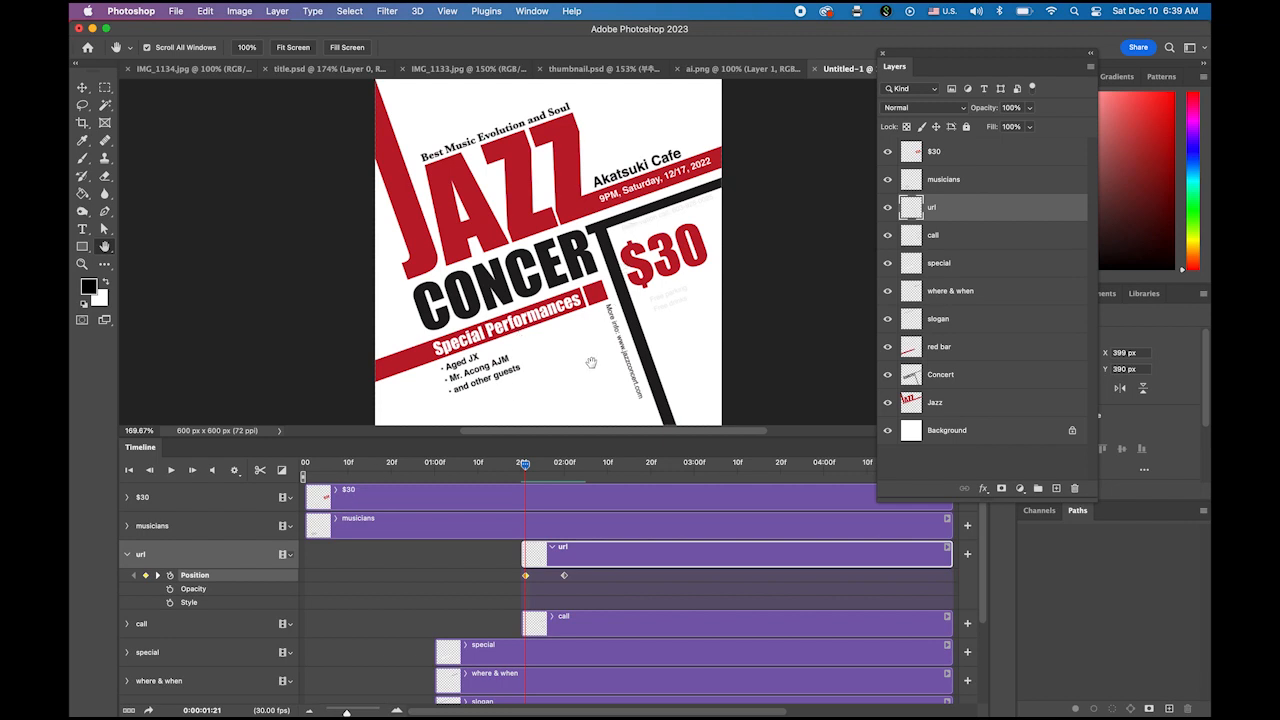
left_click(82, 88)
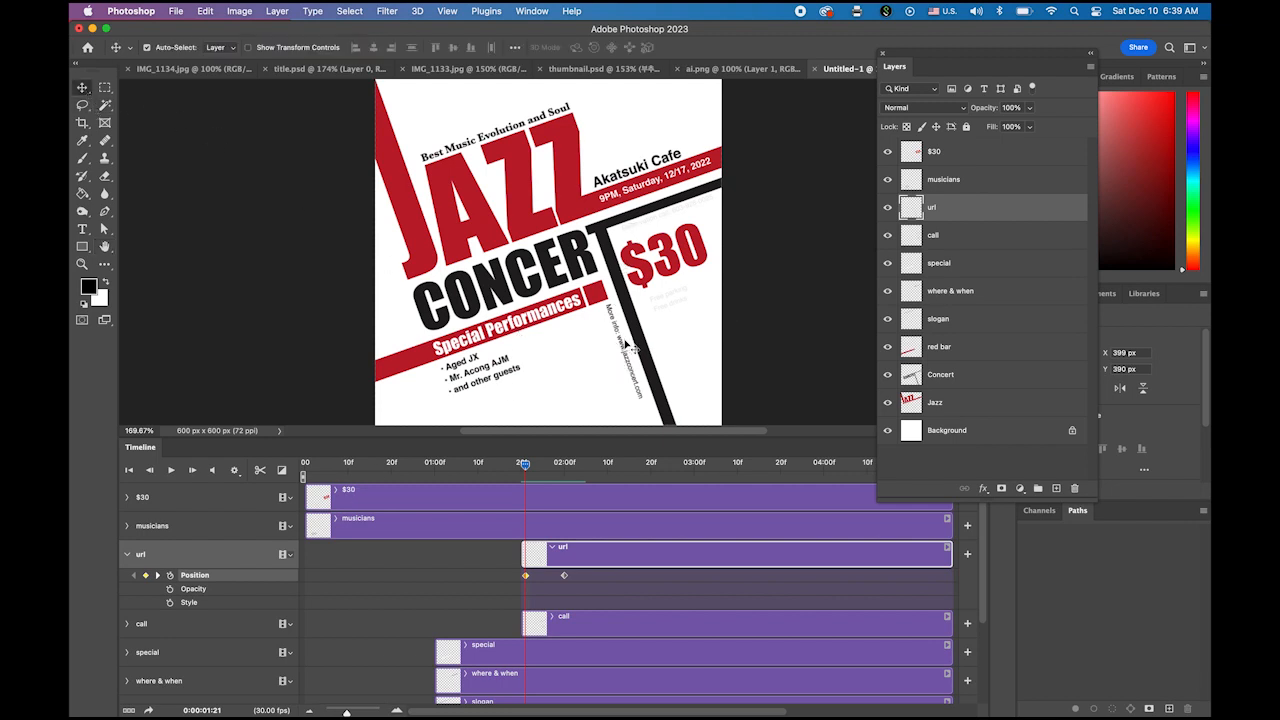
left_click_drag(621, 347, 630, 367)
mouse_move(527, 474)
left_mouse_down()
mouse_move(571, 474)
mouse_move(512, 486)
mouse_move(570, 486)
mouse_move(526, 490)
left_mouse_up()
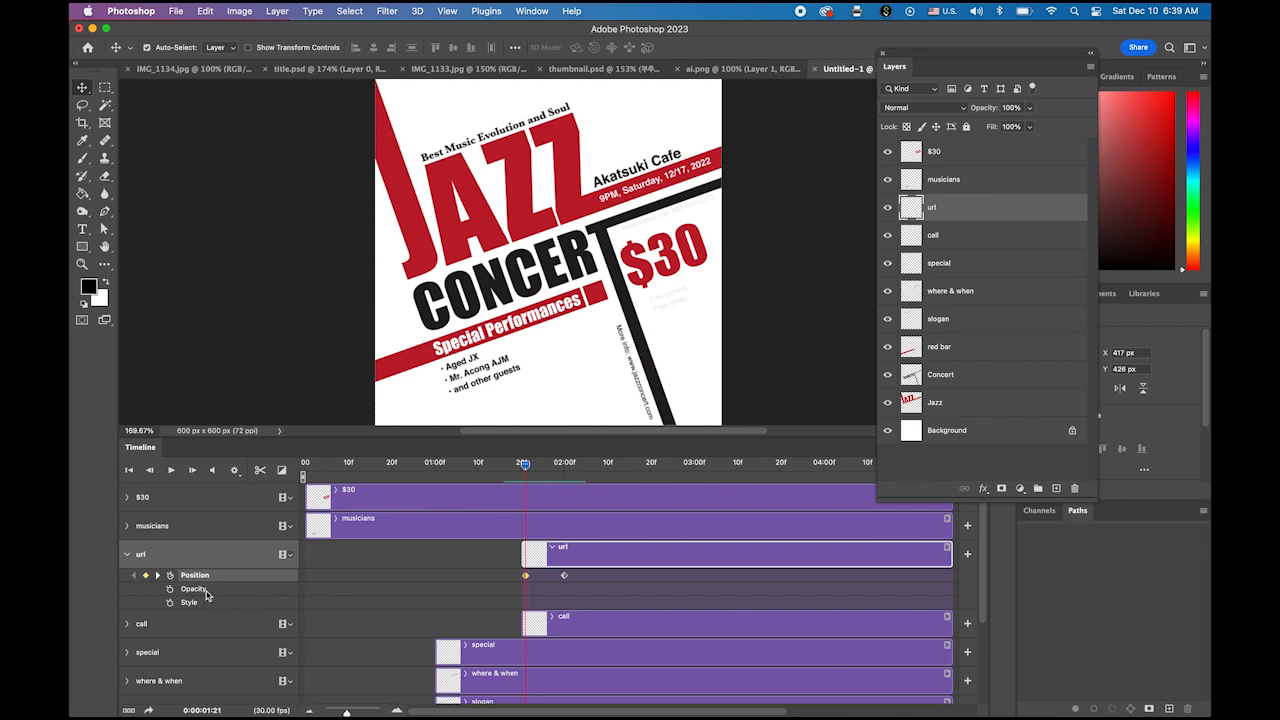
Step: Add Opacity keyframes to the url layer at 1 second 21 frames and 2 seconds
left_click(170, 589)
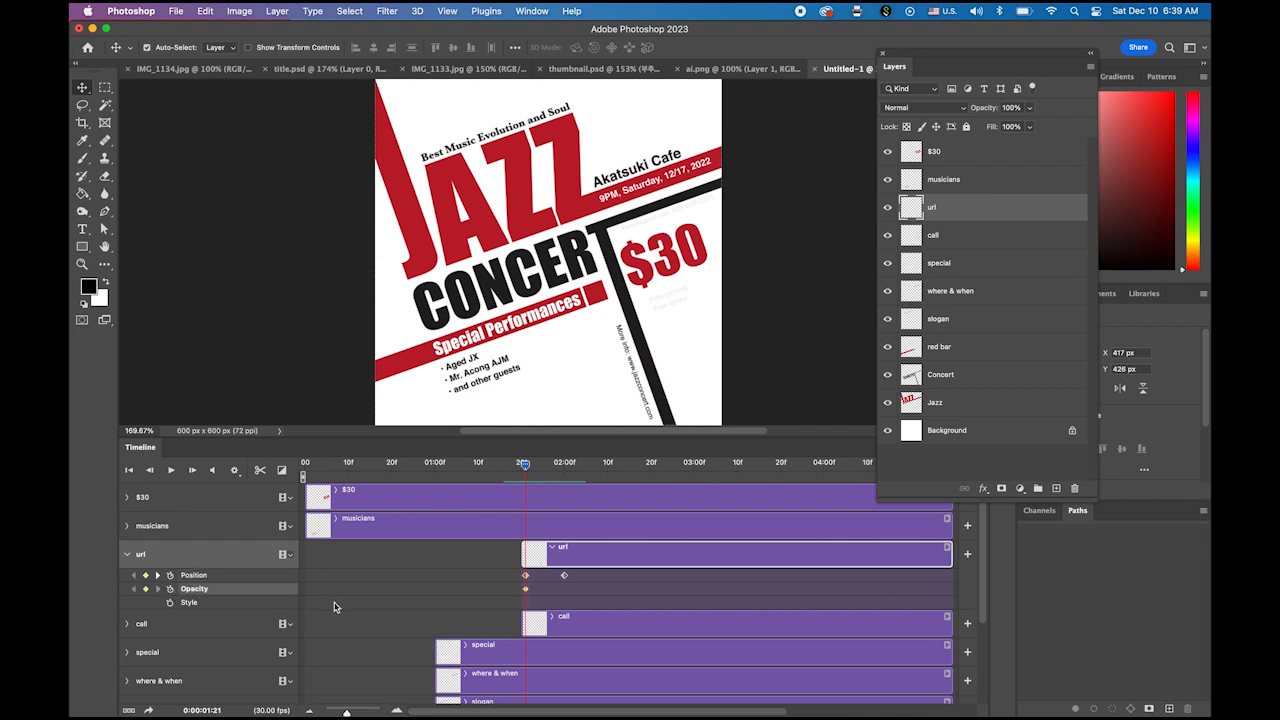
left_click_drag(525, 470, 565, 470)
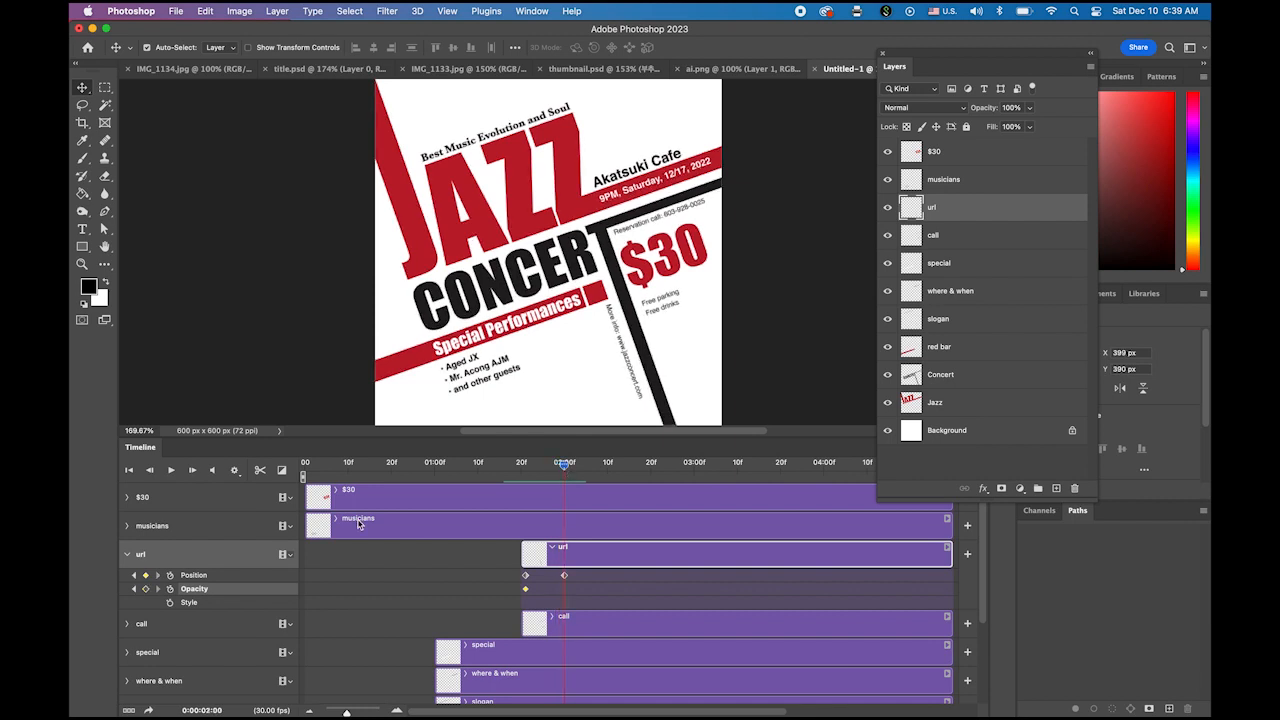
left_click(146, 589)
Step: Set the url layer's opacity to 0% at its 1-second-21-frame keyframe
left_click_drag(565, 470, 525, 466)
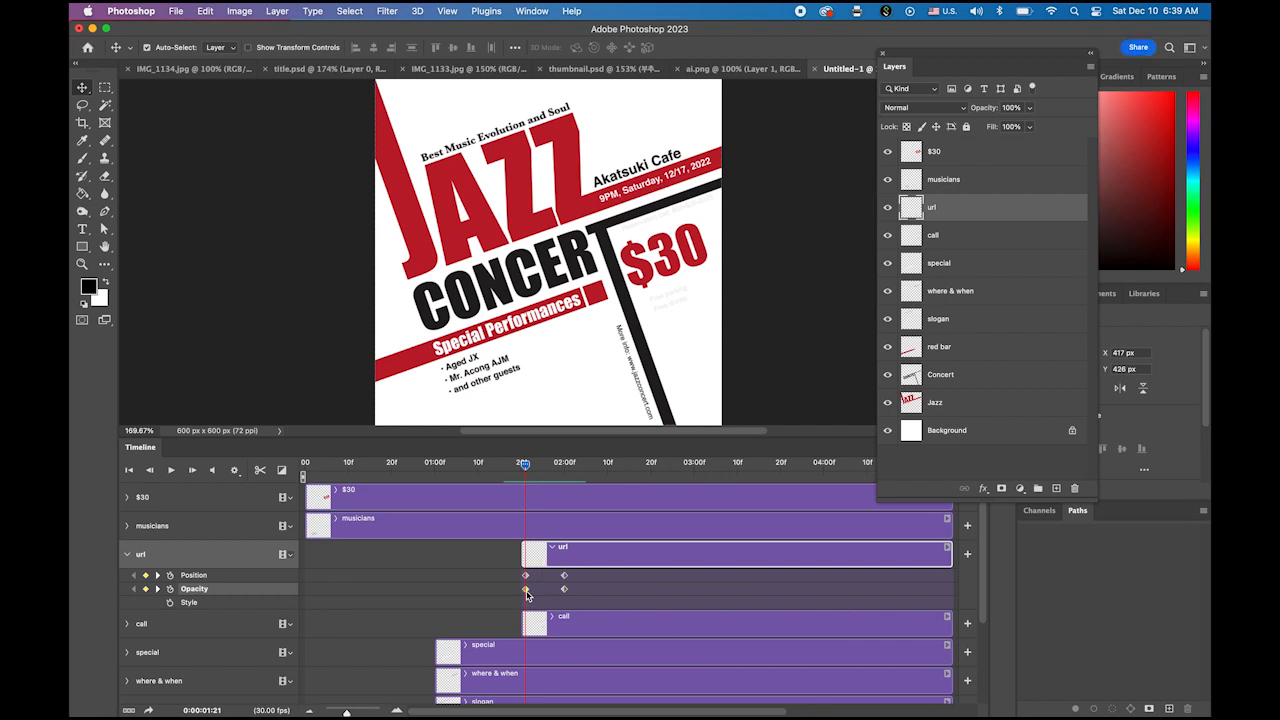
left_click(1030, 109)
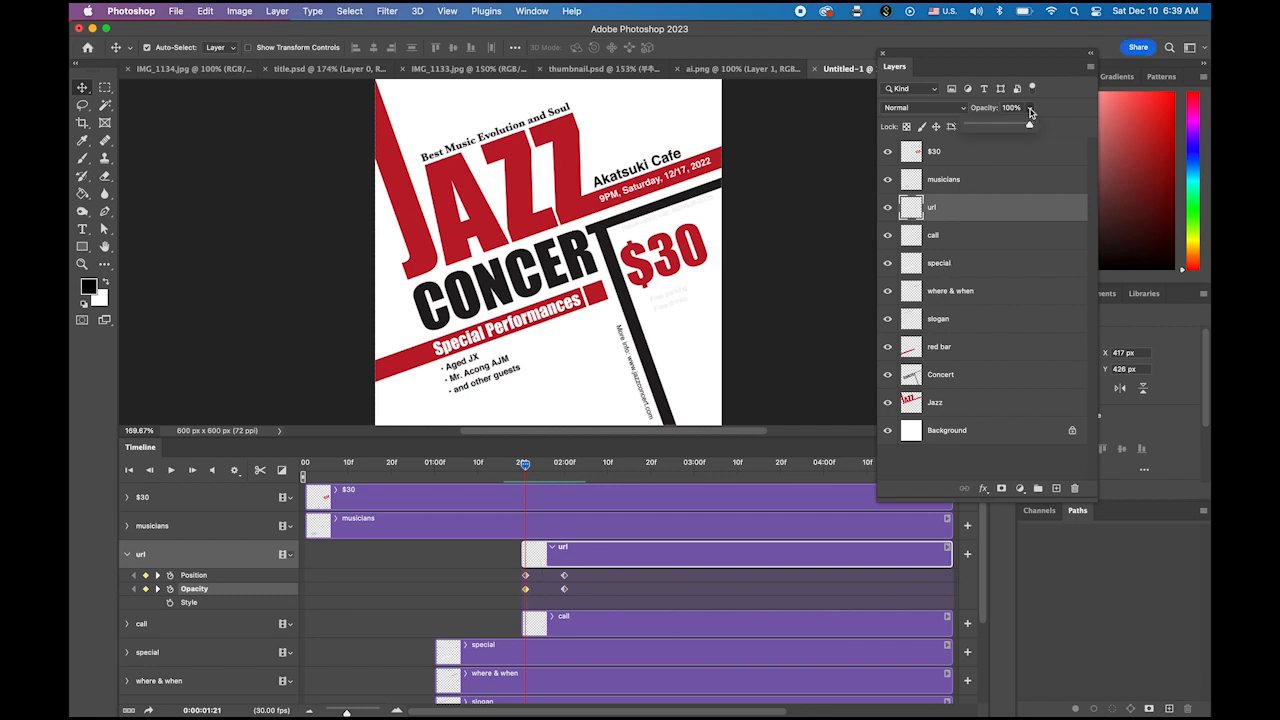
left_click_drag(1030, 126, 966, 127)
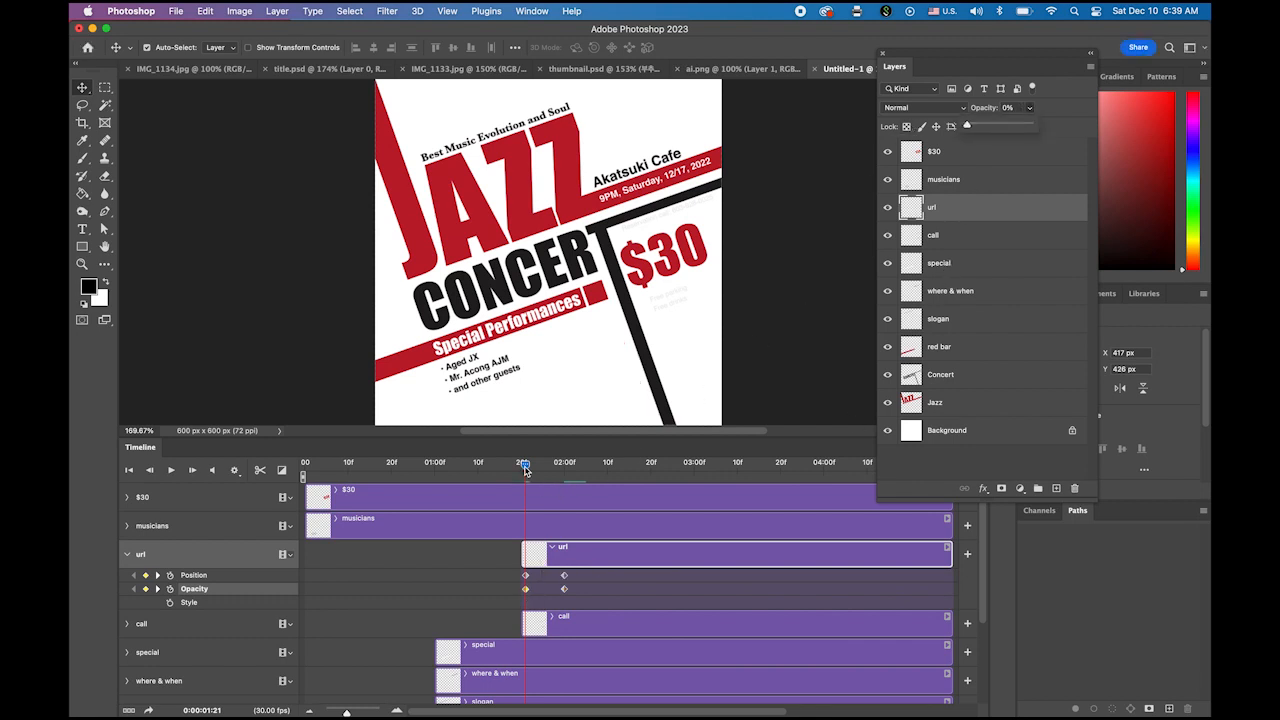
Step: Collapse the url track, expand the musicians track and trim its clip to start at 2 seconds
mouse_move(525, 470)
left_mouse_down()
mouse_move(569, 468)
mouse_move(511, 468)
mouse_move(585, 479)
mouse_move(525, 491)
left_mouse_up()
left_click(126, 555)
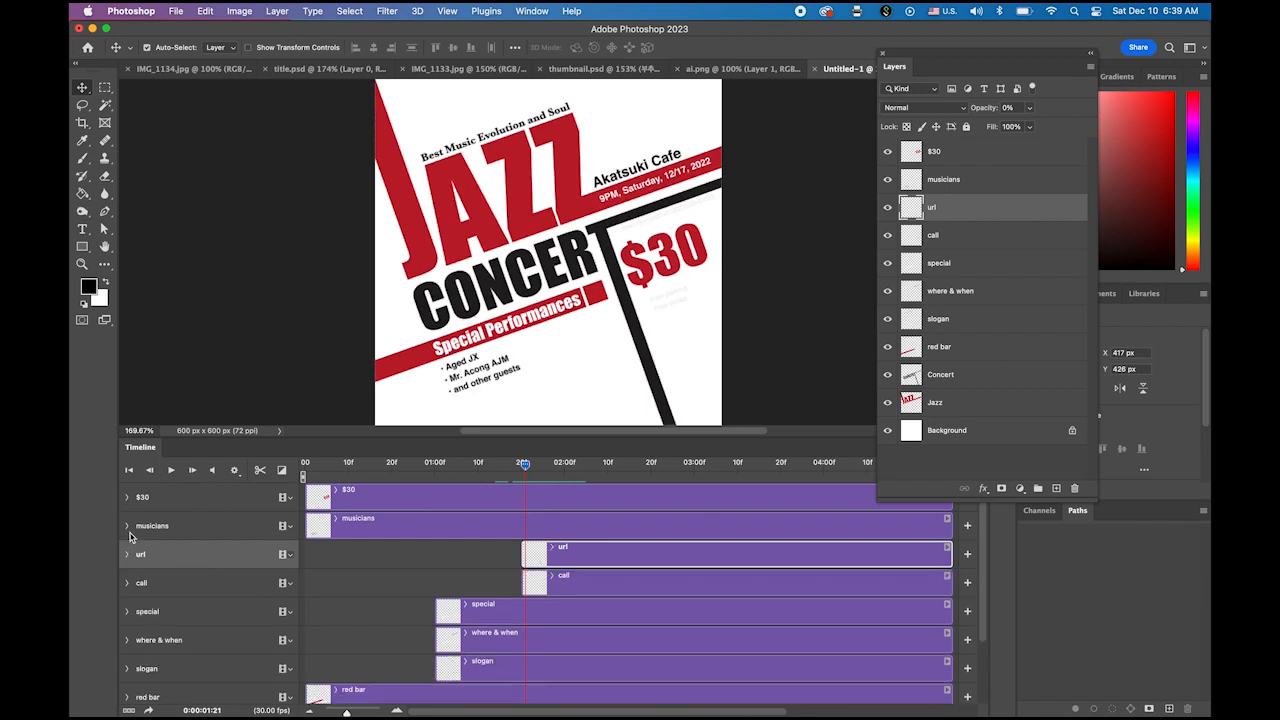
left_click(128, 527)
left_click(521, 466)
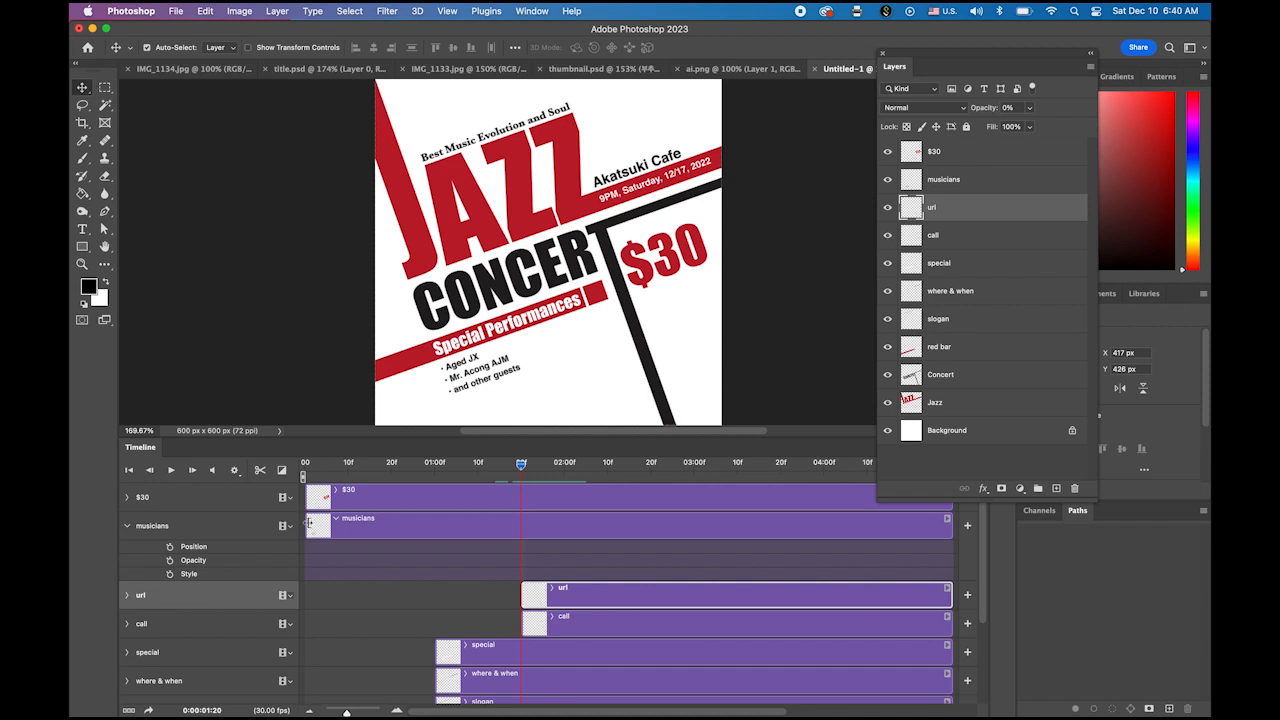
left_click_drag(309, 523, 566, 528)
left_click_drag(522, 472, 565, 470)
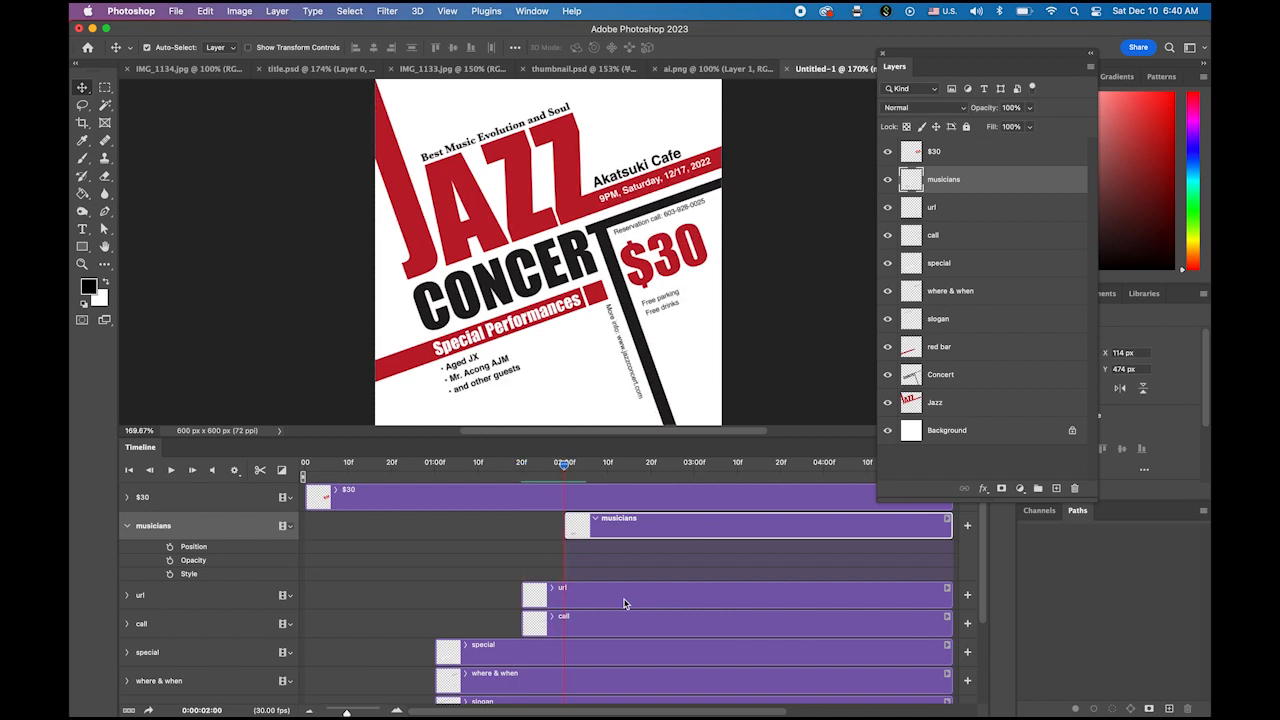
Step: Add Position keyframes to the musicians layer at 2 seconds and 2 seconds 10 frames
left_click(170, 548)
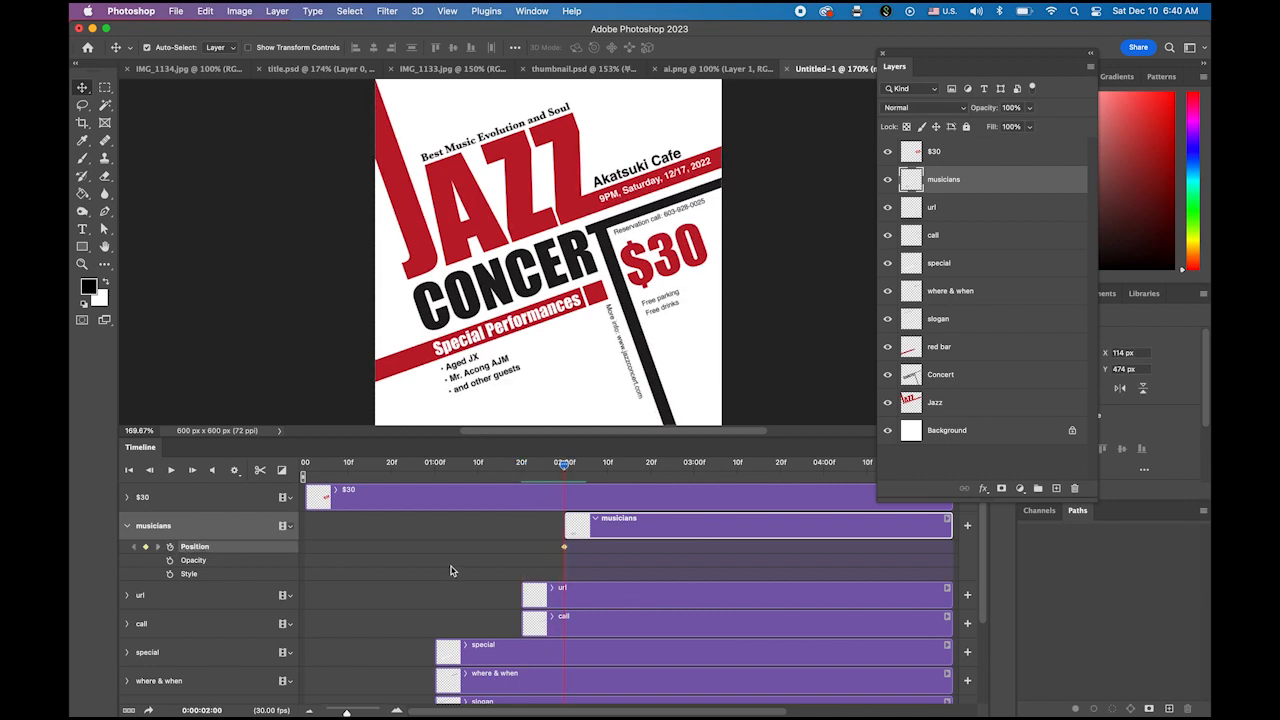
left_click_drag(564, 466, 607, 466)
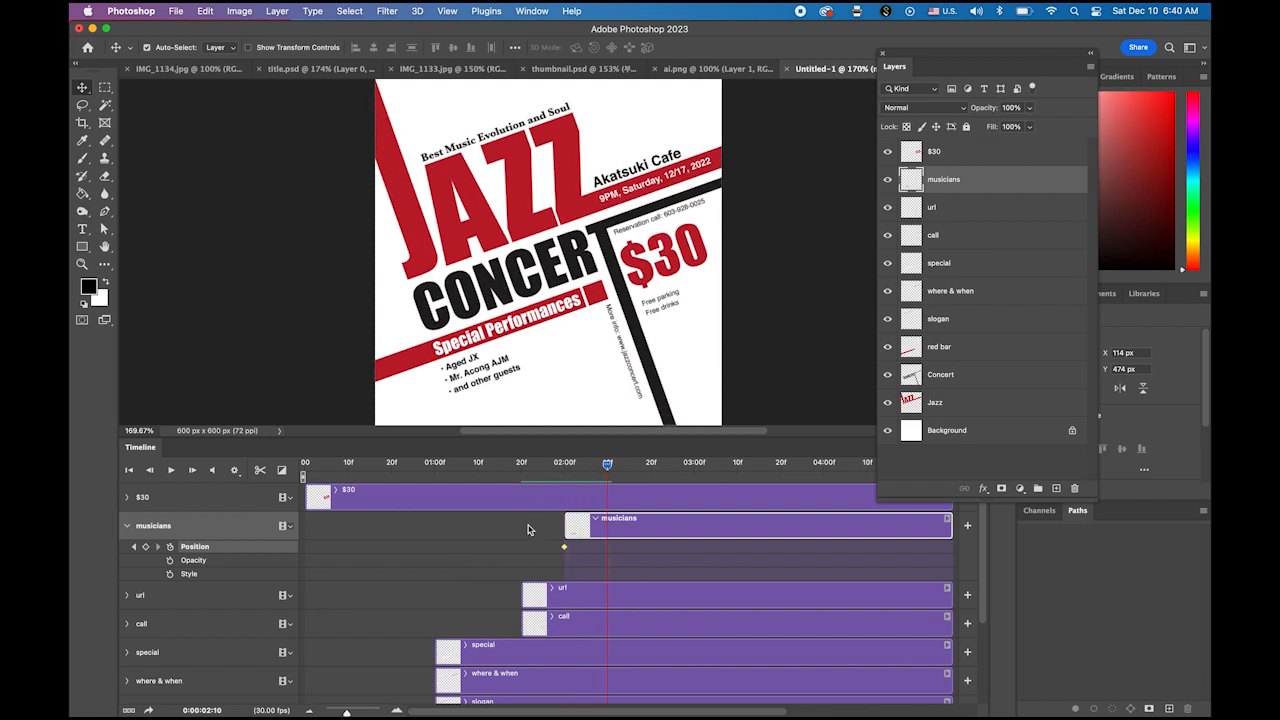
left_click(146, 547)
left_click_drag(608, 466, 566, 475)
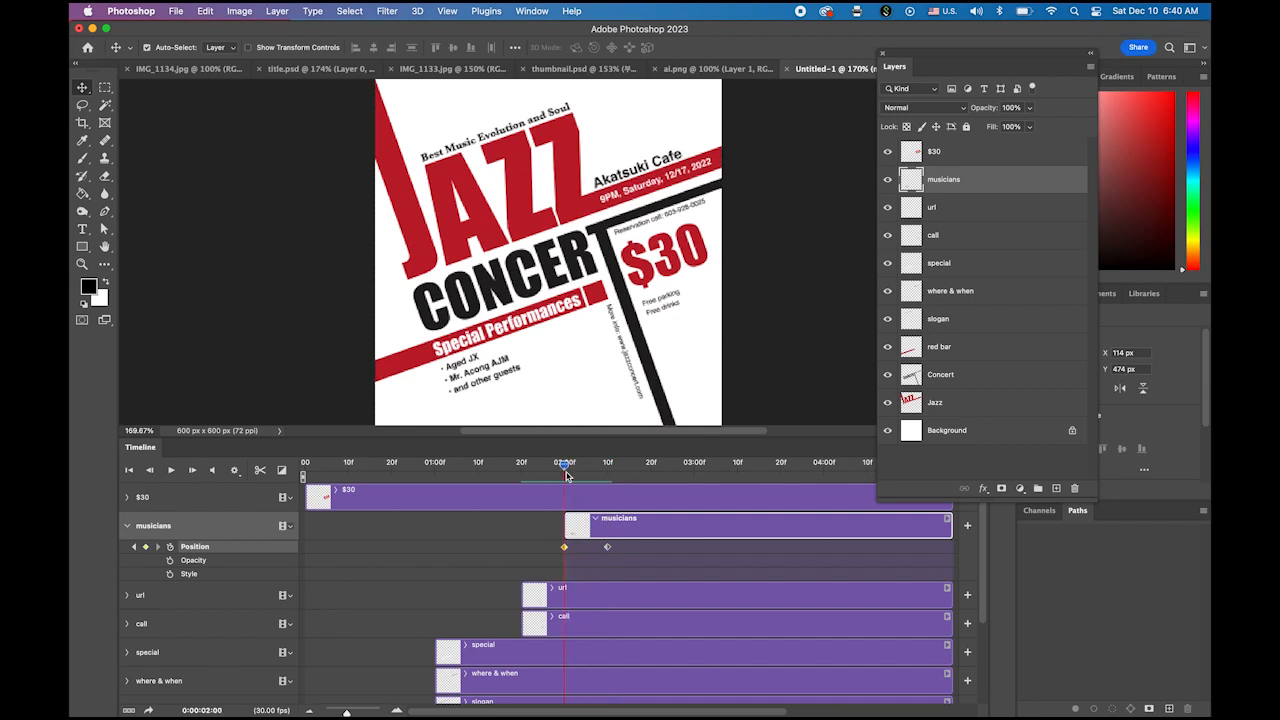
Step: Move the musicians text along the red bar to X 160 px, Y 455 px at its 2-second Position keyframe
left_click(463, 377)
left_click(463, 377)
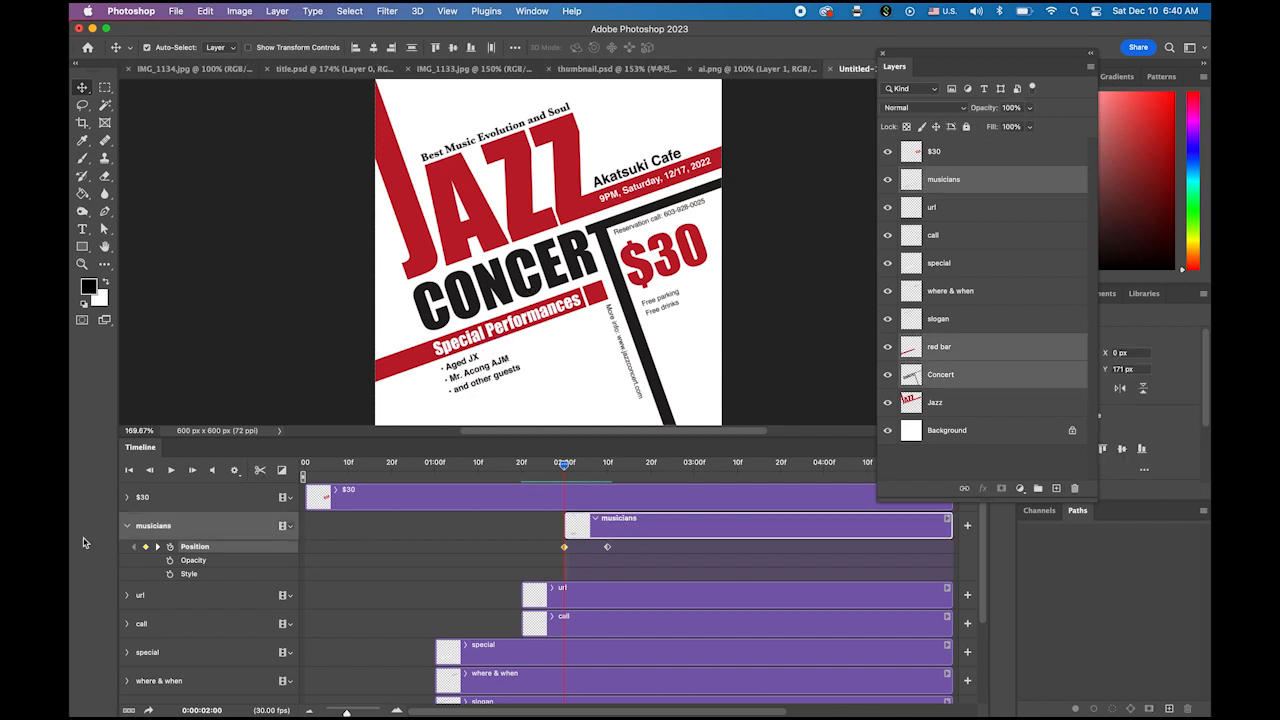
left_click(157, 528)
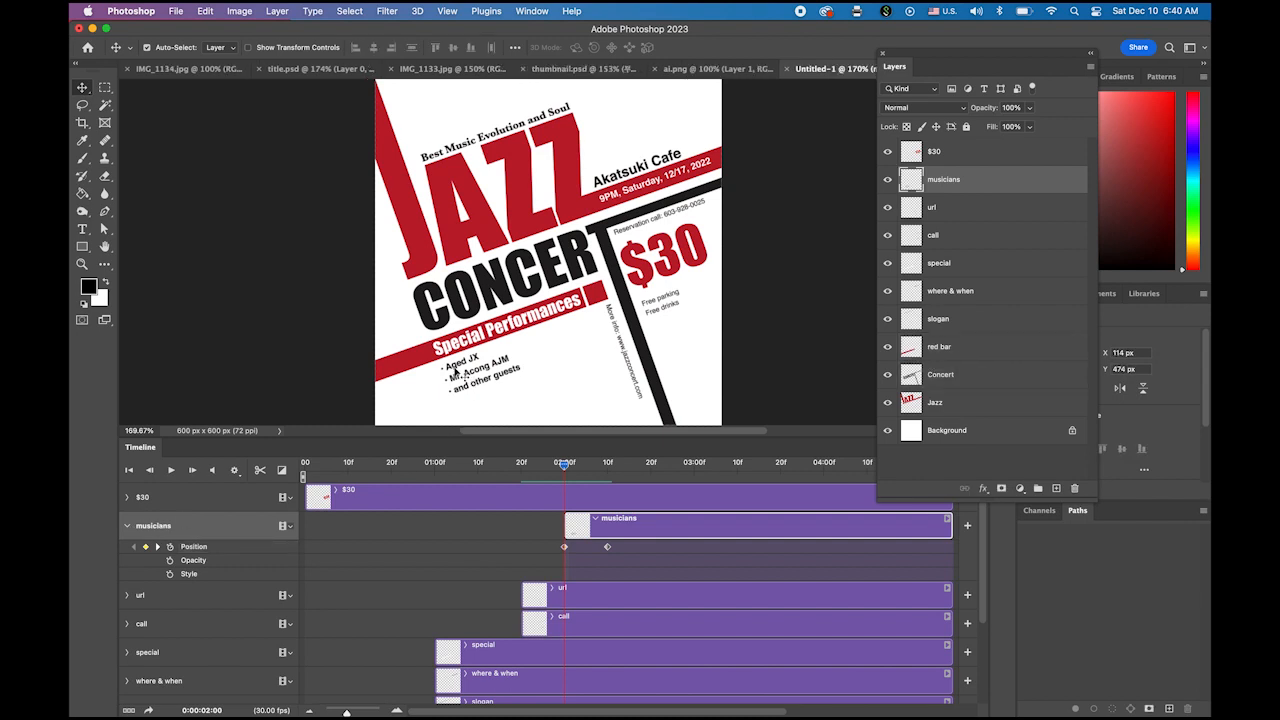
left_click_drag(455, 369, 476, 362)
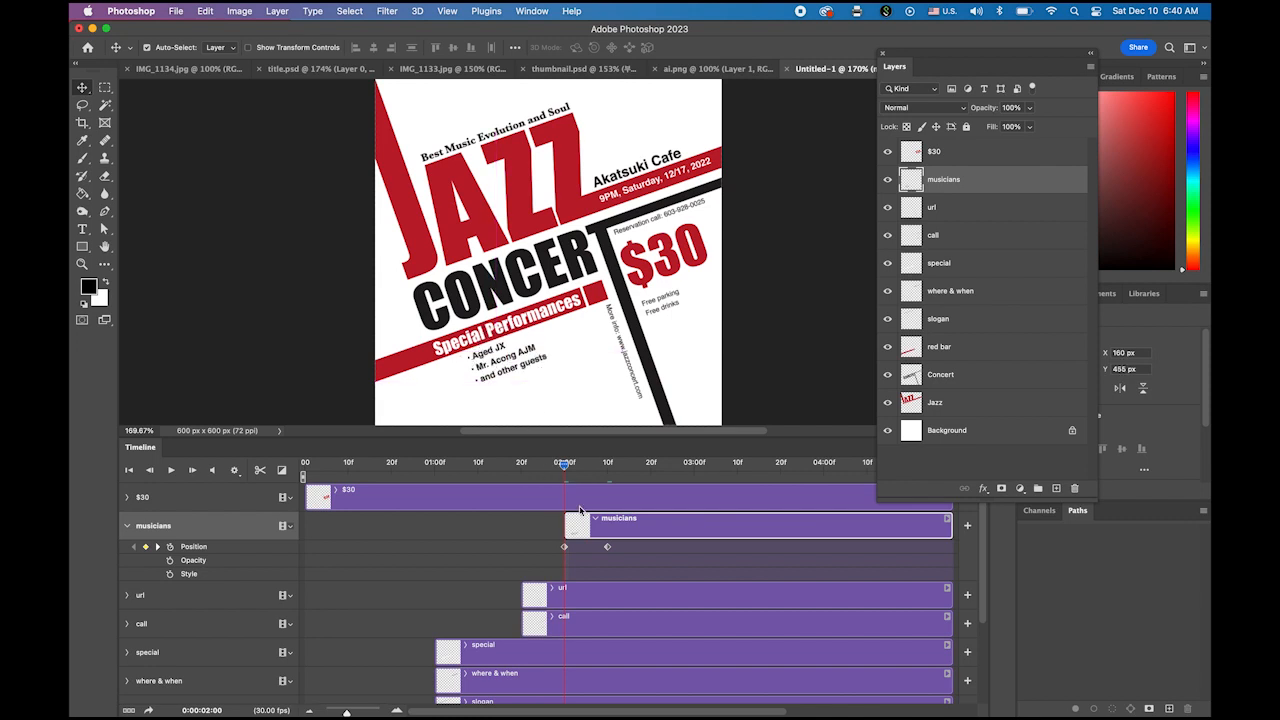
mouse_move(567, 465)
left_mouse_down()
mouse_move(607, 466)
mouse_move(567, 466)
left_mouse_up()
Step: Add Opacity keyframes to the musicians layer at 2 seconds and 2 seconds 10 frames
left_click(170, 562)
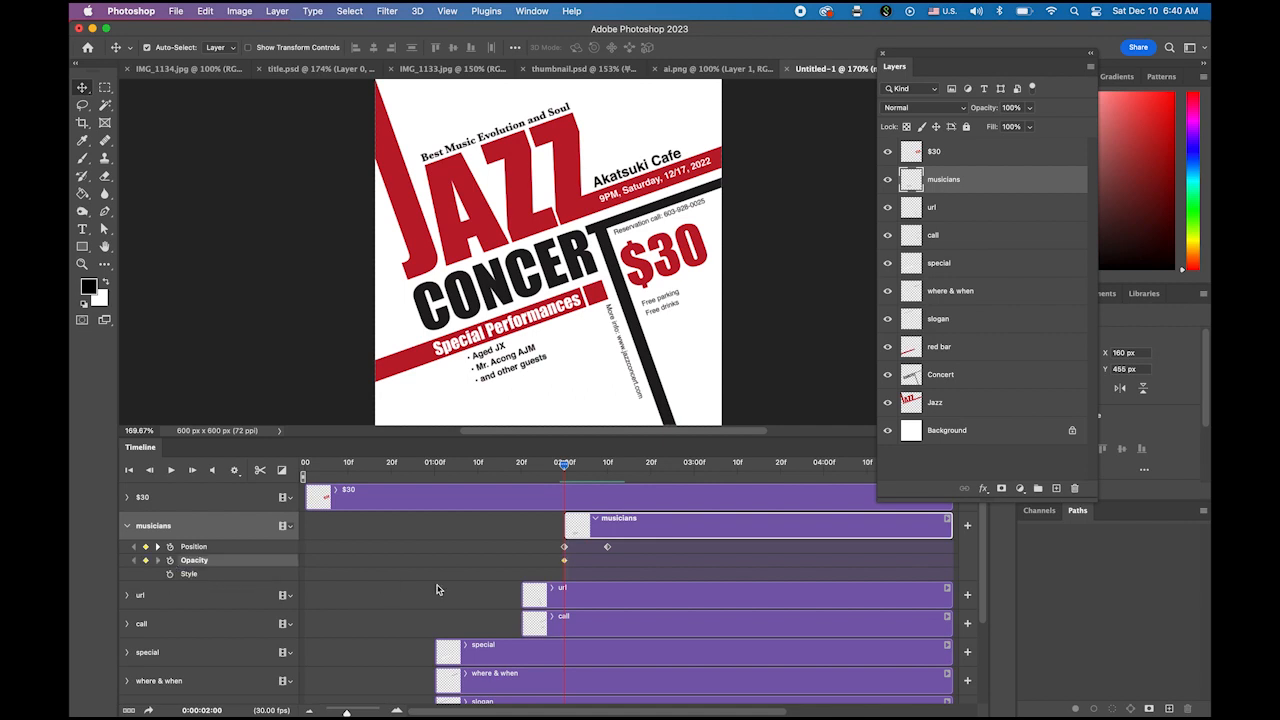
left_click_drag(565, 465, 607, 470)
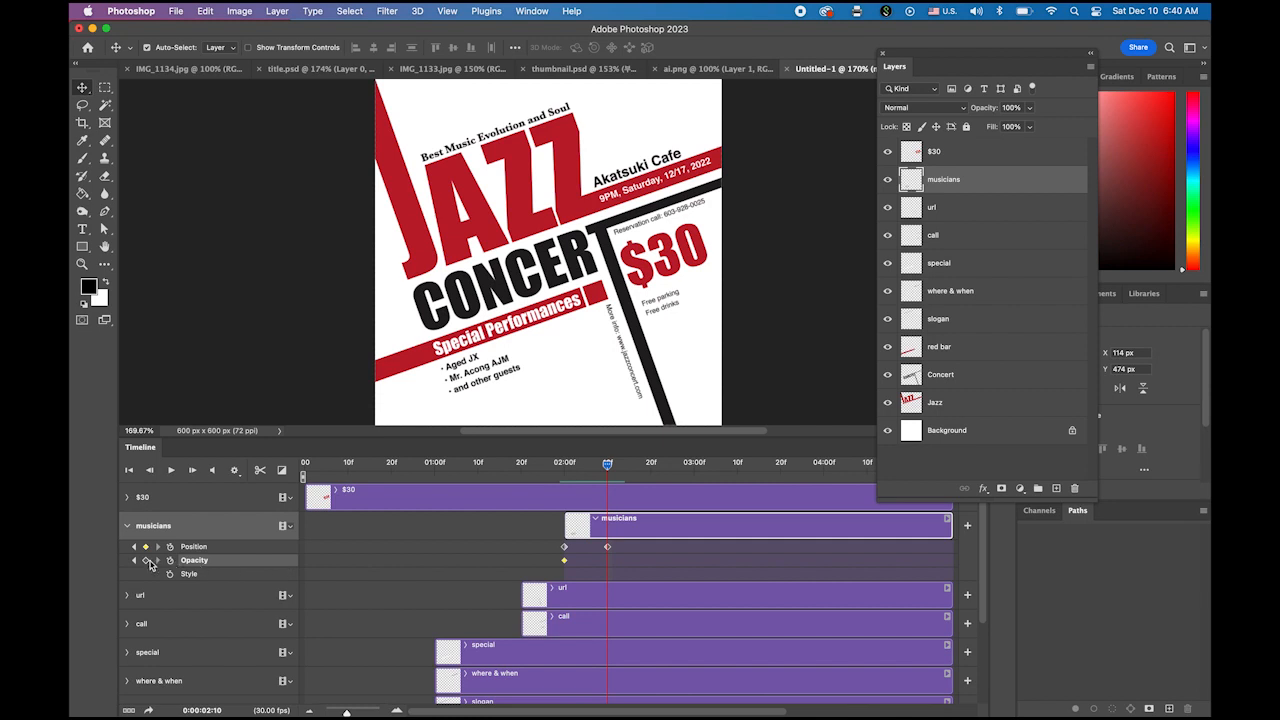
left_click(147, 561)
left_click_drag(607, 467, 565, 466)
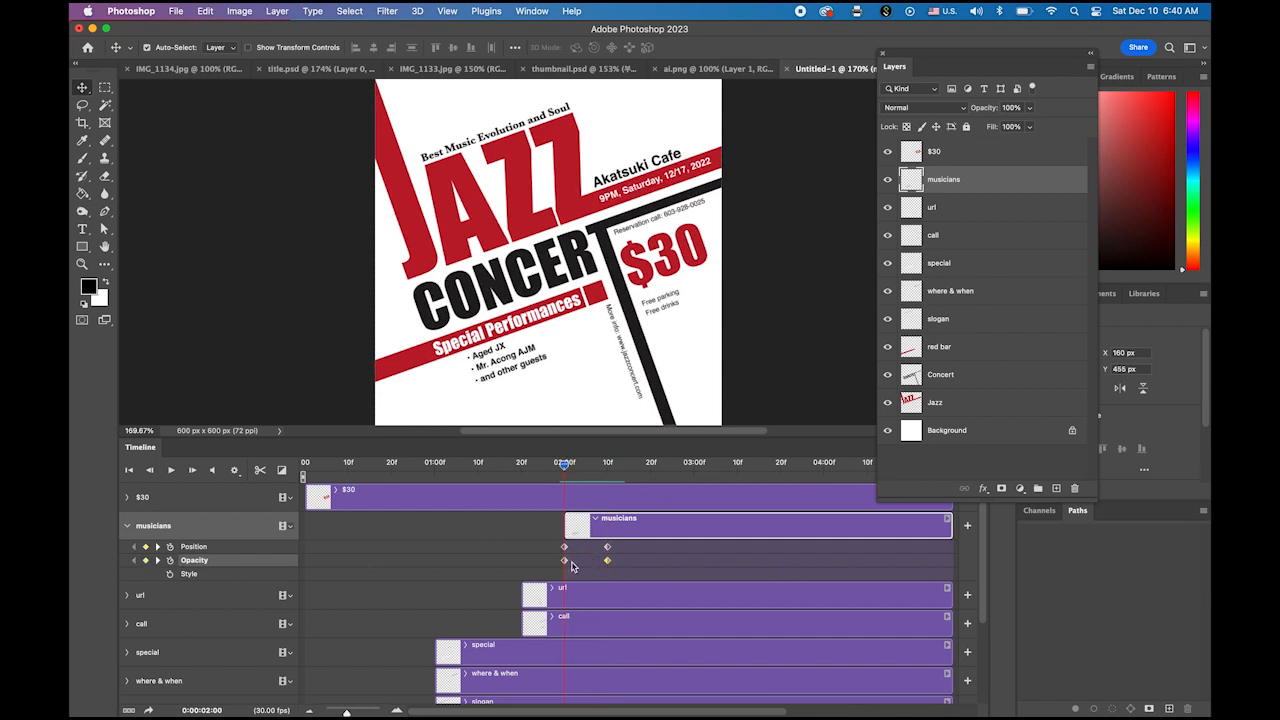
Step: Set the musicians layer's opacity to 0% at its 2-second keyframe and collapse its track
left_click(564, 561)
left_click(1029, 108)
left_click_drag(1029, 126, 719, 438)
mouse_move(567, 467)
left_mouse_down()
mouse_move(624, 472)
mouse_move(572, 468)
left_mouse_up()
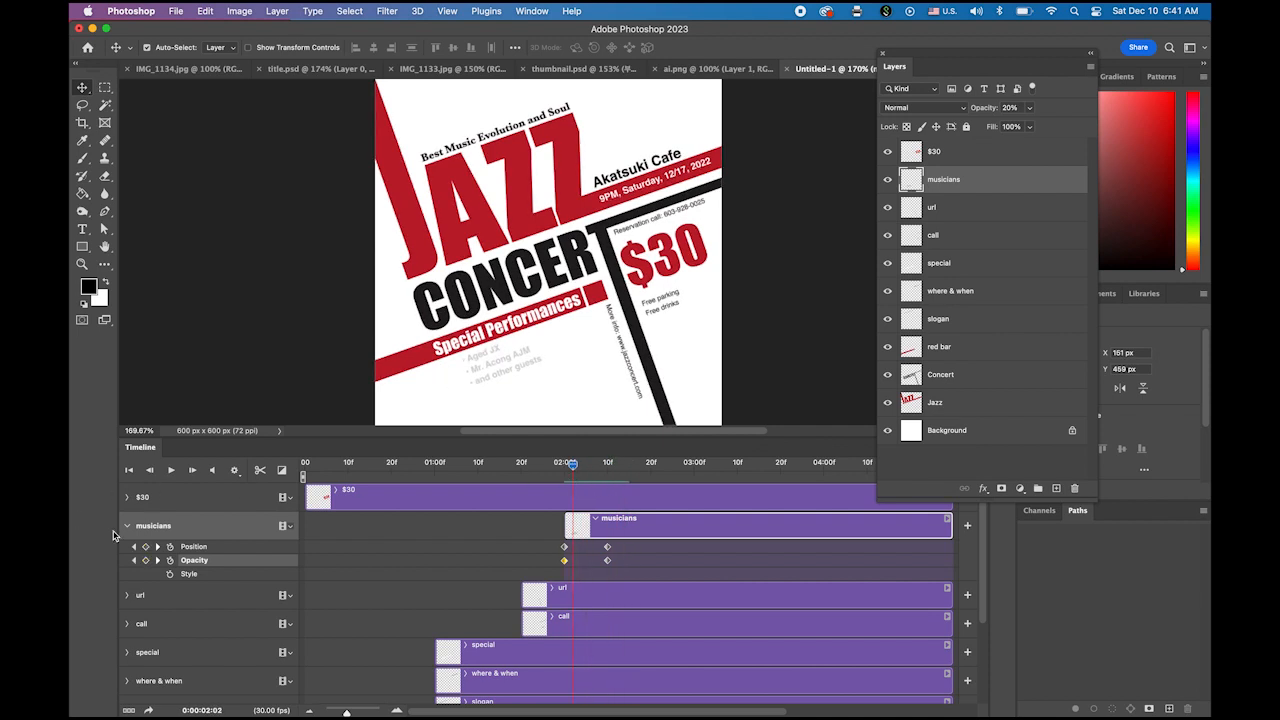
left_click(128, 526)
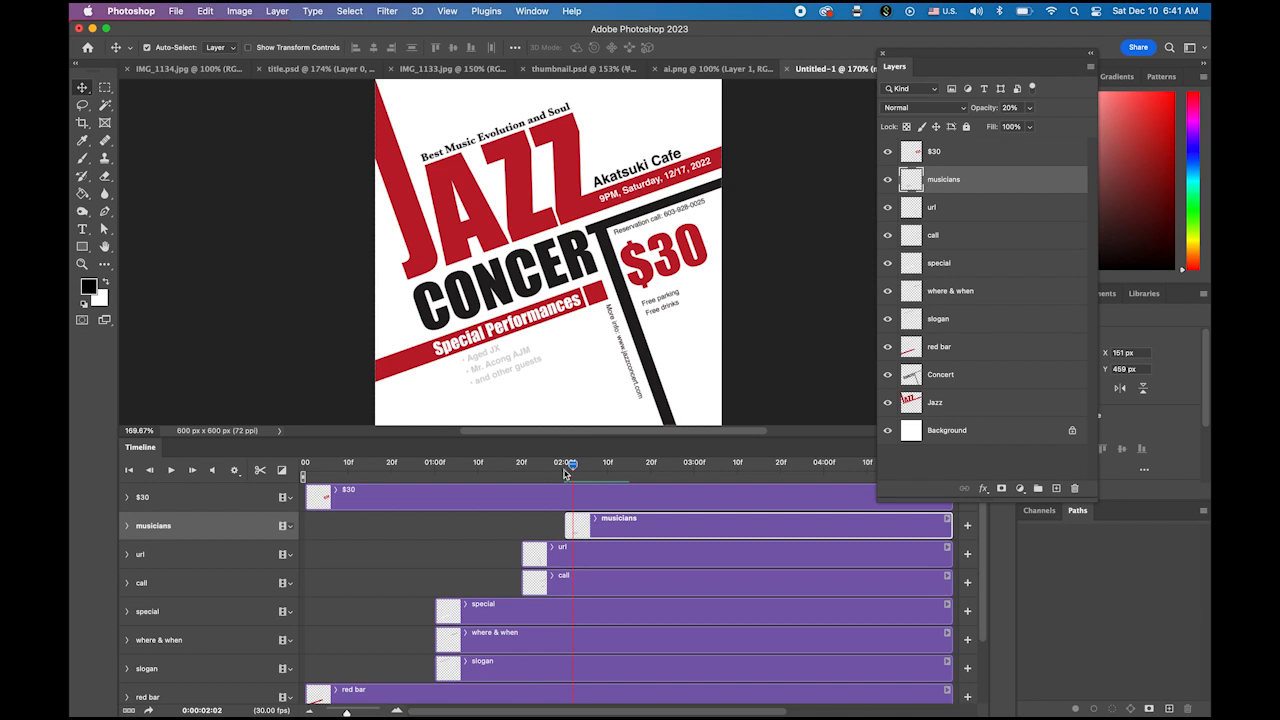
Step: Play the animation from the beginning to review the entrances of the text elements
left_click_drag(577, 471, 305, 470)
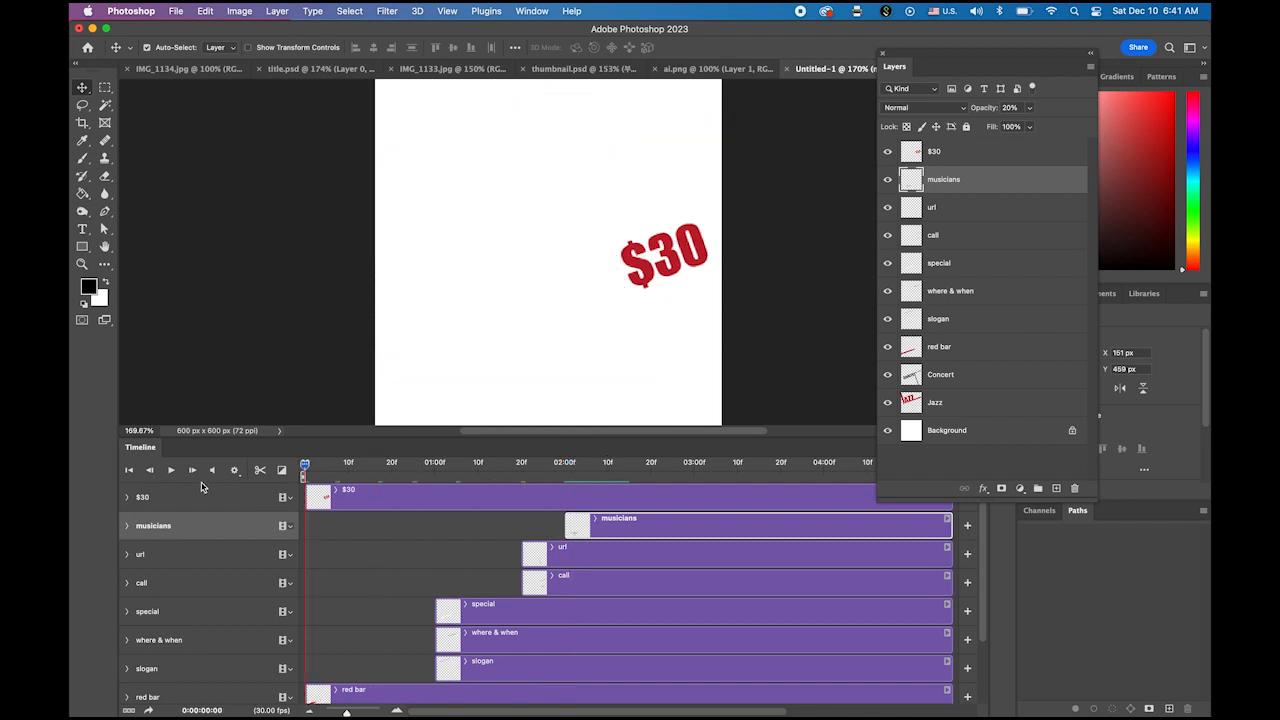
left_click(171, 471)
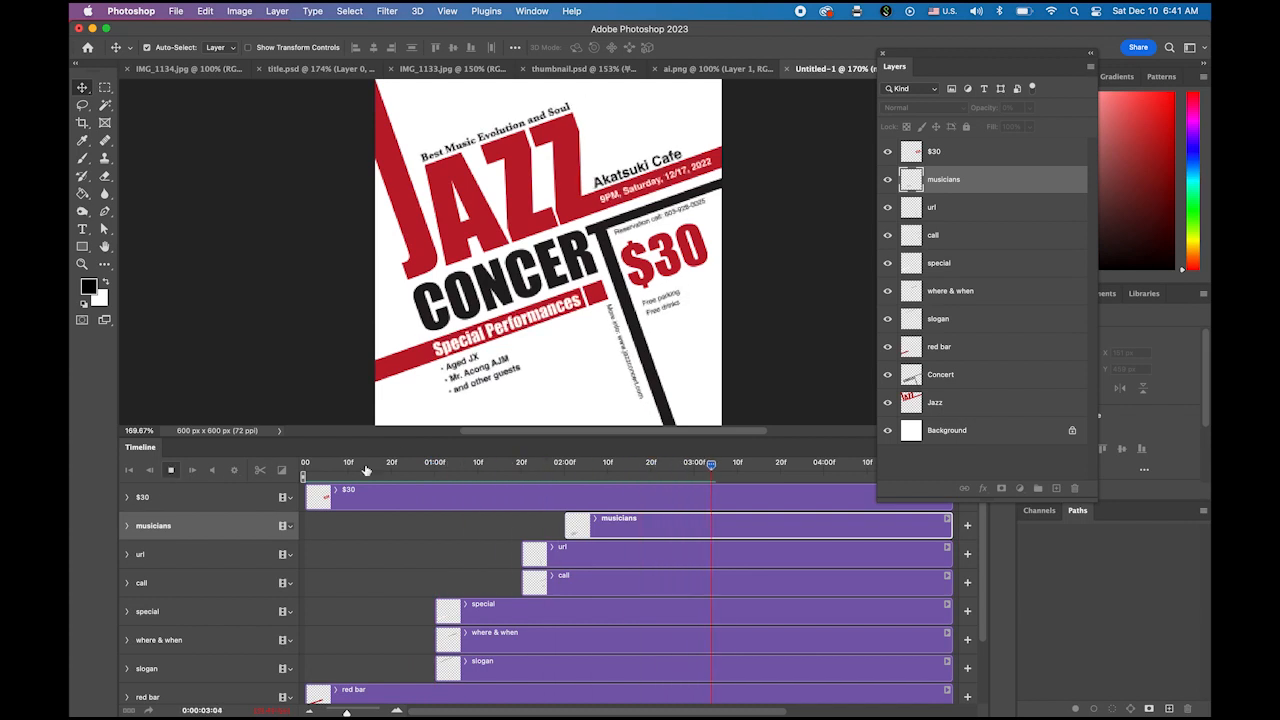
left_click(171, 471)
Step: Trim the $30 clip to start at 2 seconds 10 frames and convert the $30 layer to a Smart Object
left_click_drag(778, 466, 616, 466)
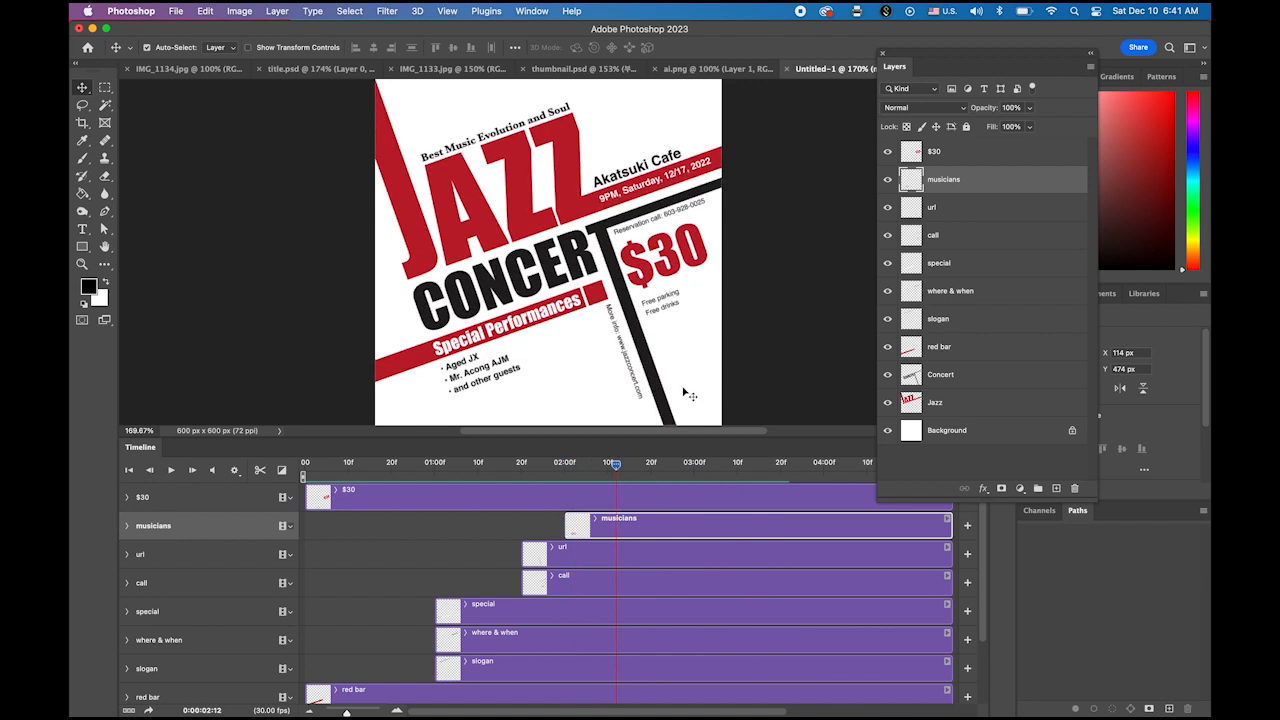
mouse_move(614, 468)
left_mouse_down()
mouse_move(590, 472)
mouse_move(610, 471)
left_mouse_up()
left_click_drag(310, 494, 609, 500)
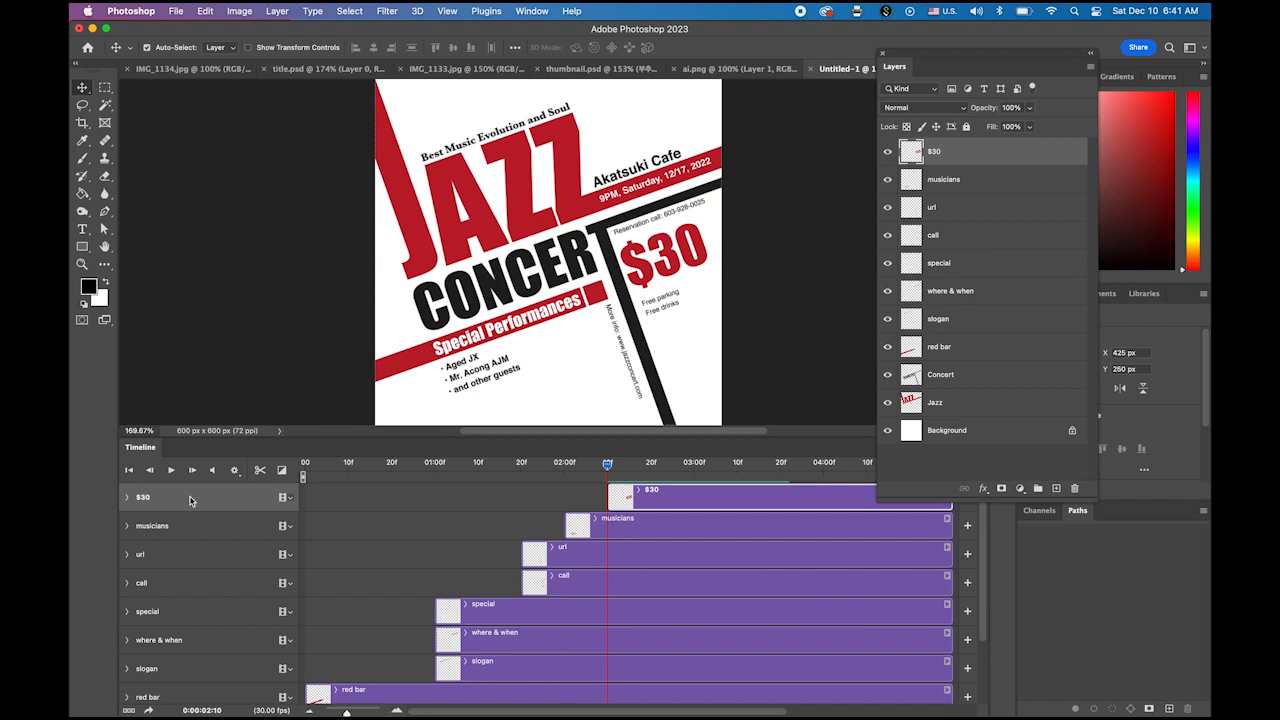
right_click(996, 151)
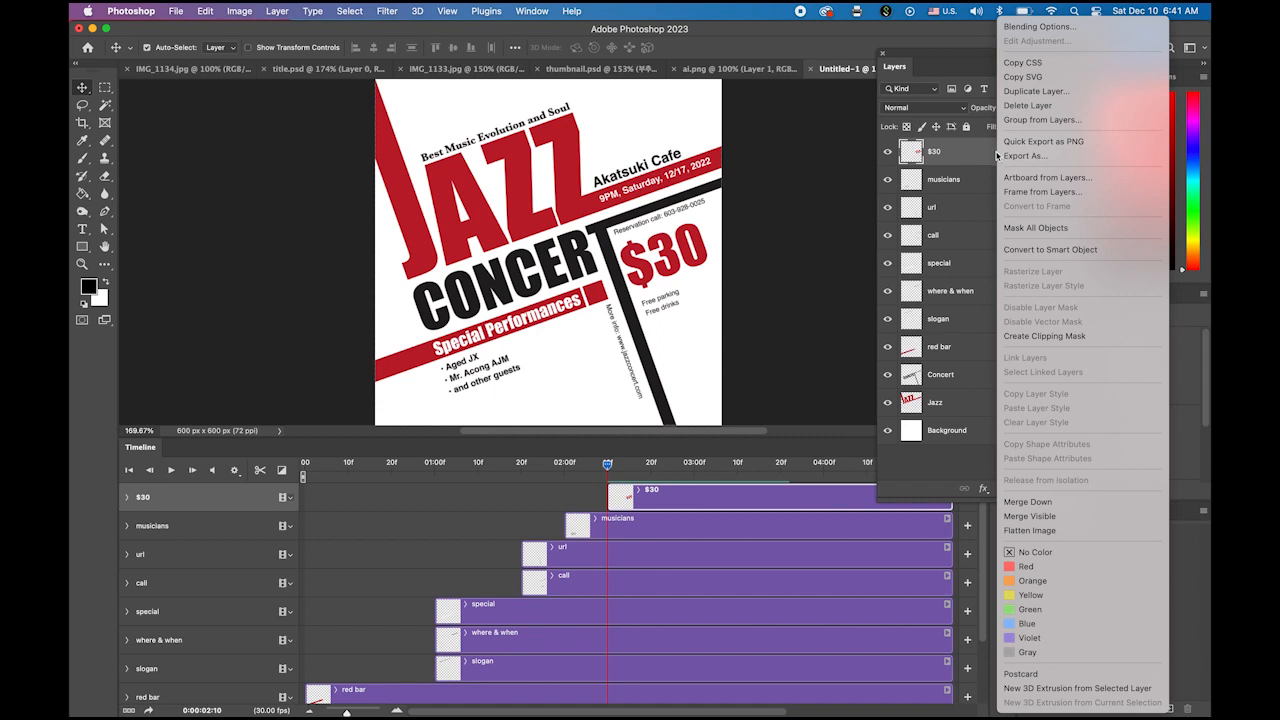
left_click(1054, 250)
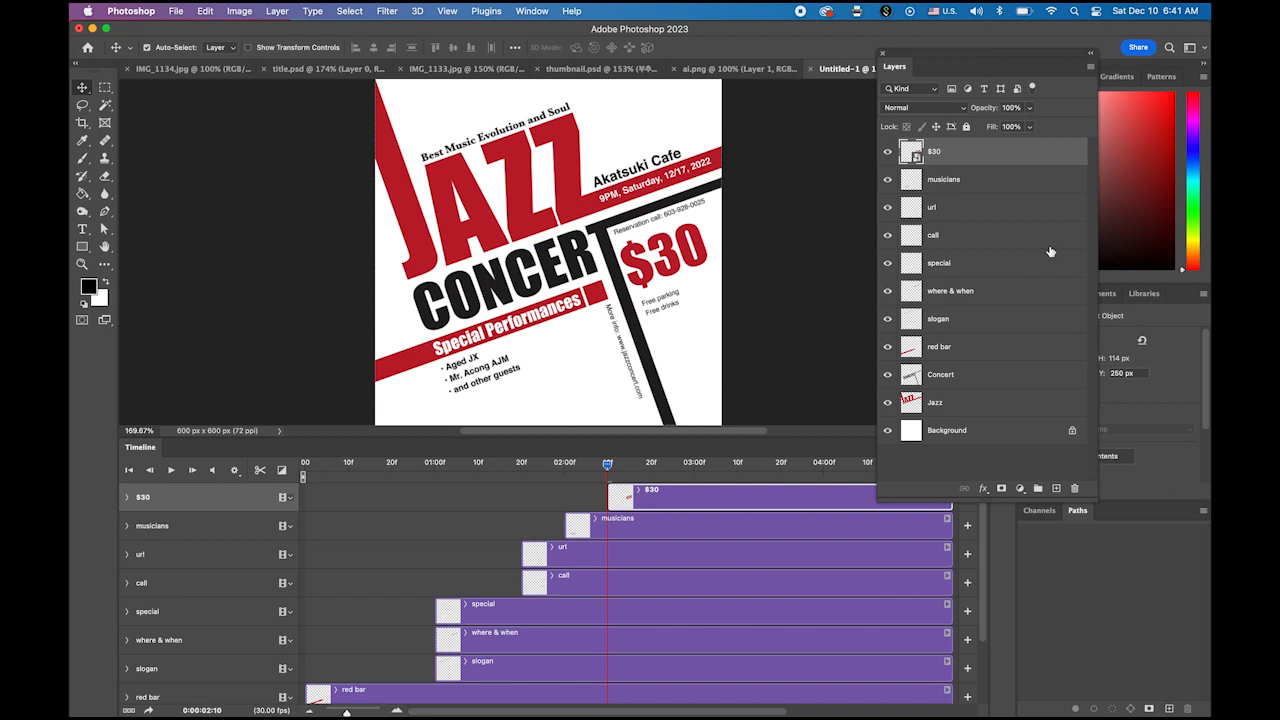
Step: Add Transform keyframes to the $30 layer at 2 seconds 10 frames and 2 seconds 20 frames
left_click(127, 497)
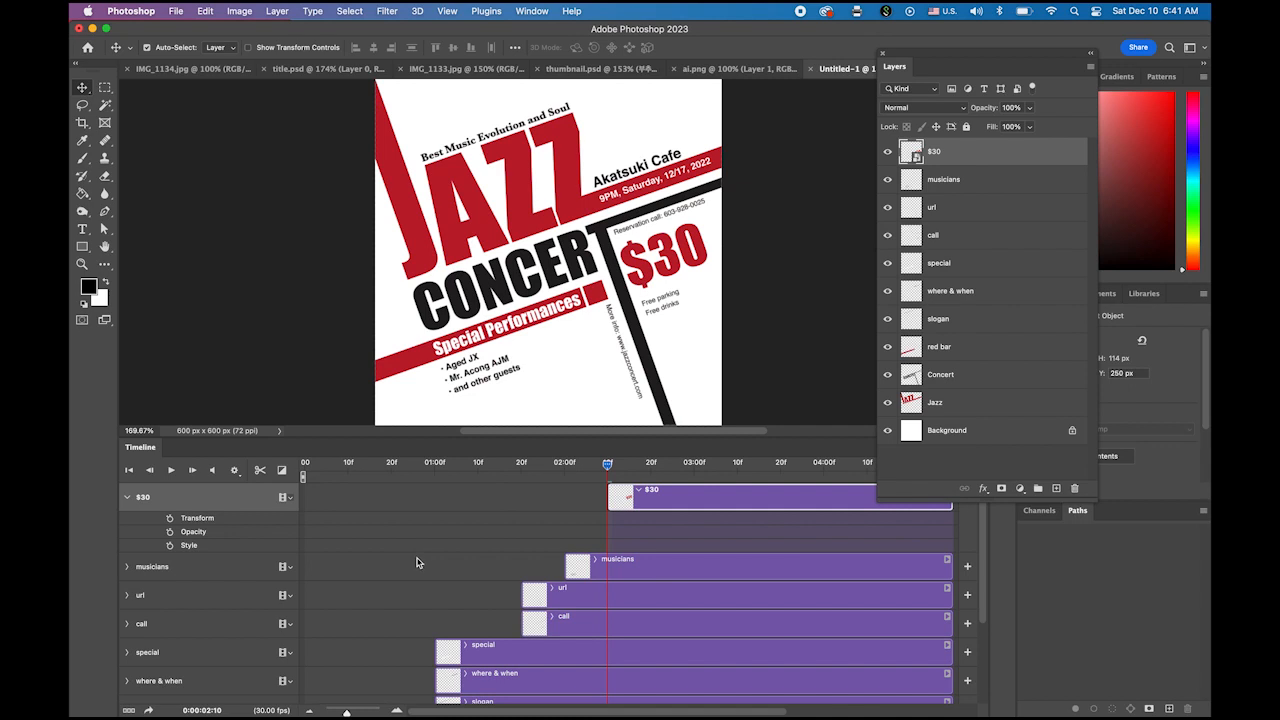
left_click(170, 519)
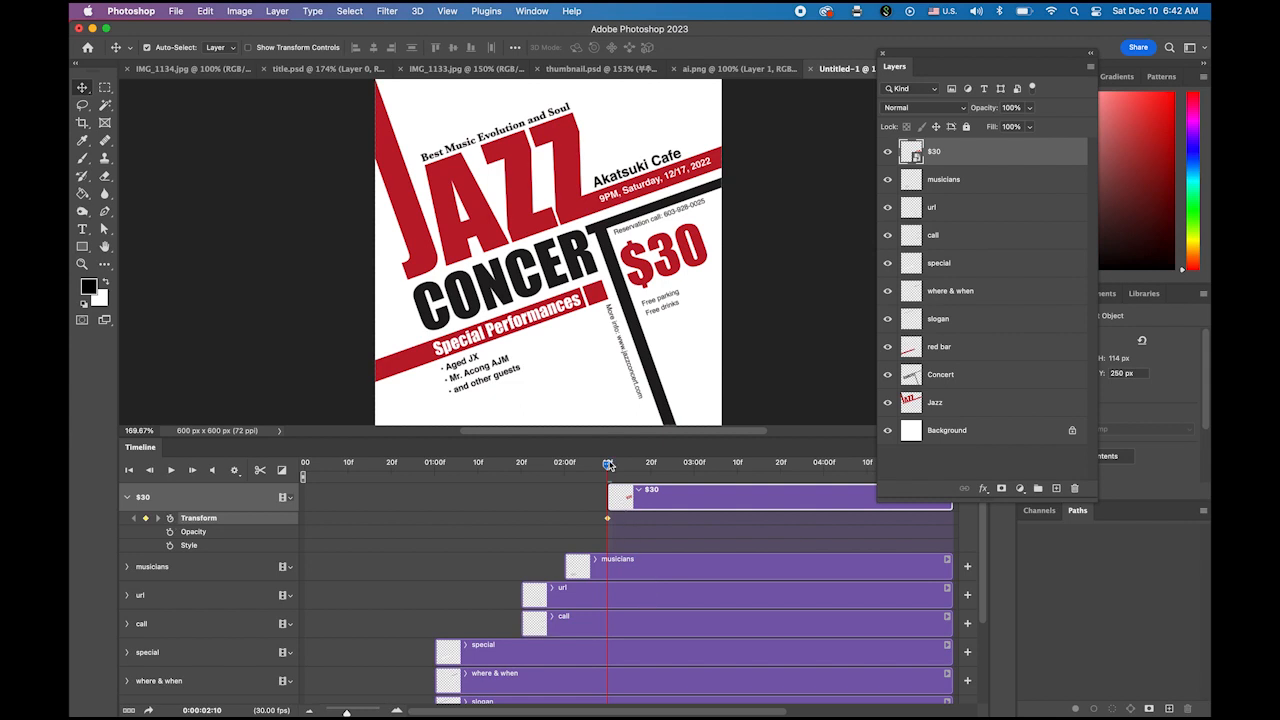
left_click_drag(607, 464, 651, 466)
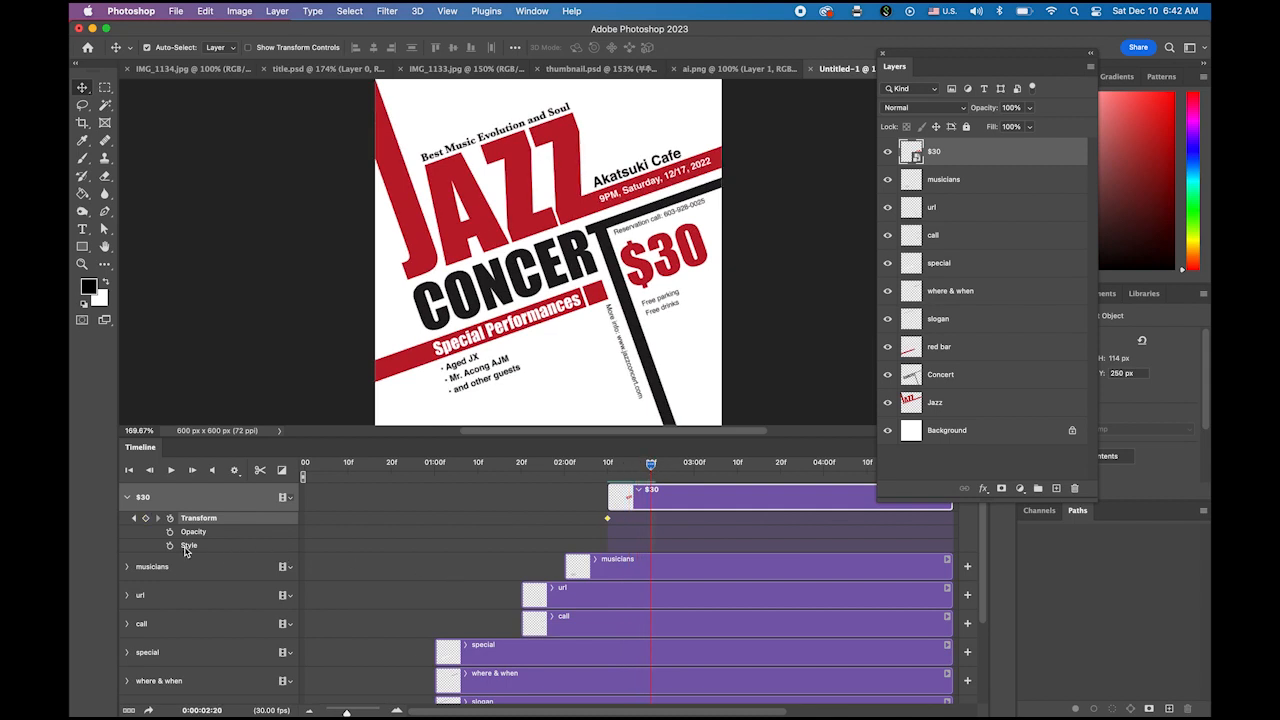
left_click(146, 519)
left_click_drag(651, 465, 607, 472)
Step: Free Transform the $30 text about its center to about -185% width and height at its 2-second-10-frame keyframe
left_click(608, 519)
left_click(206, 11)
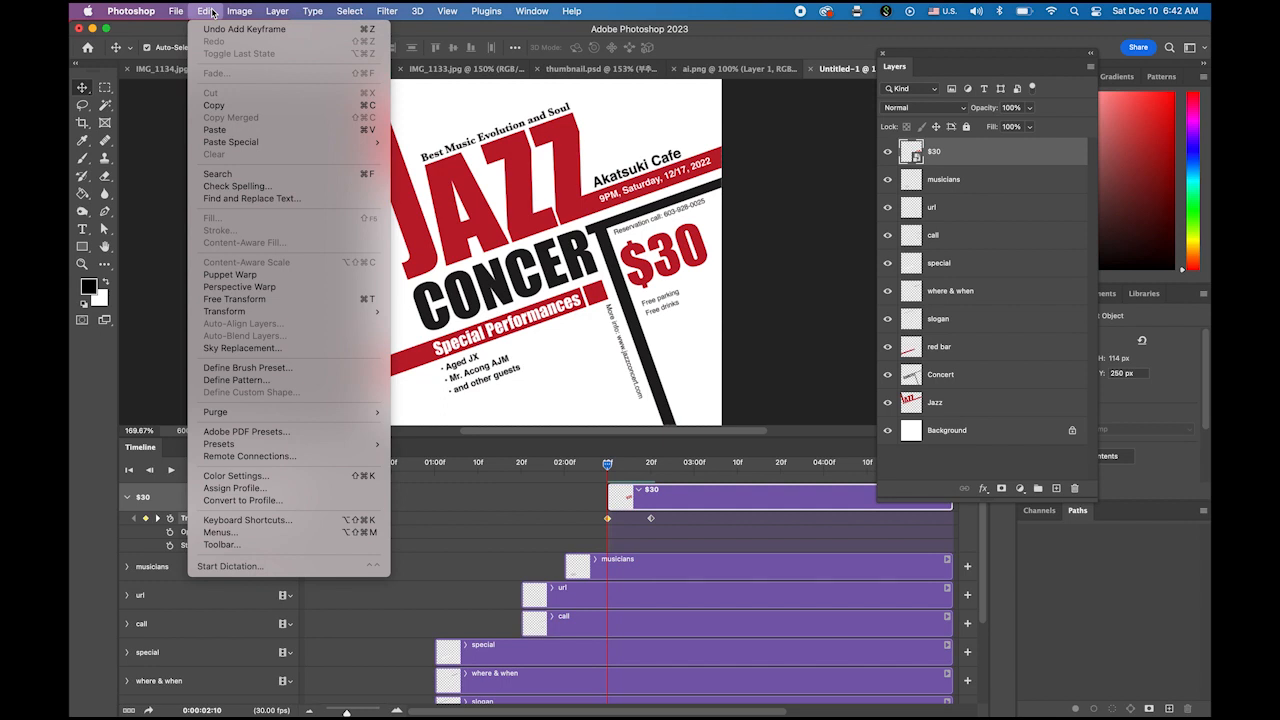
left_click(284, 305)
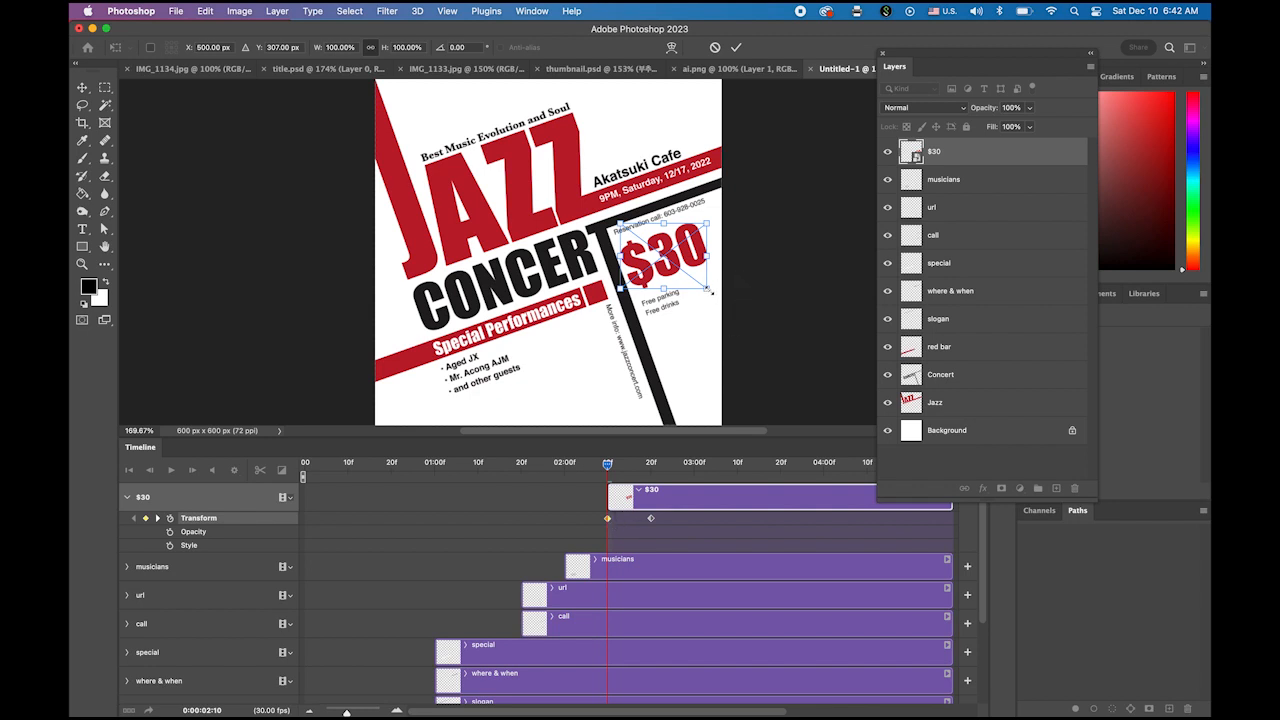
left_click_drag(710, 291, 542, 175)
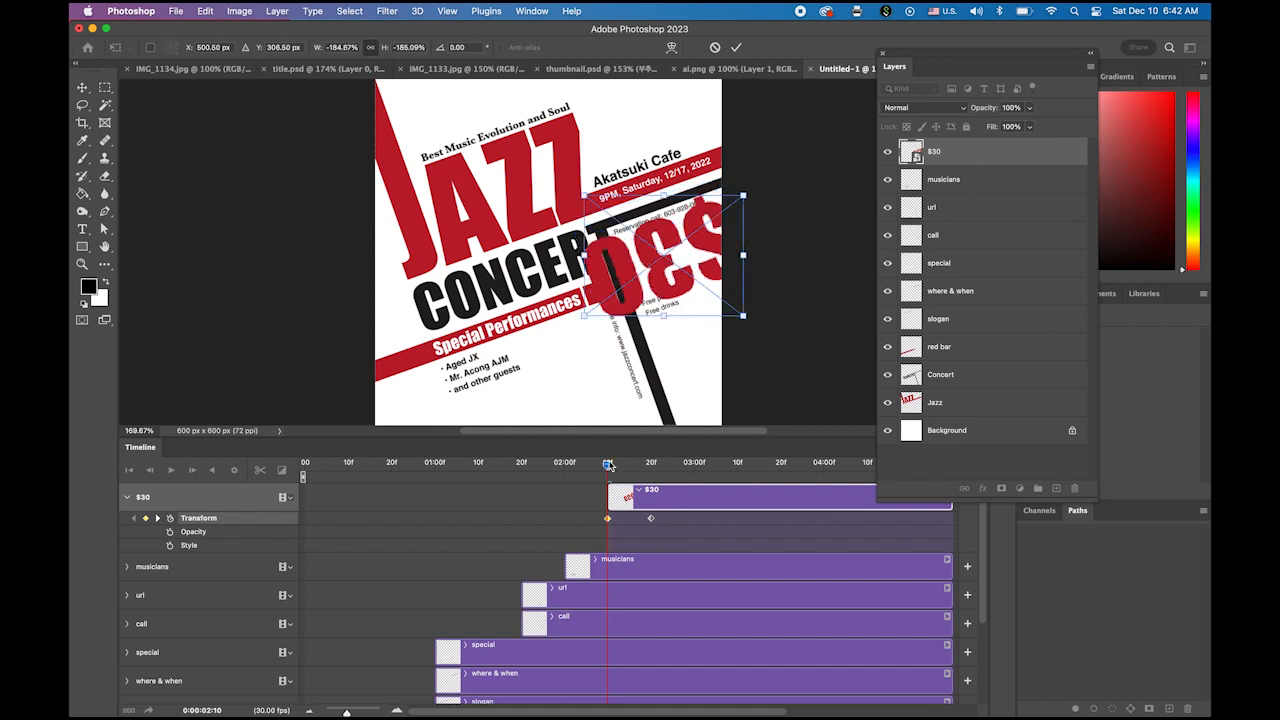
key("Return")
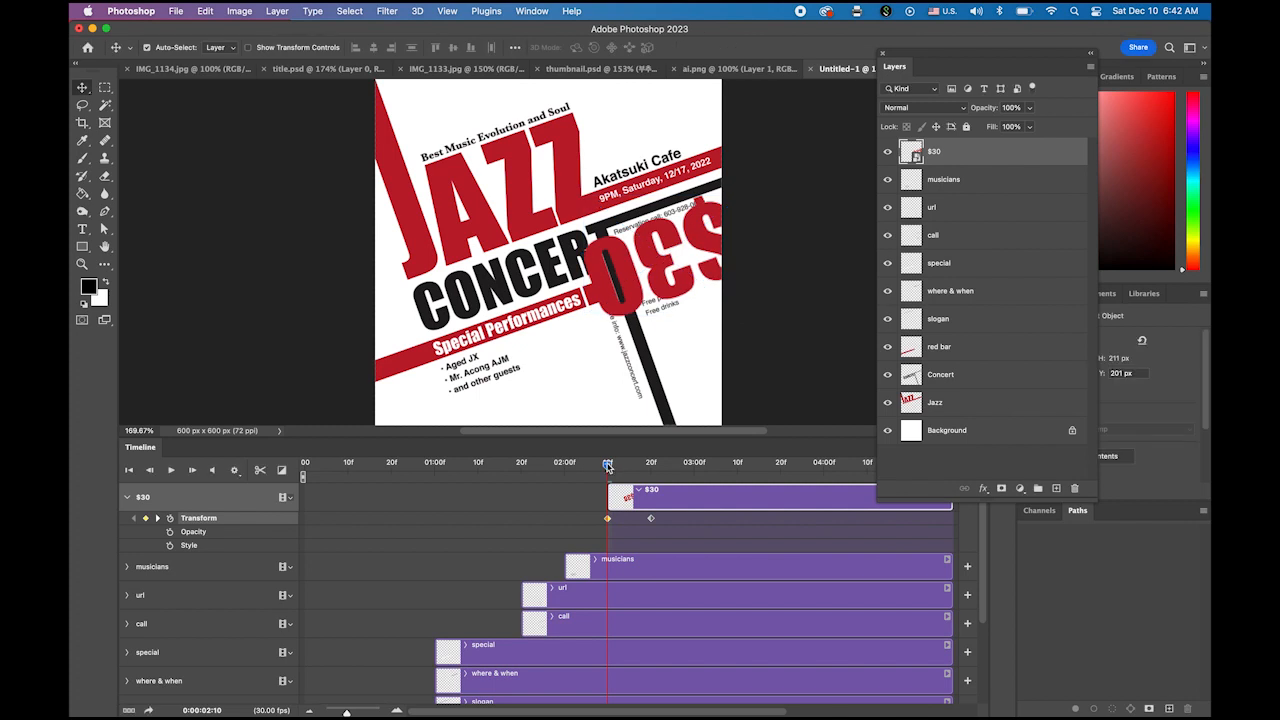
Step: Add Opacity keyframes to the $30 layer at 2 seconds 10 frames and 2 seconds 20 frames
mouse_move(607, 467)
left_mouse_down()
mouse_move(665, 467)
mouse_move(609, 481)
left_mouse_up()
left_click(170, 532)
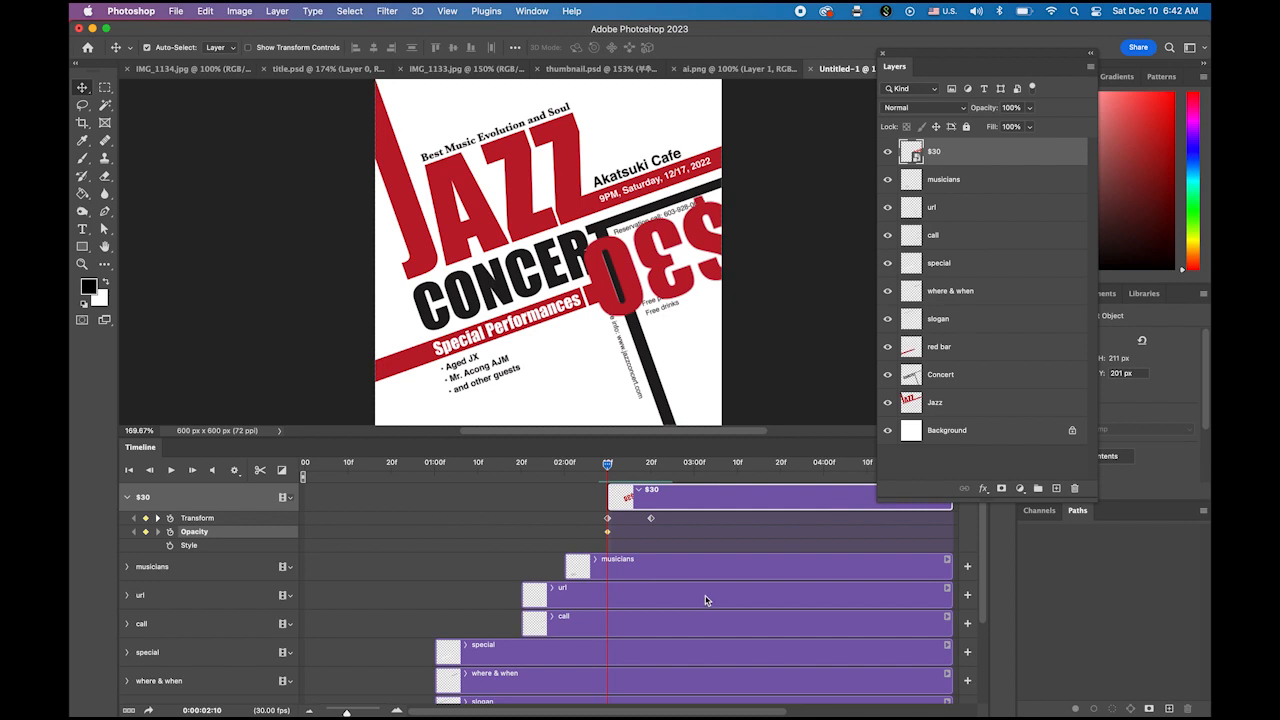
left_click_drag(605, 466, 651, 465)
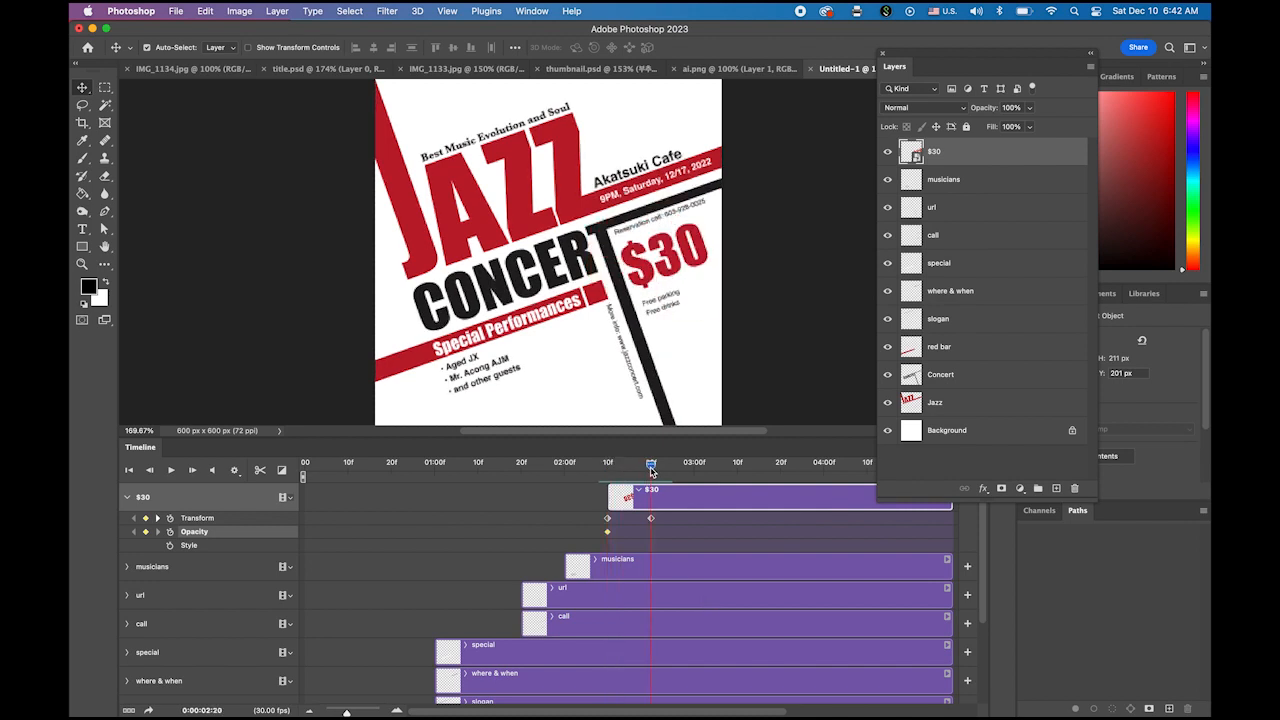
left_click(146, 532)
left_click_drag(655, 468, 607, 467)
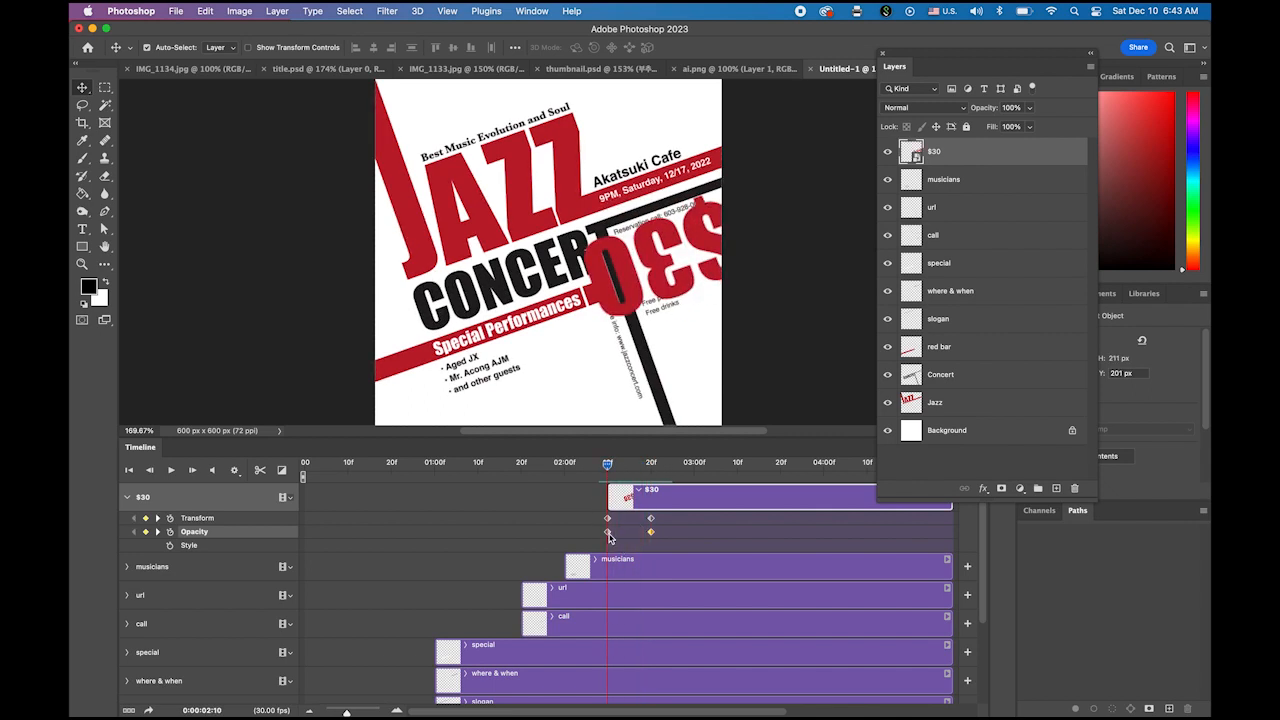
Step: Set the $30 layer's opacity to 0% at its 2-second-10-frame keyframe
left_click(607, 533)
left_click(1029, 107)
left_click_drag(1030, 125, 930, 130)
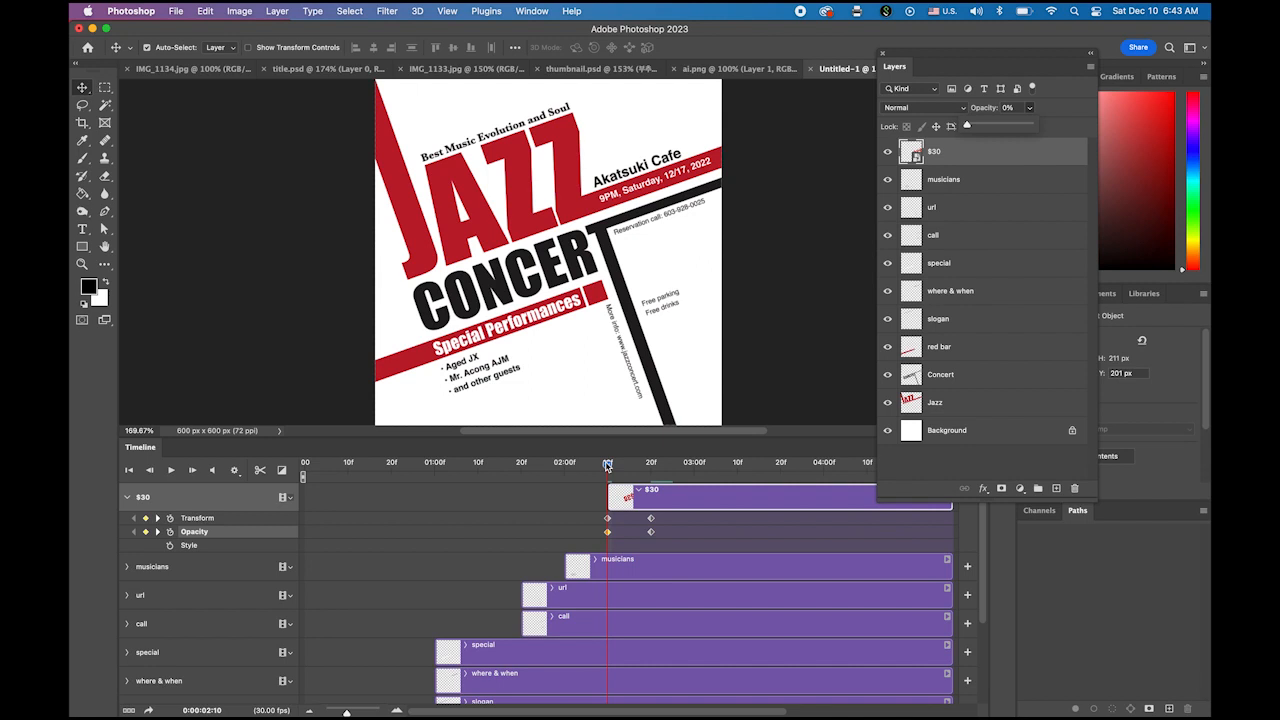
Step: Play the whole animation from the beginning to check the $30 entrance with the other elements
left_click_drag(607, 466, 198, 458)
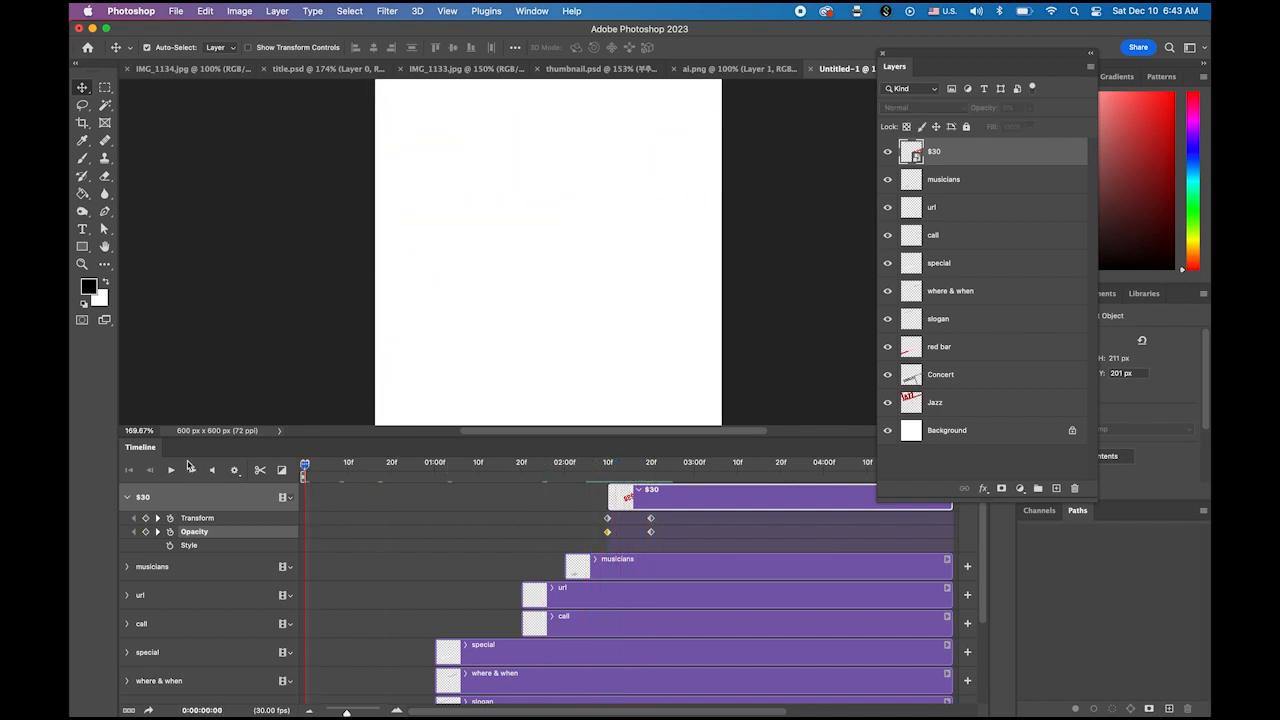
left_click(171, 472)
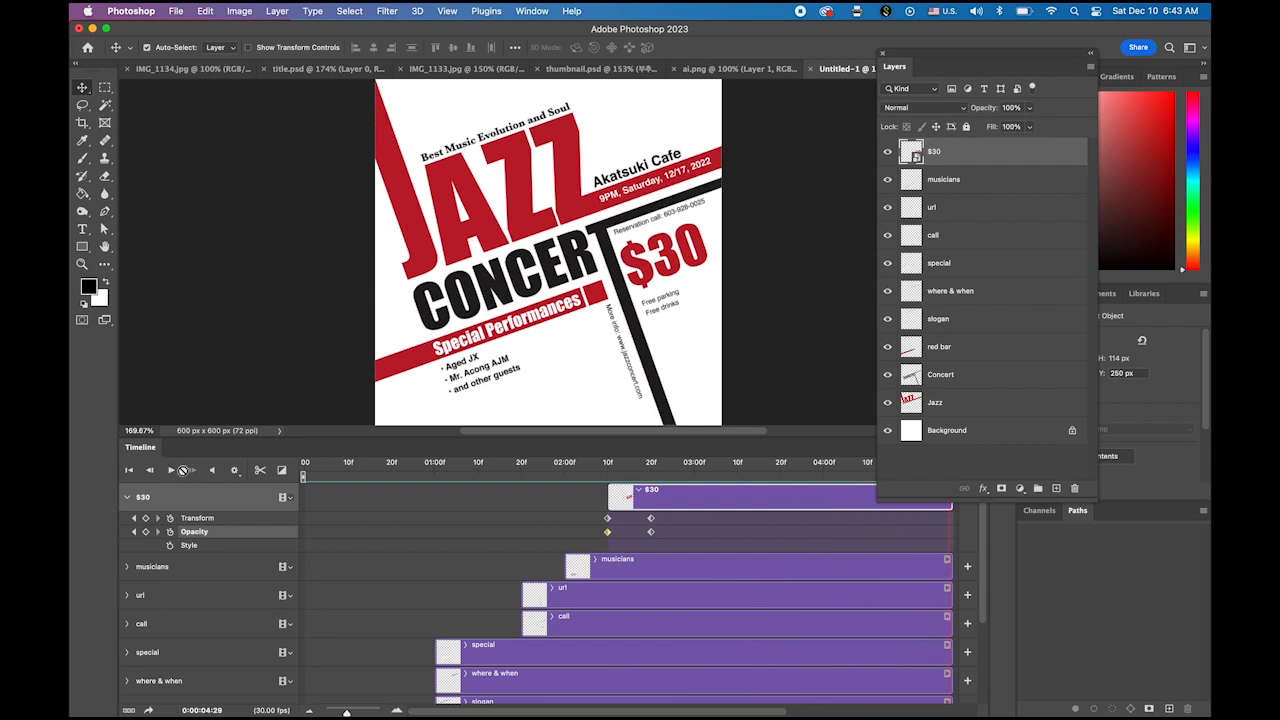
left_click(172, 472)
Step: Collapse the $30 layer's timeline properties and save the document as jazz.psd in Photoshop format in the Jazz Poster folder
left_click(127, 498)
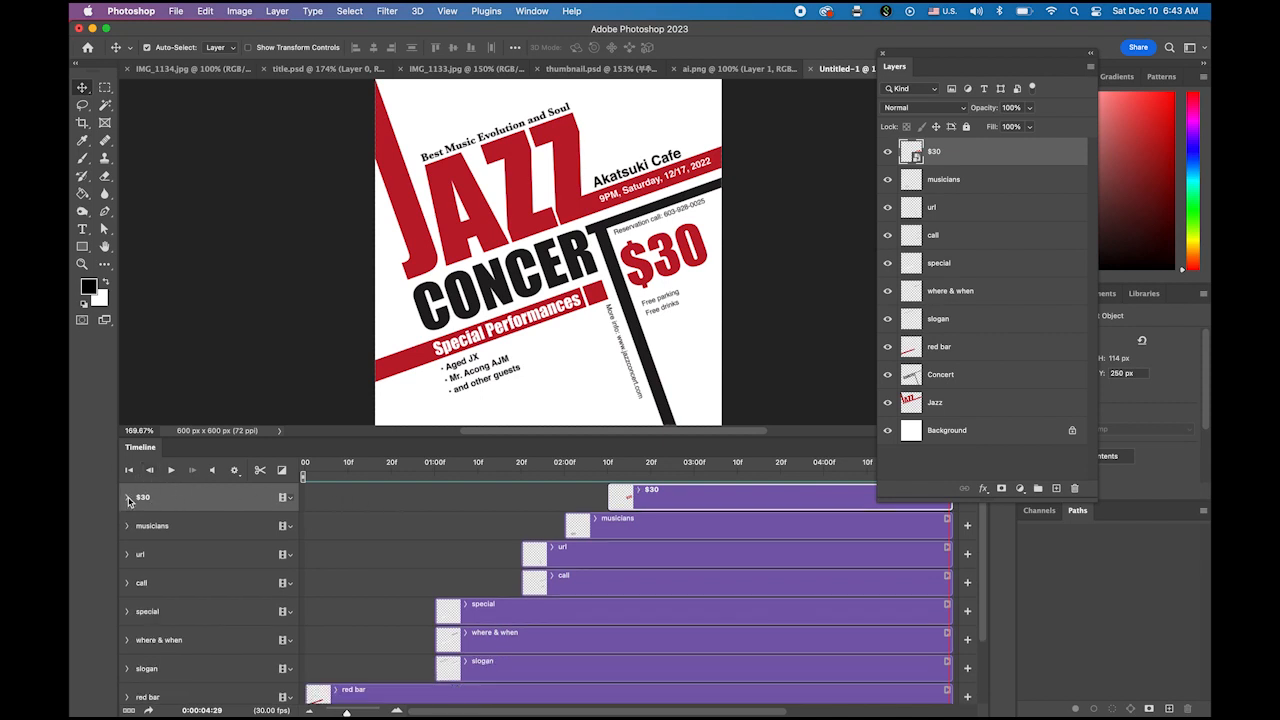
left_click(180, 10)
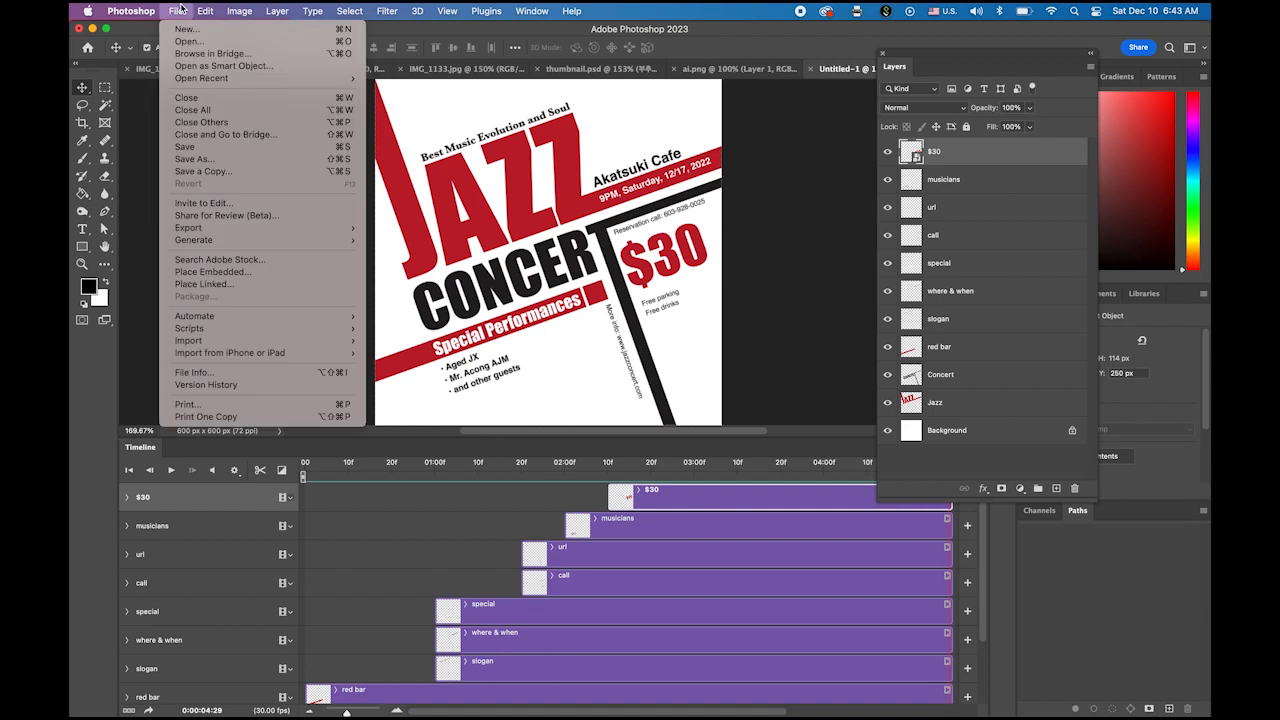
left_click(248, 159)
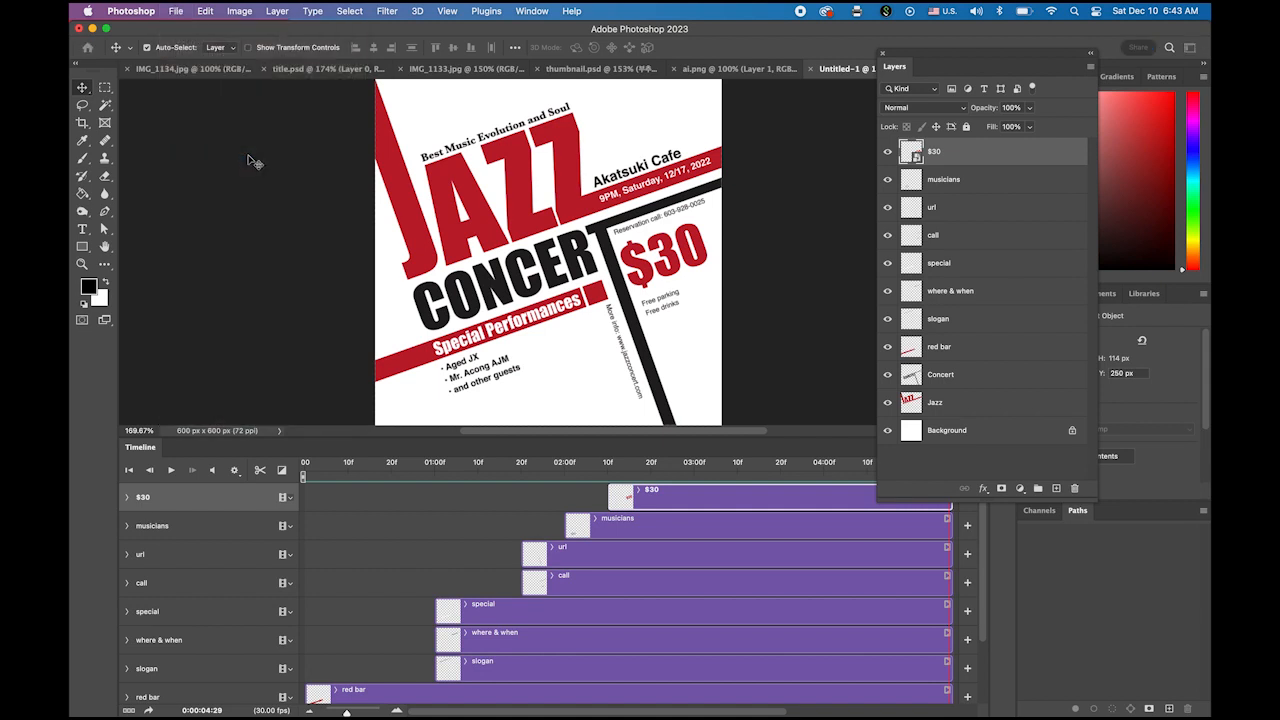
type("jazz.psd")
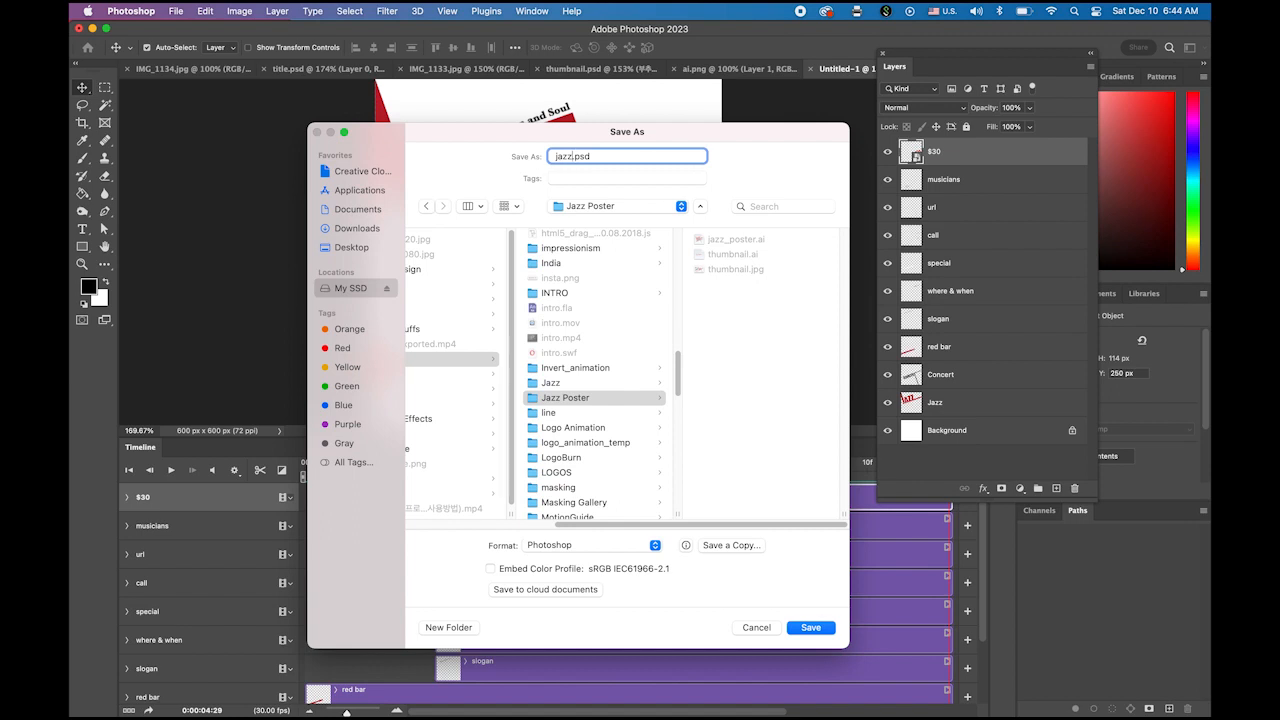
left_click(812, 628)
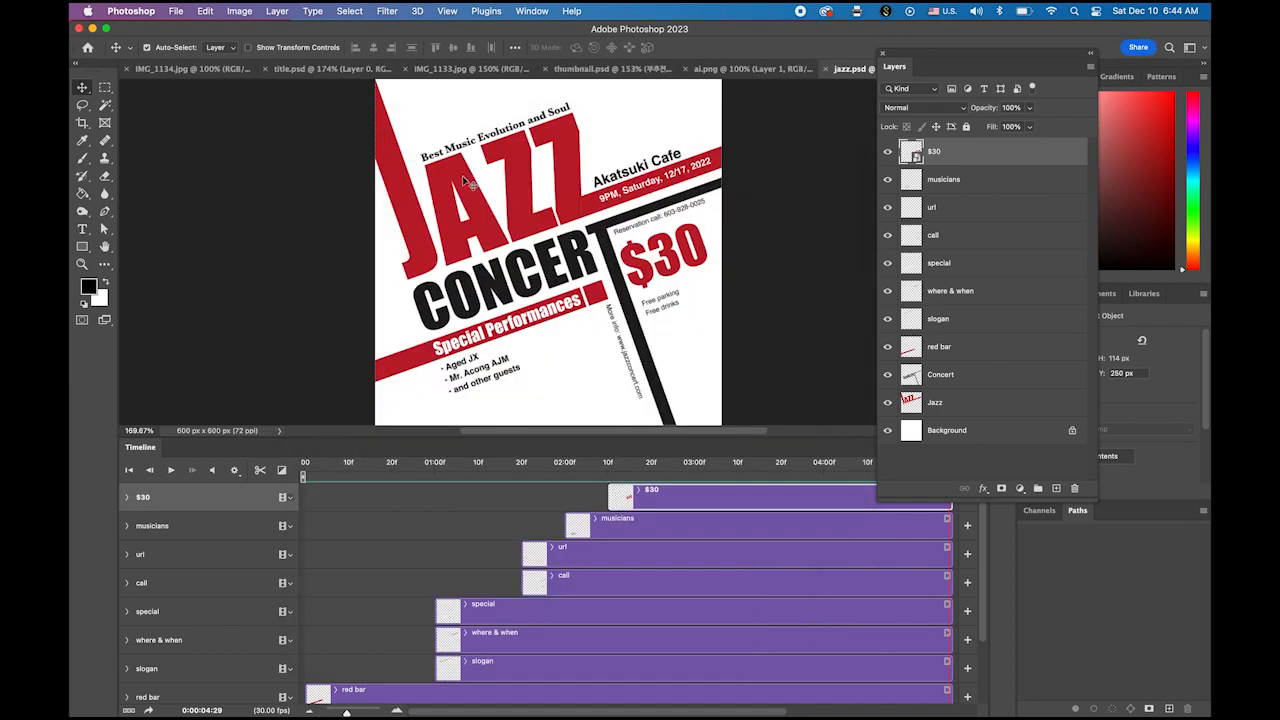
Step: Open the Render Video export settings for the poster animation
left_click(175, 10)
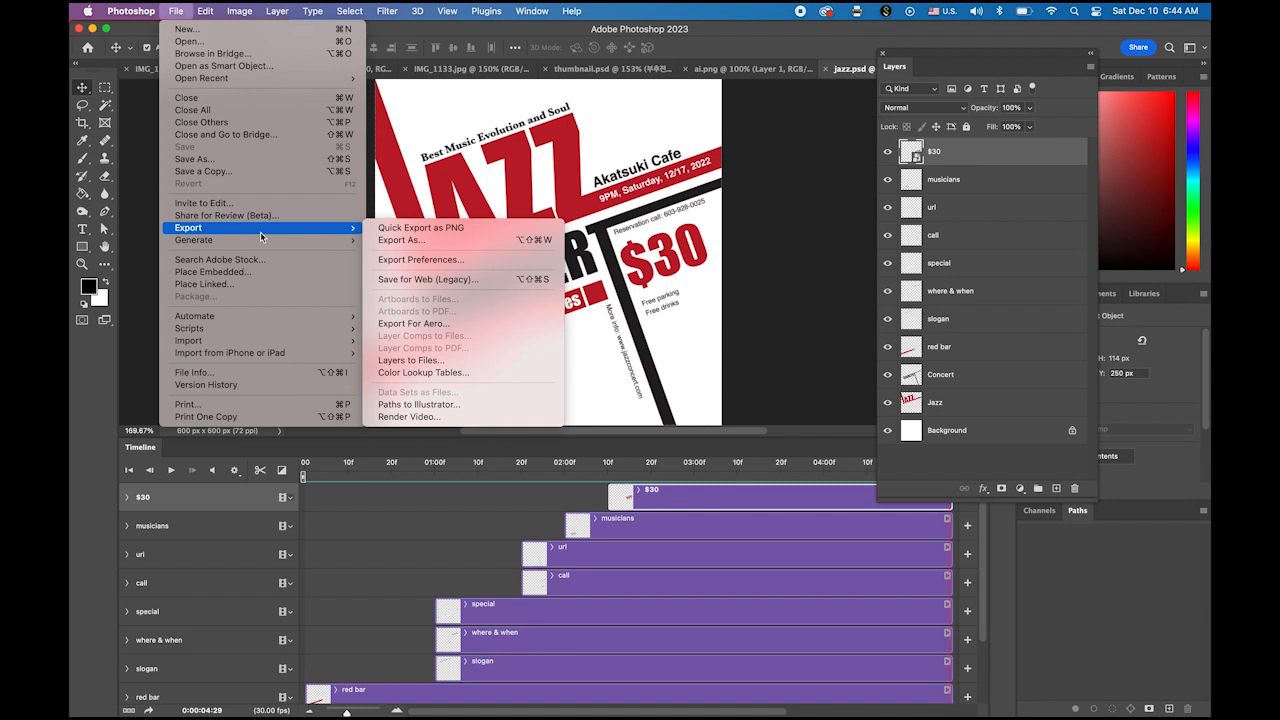
left_click(513, 417)
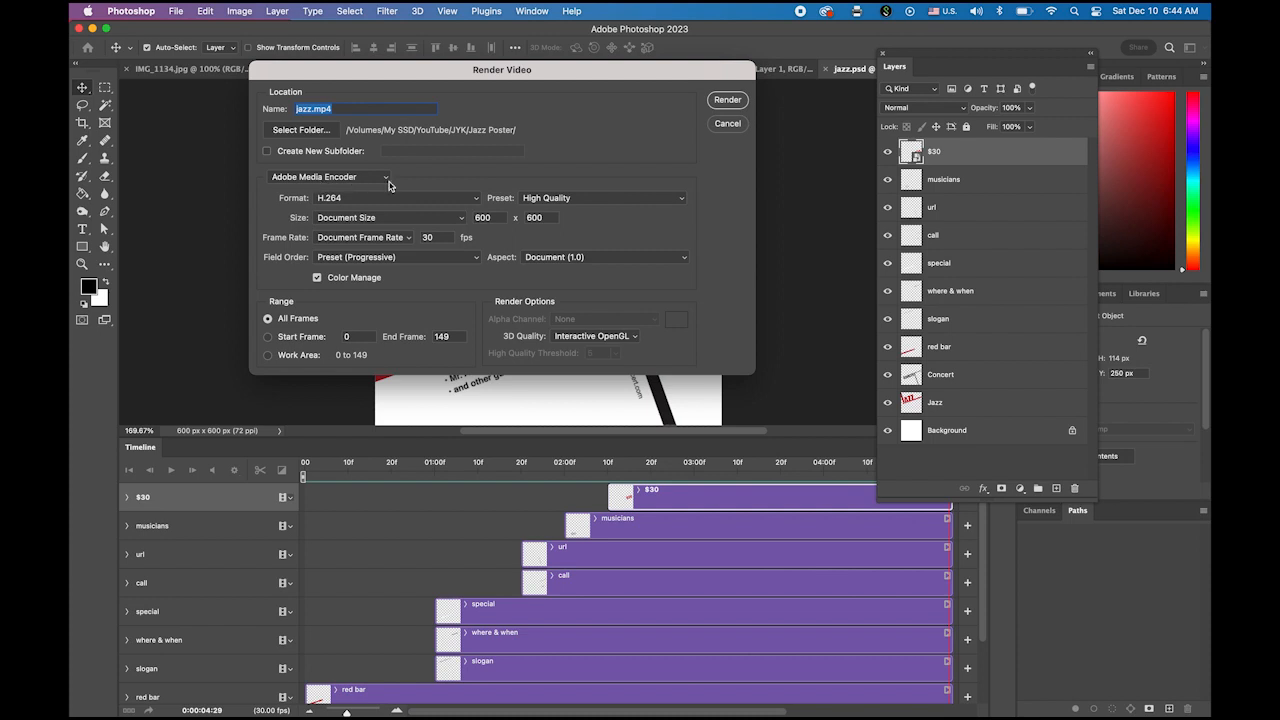
Step: Switch to Adobe Media Encoder to look at its workspace and encoding queue, and return to Photoshop's Render Video settings
mouse_move(1100, 705)
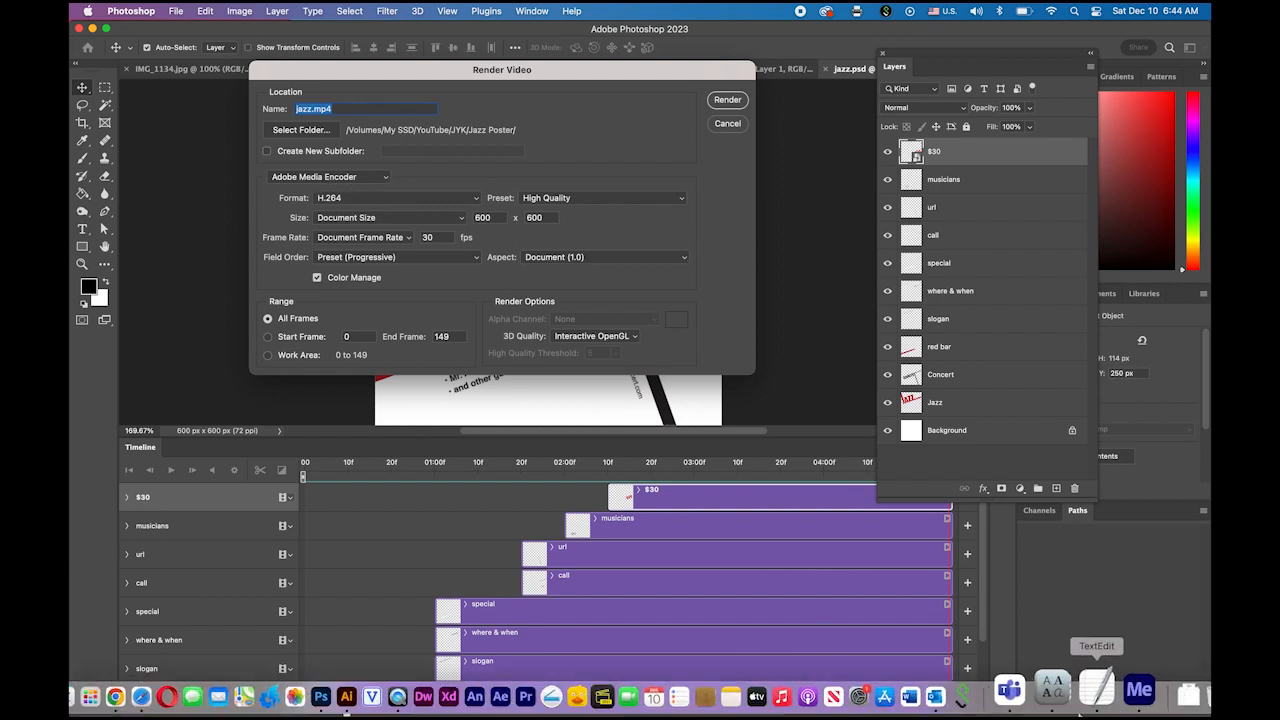
left_click(1116, 700)
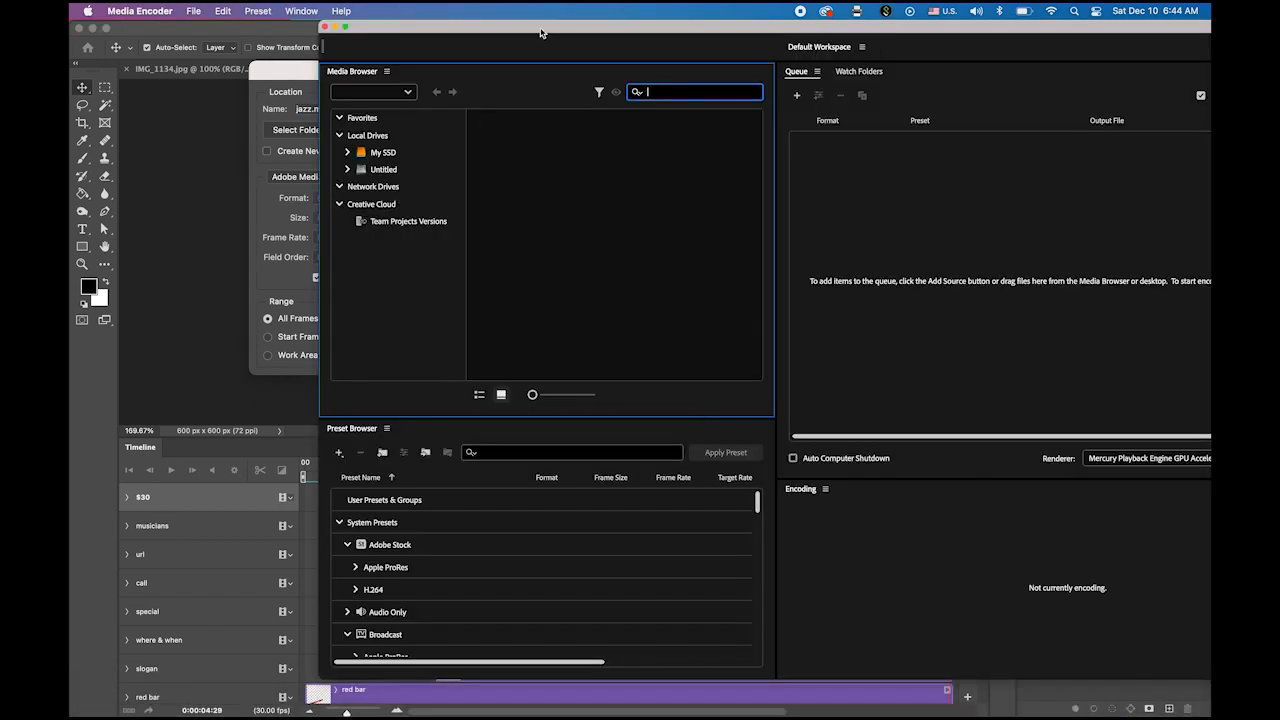
left_click_drag(540, 33, 354, 27)
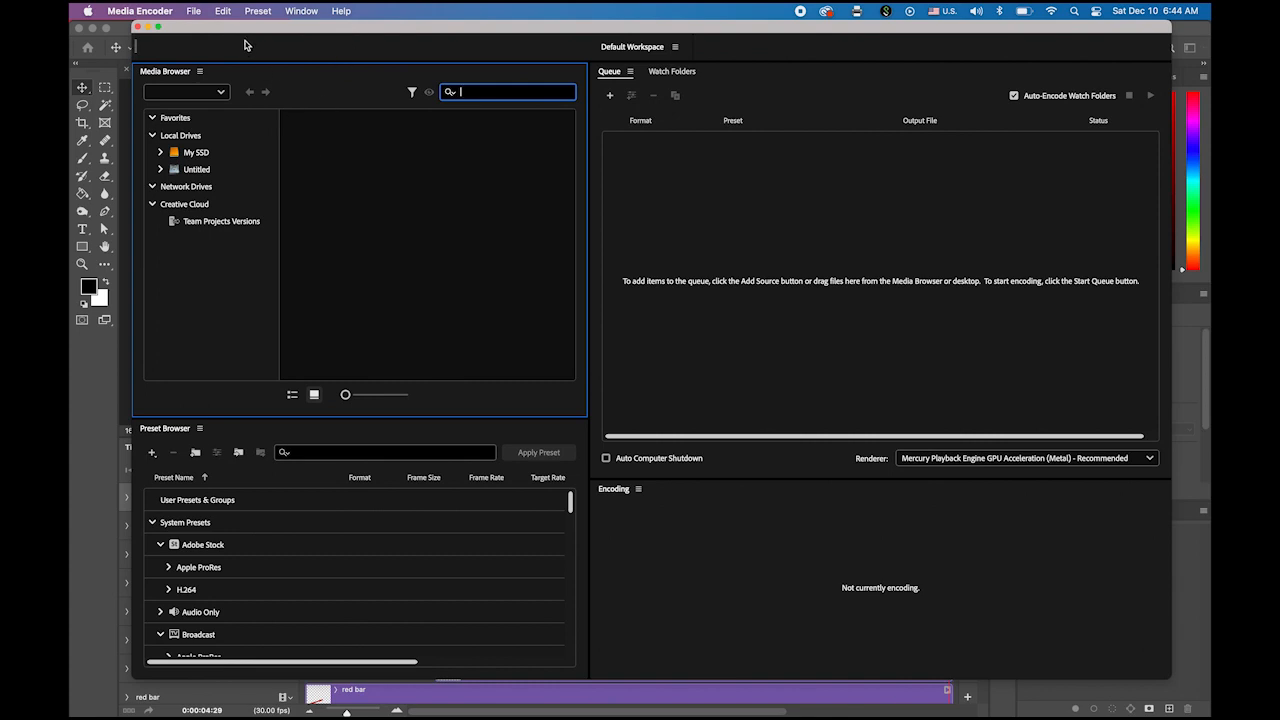
left_click_drag(256, 34, 328, 34)
left_click(176, 205)
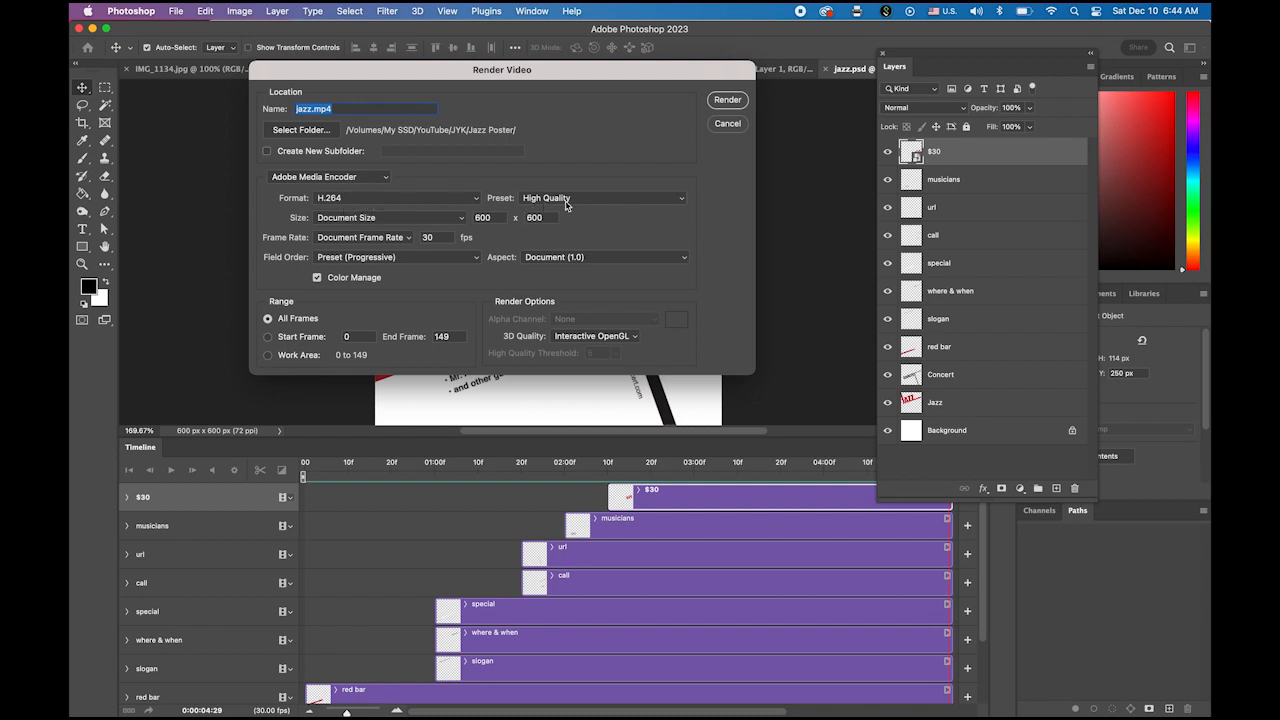
Step: Render all frames to jazz.mp4 using H.264, the High Quality preset and the 600 x 600 document size
left_click(676, 200)
left_click(676, 198)
double_click(486, 218)
double_click(543, 218)
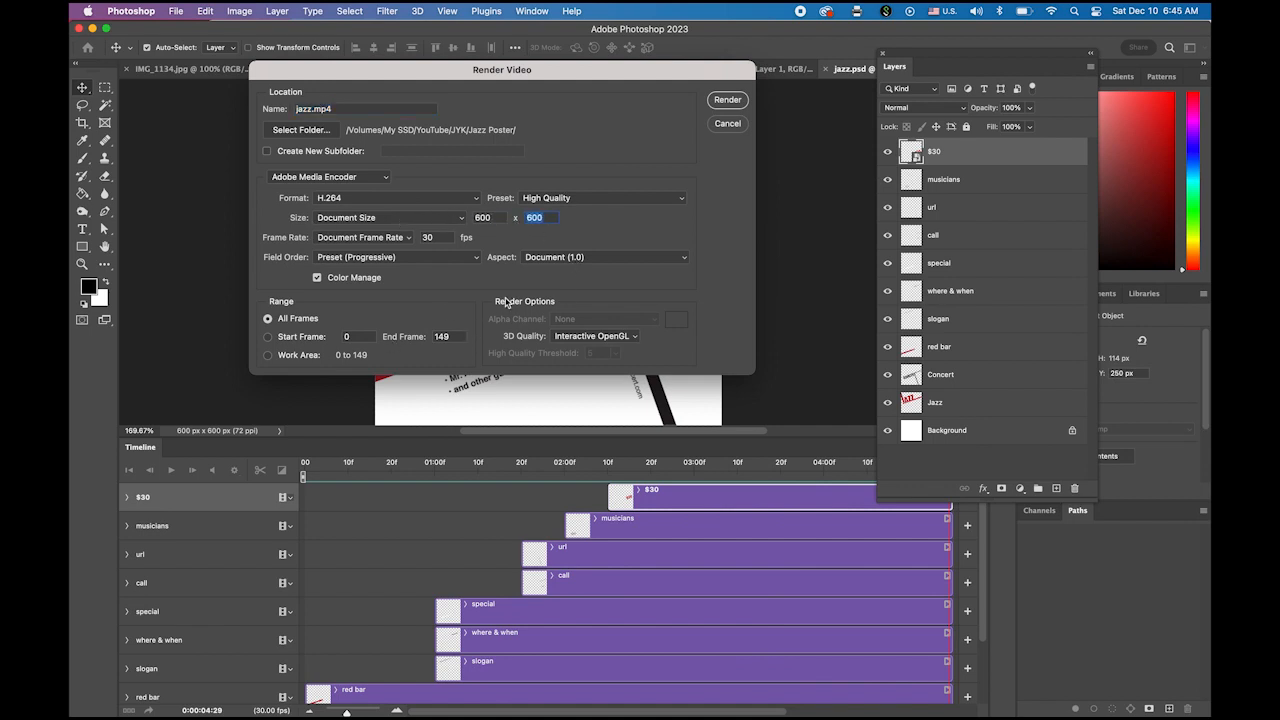
left_click(728, 102)
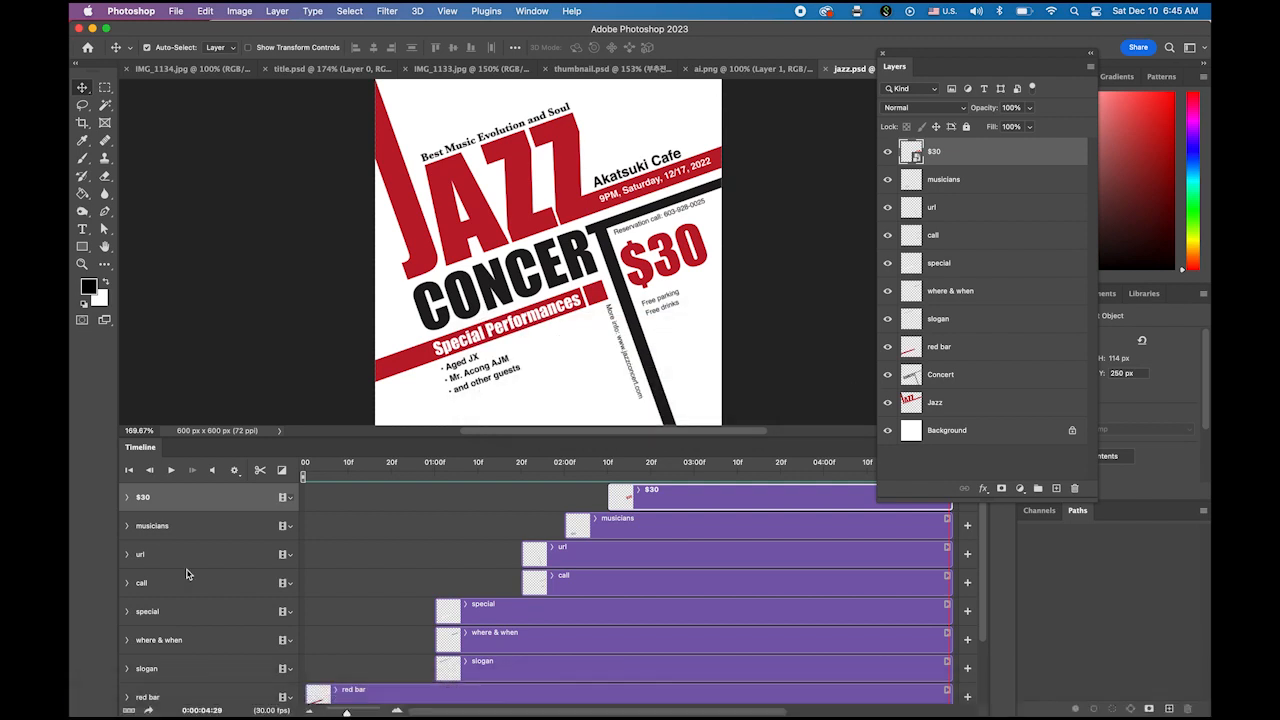
Step: Switch to Finder and preview the rendered jazz.mp4 from the Jazz Poster folder
left_click(103, 697)
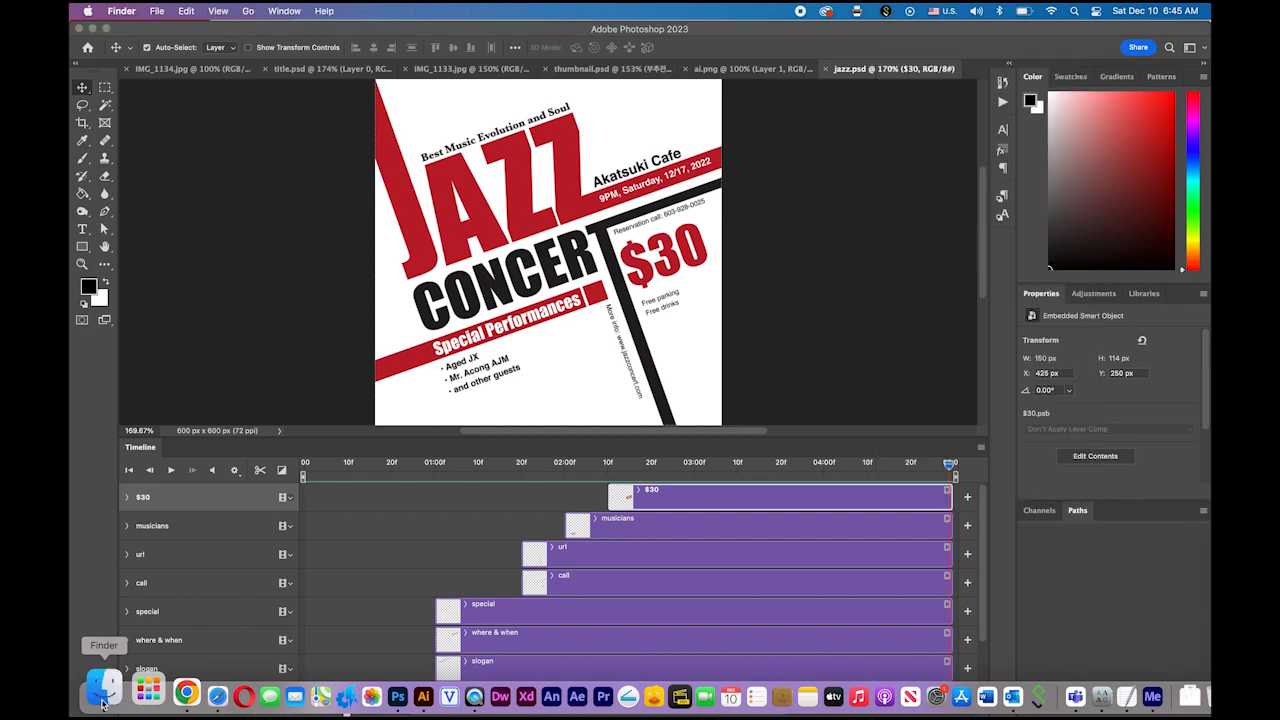
left_click(751, 151)
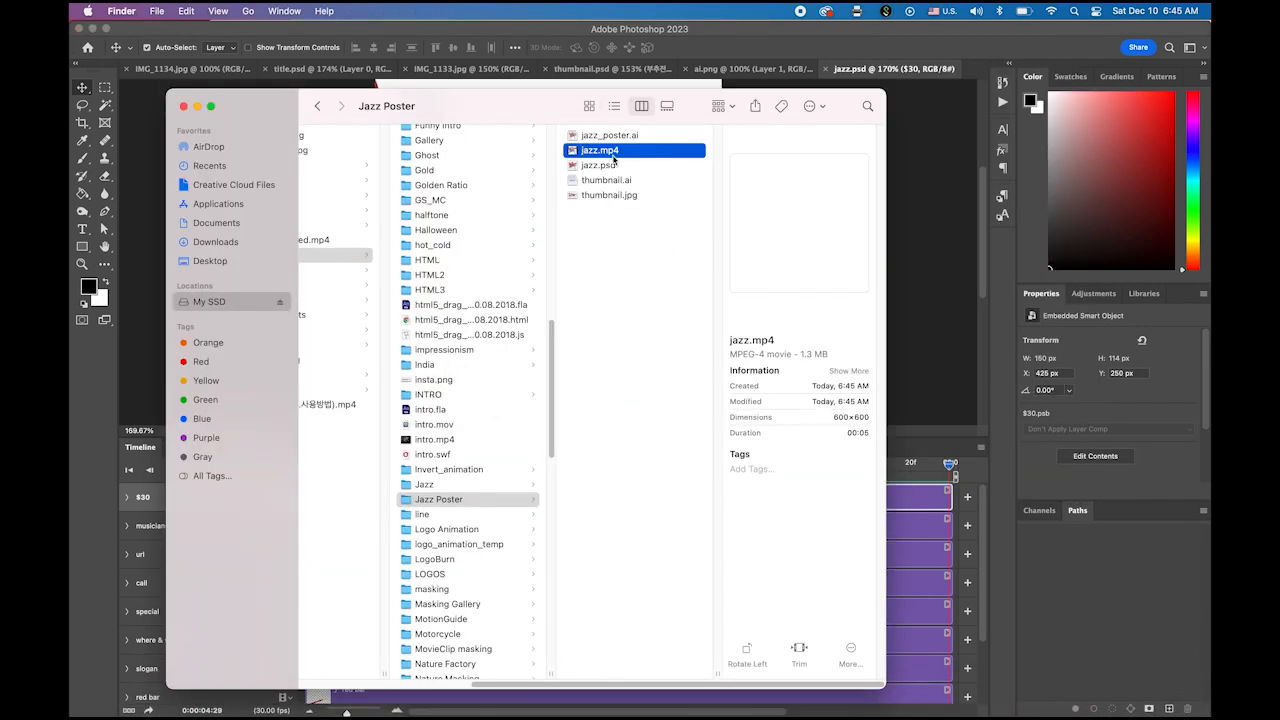
key("space")
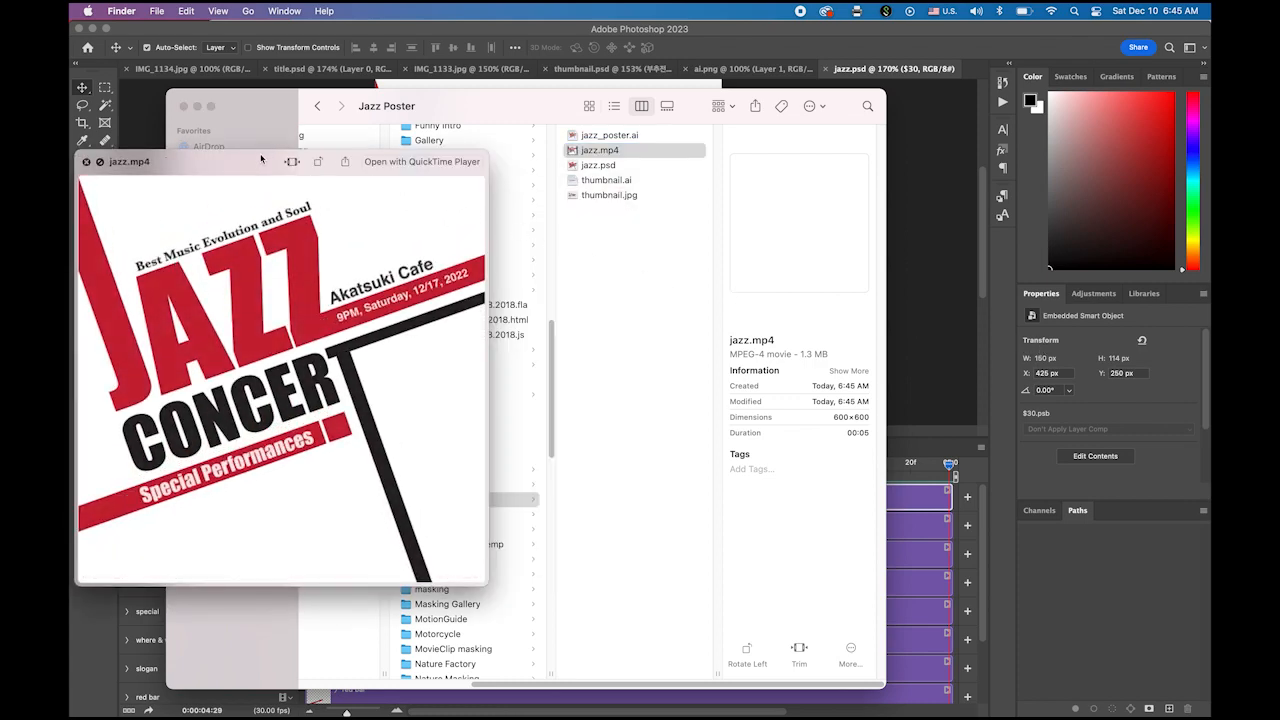
left_click_drag(262, 159, 532, 105)
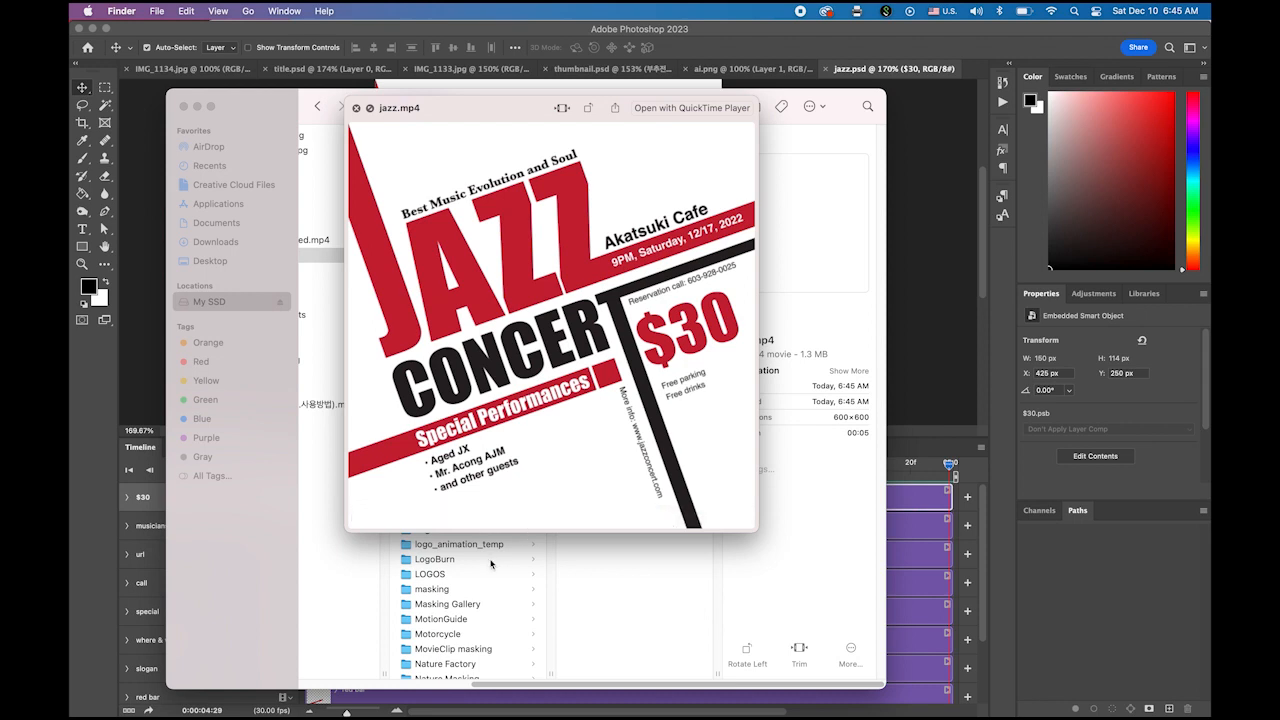
Step: Replay the jazz.mp4 preview from the beginning twice to check the rendered poster animation
mouse_move(415, 528)
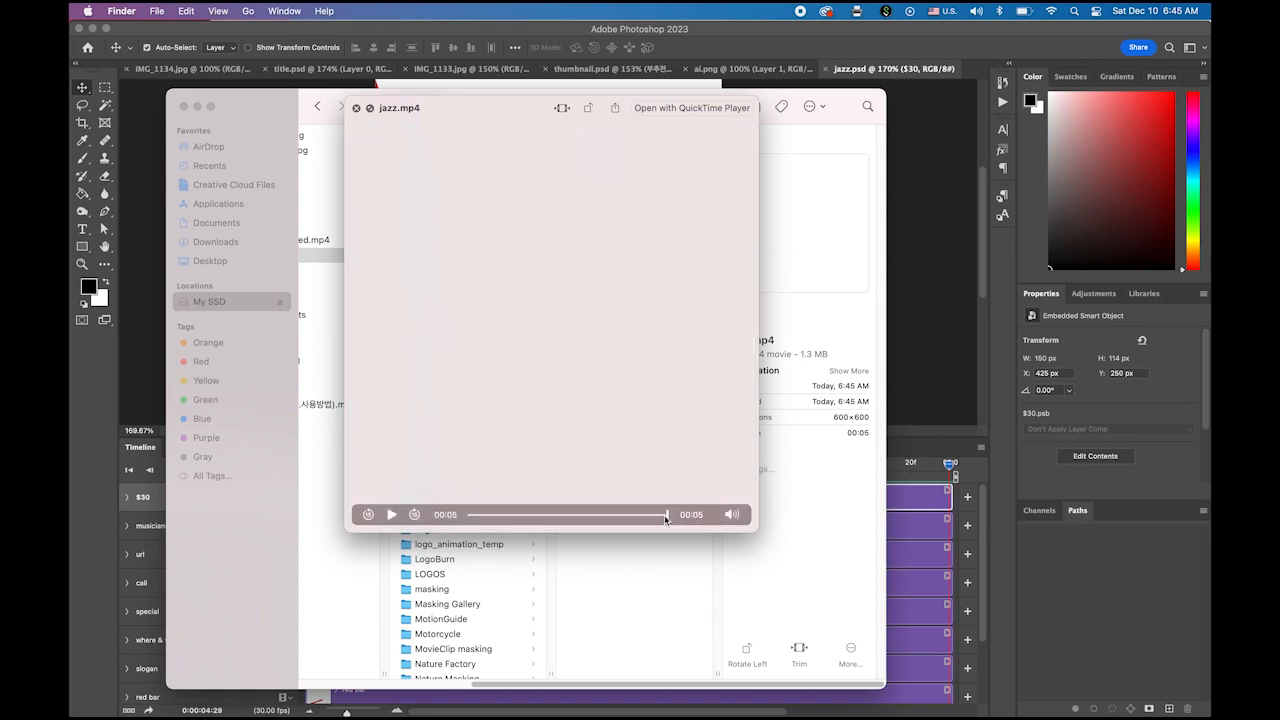
left_click(392, 515)
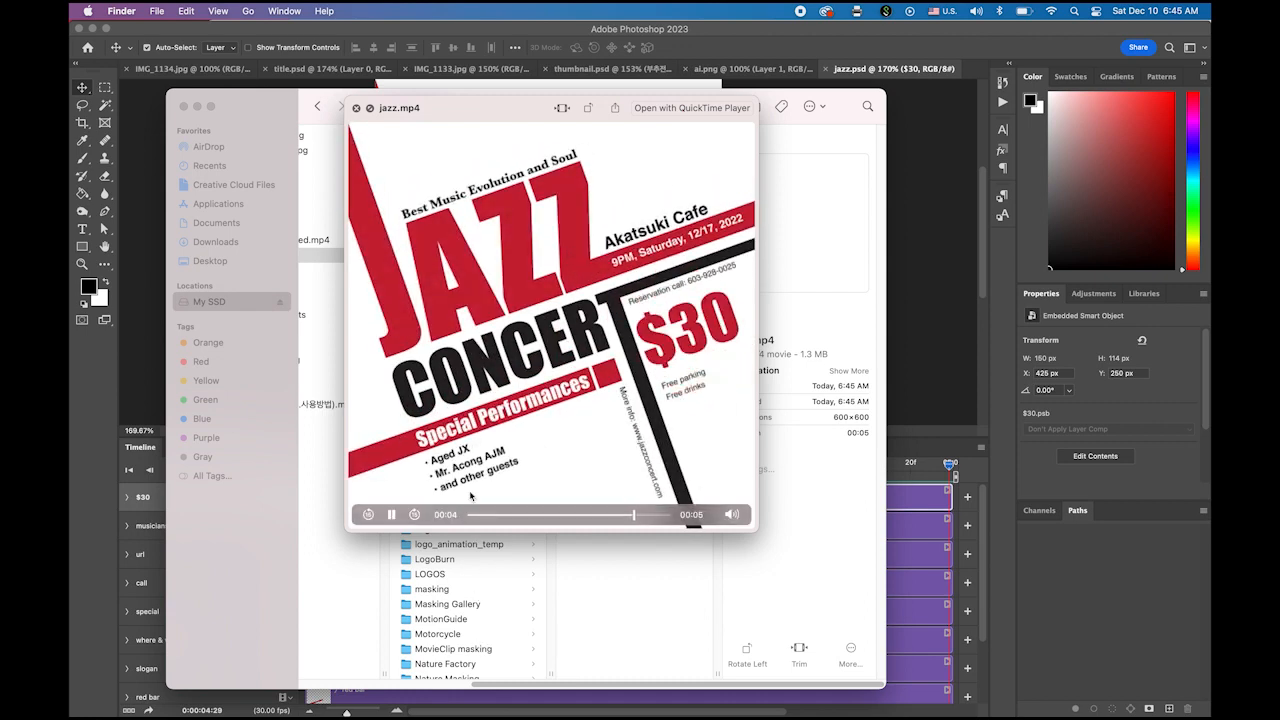
mouse_move(480, 527)
left_click_drag(667, 516, 472, 516)
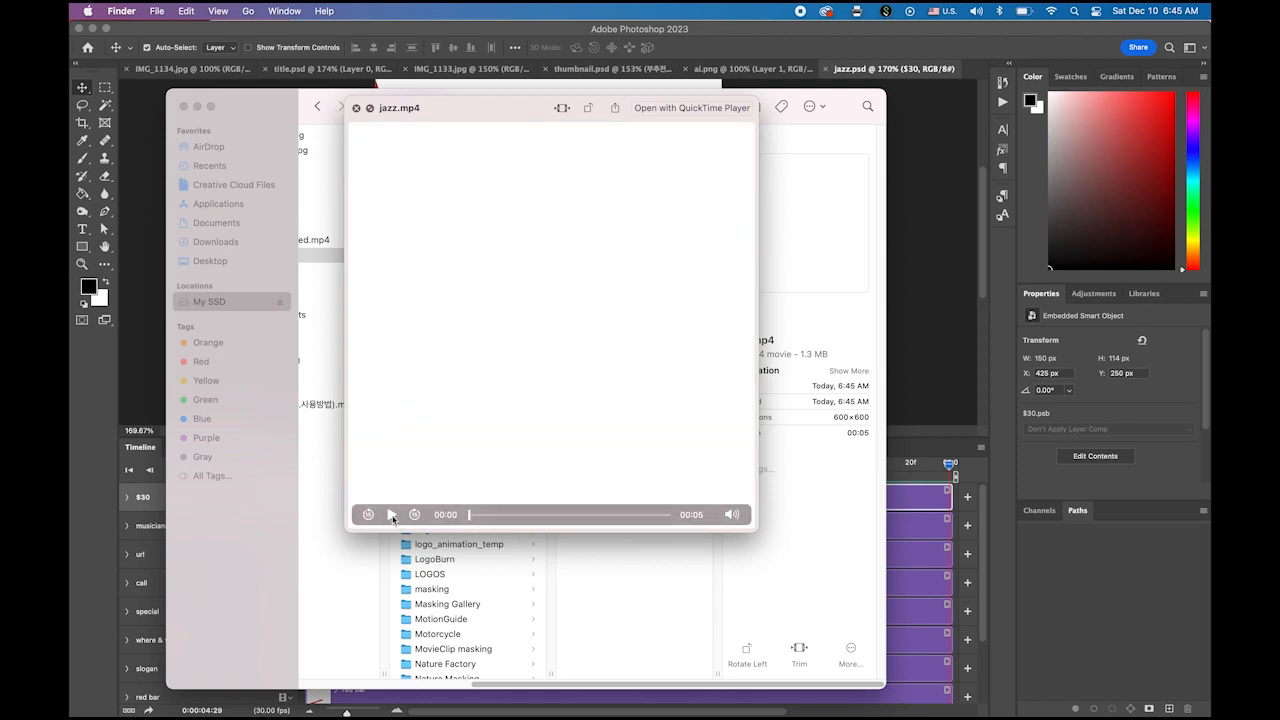
left_click(392, 515)
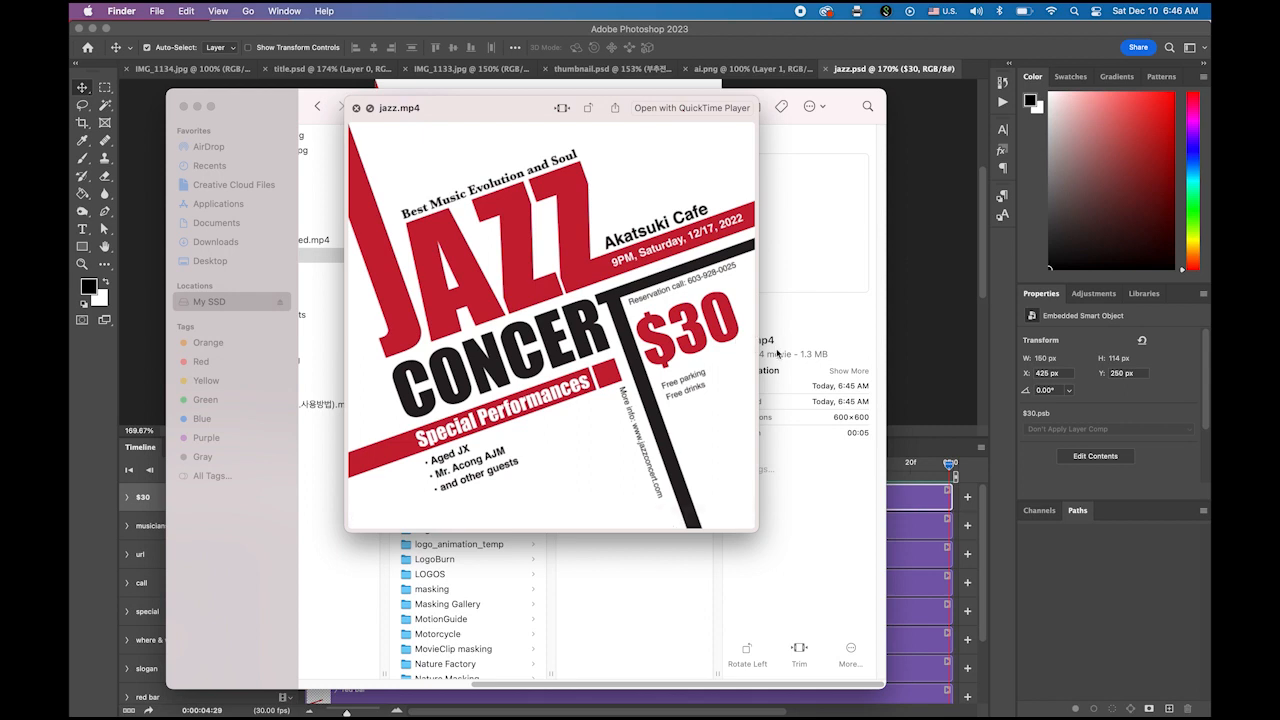
mouse_move(488, 118)
left_mouse_down()
mouse_move(454, 121)
mouse_move(497, 112)
left_mouse_up()
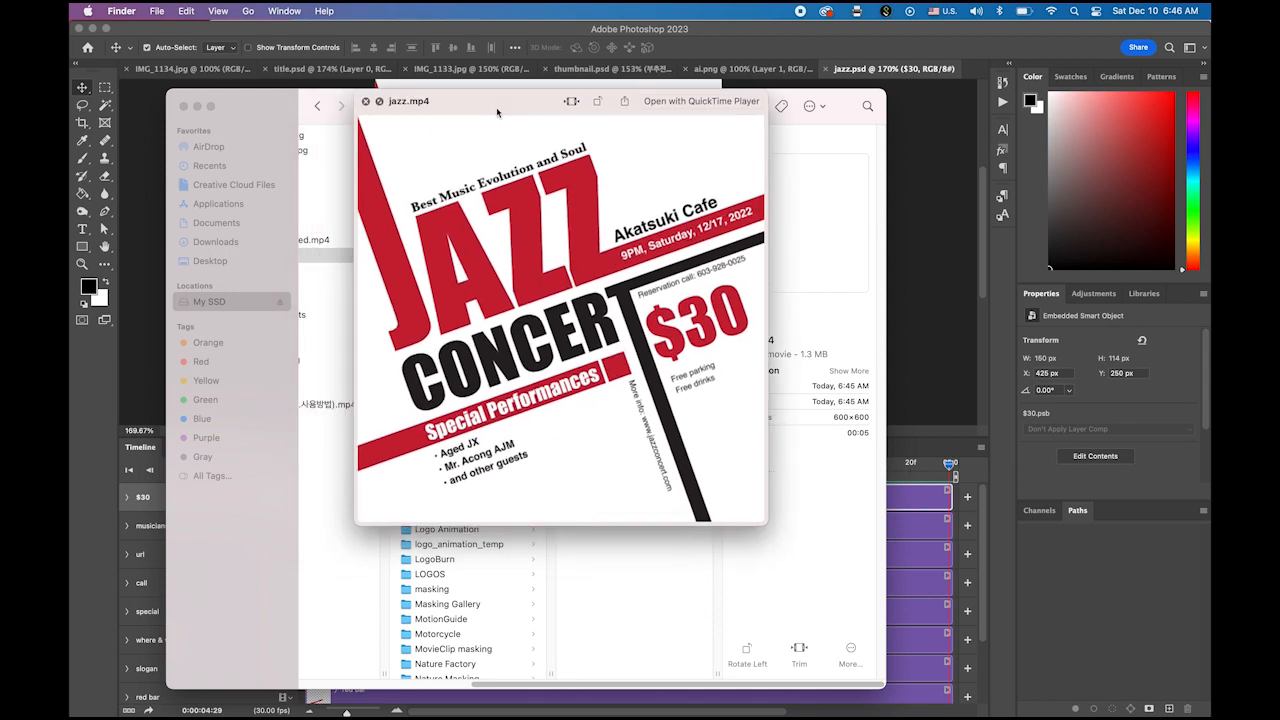